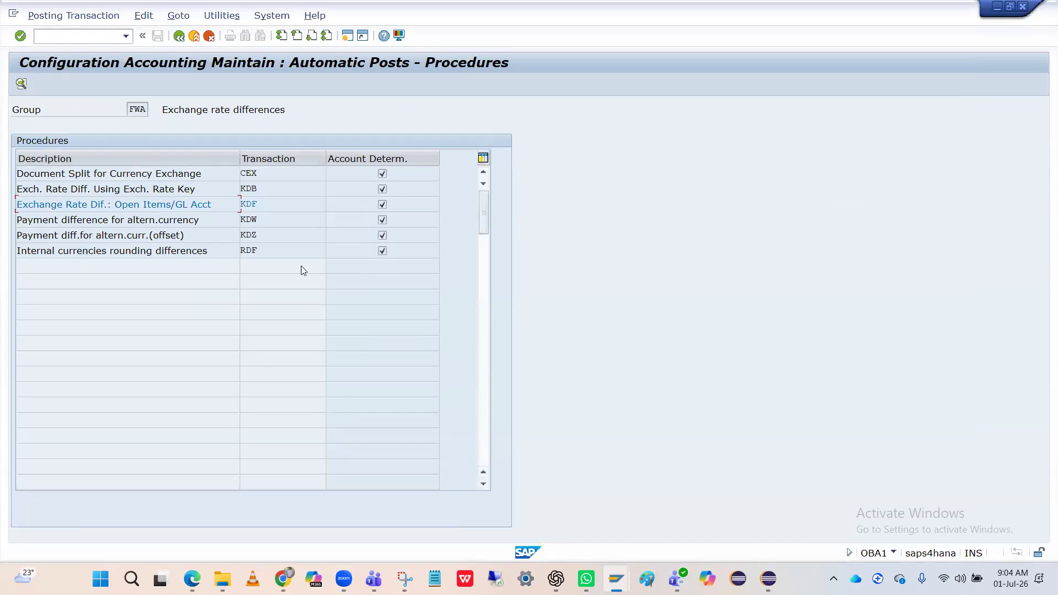
Open the Exchange Rate Dif.: Open Items/GL Acct (KDF) account determination and select its last G/L entry
{"action": "double_click", "coordinate": [275, 203]}
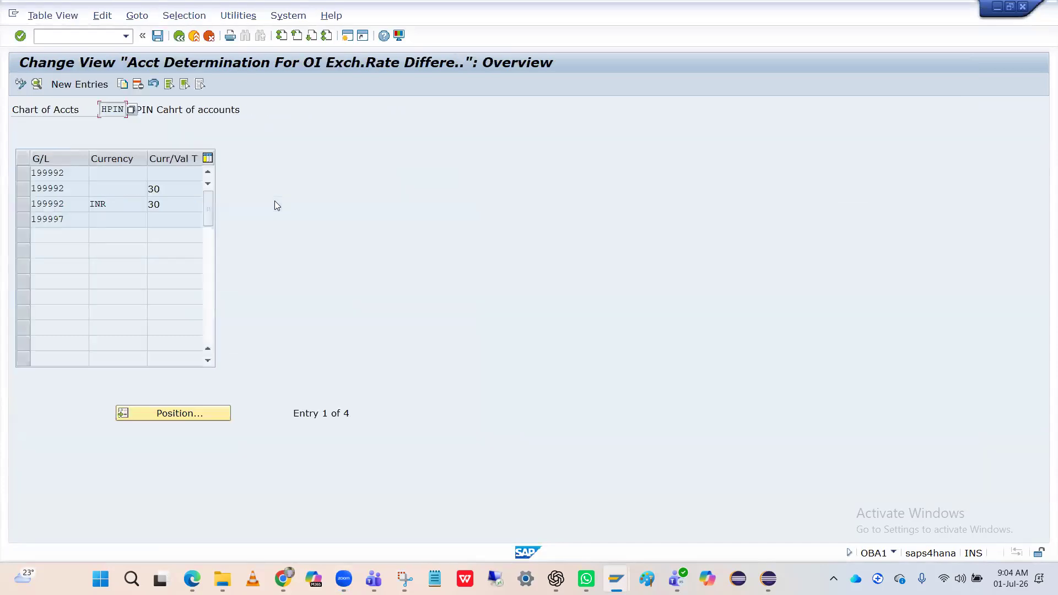
{"action": "left_click", "coordinate": [168, 176]}
{"action": "left_click", "coordinate": [71, 225]}
{"action": "left_click", "coordinate": [24, 220]}
{"action": "left_click", "coordinate": [175, 221]}
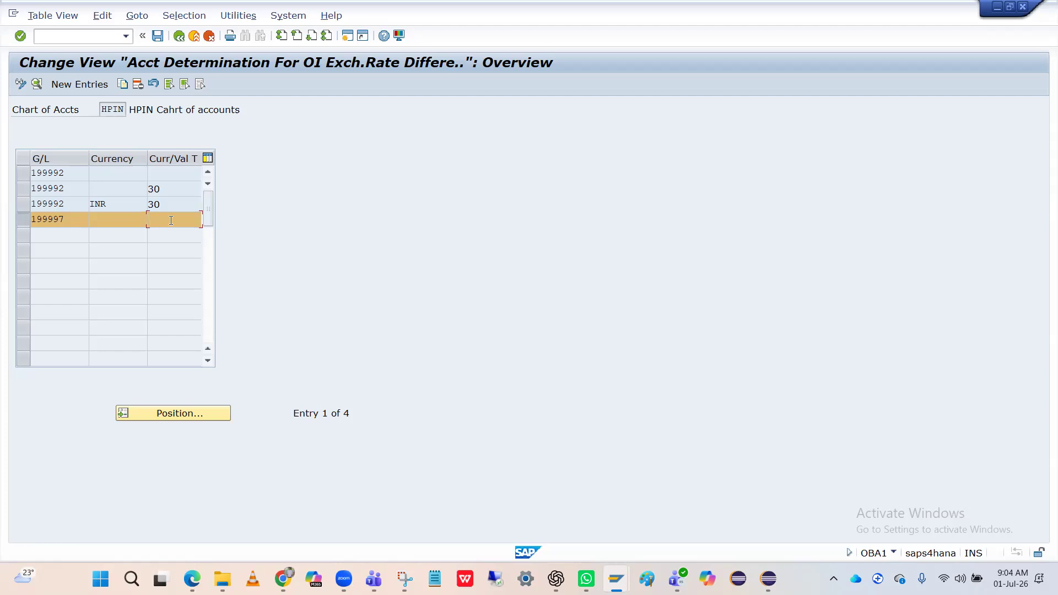
Switch to the Clear Vendor session, post the clearing document and restart transaction F-44
{"action": "key", "text": "alt+Tab"}
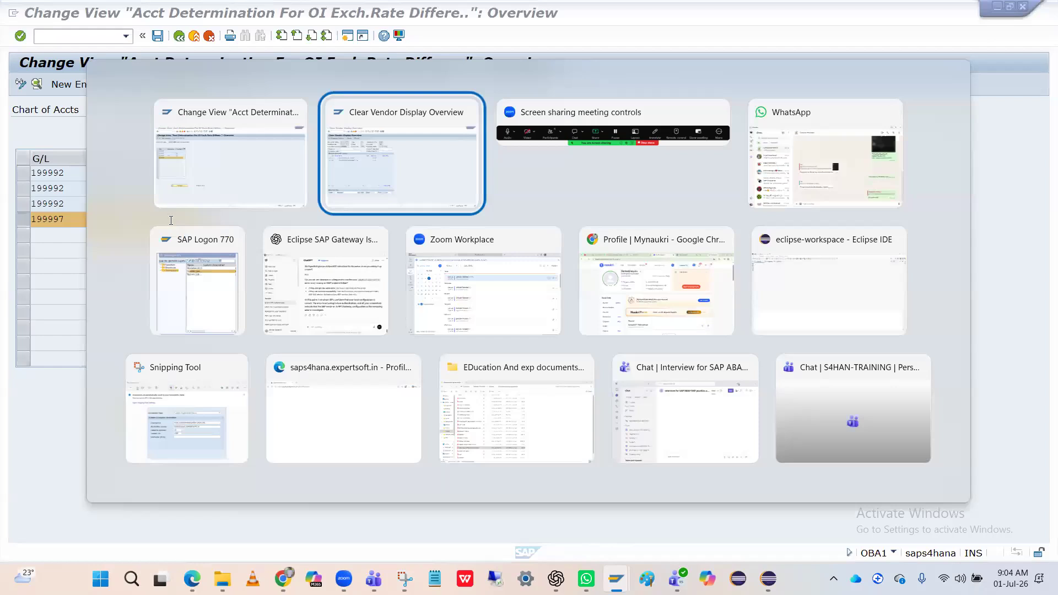
{"action": "left_click", "coordinate": [158, 37]}
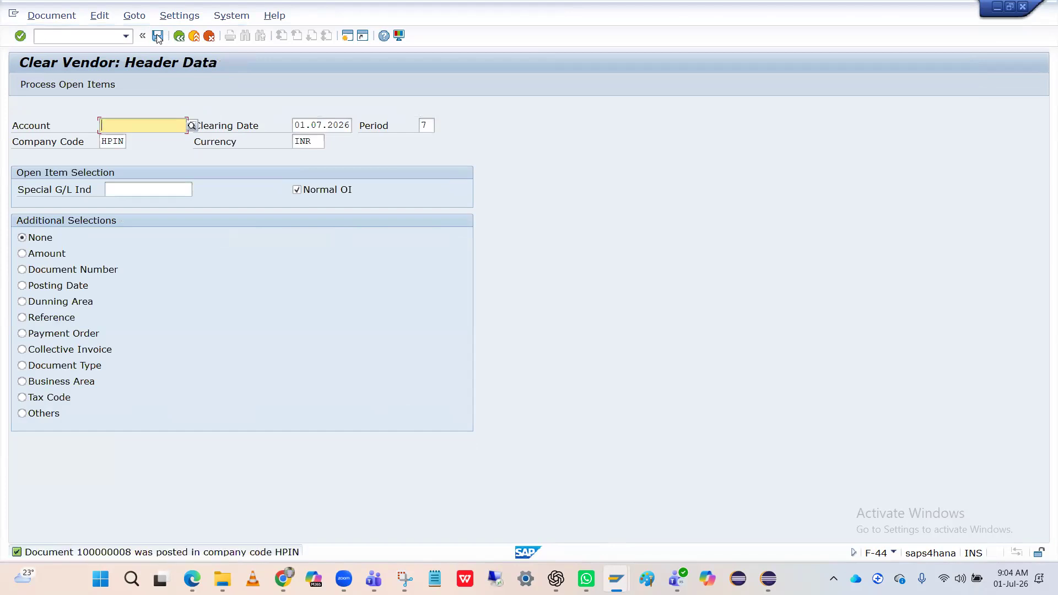
{"action": "left_click", "coordinate": [69, 36]}
{"action": "type", "text": "/"}
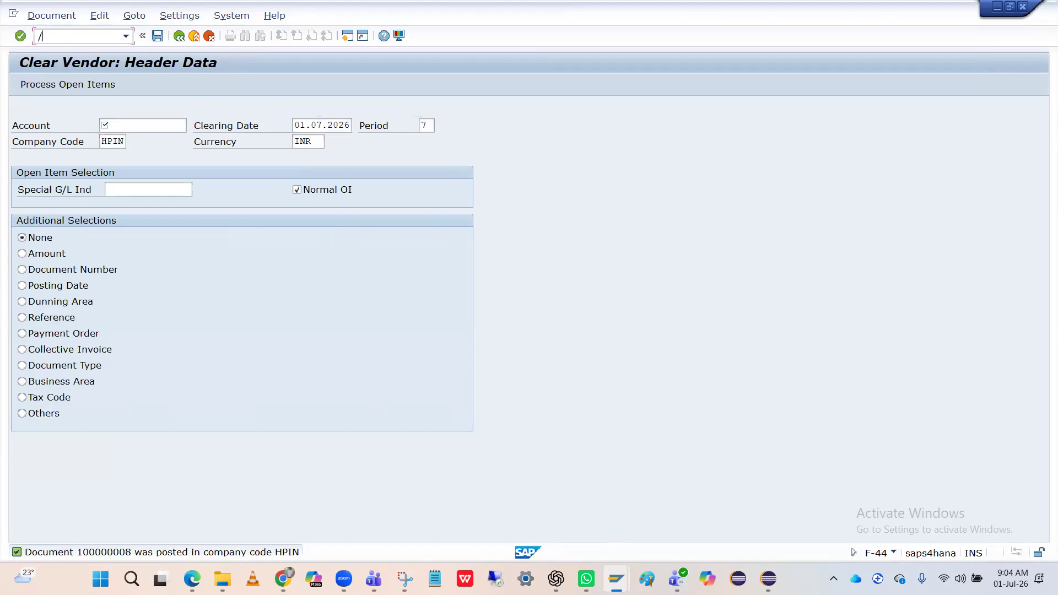
{"action": "type", "text": "nf-44"}
{"action": "key", "text": "Return"}
Run transaction FBL1N and list the open items of the HP Vendor account in company code HPIN
{"action": "left_click", "coordinate": [68, 41]}
{"action": "type", "text": "/nfbl1n"}
{"action": "key", "text": "Return"}
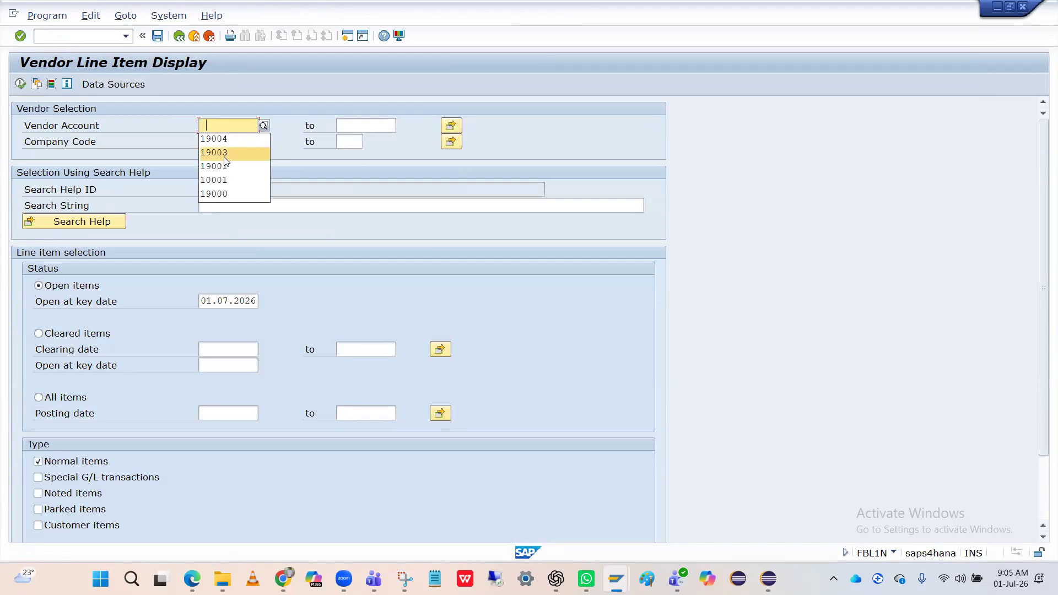
{"action": "left_click", "coordinate": [220, 180]}
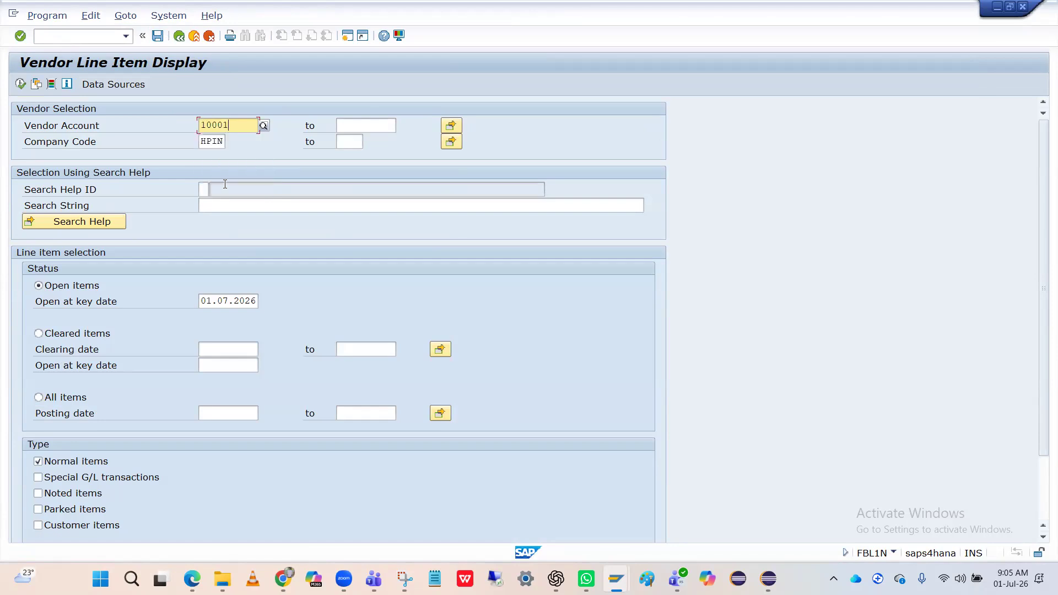
{"action": "left_click", "coordinate": [22, 85]}
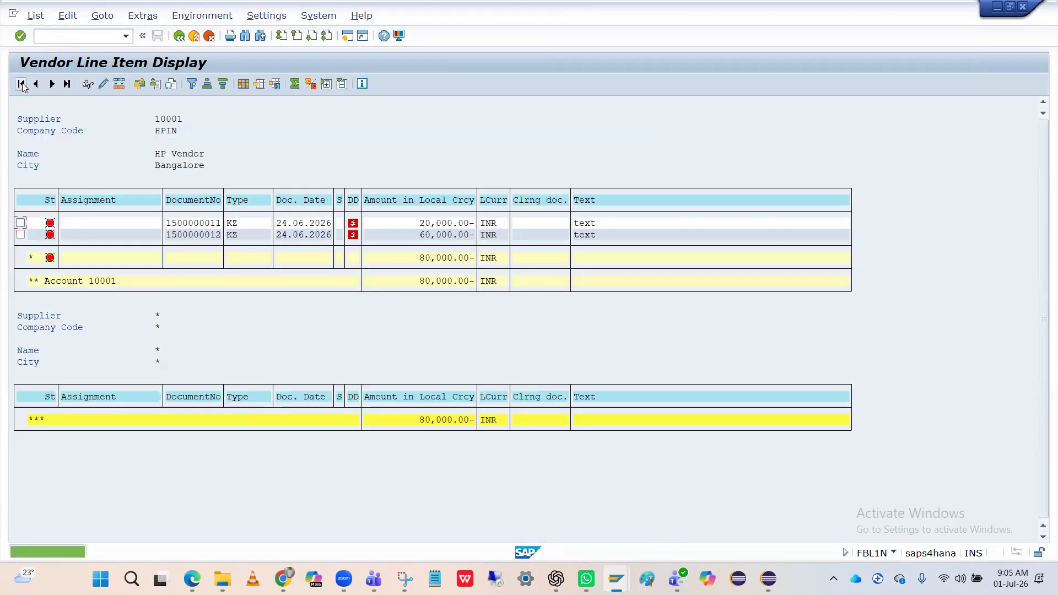
Examine the vendor's open items, open the 20,000.00 item and review its posting lines in the full document view
{"action": "left_click", "coordinate": [422, 228]}
{"action": "left_click", "coordinate": [426, 234]}
{"action": "left_click", "coordinate": [428, 226]}
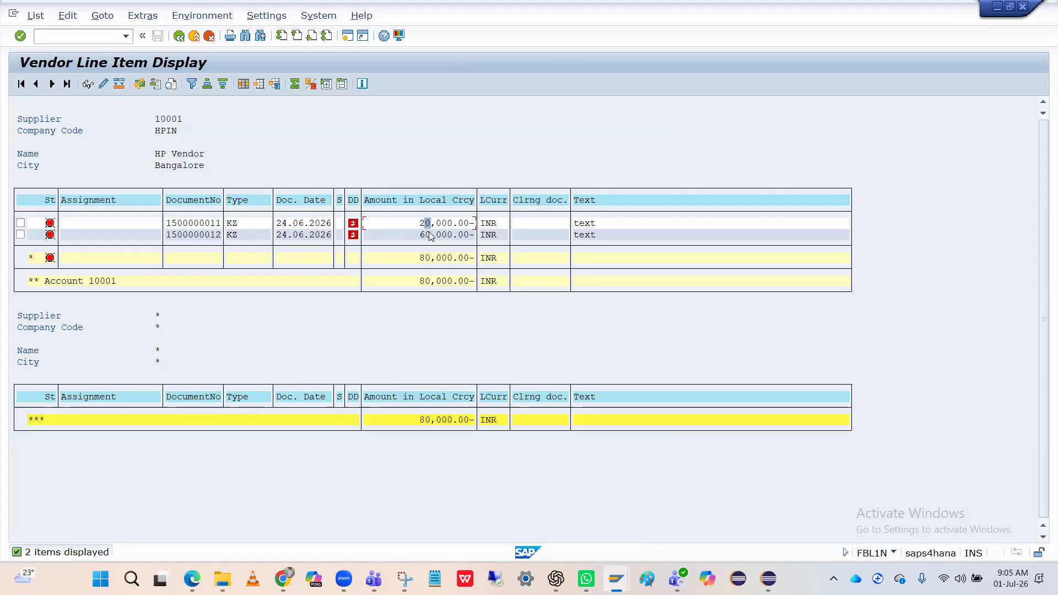
{"action": "left_click", "coordinate": [429, 233]}
{"action": "mouse_move", "coordinate": [355, 232]}
{"action": "double_click", "coordinate": [199, 223]}
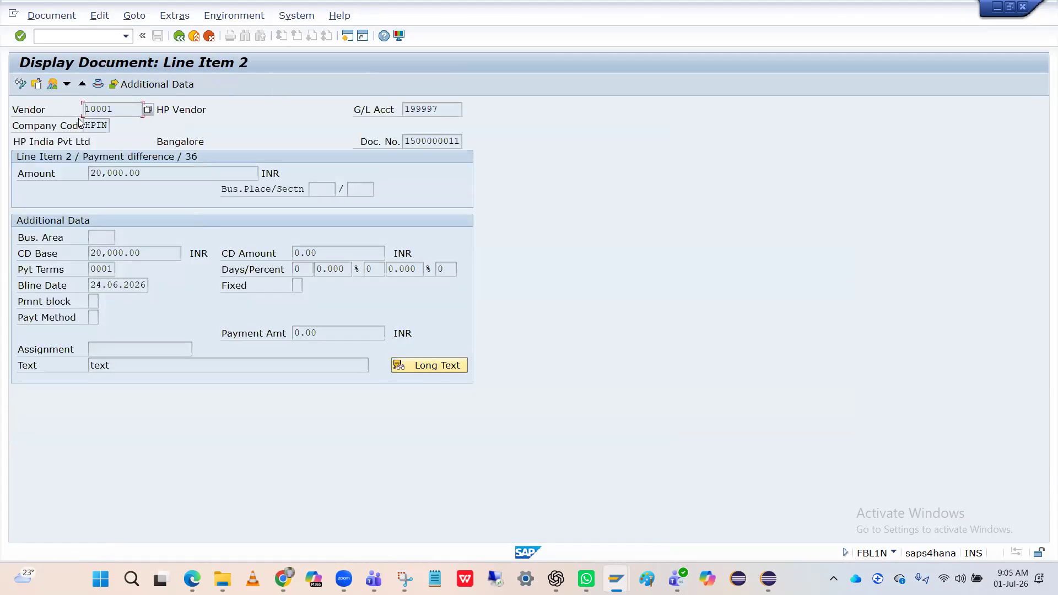
{"action": "left_click", "coordinate": [56, 86]}
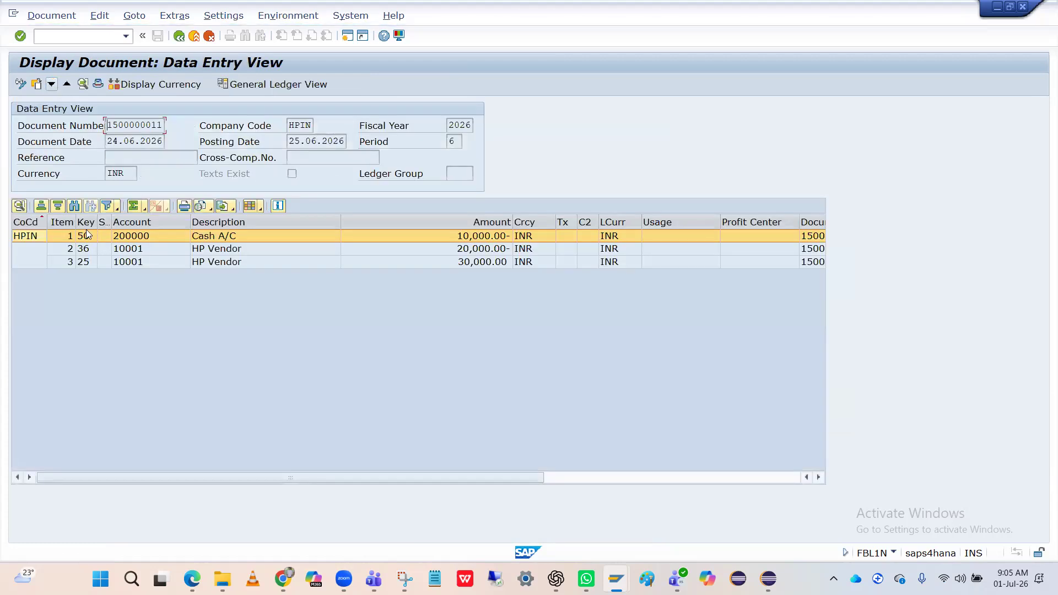
{"action": "left_click", "coordinate": [91, 249]}
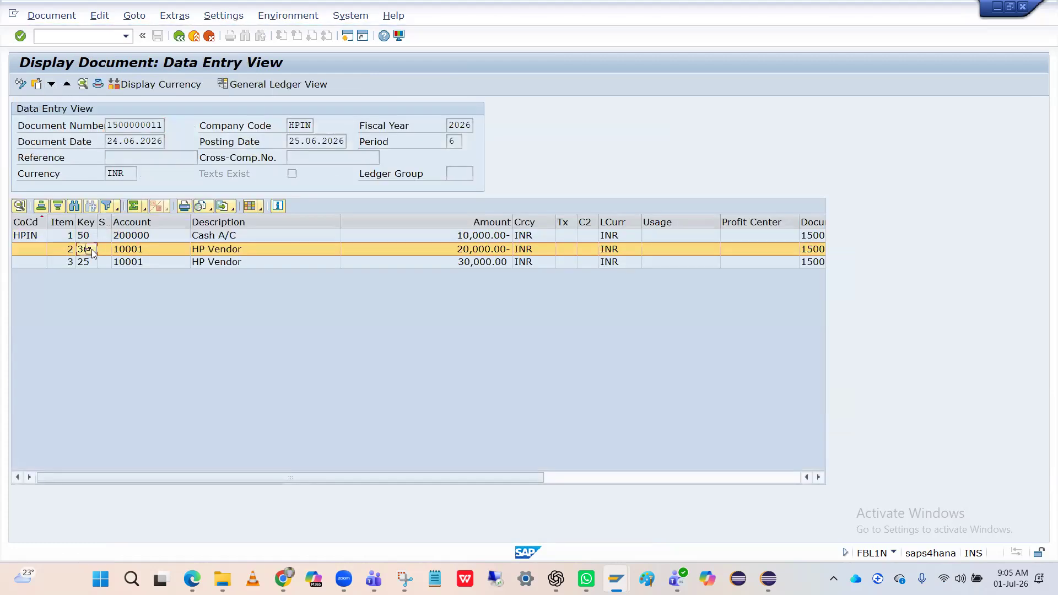
Leave the vendor line item display and start transaction F-53 for outgoing payments
{"action": "left_click", "coordinate": [179, 36]}
{"action": "left_click", "coordinate": [179, 36]}
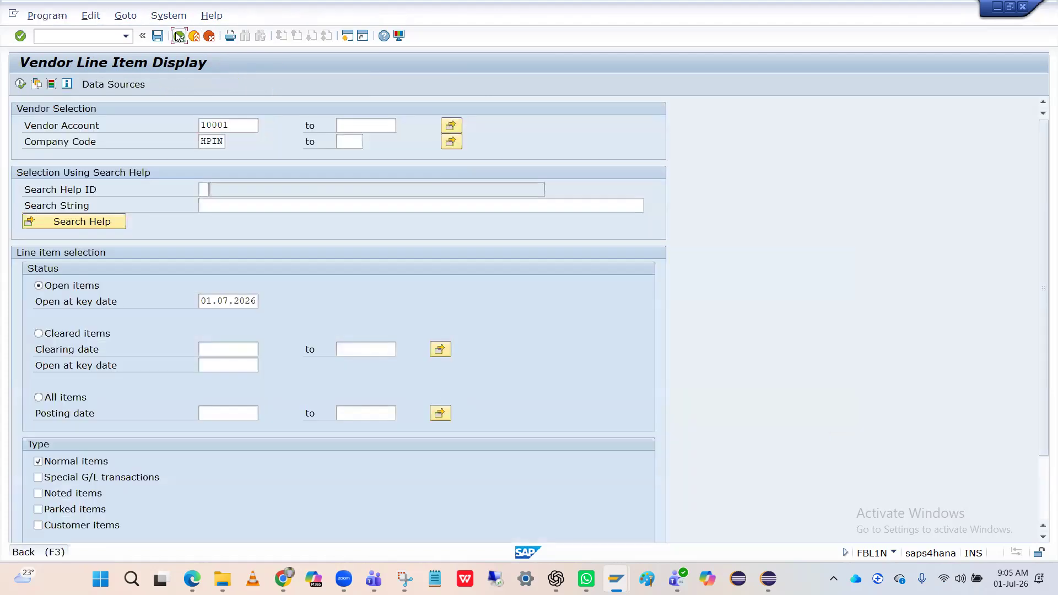
{"action": "left_click", "coordinate": [179, 37]}
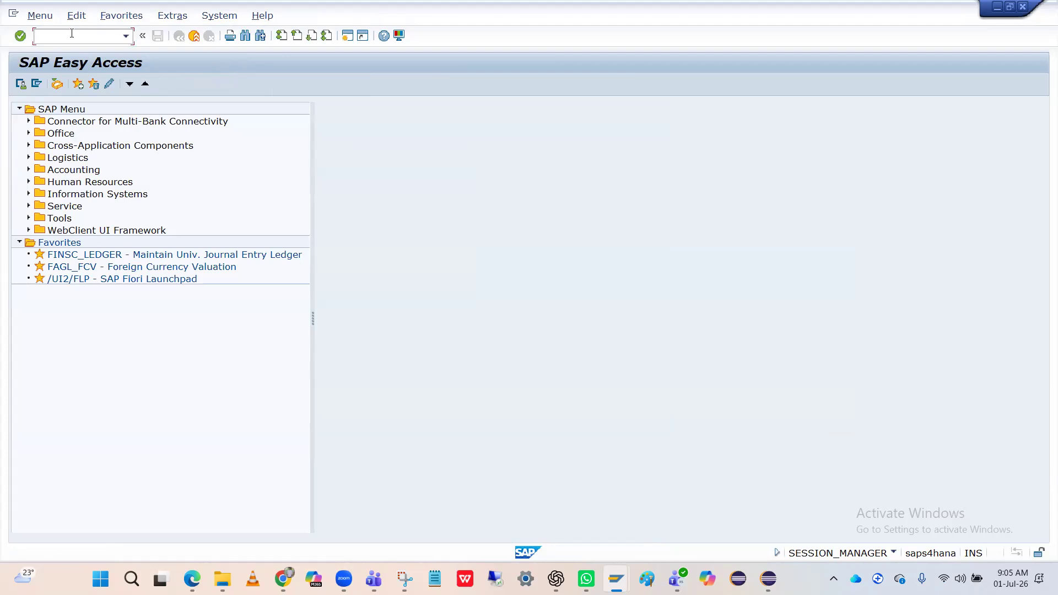
{"action": "type", "text": "F-5"}
{"action": "key", "text": "Return"}
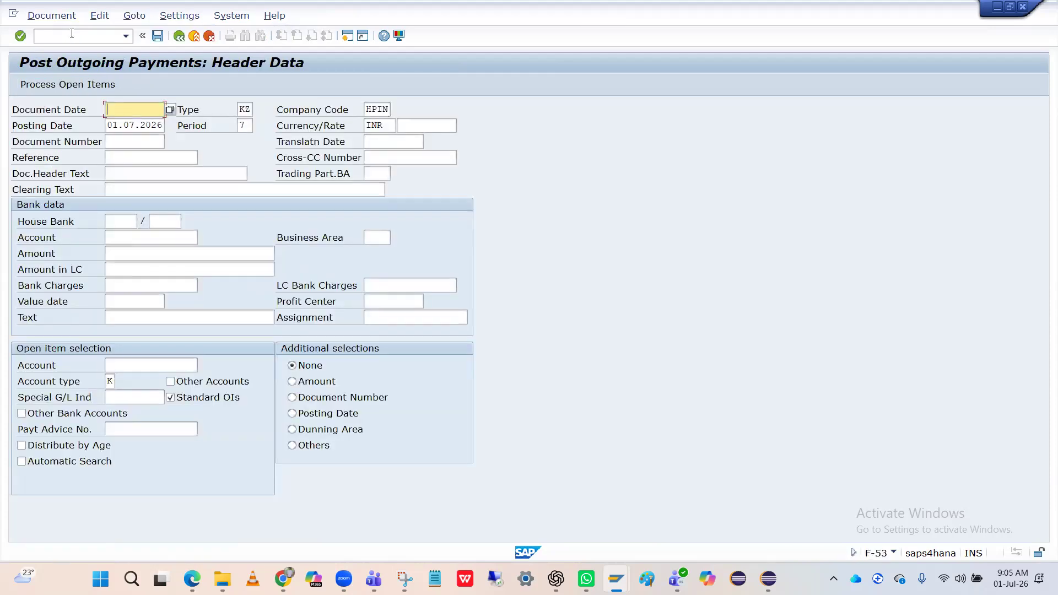
Set both the document date and the posting date of the outgoing payment to 02.07.2026
{"action": "key", "text": "space"}
{"action": "key", "text": "Down"}
{"action": "key", "text": "Return"}
{"action": "key", "text": "Tab"}
{"action": "key", "text": "Tab"}
{"action": "key", "text": "Tab"}
{"action": "key", "text": "space"}
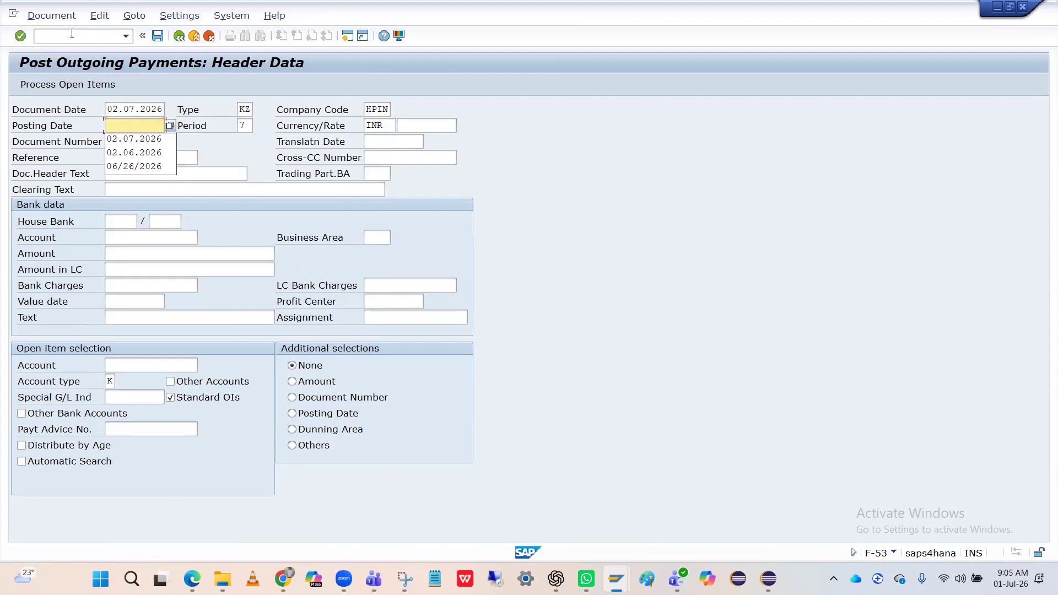
{"action": "key", "text": "Down"}
{"action": "key", "text": "Return"}
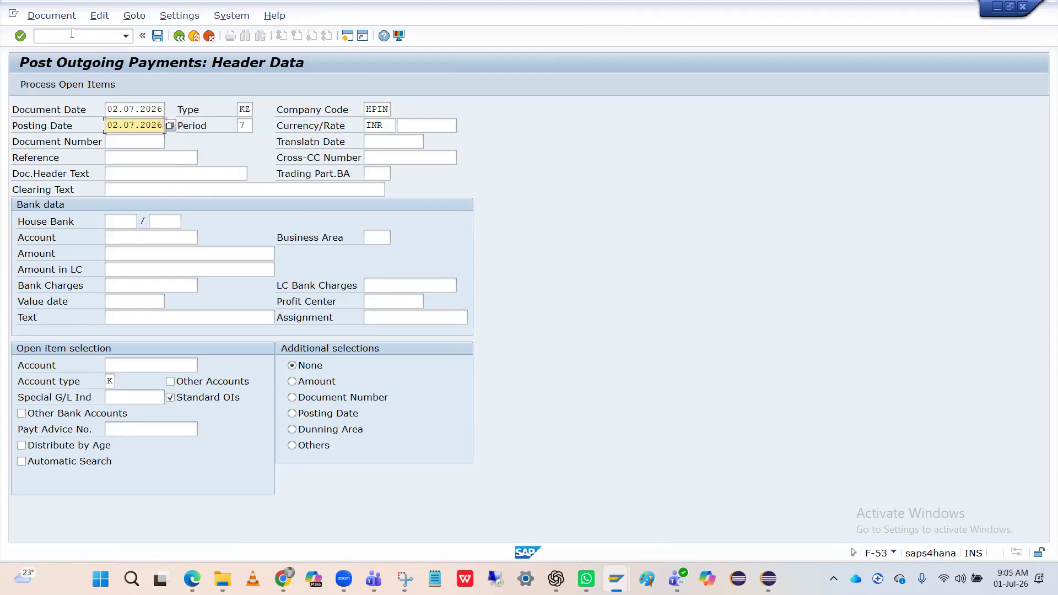
Set the payment currency to USD and accept the header data with its future document date
{"action": "key", "text": "Tab"}
{"action": "key", "text": "Tab"}
{"action": "key", "text": "space"}
{"action": "key", "text": "Down"}
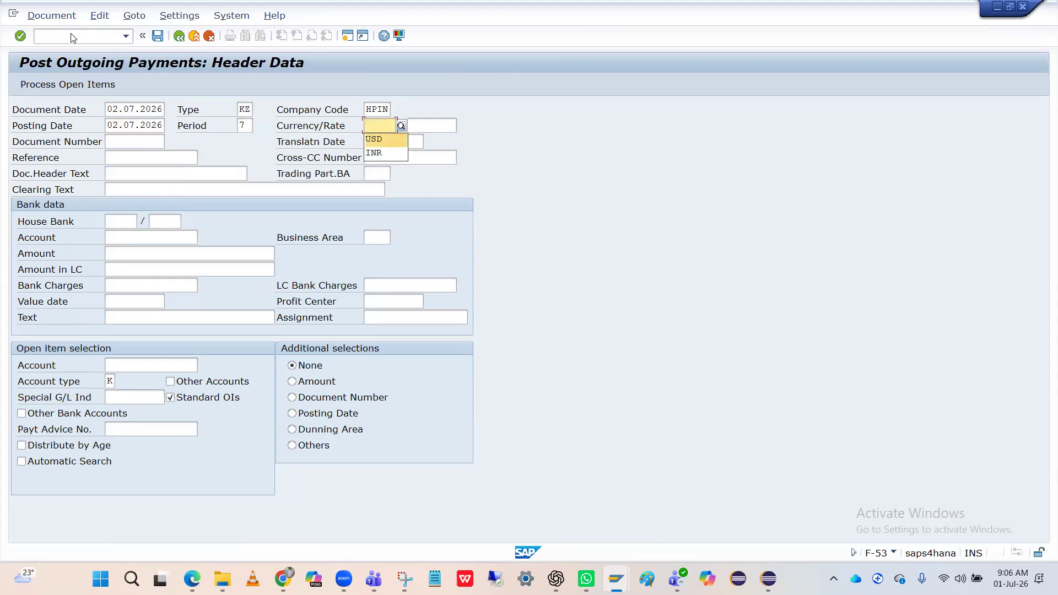
{"action": "key", "text": "Return"}
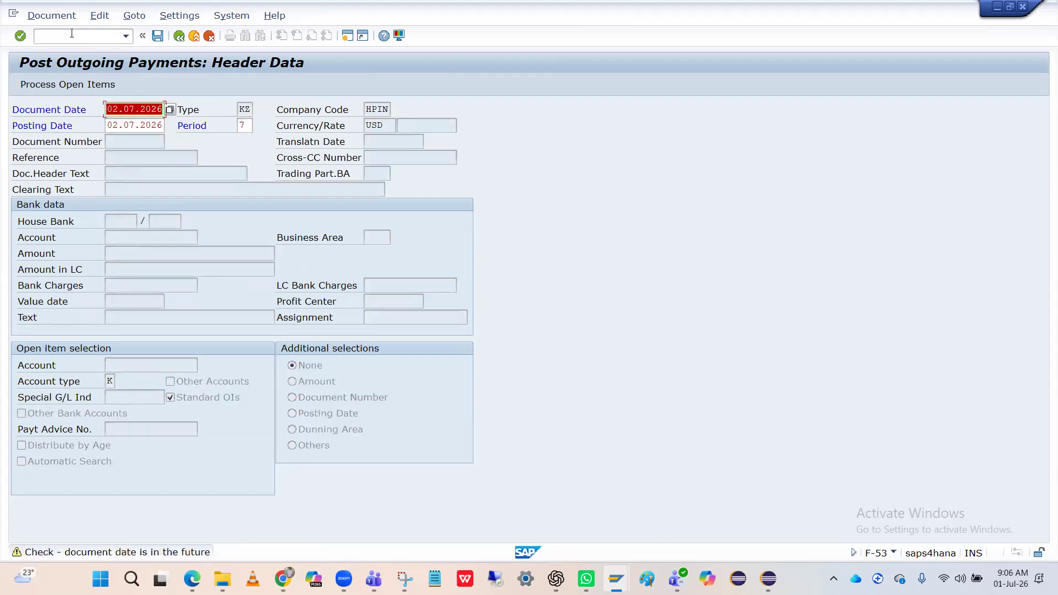
{"action": "key", "text": "Return"}
Enter HDFC as the house bank and the Cash A/C G/L account in the bank data
{"action": "key", "text": "space"}
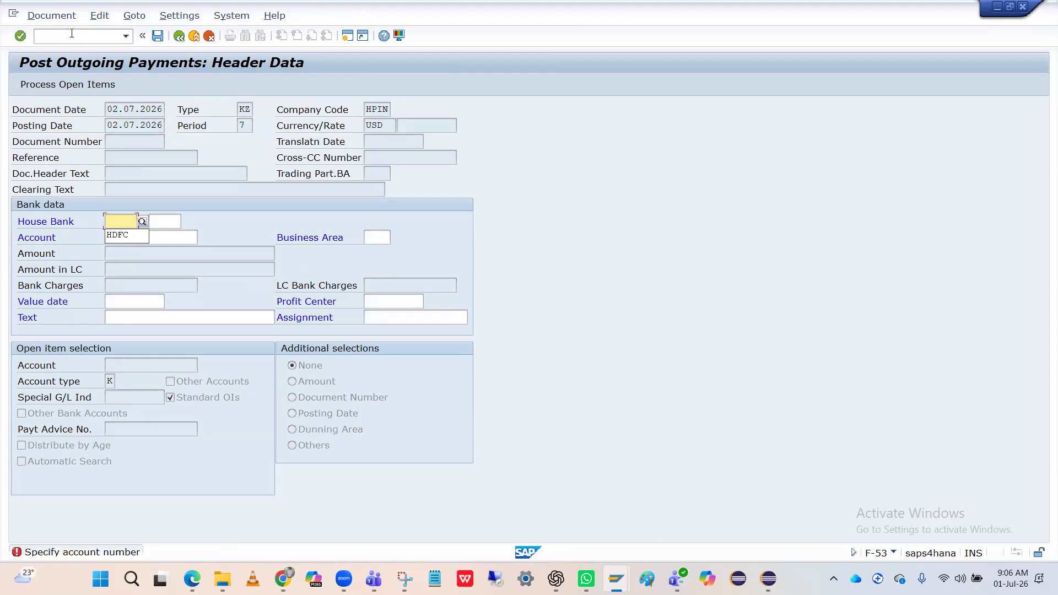
{"action": "key", "text": "Down"}
{"action": "key", "text": "Return"}
{"action": "key", "text": "space"}
{"action": "key", "text": "Down"}
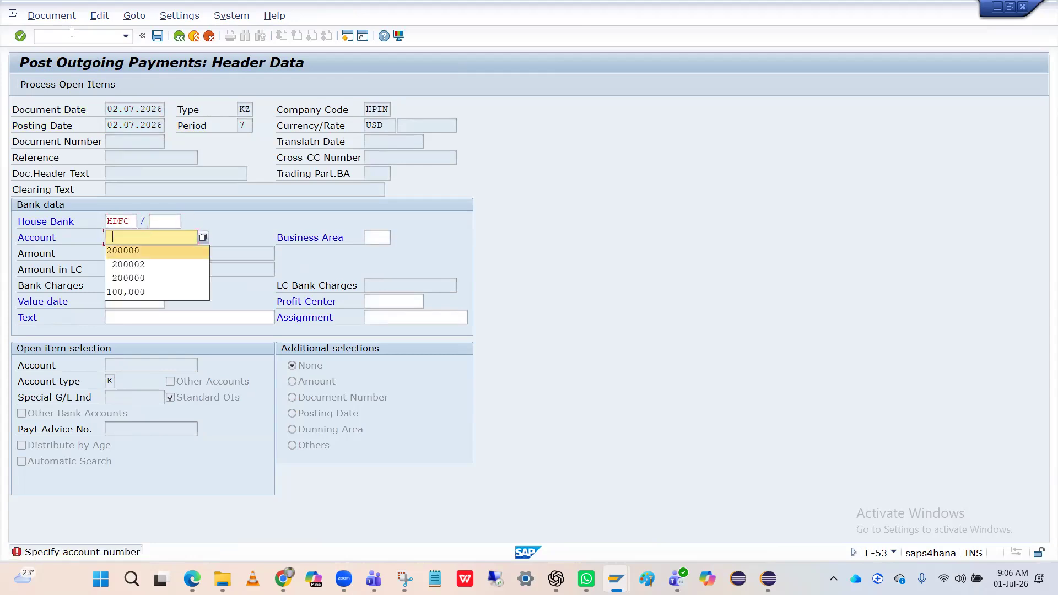
{"action": "key", "text": "Return"}
{"action": "key", "text": "Return"}
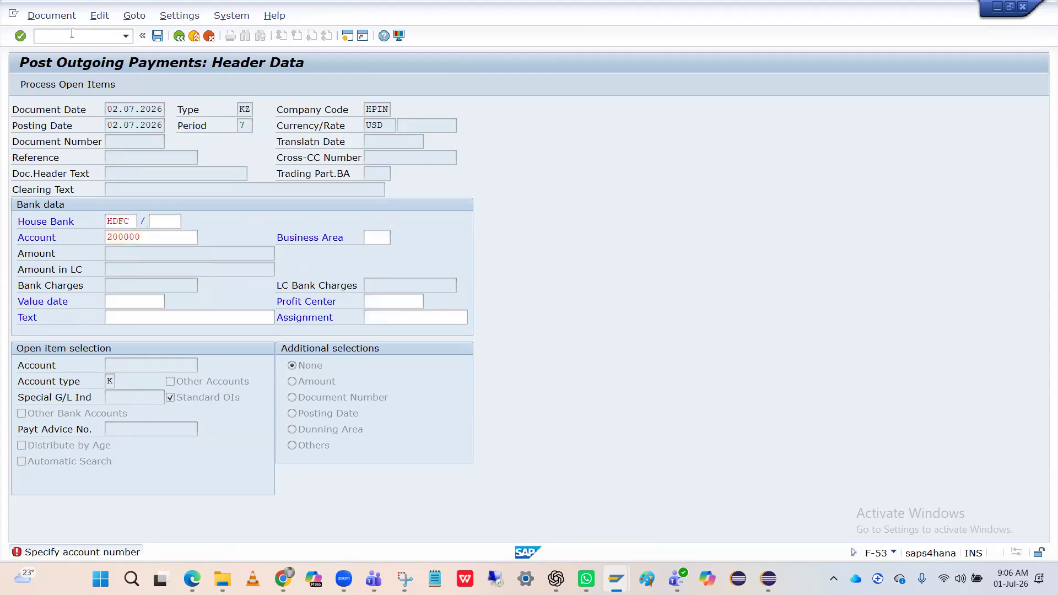
Set the outgoing payment amount to 6000 in the bank data
{"action": "key", "text": "space"}
{"action": "key", "text": "Down"}
{"action": "key", "text": "Return"}
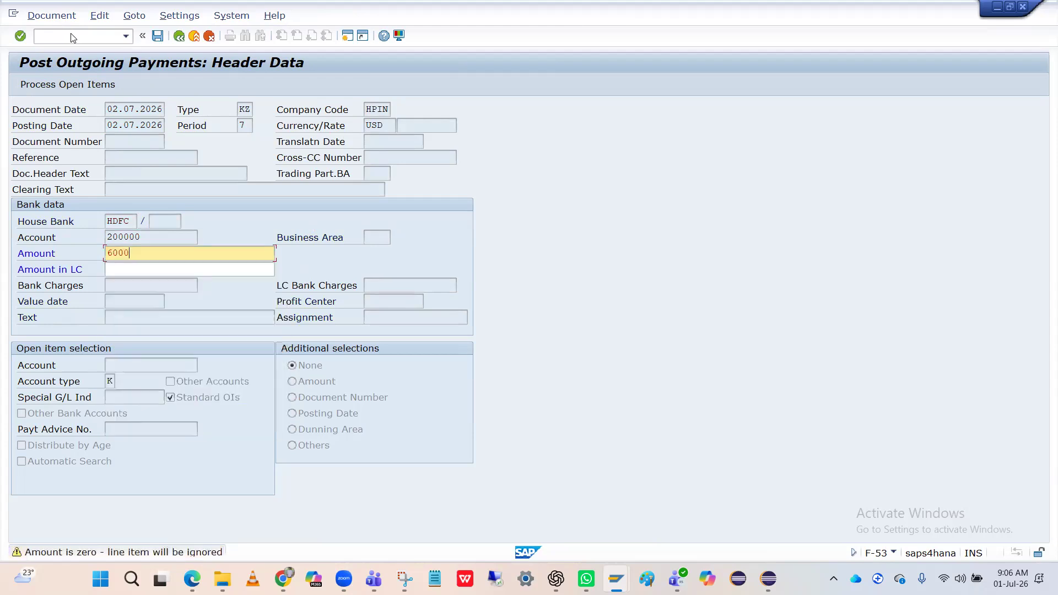
{"action": "key", "text": "Return"}
Choose the HP US Forex vendor account for open item selection and load its open items
{"action": "key", "text": "space"}
{"action": "key", "text": "Down"}
{"action": "key", "text": "Down"}
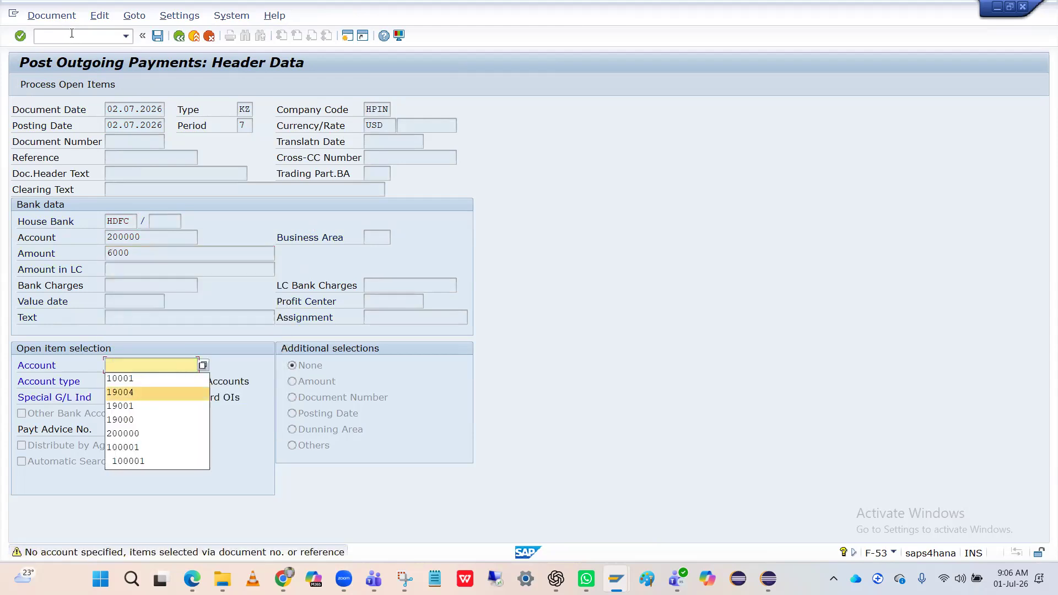
{"action": "key", "text": "Return"}
{"action": "key", "text": "Return"}
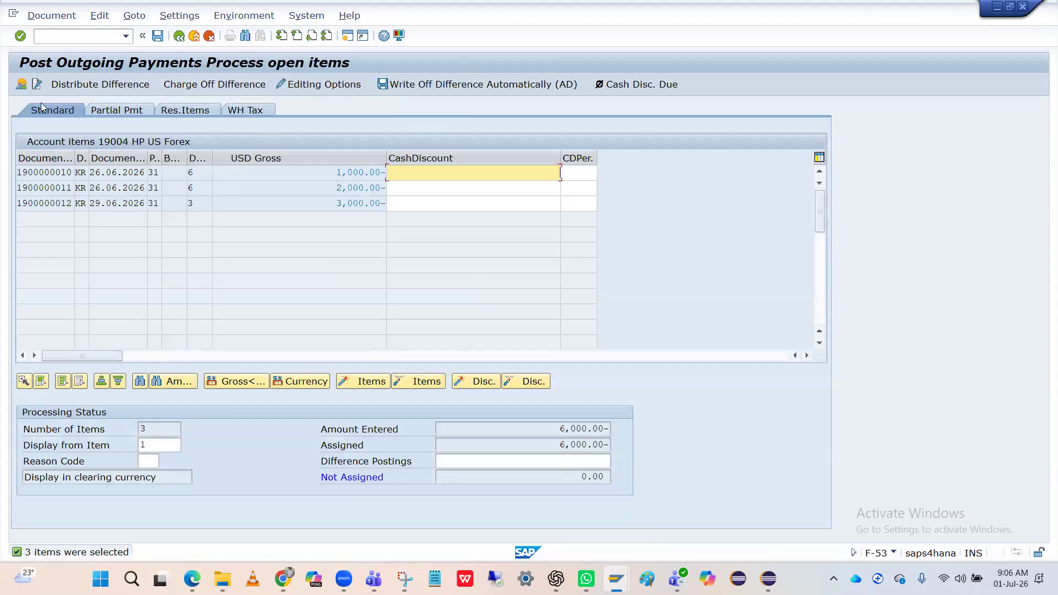
Simulate the outgoing payment document to generate its line items
{"action": "left_click", "coordinate": [19, 85]}
{"action": "left_click", "coordinate": [50, 14]}
{"action": "left_click", "coordinate": [60, 78]}
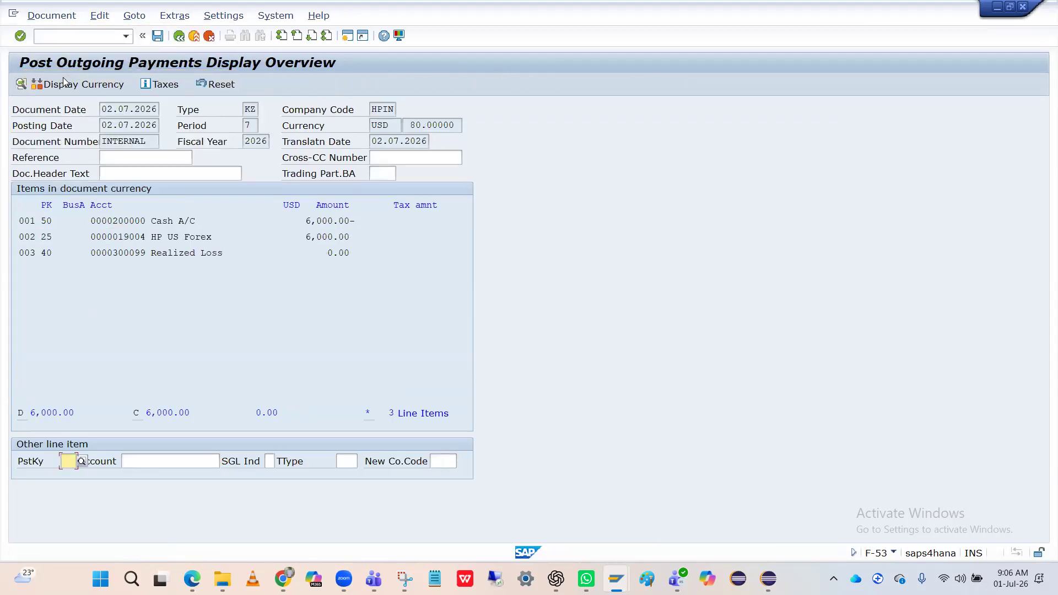
Show the simulated line items in local currency and examine the vendor and realized loss amounts
{"action": "left_click", "coordinate": [161, 256]}
{"action": "left_click", "coordinate": [150, 236]}
{"action": "left_click", "coordinate": [91, 86]}
{"action": "left_click", "coordinate": [195, 260]}
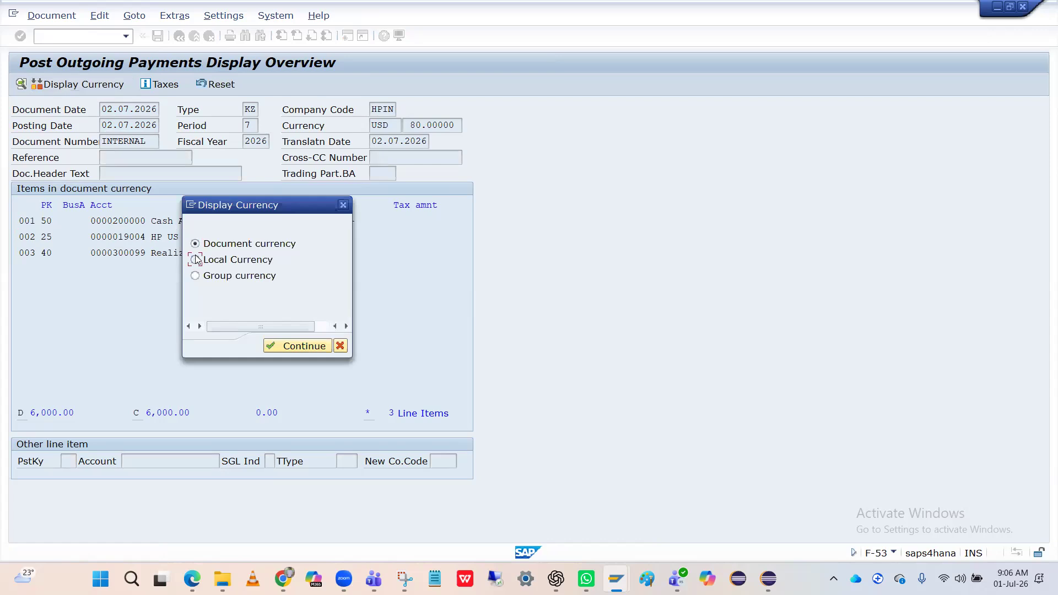
{"action": "left_click", "coordinate": [292, 346]}
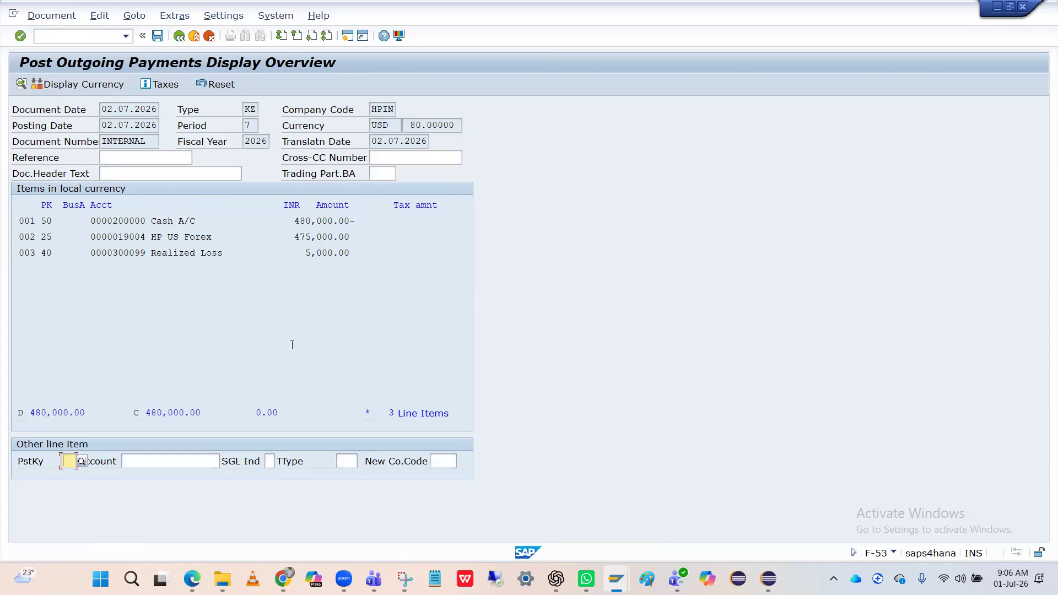
{"action": "left_click", "coordinate": [309, 237]}
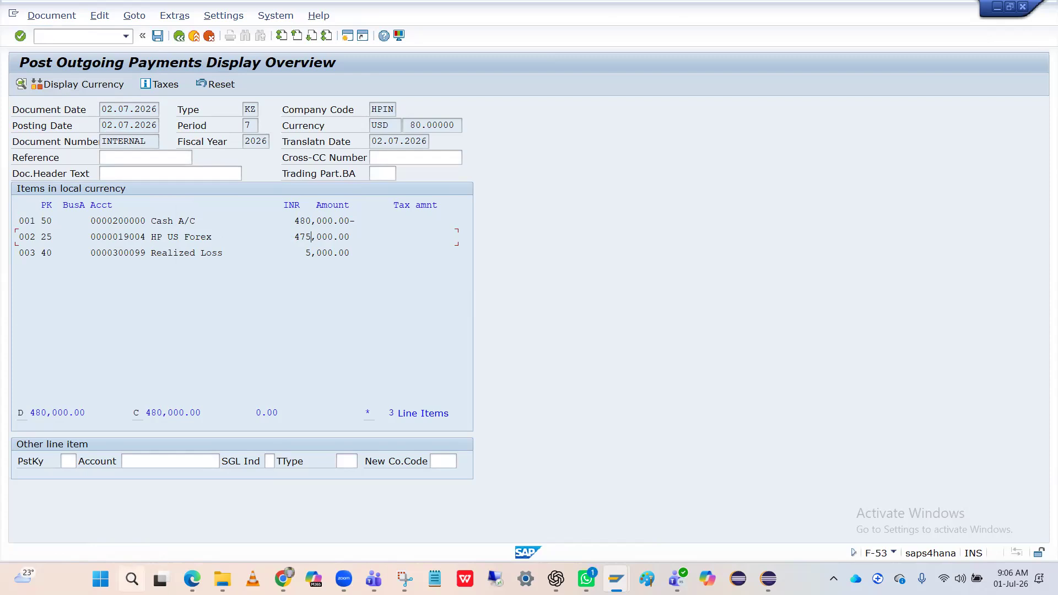
{"action": "left_click", "coordinate": [131, 579]}
{"action": "type", "text": "camera"}
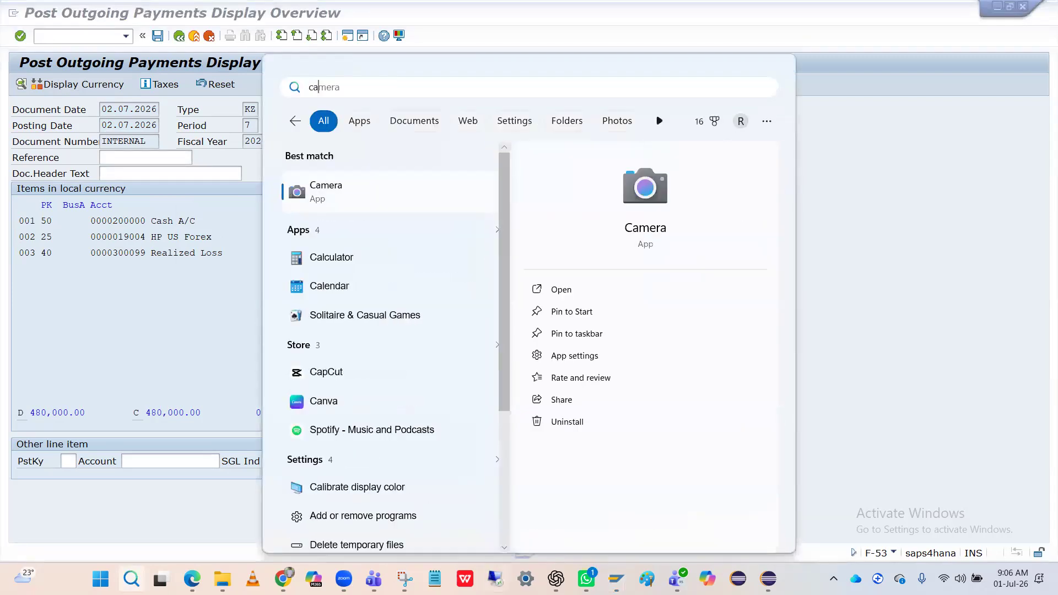
{"action": "left_click", "coordinate": [586, 578]}
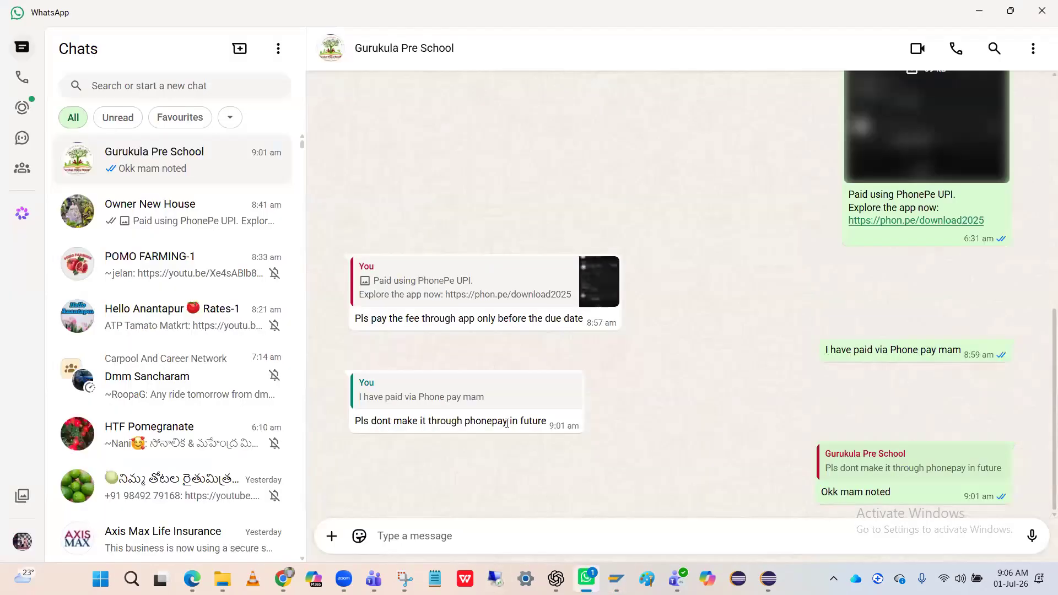
{"action": "left_click", "coordinate": [203, 218]}
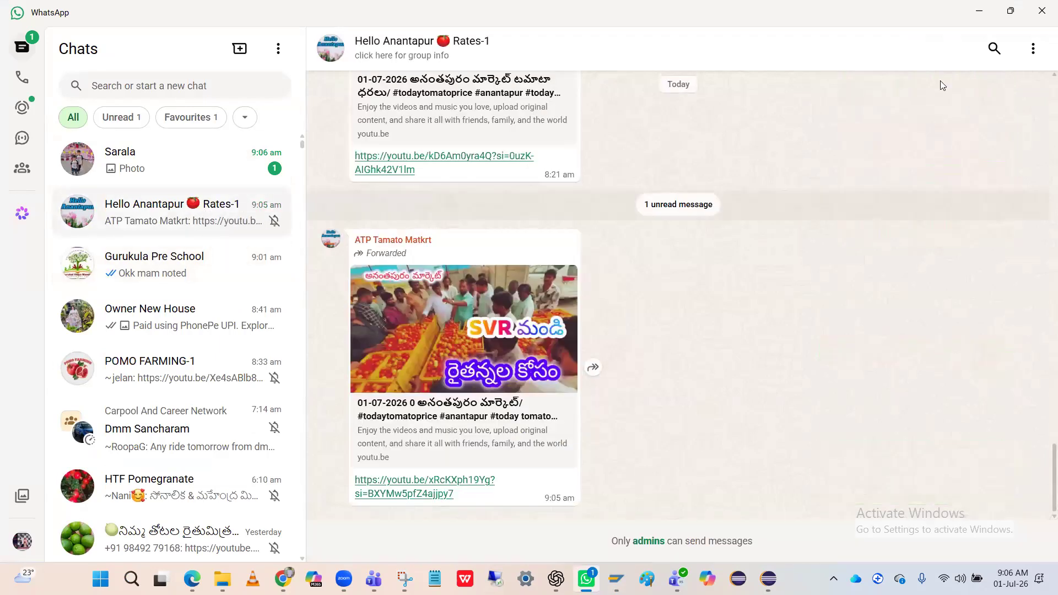
{"action": "left_click", "coordinate": [979, 11]}
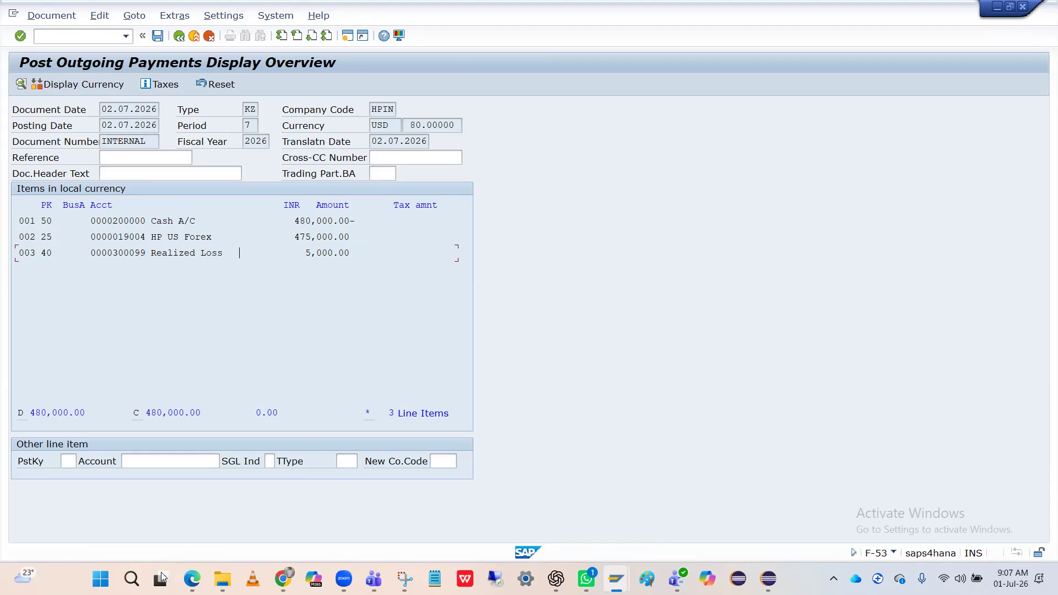
Search Windows for the Calculator app and open it
{"action": "left_click", "coordinate": [131, 578]}
{"action": "type", "text": "ca"}
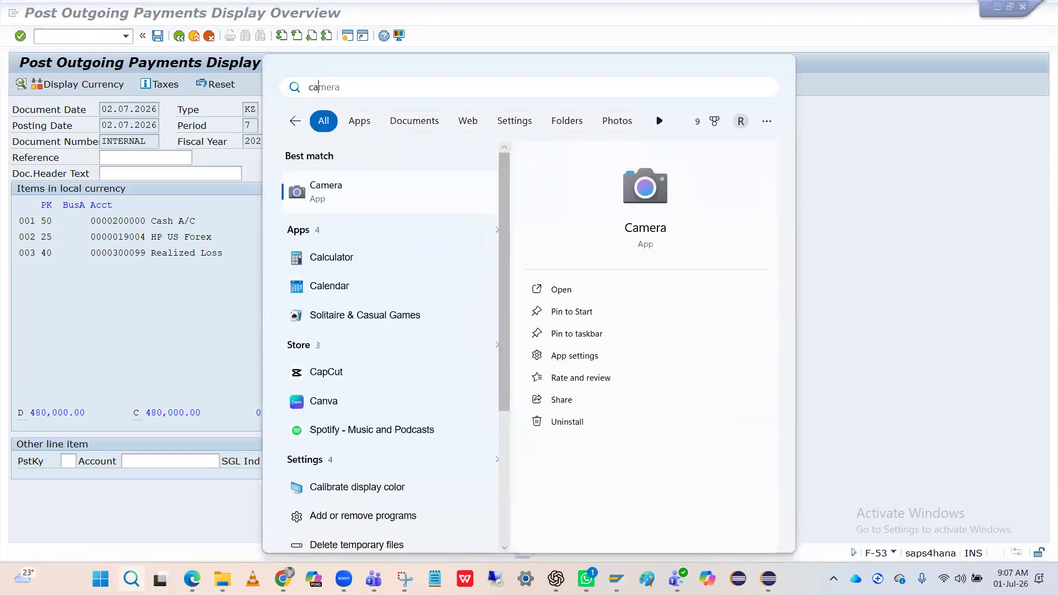
{"action": "left_click", "coordinate": [346, 265]}
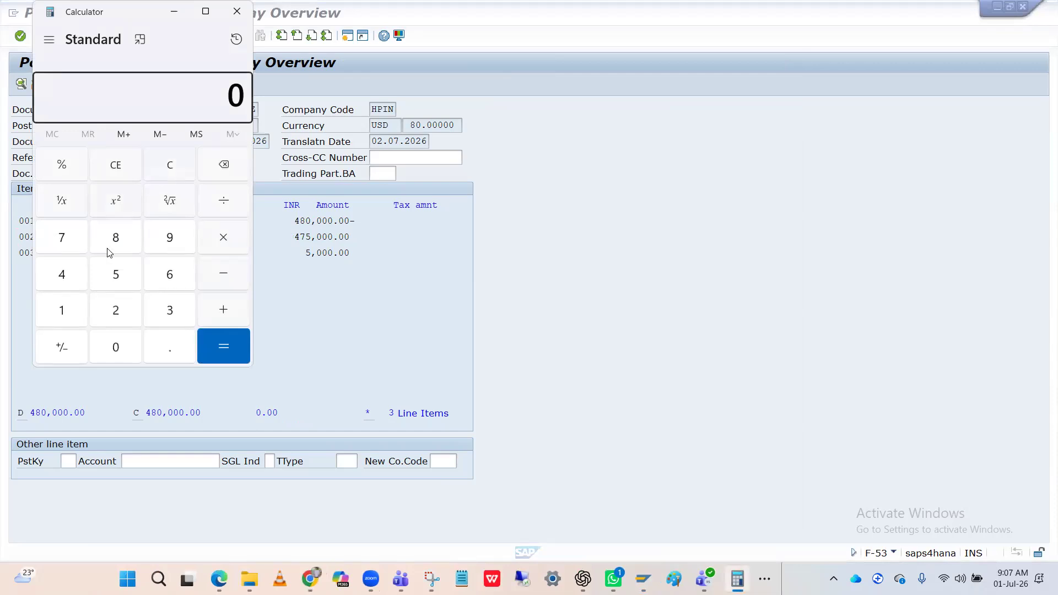
Calculate 6000 × 95 to check the vendor items' local currency value
{"action": "left_click", "coordinate": [171, 280]}
{"action": "left_click", "coordinate": [127, 349]}
{"action": "left_click", "coordinate": [128, 349]}
{"action": "left_click", "coordinate": [127, 349]}
{"action": "left_click", "coordinate": [218, 228]}
{"action": "left_click", "coordinate": [169, 243]}
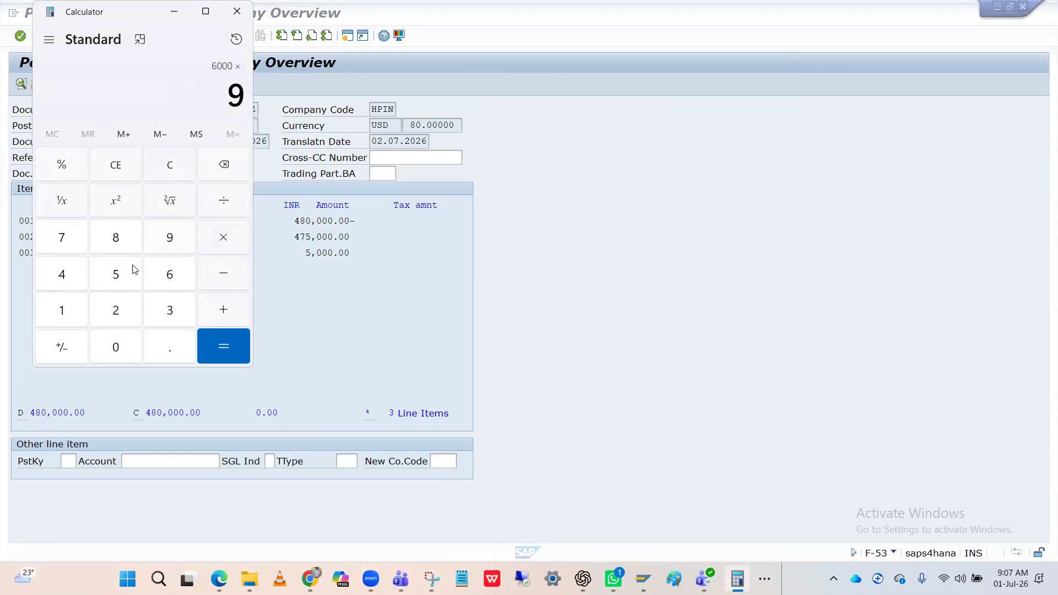
{"action": "left_click", "coordinate": [118, 274]}
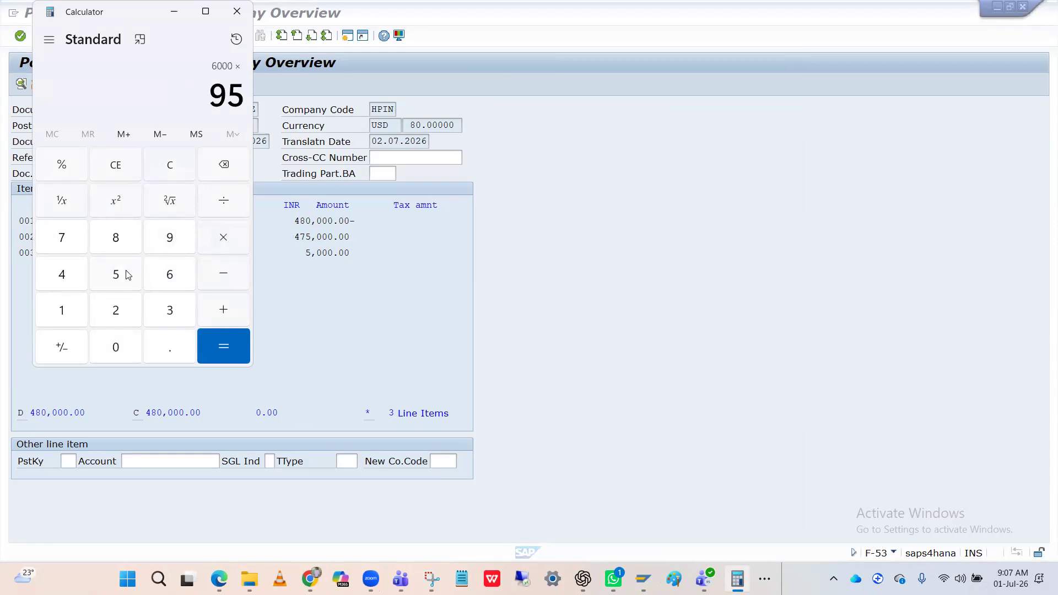
{"action": "left_click", "coordinate": [235, 338]}
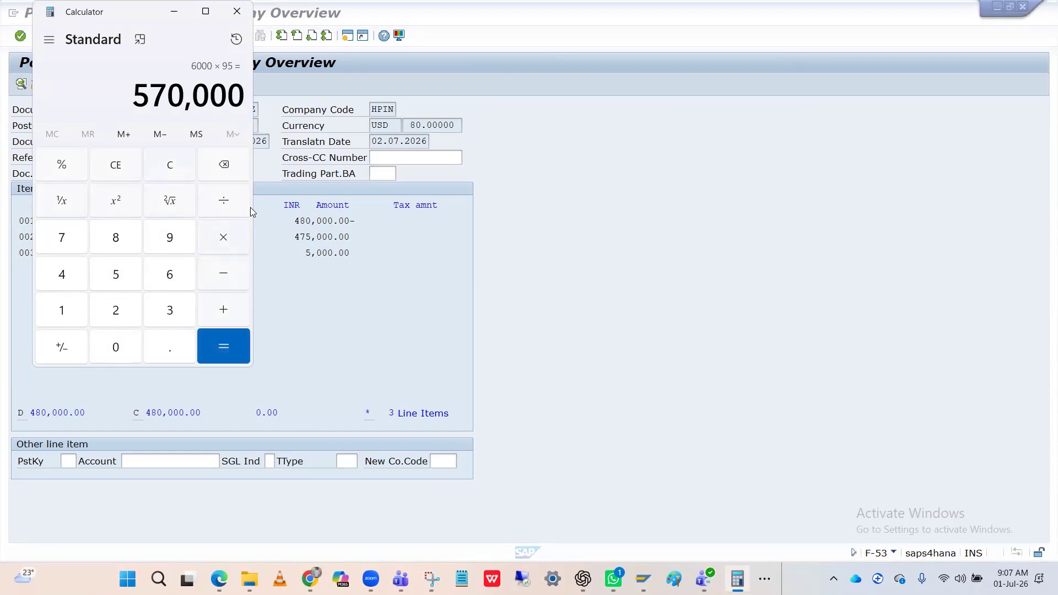
Switch to the SAP session showing OBA1 and start vendor line item display there with /nFBL1N
{"action": "left_click", "coordinate": [362, 247]}
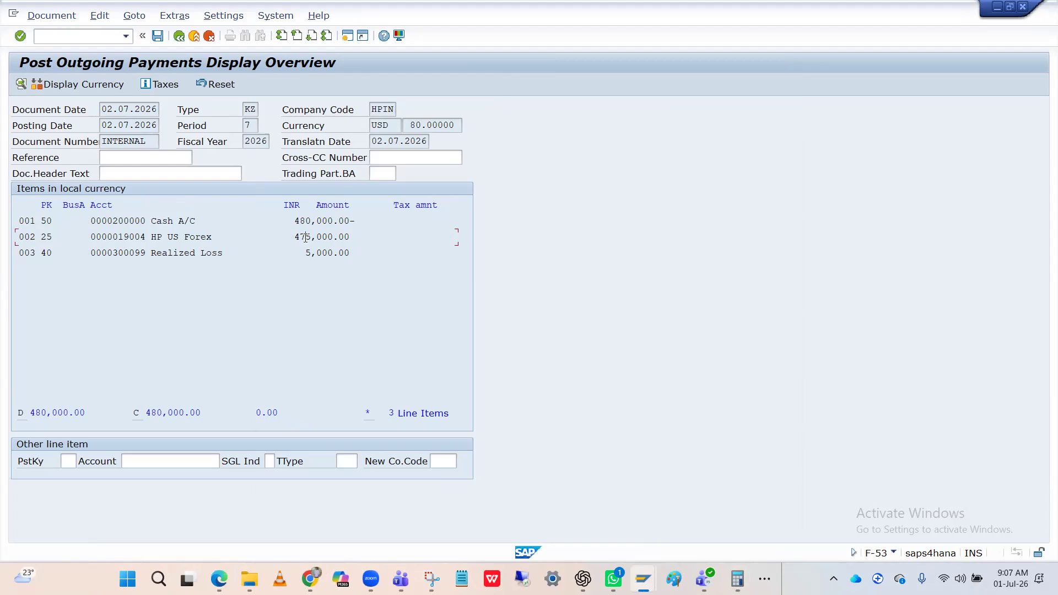
{"action": "key", "text": "alt+Tab"}
{"action": "key", "text": "alt+Tab"}
{"action": "key", "text": "alt+Tab"}
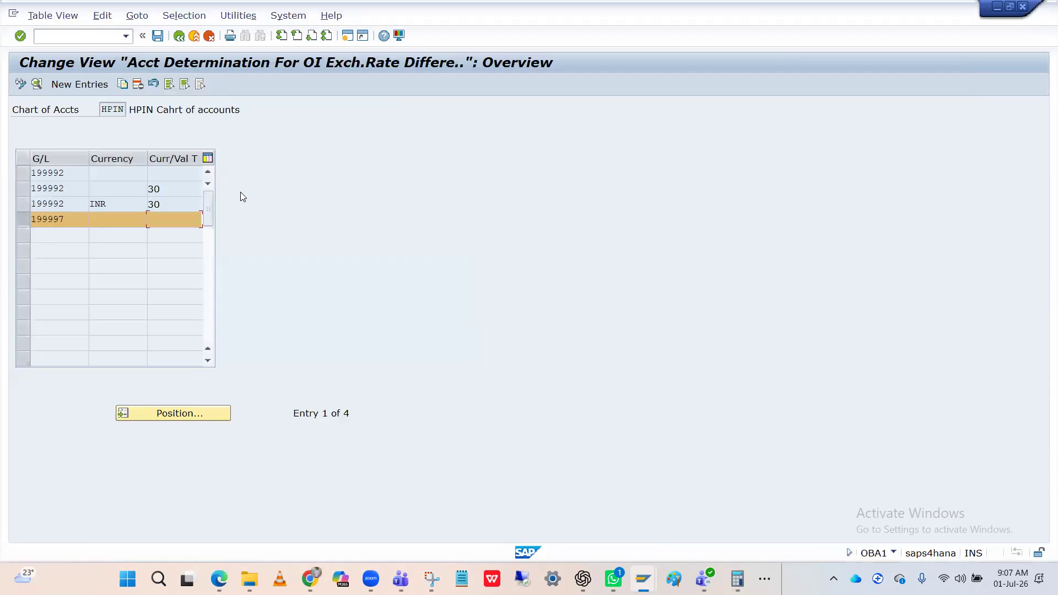
{"action": "key", "text": "alt+Tab"}
{"action": "key", "text": "alt+Tab"}
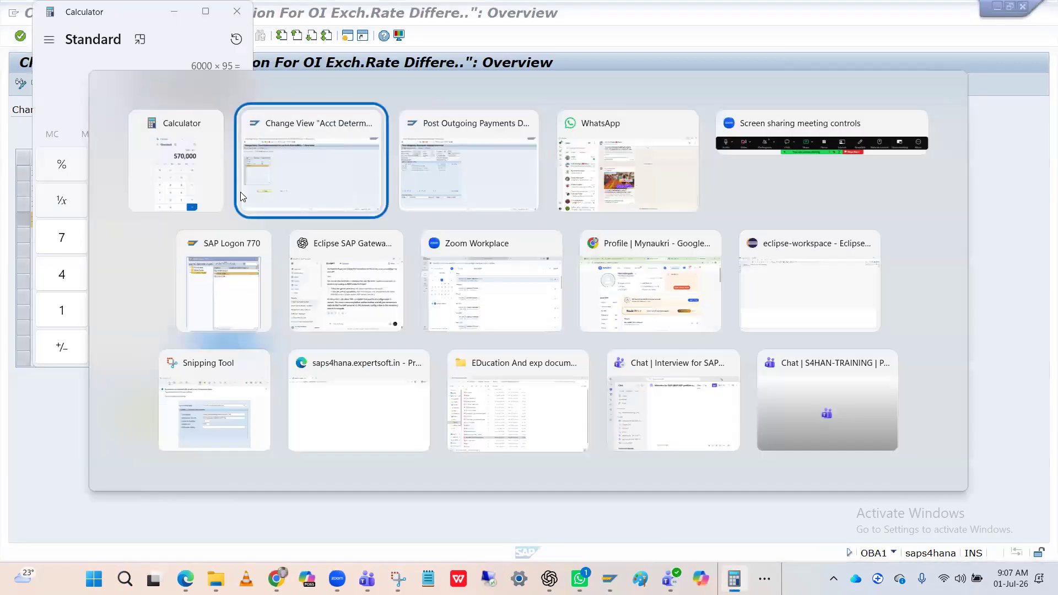
{"action": "key", "text": "alt+Tab"}
{"action": "key", "text": "alt+Tab"}
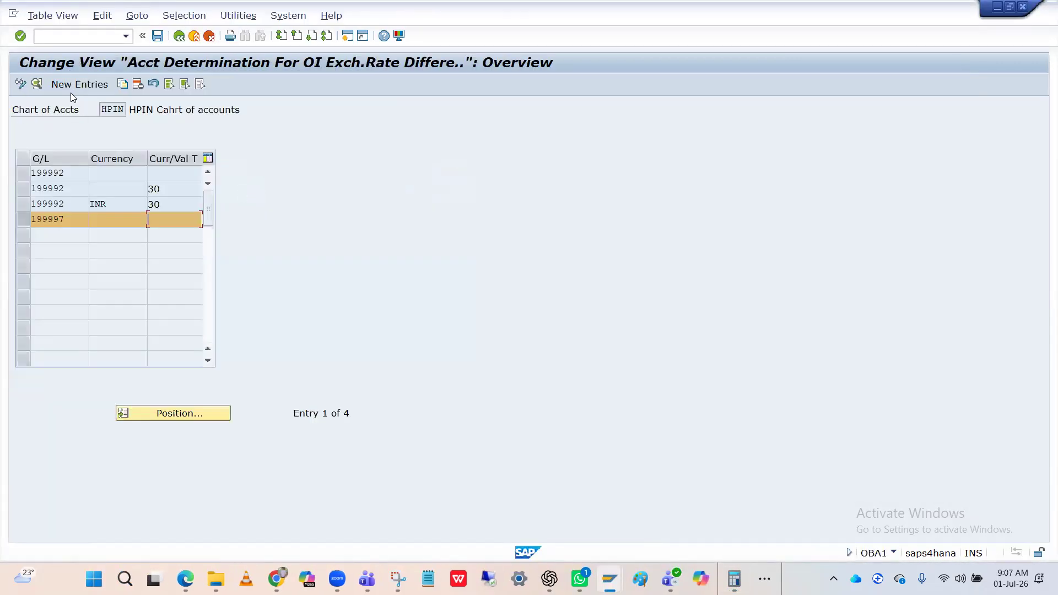
{"action": "left_click", "coordinate": [73, 40]}
{"action": "type", "text": "/nFbl1n"}
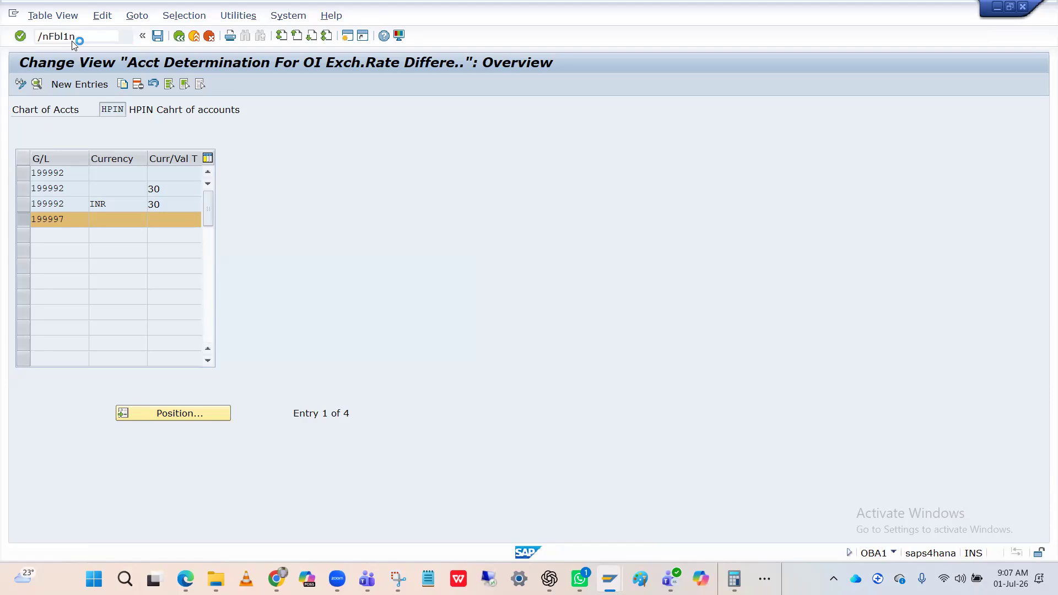
{"action": "key", "text": "Return"}
{"action": "key", "text": "BackSpace"}
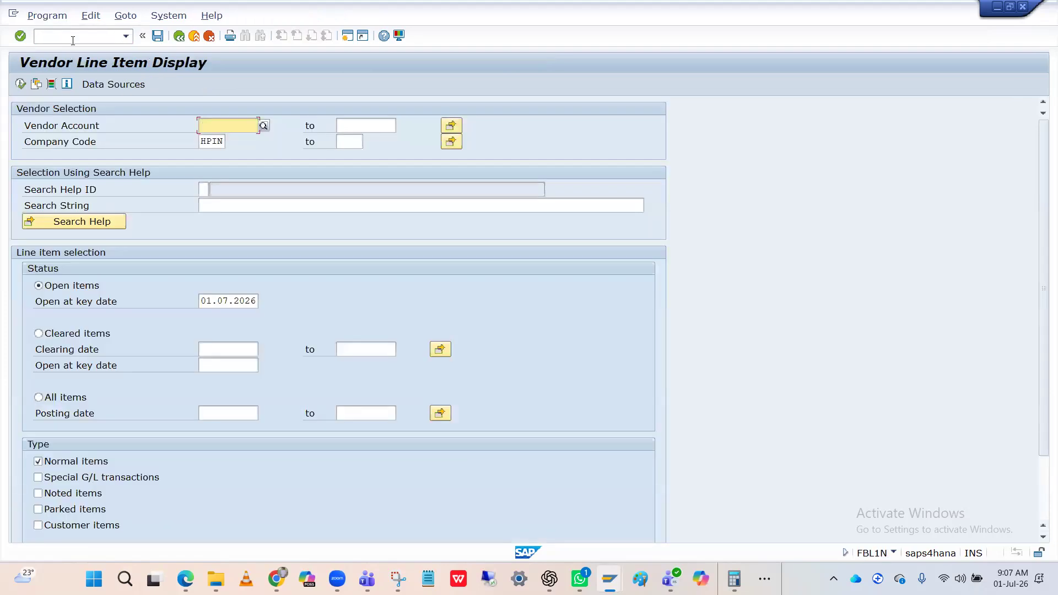
List the HP US Forex vendor's open items in company code HPIN and examine their local currency amounts
{"action": "left_click", "coordinate": [214, 152]}
{"action": "left_click", "coordinate": [21, 84]}
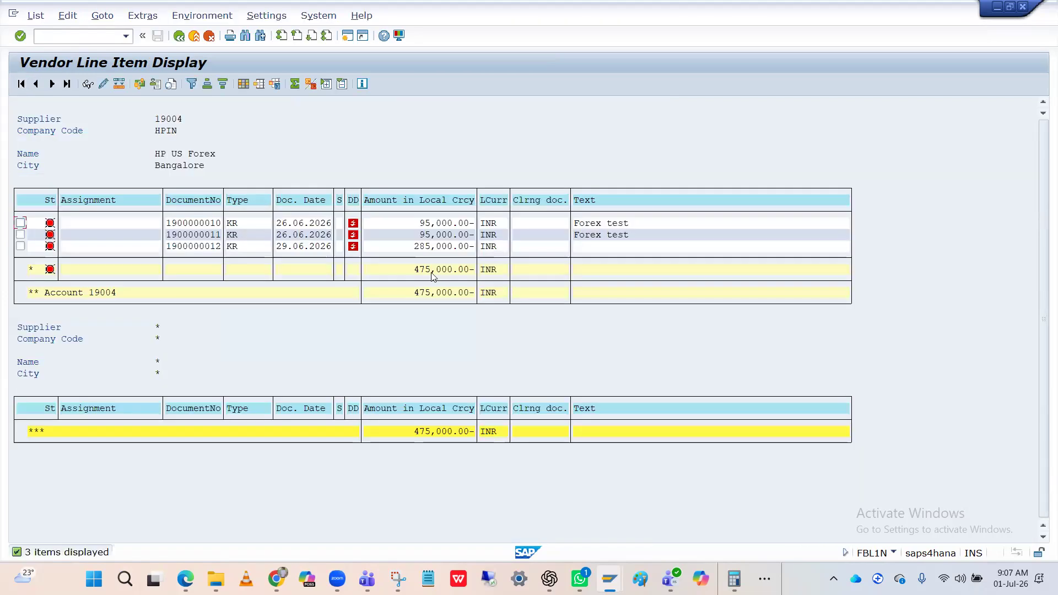
{"action": "left_click", "coordinate": [432, 272]}
{"action": "left_click", "coordinate": [440, 223]}
Apply the /RAM layout to the vendor item list and compare the document currency amounts with the local currency amounts
{"action": "left_click", "coordinate": [244, 85]}
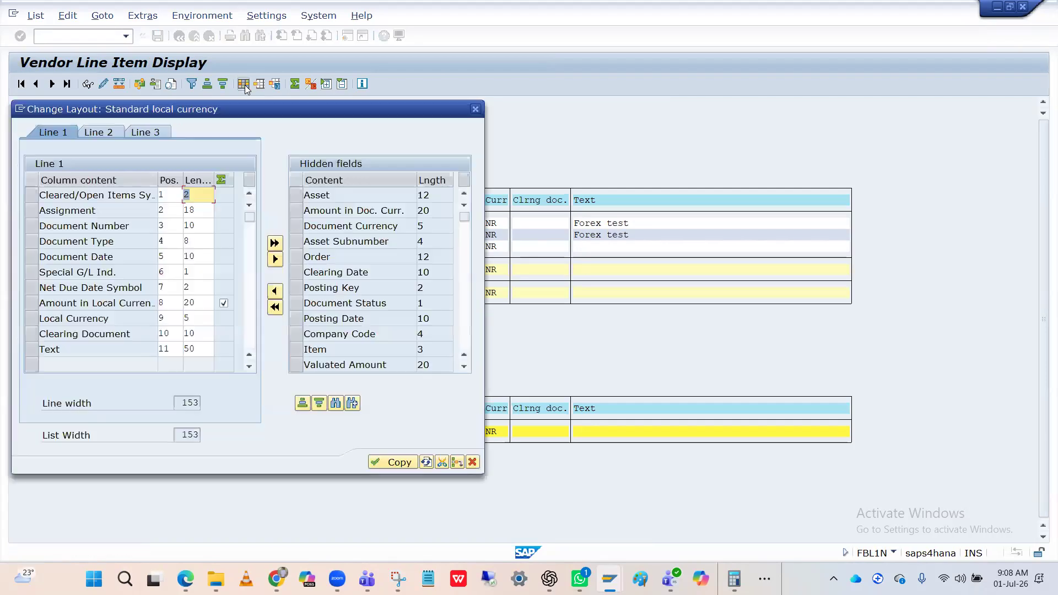
{"action": "left_click", "coordinate": [475, 110]}
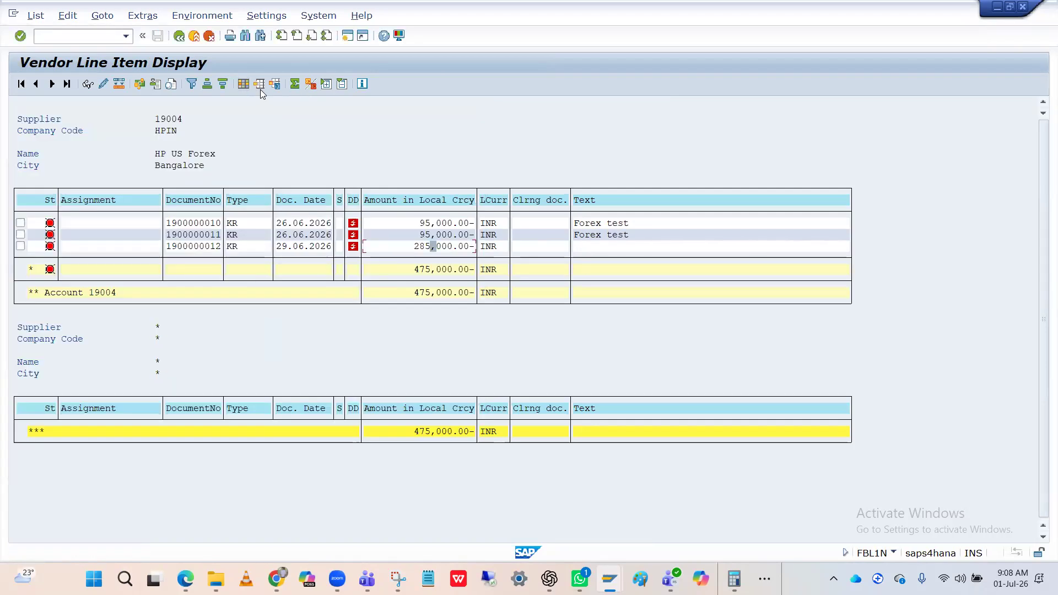
{"action": "left_click", "coordinate": [265, 84]}
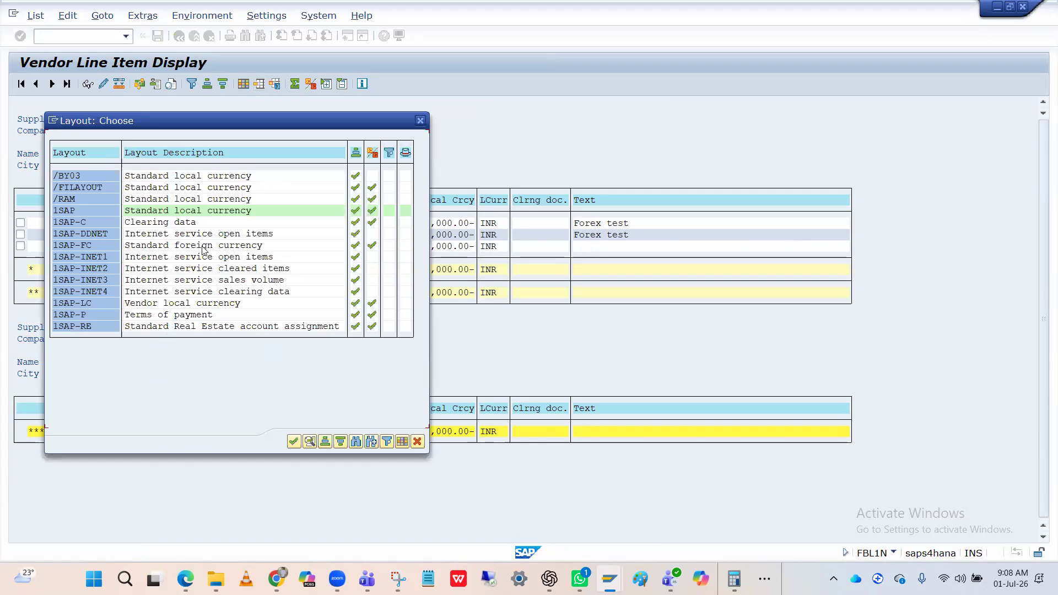
{"action": "double_click", "coordinate": [87, 198]}
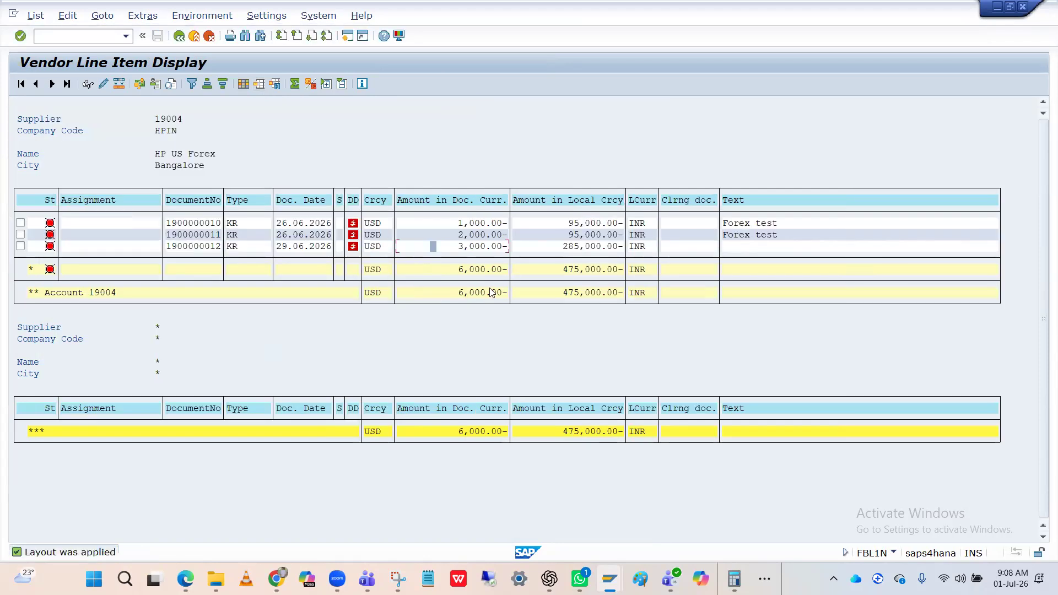
{"action": "left_click", "coordinate": [456, 269]}
{"action": "left_click", "coordinate": [468, 223]}
{"action": "left_click", "coordinate": [559, 270]}
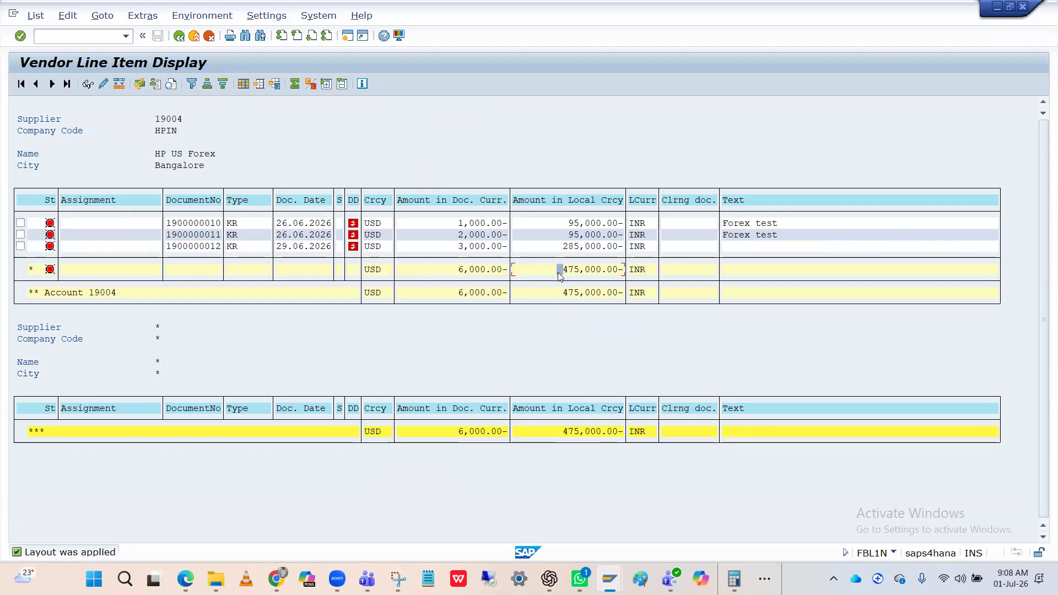
Switch to Calculator, clear the previous result and calculate 5000 × 95
{"action": "left_click", "coordinate": [735, 578]}
{"action": "left_click", "coordinate": [226, 169]}
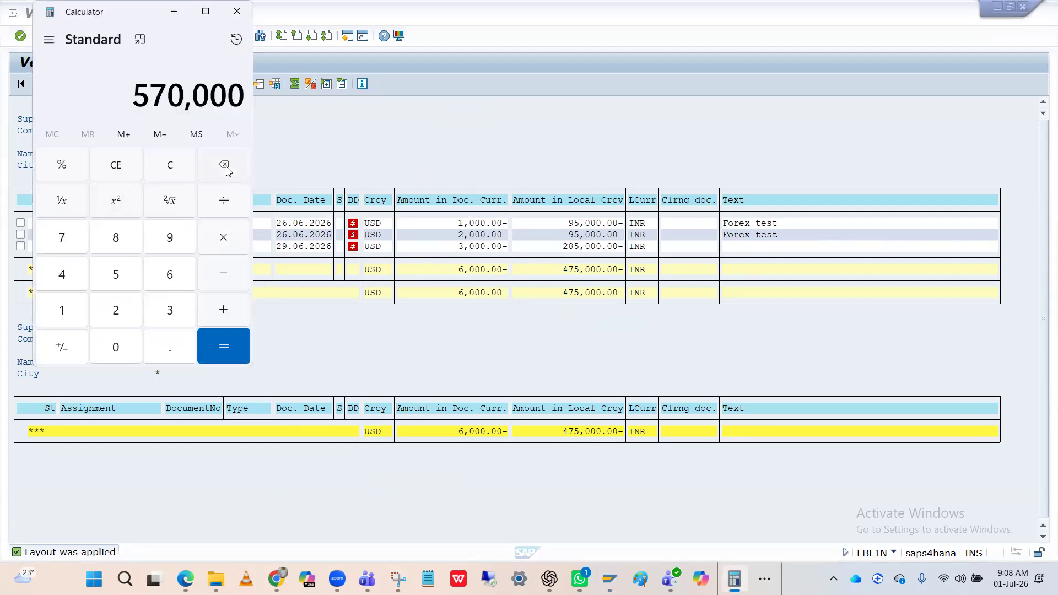
{"action": "left_click", "coordinate": [116, 165]}
{"action": "left_click", "coordinate": [119, 272]}
{"action": "double_click", "coordinate": [118, 347]}
{"action": "left_click", "coordinate": [118, 347]}
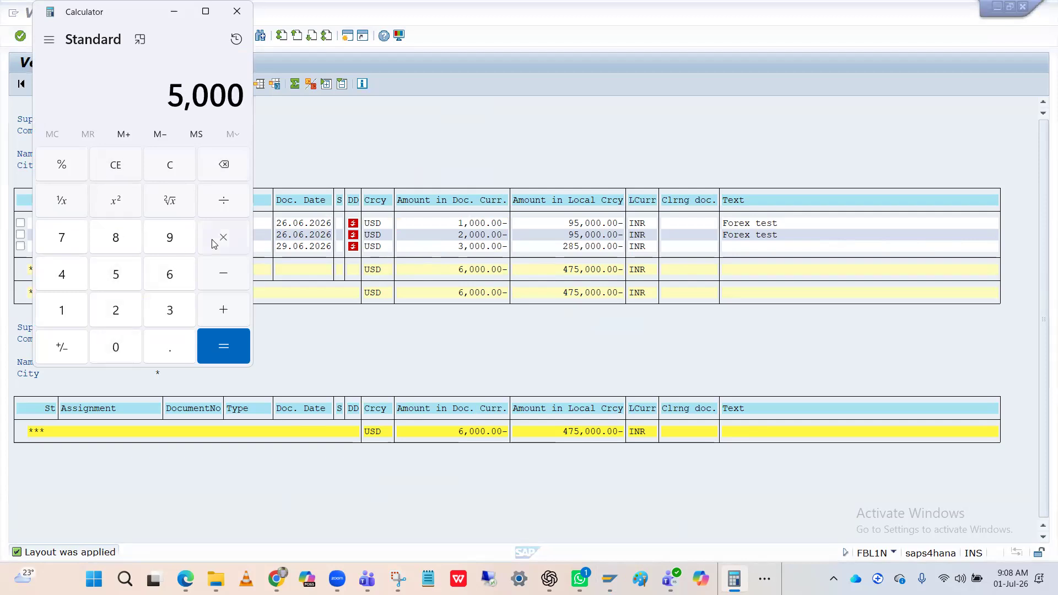
{"action": "left_click", "coordinate": [170, 238]}
{"action": "left_click", "coordinate": [132, 275]}
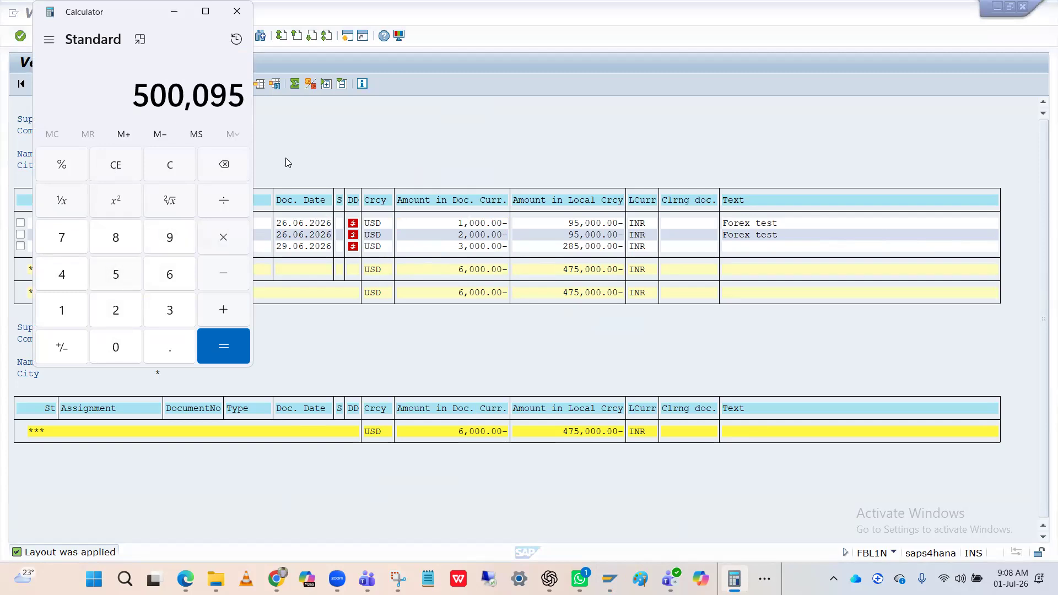
{"action": "left_click", "coordinate": [226, 164]}
{"action": "left_click", "coordinate": [226, 164]}
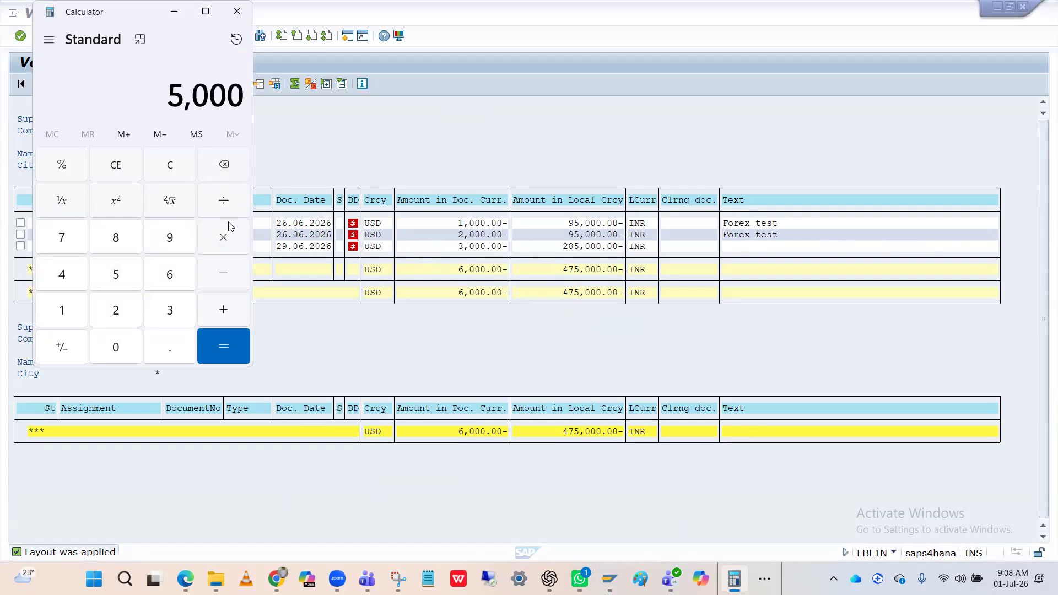
{"action": "left_click", "coordinate": [228, 229]}
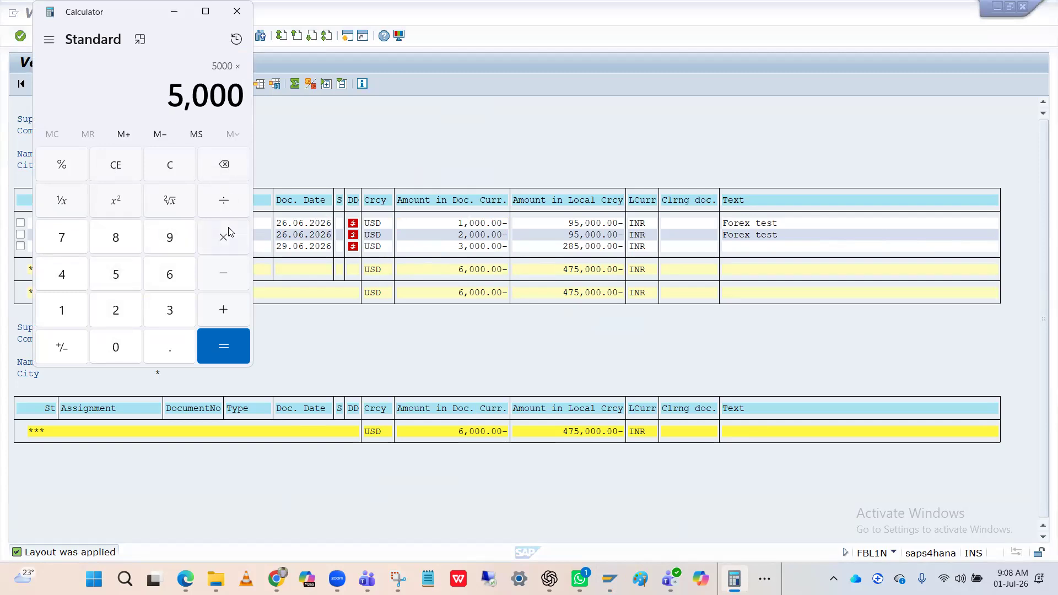
{"action": "left_click", "coordinate": [160, 242]}
{"action": "left_click", "coordinate": [114, 275]}
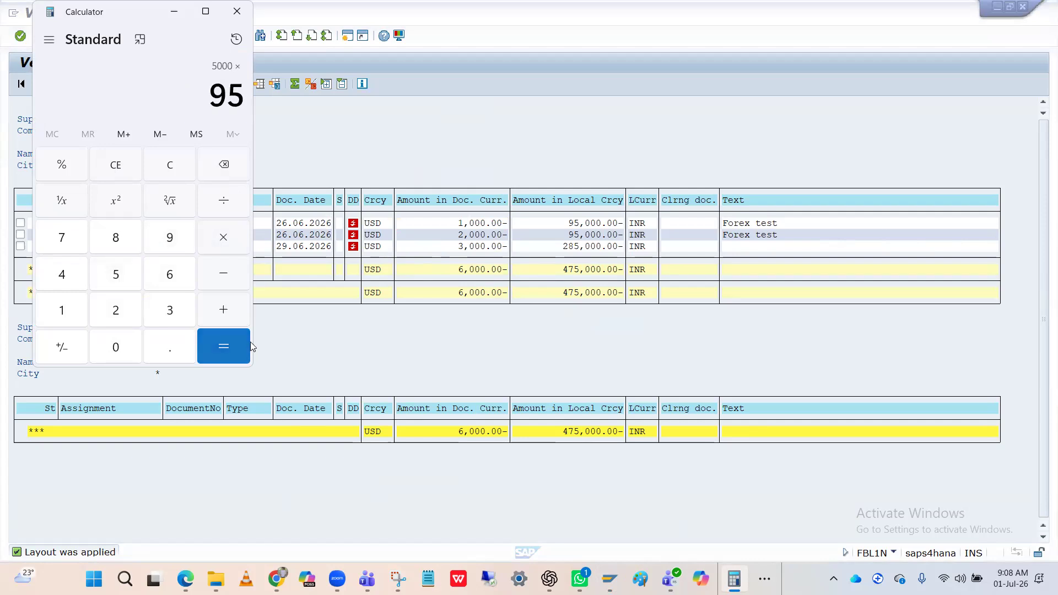
{"action": "left_click", "coordinate": [227, 345]}
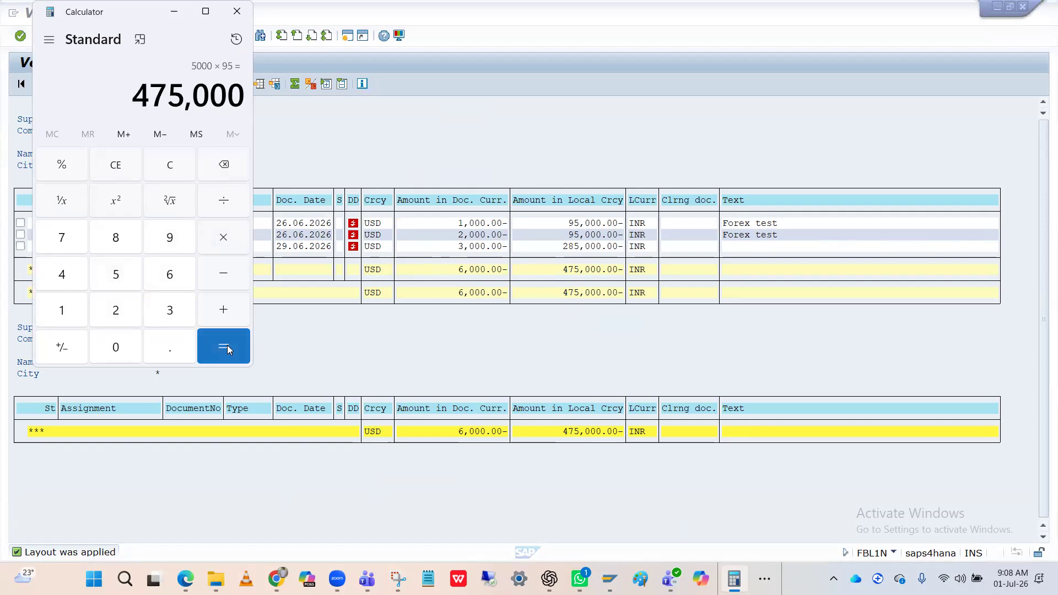
Compare the vendor's open item amounts and totals in USD and INR with the simulated outgoing payment's line items
{"action": "left_click", "coordinate": [454, 157]}
{"action": "left_click", "coordinate": [464, 239]}
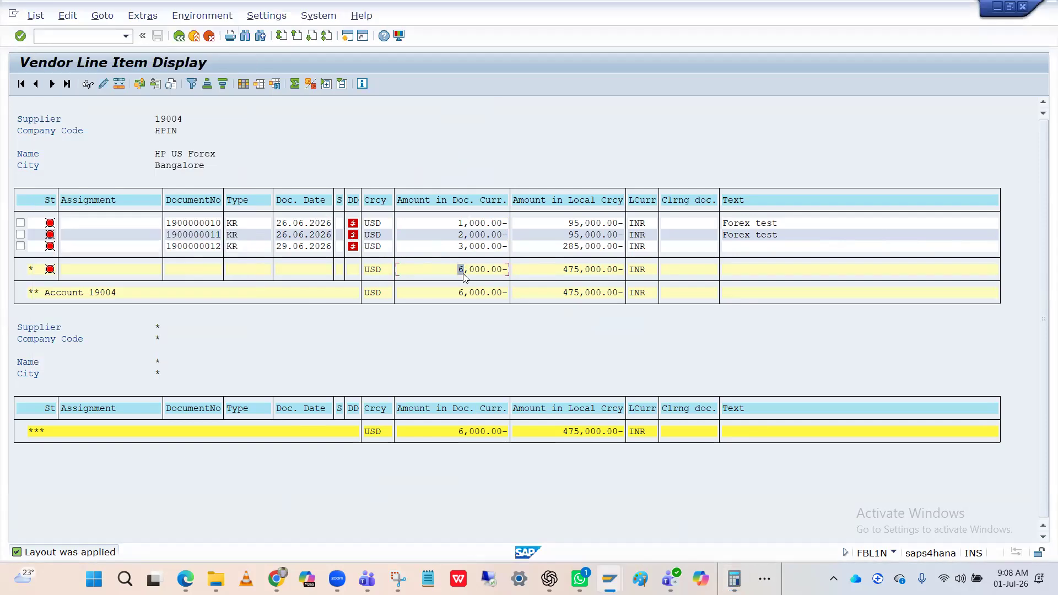
{"action": "left_click", "coordinate": [475, 235]}
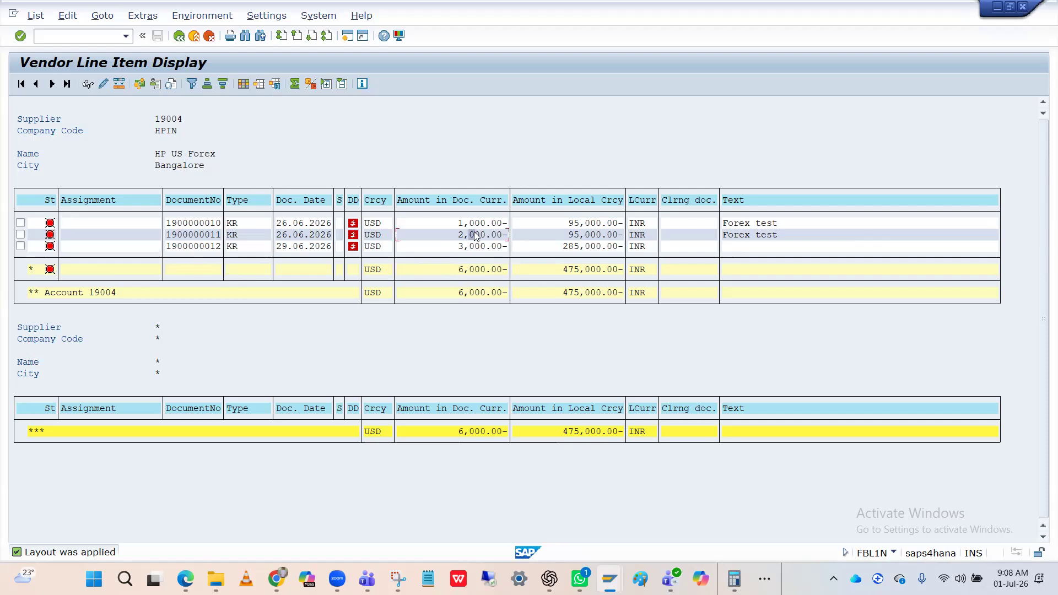
{"action": "left_click", "coordinate": [472, 270]}
{"action": "left_click", "coordinate": [579, 271]}
{"action": "key", "text": "alt+Tab"}
{"action": "key", "text": "Tab"}
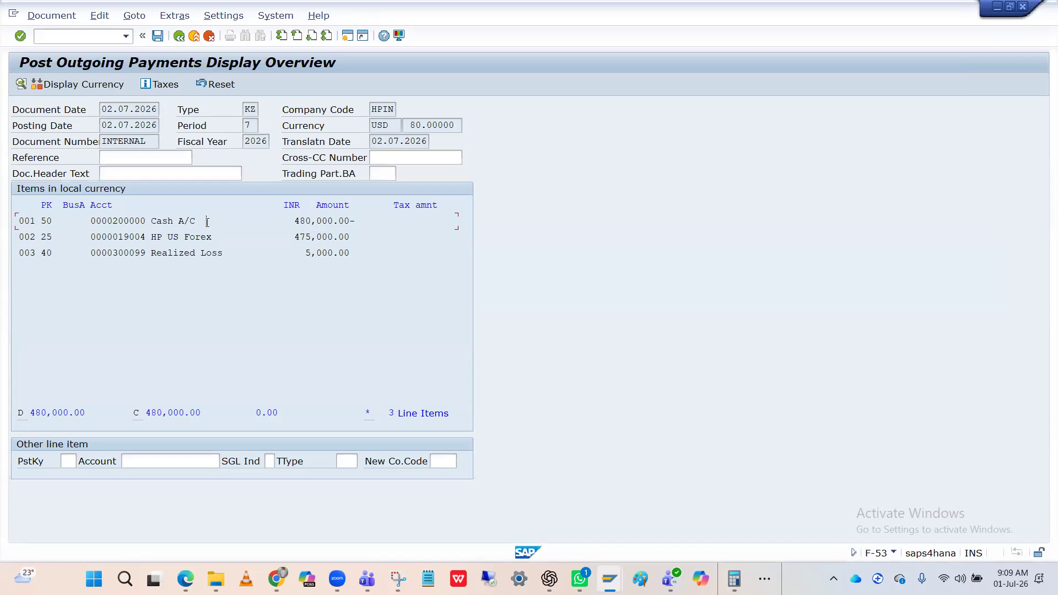
{"action": "key", "text": "alt+Tab"}
{"action": "key", "text": "Tab"}
{"action": "key", "text": "Tab"}
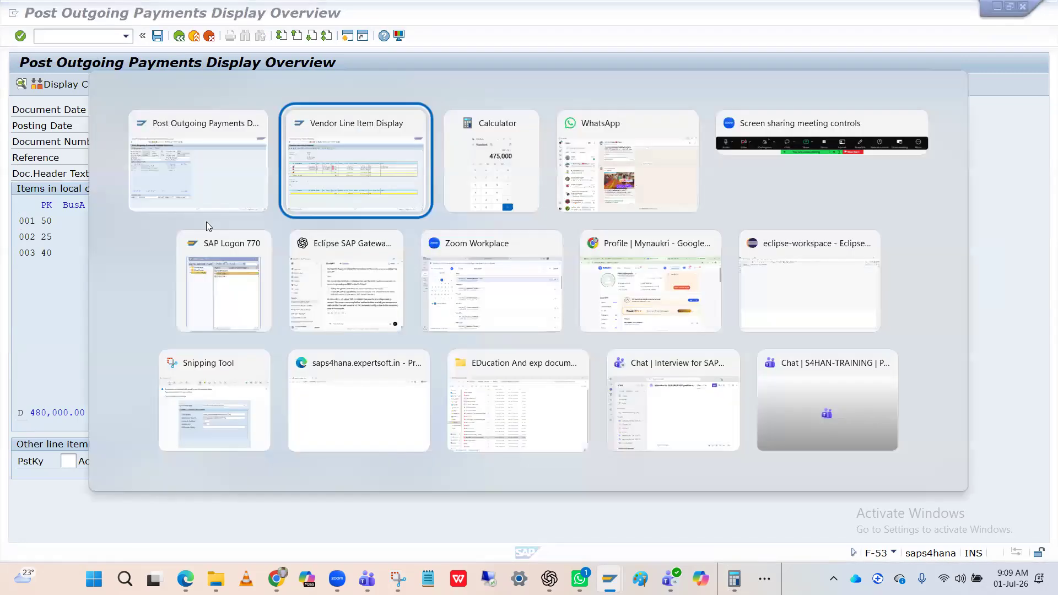
{"action": "key", "text": "alt+Tab"}
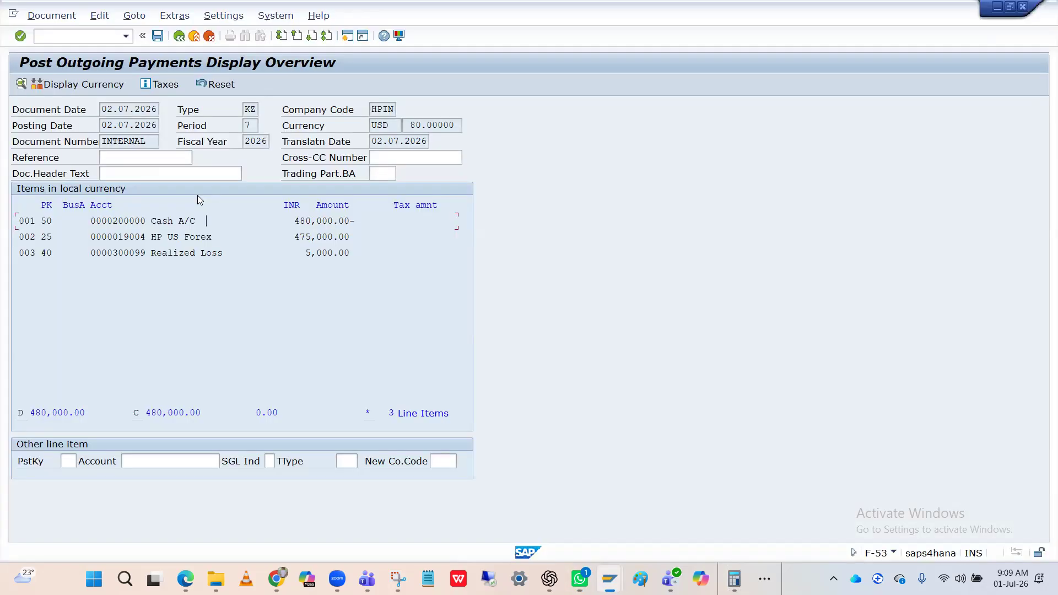
Open an additional SAP session and bring up exchange rate table TCURR in transaction SE16N
{"action": "left_click", "coordinate": [344, 40]}
{"action": "type", "text": "/nSe16n"}
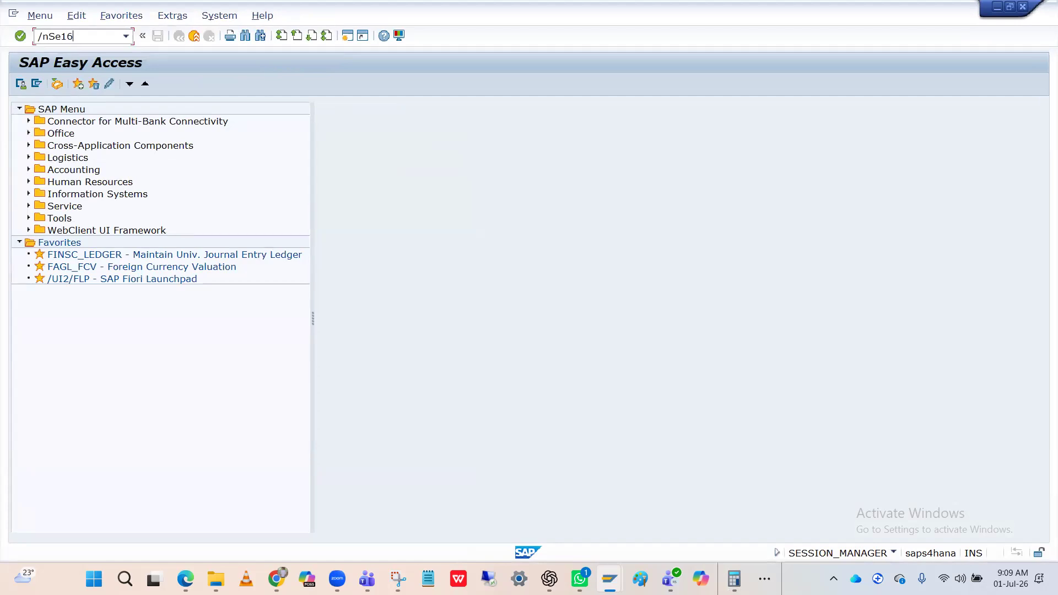
{"action": "key", "text": "Return"}
{"action": "key", "text": "Down"}
{"action": "key", "text": "Down"}
{"action": "key", "text": "Return"}
{"action": "key", "text": "Return"}
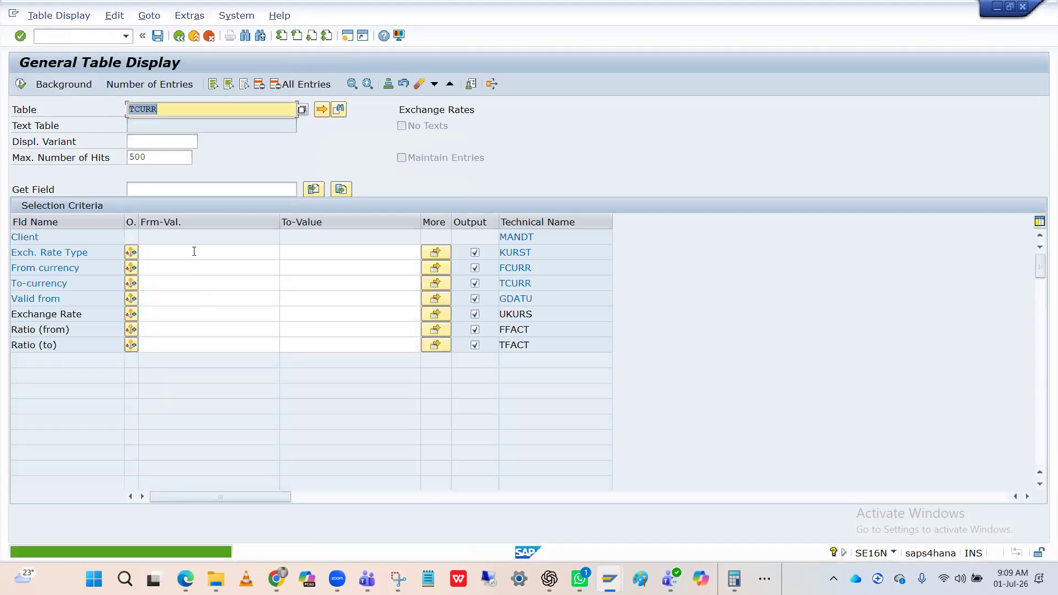
Set the TCURR selection criteria to exchange rate type M, from-currency INR and to-currency USD
{"action": "left_click", "coordinate": [194, 251]}
{"action": "type", "text": "M"}
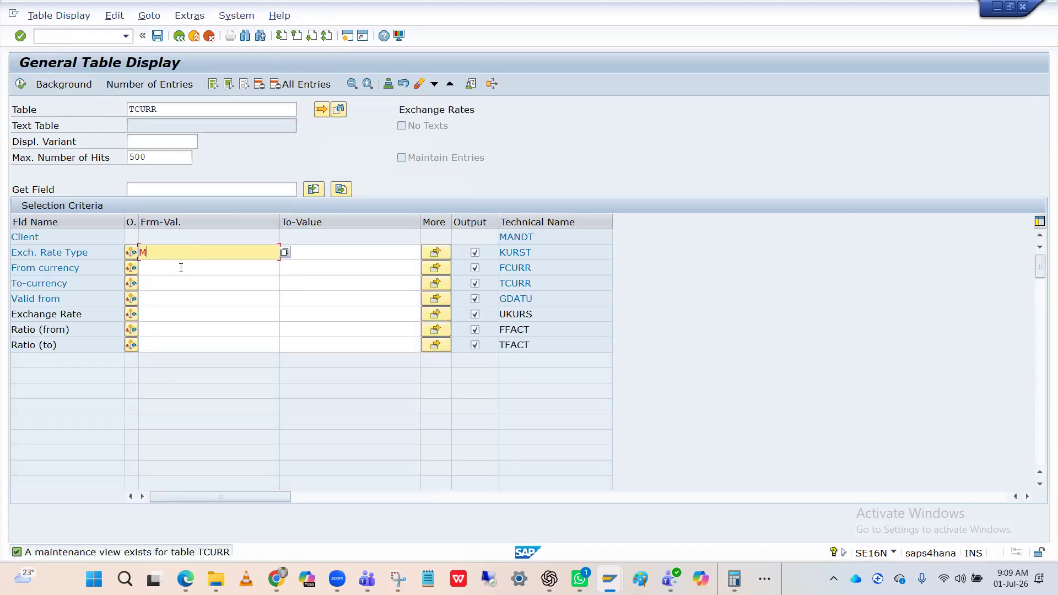
{"action": "left_click", "coordinate": [181, 268]}
{"action": "type", "text": "INR"}
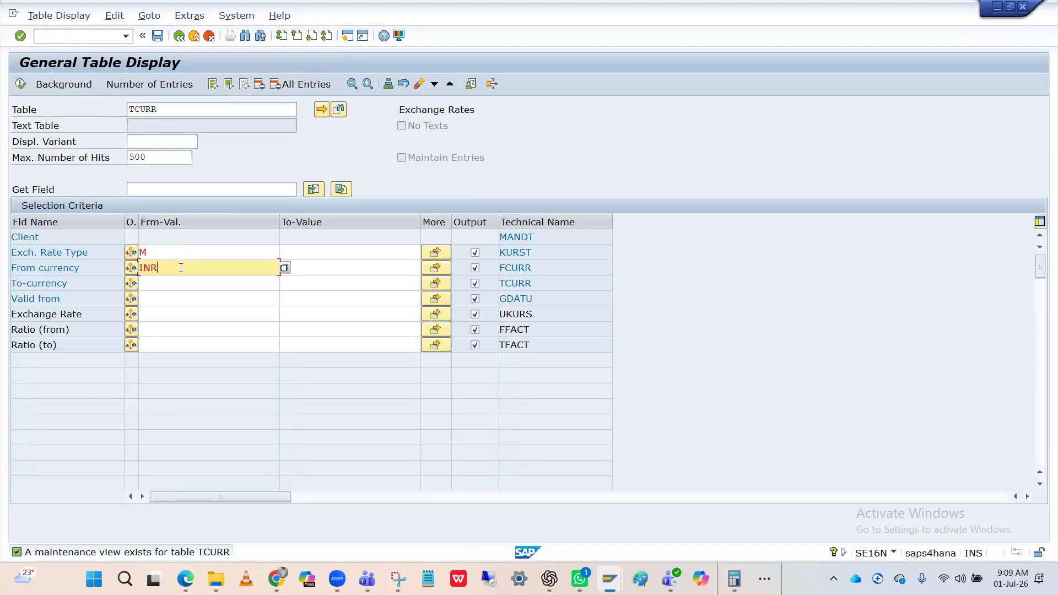
{"action": "left_click", "coordinate": [173, 284]}
{"action": "type", "text": "USD"}
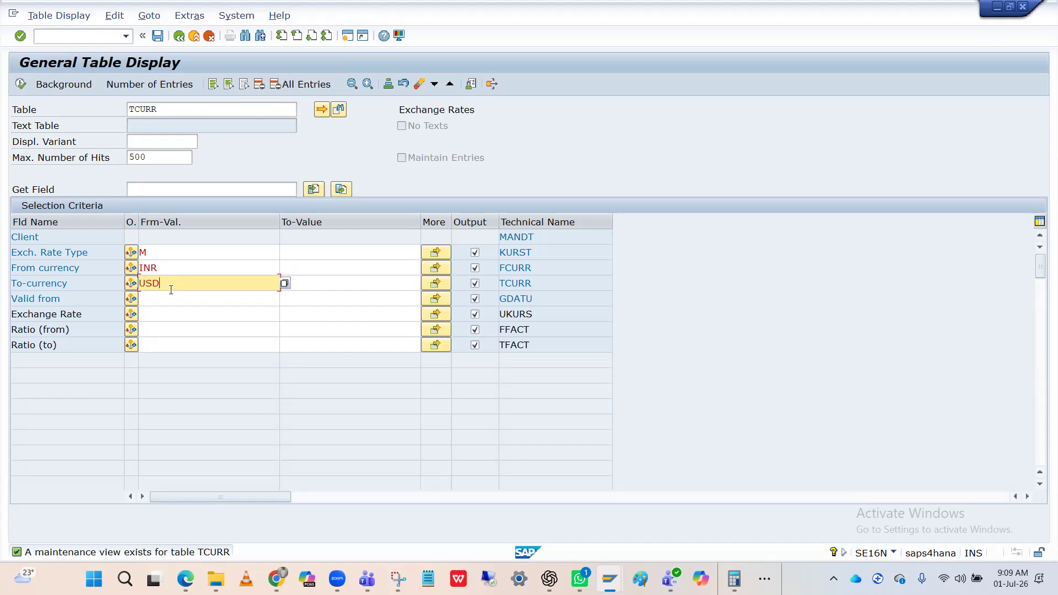
Add USD as a second from-currency value and INR as a second to-currency value in the TCURR selection criteria
{"action": "left_click", "coordinate": [435, 268]}
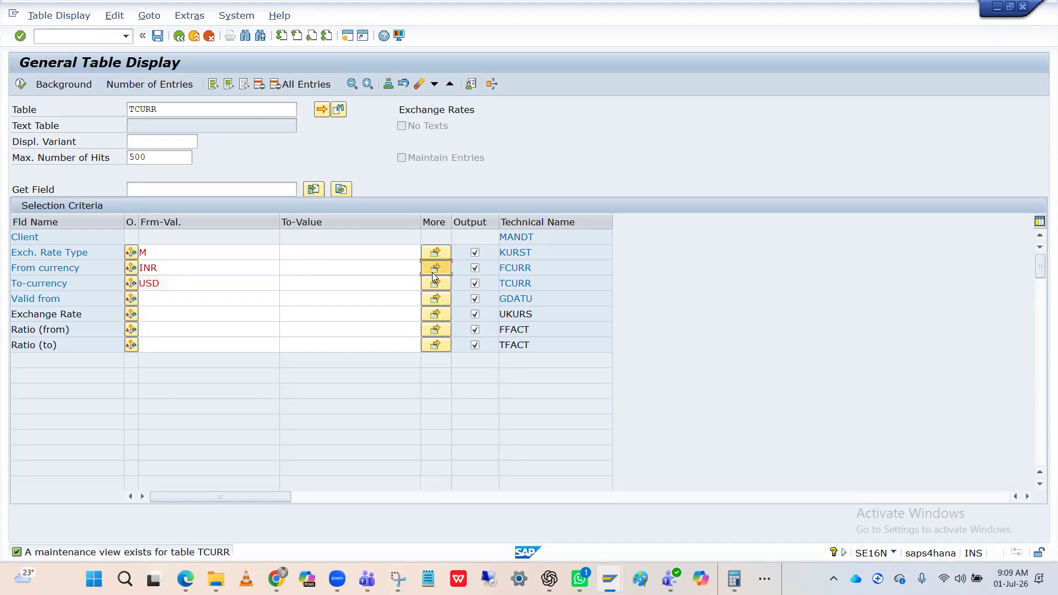
{"action": "type", "text": "USd"}
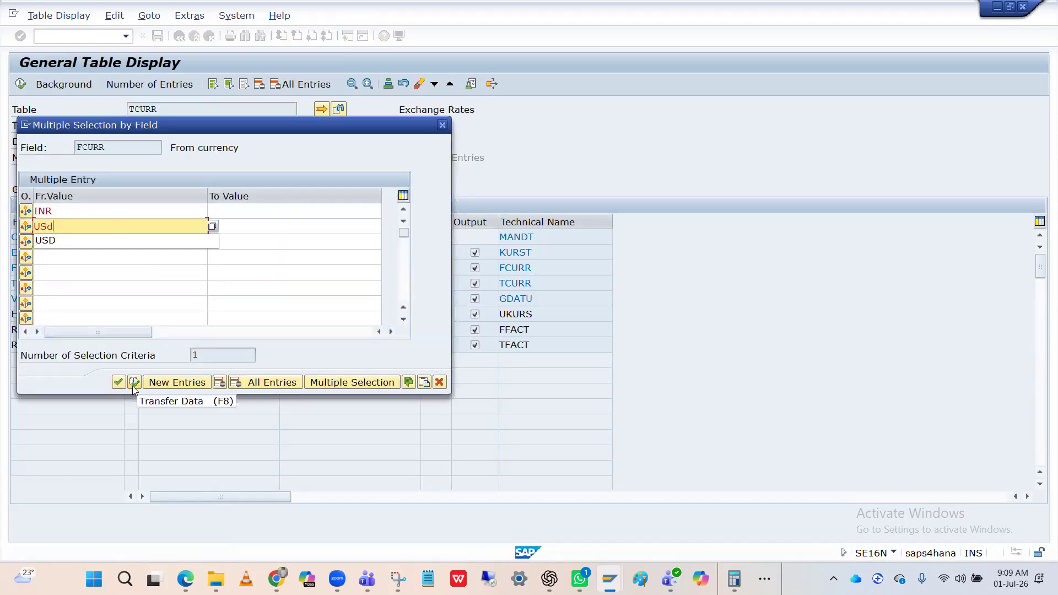
{"action": "left_click", "coordinate": [133, 383]}
{"action": "left_click", "coordinate": [435, 283]}
{"action": "left_click", "coordinate": [104, 226]}
{"action": "type", "text": "INR"}
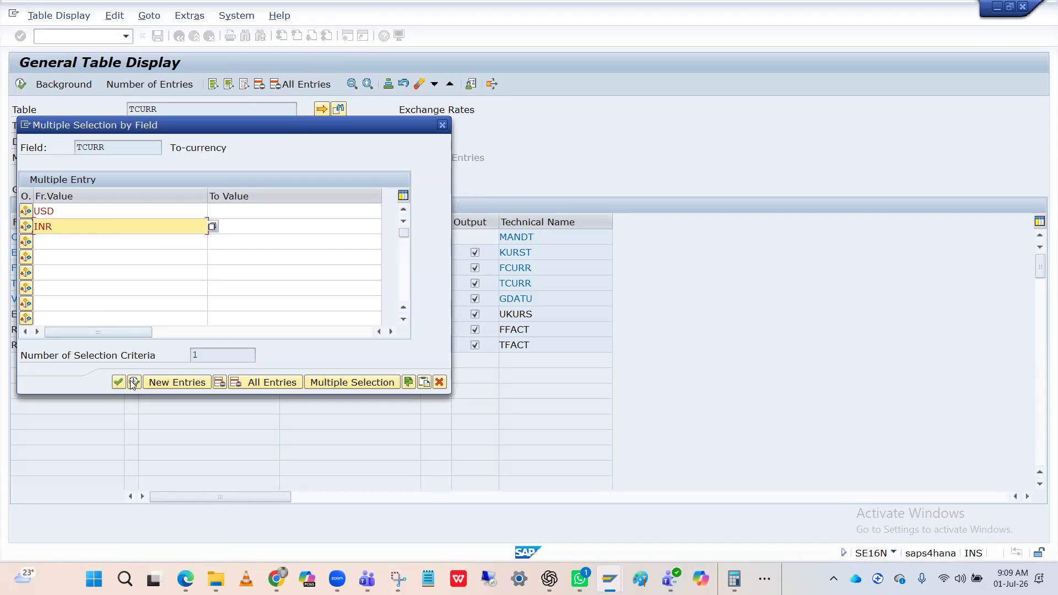
{"action": "left_click", "coordinate": [133, 383]}
Restrict the valid-from date to 02.07.2026, run the TCURR selection and check the exchange rates in both directions
{"action": "left_click", "coordinate": [179, 296]}
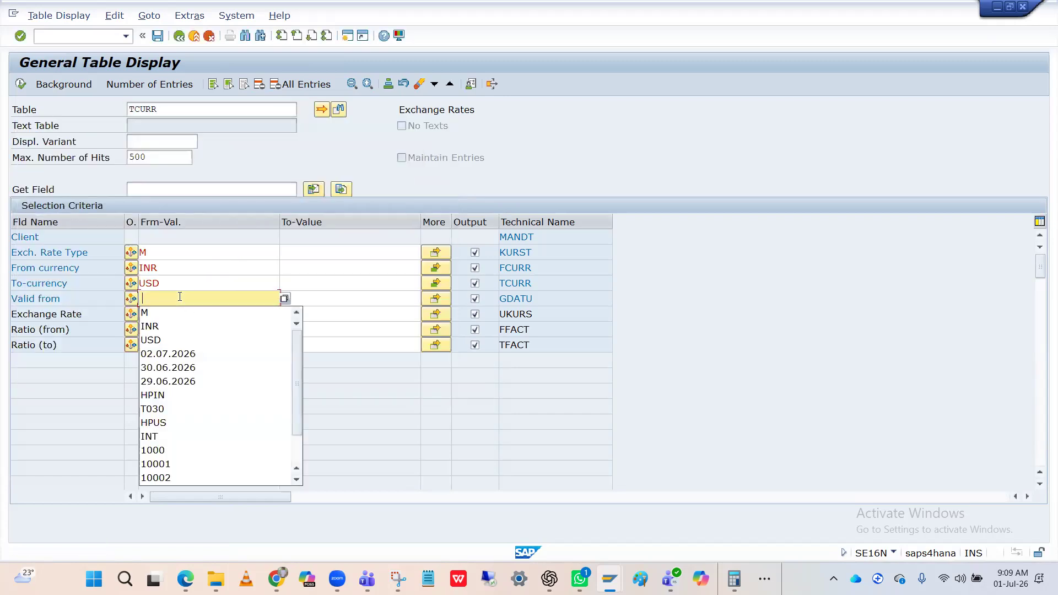
{"action": "left_click", "coordinate": [175, 358]}
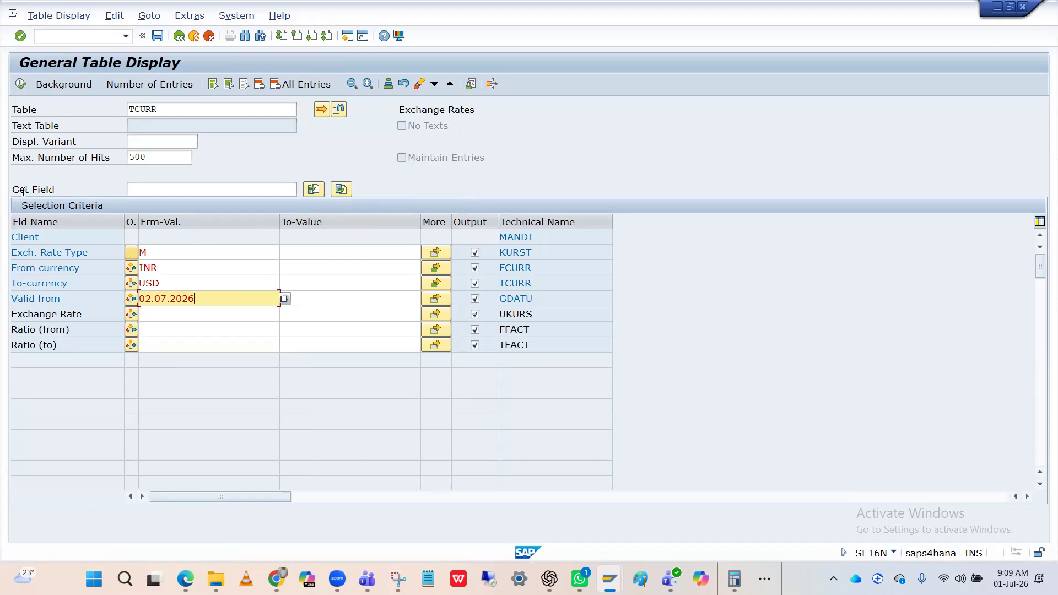
{"action": "left_click", "coordinate": [21, 86]}
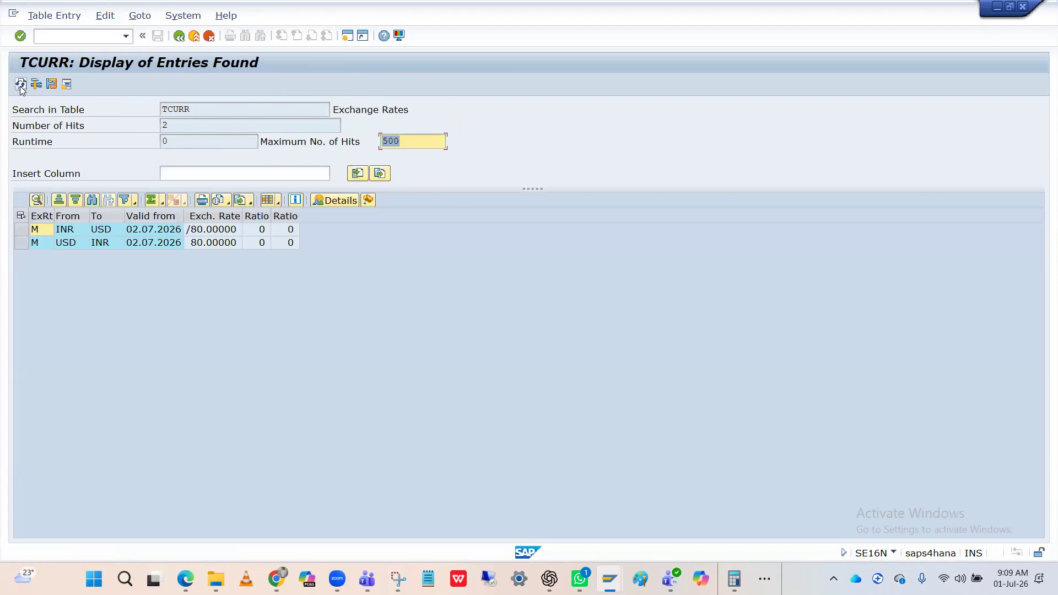
{"action": "left_click", "coordinate": [219, 234]}
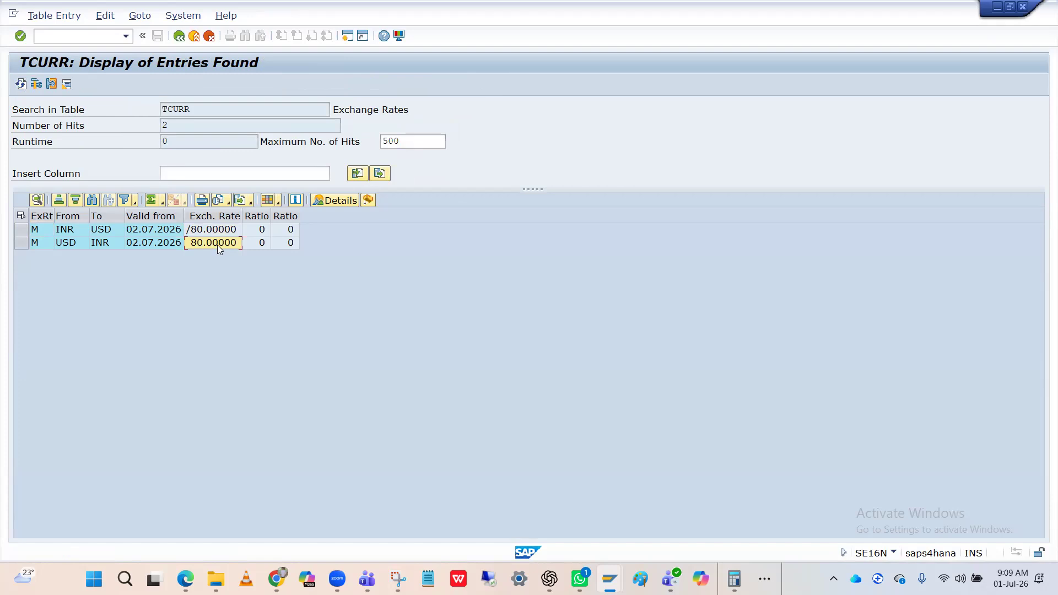
Return to the outgoing payment session and exit the simulated document, discarding its data
{"action": "key", "text": "alt+Tab"}
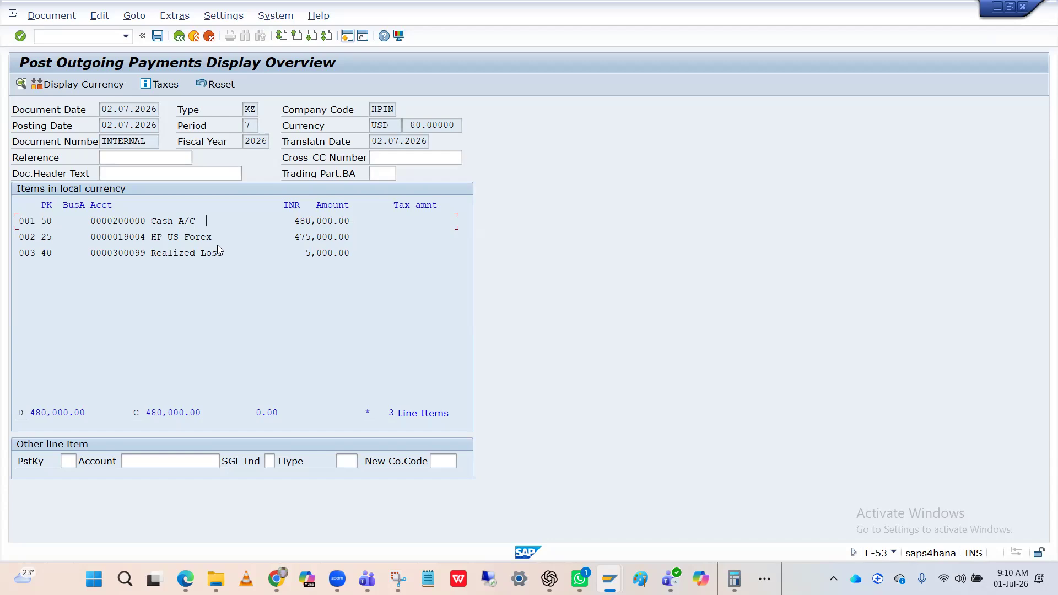
{"action": "left_click", "coordinate": [179, 36]}
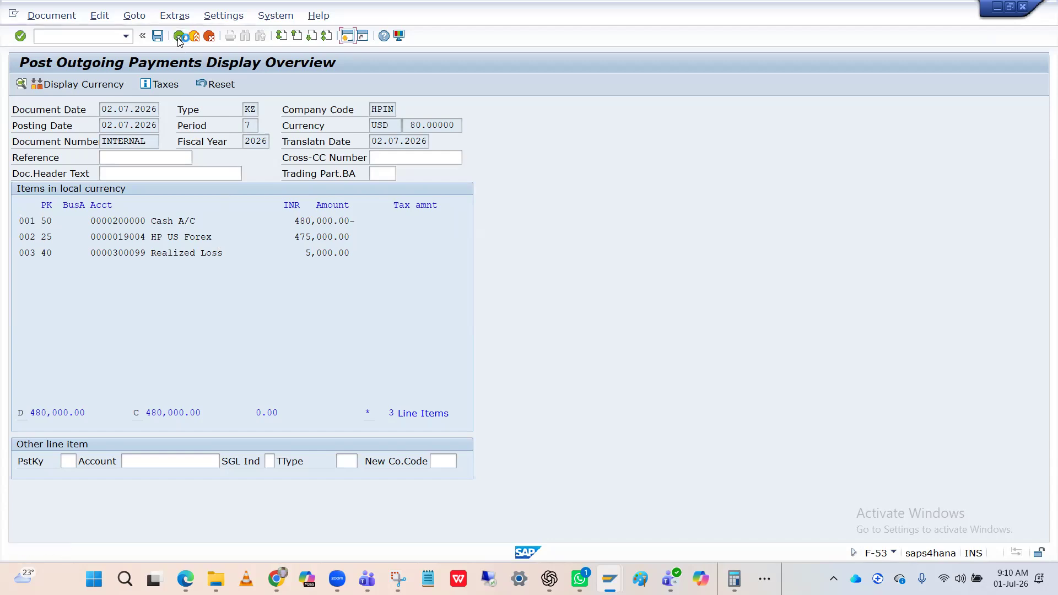
{"action": "left_click", "coordinate": [222, 291]}
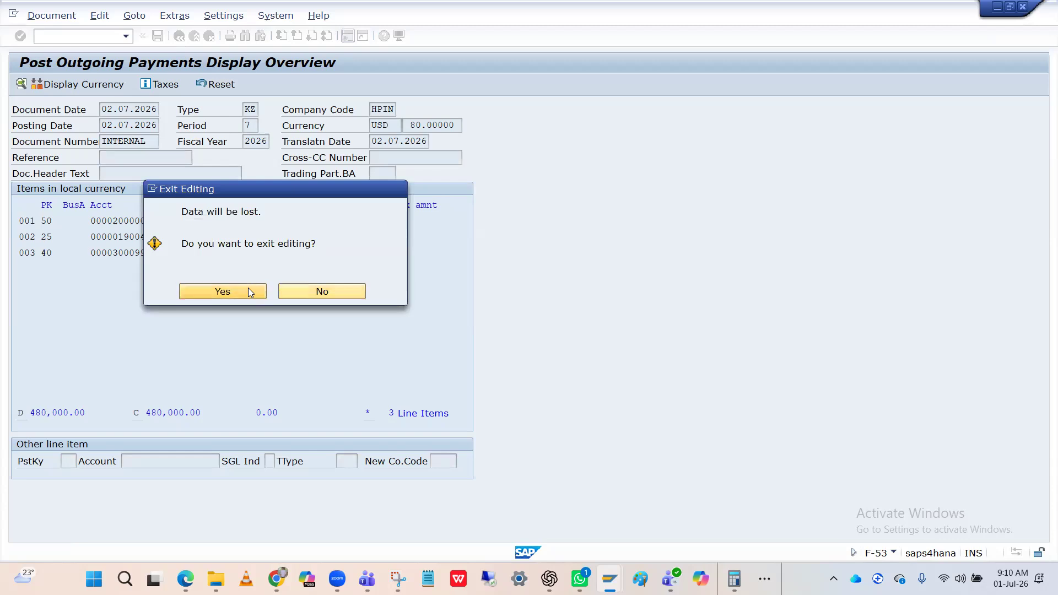
Set both the document date and the posting date of the new outgoing payment to 02.07.2026
{"action": "key", "text": "Down"}
{"action": "key", "text": "Return"}
{"action": "key", "text": "Tab"}
{"action": "key", "text": "Tab"}
{"action": "key", "text": "Tab"}
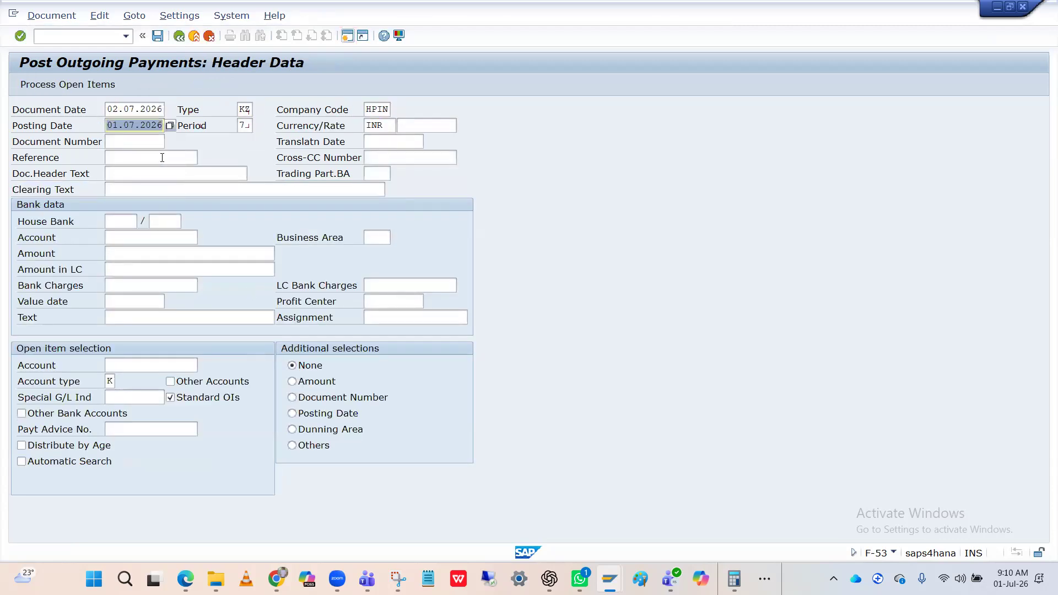
{"action": "key", "text": "BackSpace"}
{"action": "key", "text": "Down"}
{"action": "key", "text": "Return"}
Set the payment currency to USD in the header data
{"action": "key", "text": "Tab"}
{"action": "key", "text": "Tab"}
{"action": "key", "text": "BackSpace"}
{"action": "key", "text": "Down"}
{"action": "key", "text": "Down"}
{"action": "key", "text": "Return"}
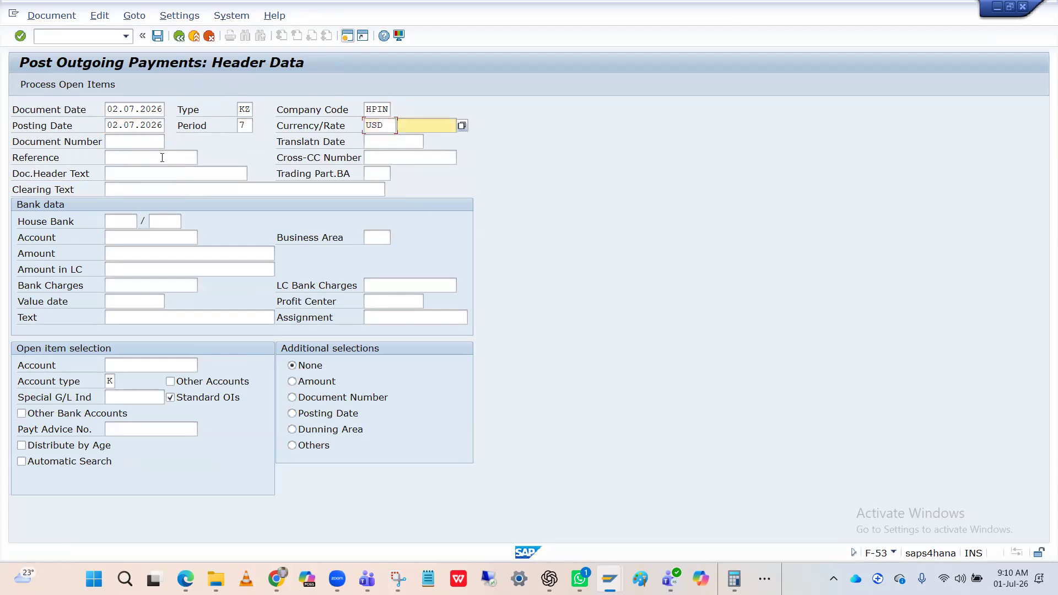
{"action": "key", "text": "Tab"}
Enter the Cash A/C general ledger account and an amount of 5000 in the bank data
{"action": "left_click", "coordinate": [140, 238]}
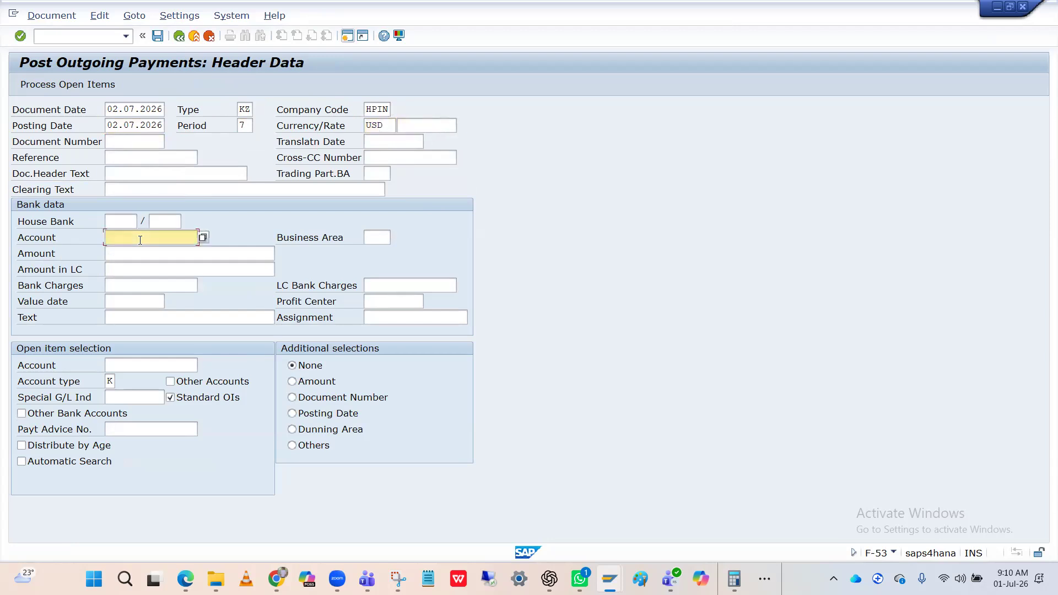
{"action": "key", "text": "Tab"}
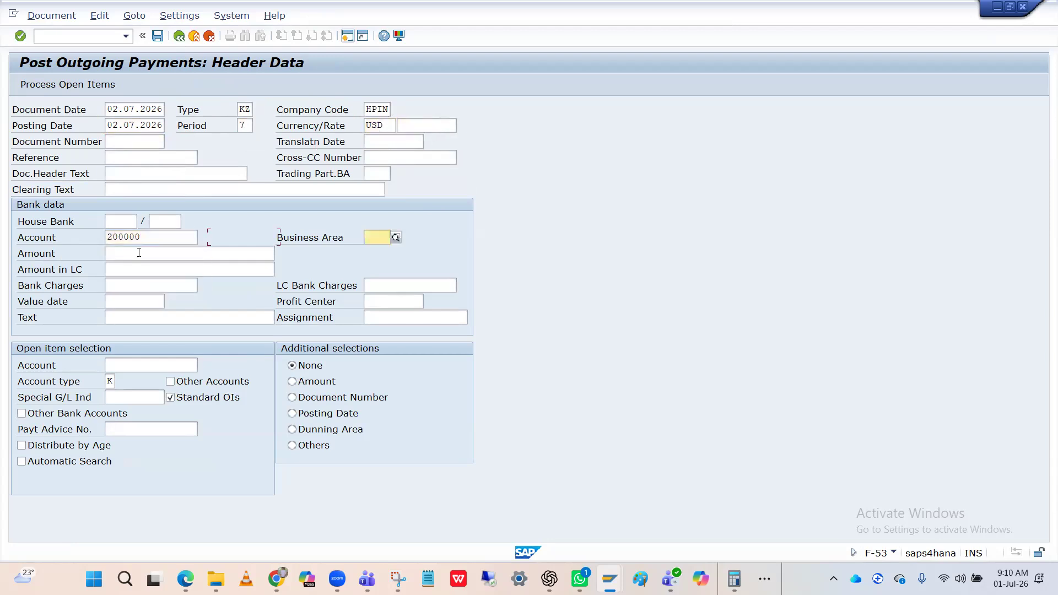
{"action": "left_click", "coordinate": [139, 252]}
{"action": "key", "text": "Down"}
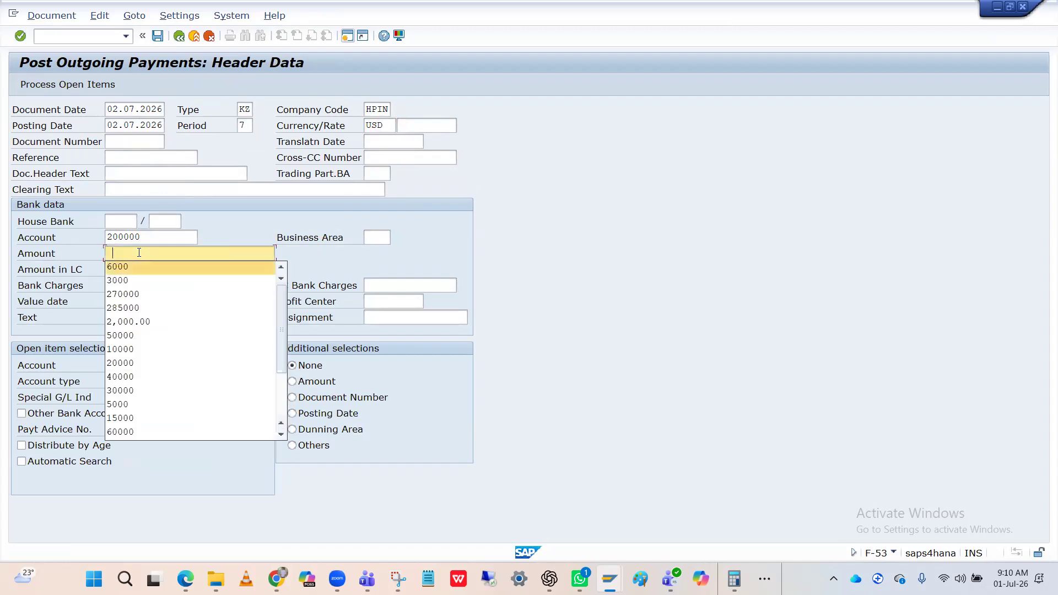
{"action": "key", "text": "Return"}
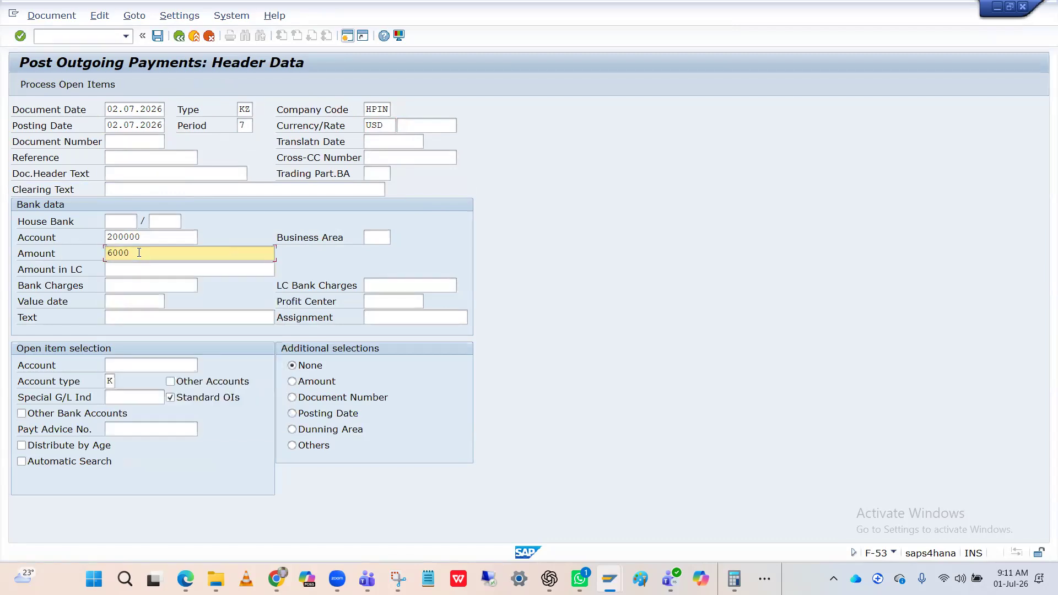
{"action": "key", "text": "BackSpace"}
{"action": "type", "text": "5"}
{"action": "left_click", "coordinate": [132, 280]}
Select vendor HP US Forex for open item selection and proceed to its open items, accepting the future-date warning
{"action": "left_click", "coordinate": [127, 364]}
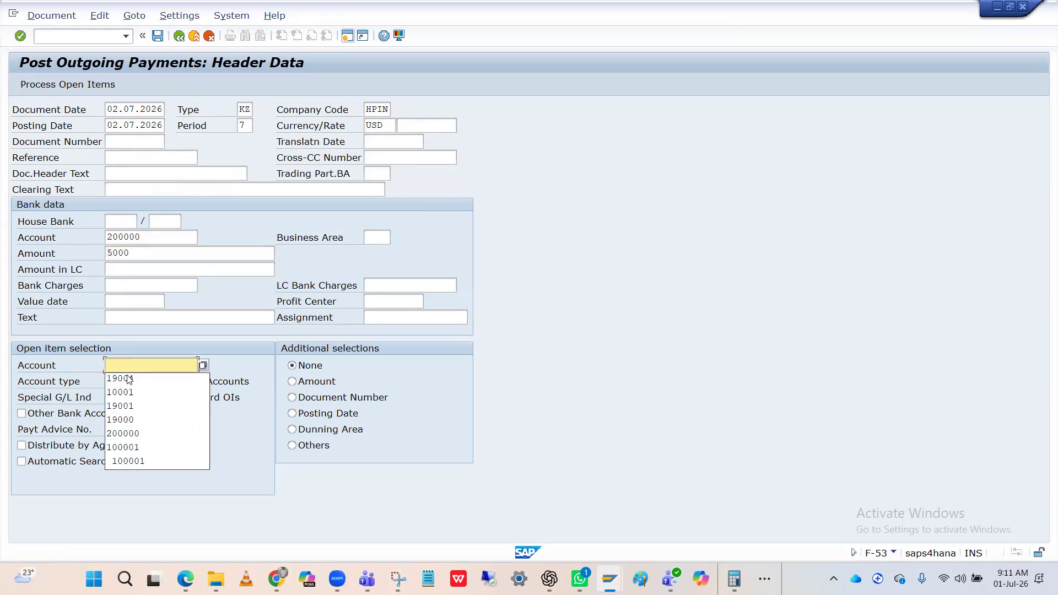
{"action": "left_click", "coordinate": [131, 380]}
{"action": "key", "text": "Return"}
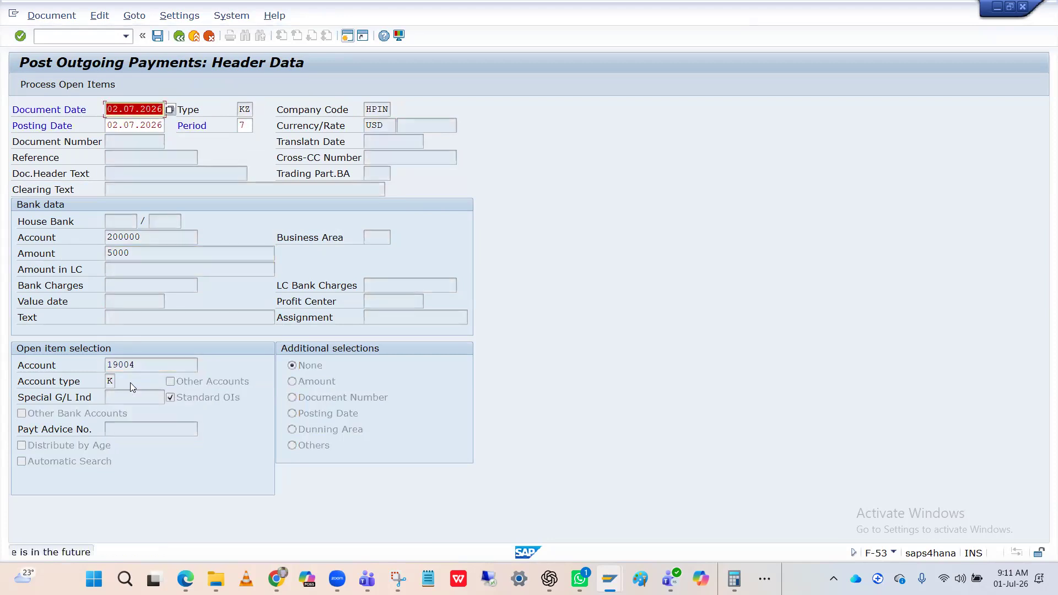
{"action": "key", "text": "Return"}
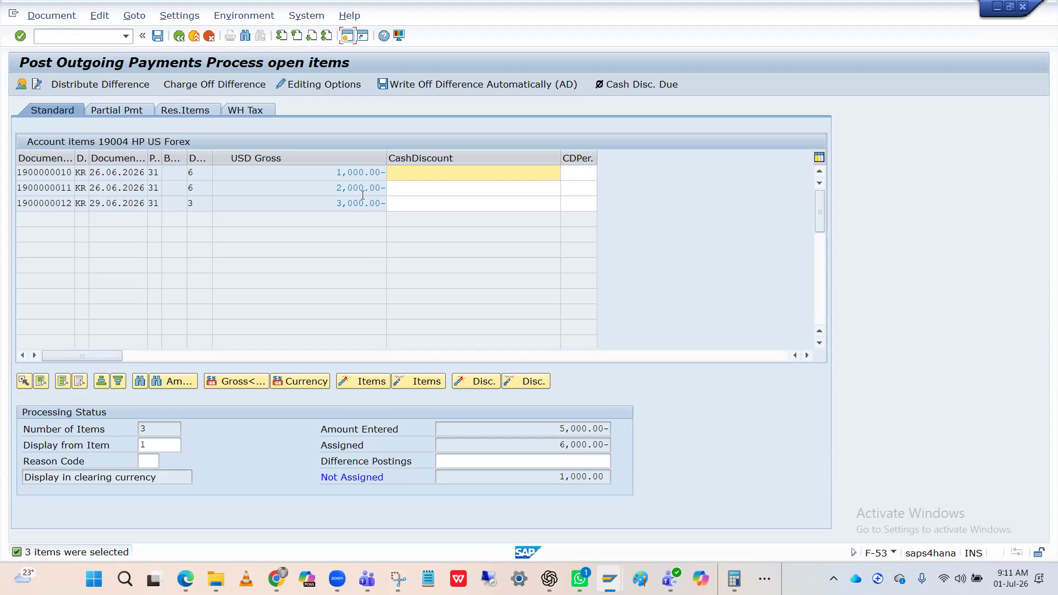
Exclude the 1,000.00 USD invoice from the partial payment assignment and simulate the payment document
{"action": "left_click", "coordinate": [126, 112]}
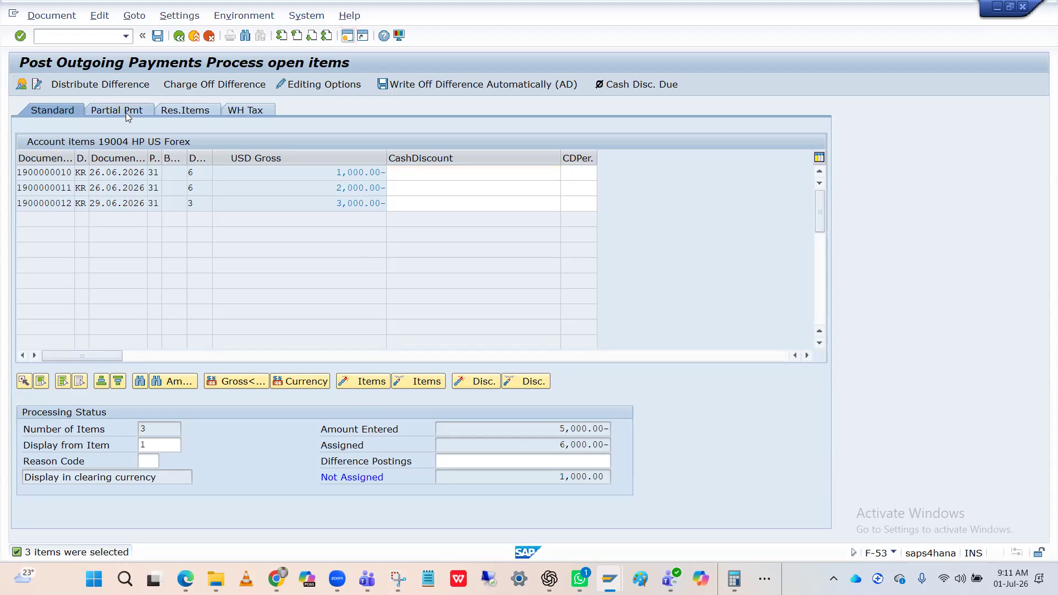
{"action": "double_click", "coordinate": [367, 177]}
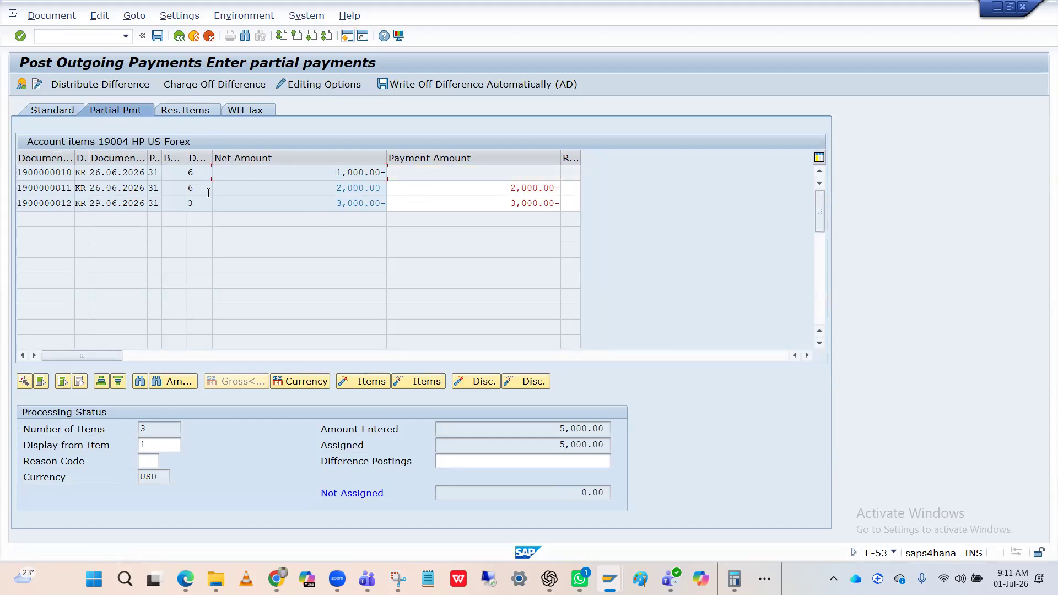
{"action": "left_click", "coordinate": [23, 88]}
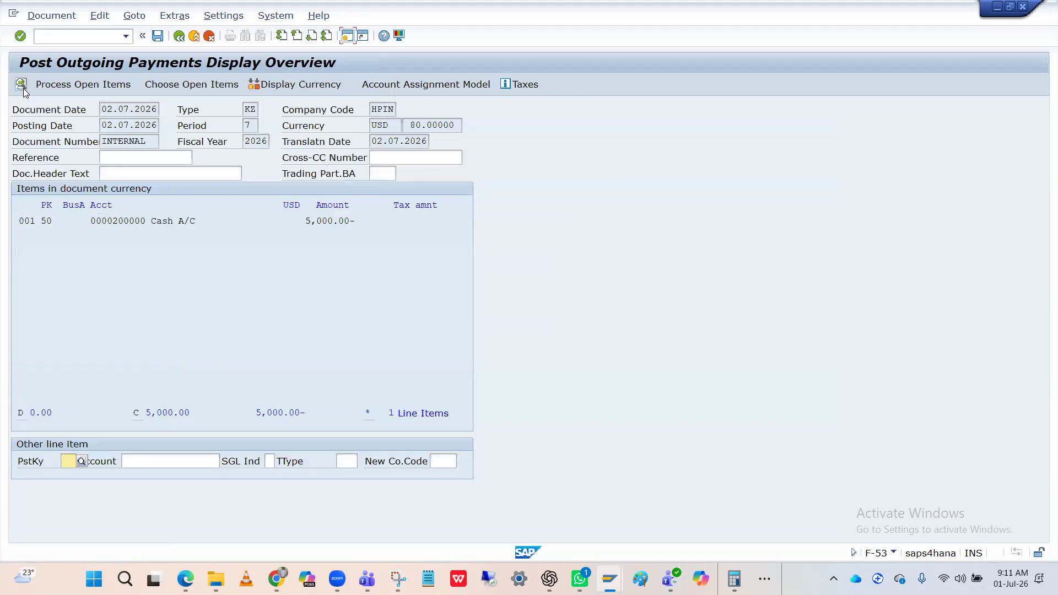
{"action": "left_click", "coordinate": [61, 17]}
{"action": "left_click", "coordinate": [68, 75]}
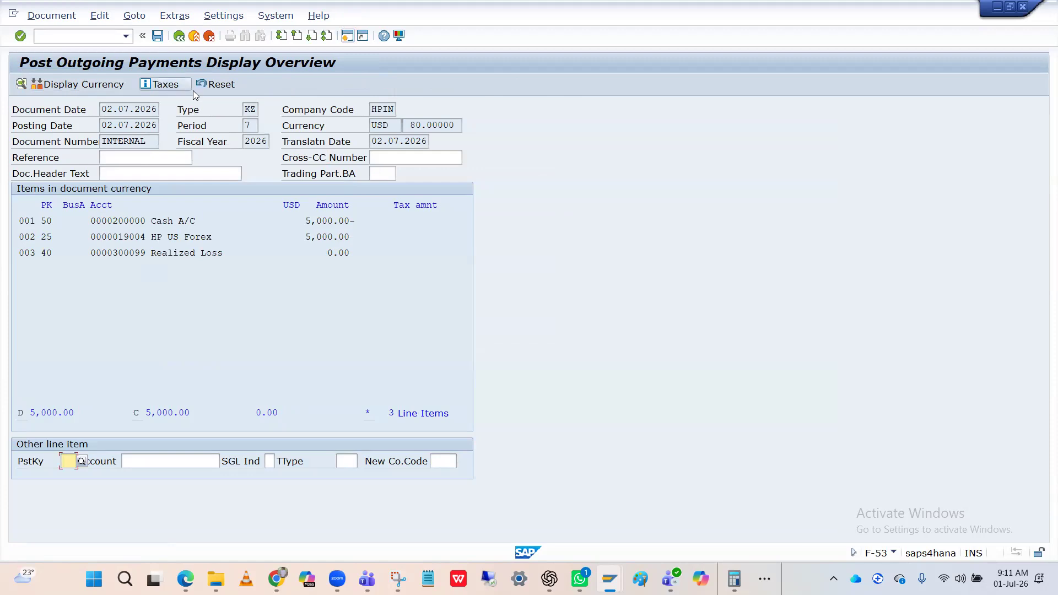
Display the simulated document in local currency and examine the vendor and realized loss line items
{"action": "left_click", "coordinate": [107, 88]}
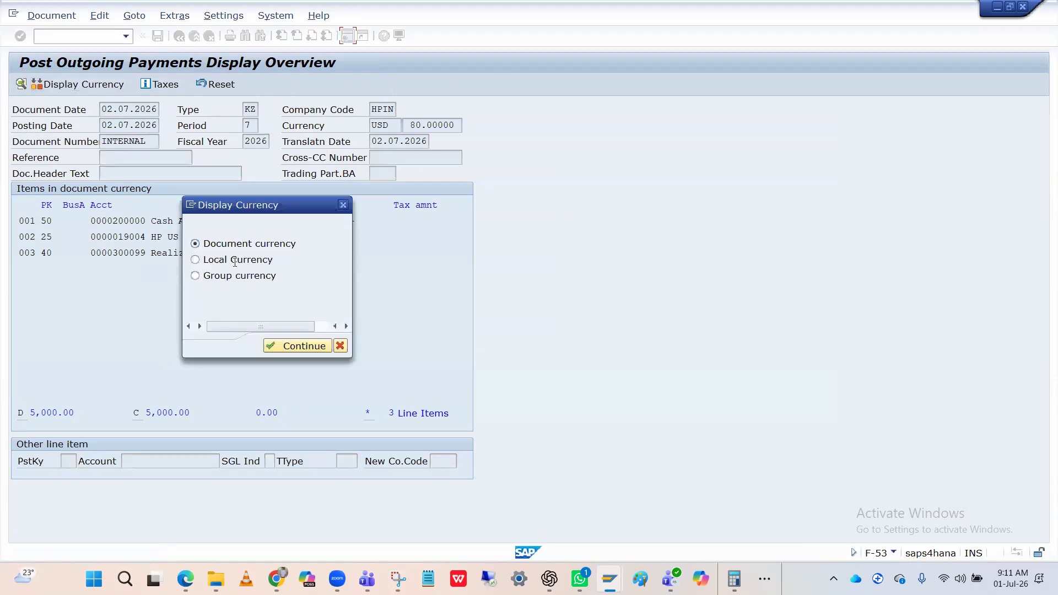
{"action": "left_click", "coordinate": [196, 260]}
{"action": "left_click", "coordinate": [286, 347]}
{"action": "left_click", "coordinate": [296, 303]}
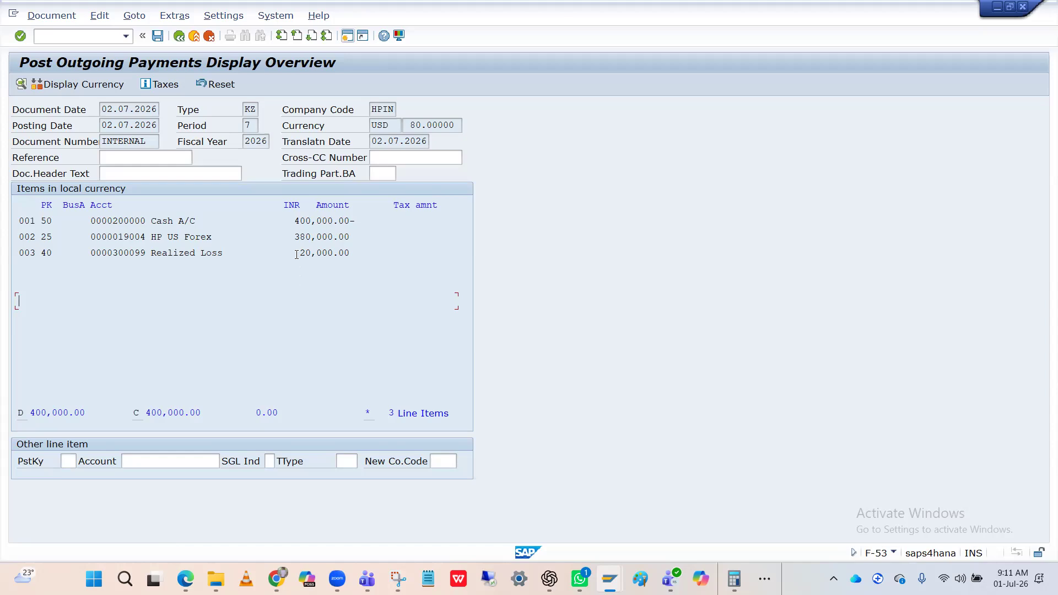
{"action": "left_click", "coordinate": [296, 237]}
{"action": "left_click", "coordinate": [252, 253]}
From the TCURR session, open an additional SAP session and start transaction OBA1
{"action": "mouse_move", "coordinate": [609, 579]}
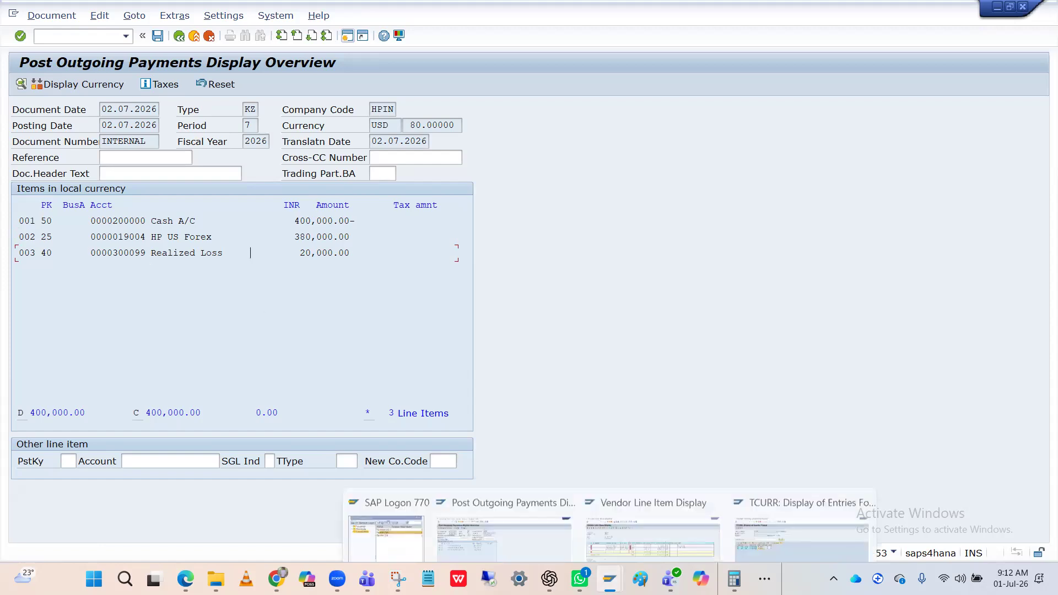
{"action": "left_click", "coordinate": [776, 502]}
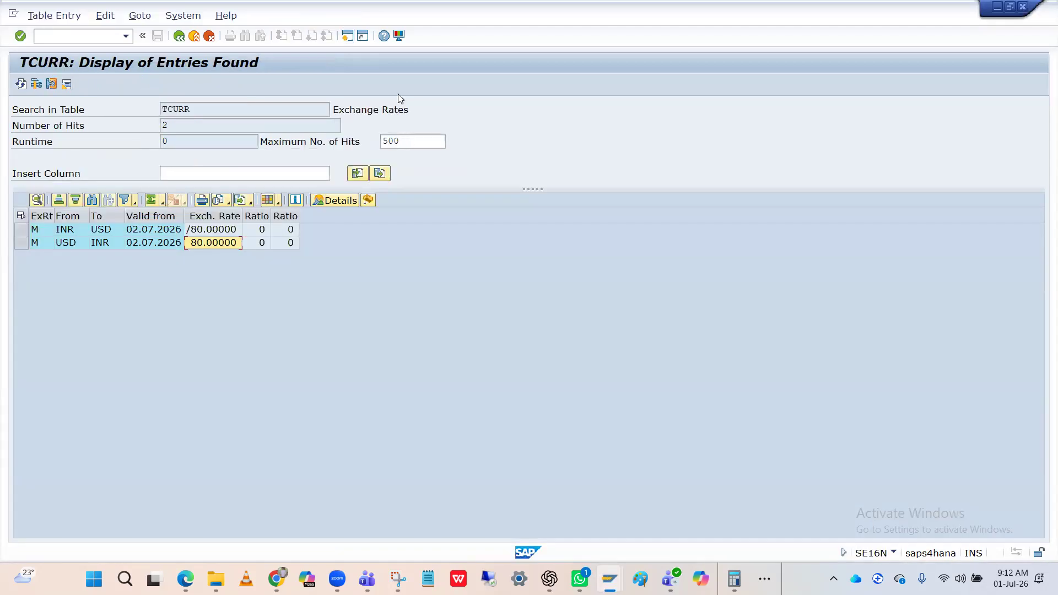
{"action": "left_click", "coordinate": [345, 37]}
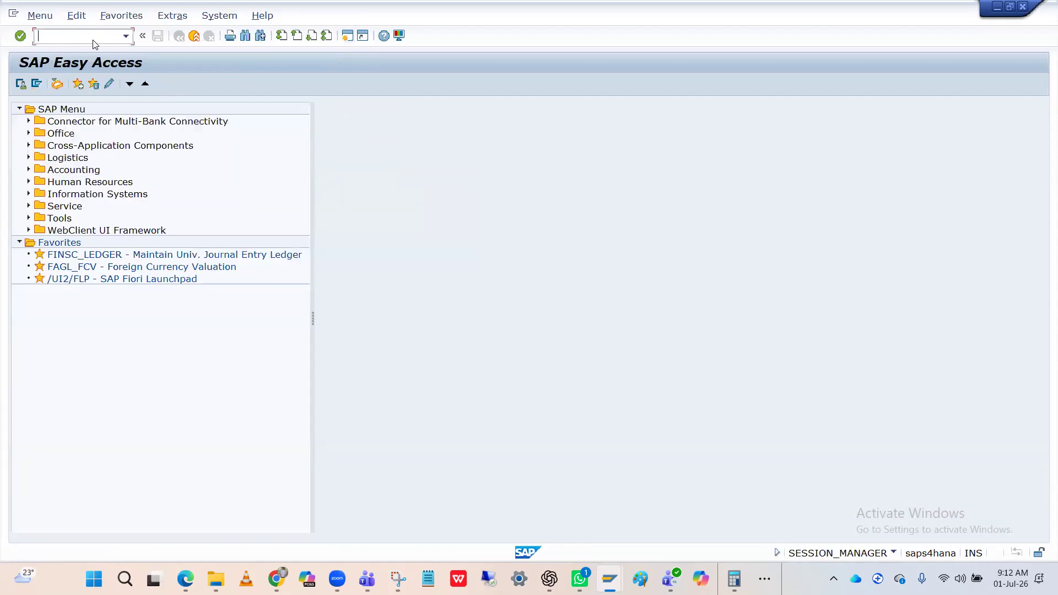
{"action": "type", "text": "/noba1"}
{"action": "key", "text": "Return"}
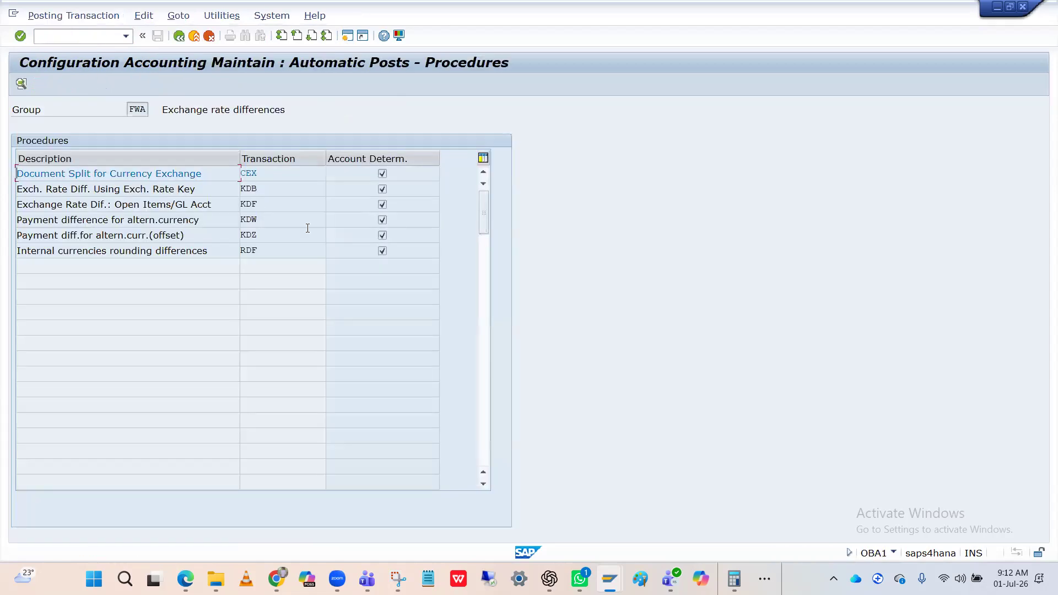
Open procedure KDF for chart of accounts HPIN and display the first entry's exchange rate difference accounts
{"action": "double_click", "coordinate": [285, 205]}
{"action": "key", "text": "Return"}
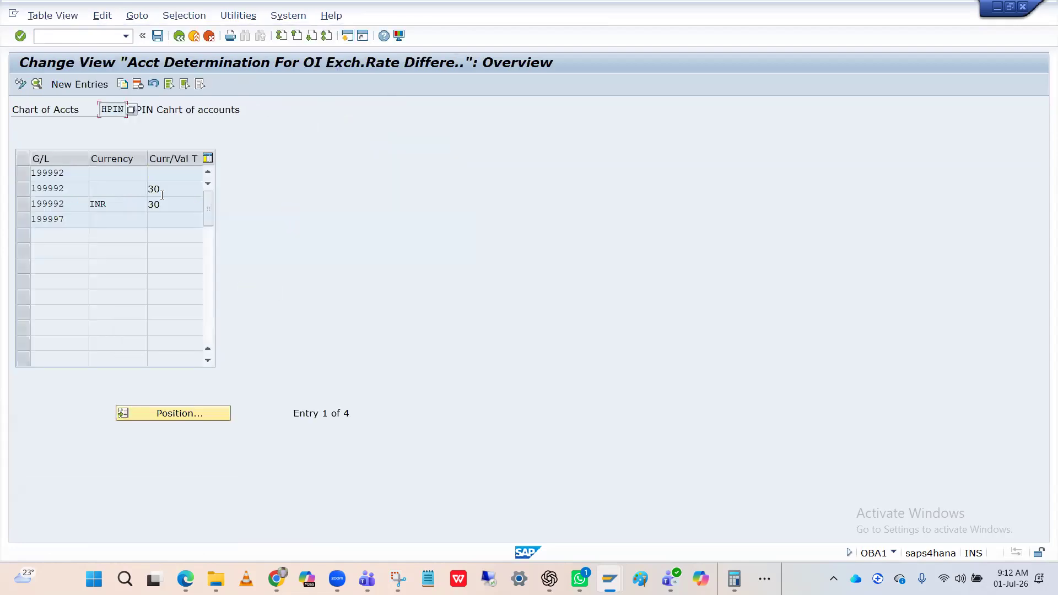
{"action": "double_click", "coordinate": [102, 178]}
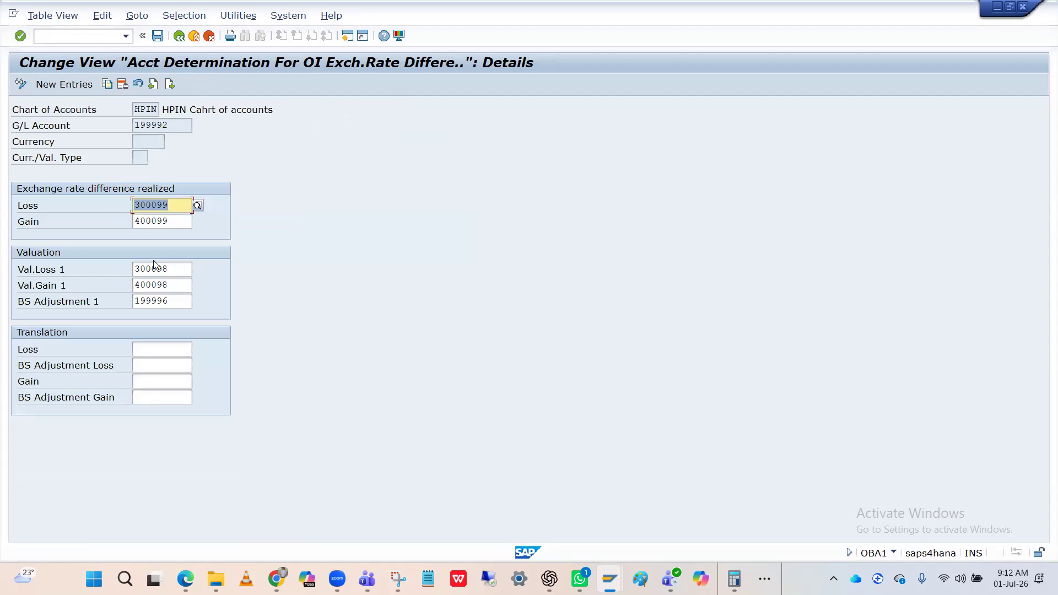
Compare the configured realized loss account with the Realized Loss line in the simulated outgoing payment
{"action": "key", "text": "alt+Tab"}
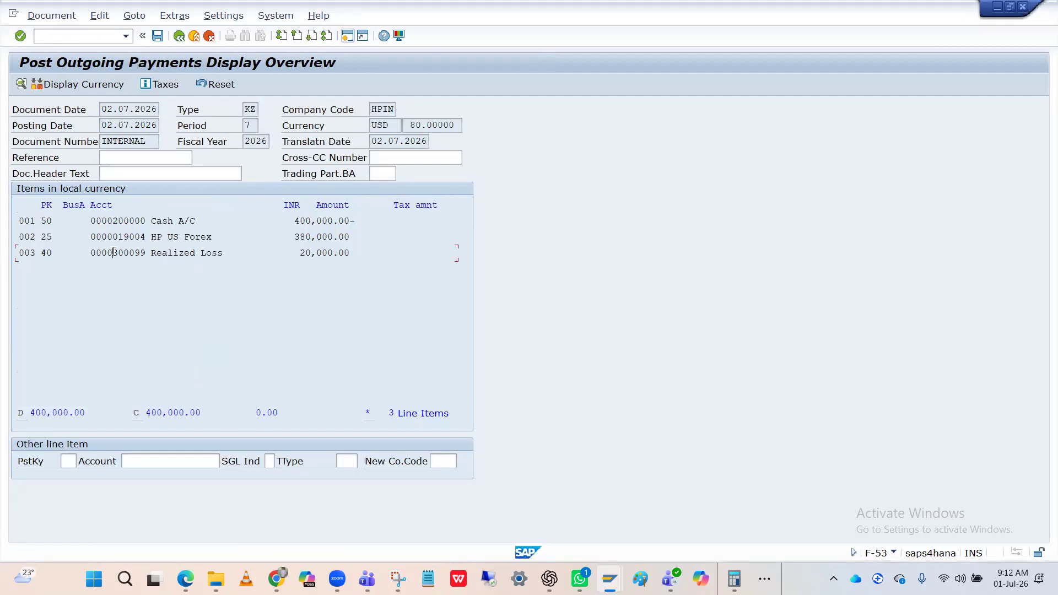
{"action": "key", "text": "alt+Tab"}
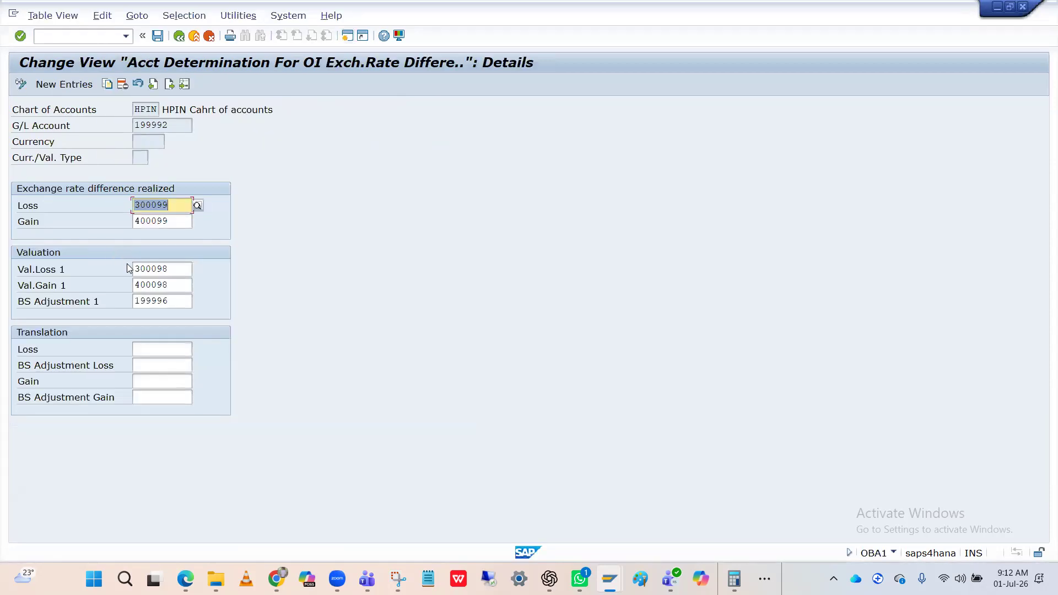
{"action": "left_click", "coordinate": [173, 203]}
{"action": "key", "text": "alt+Tab"}
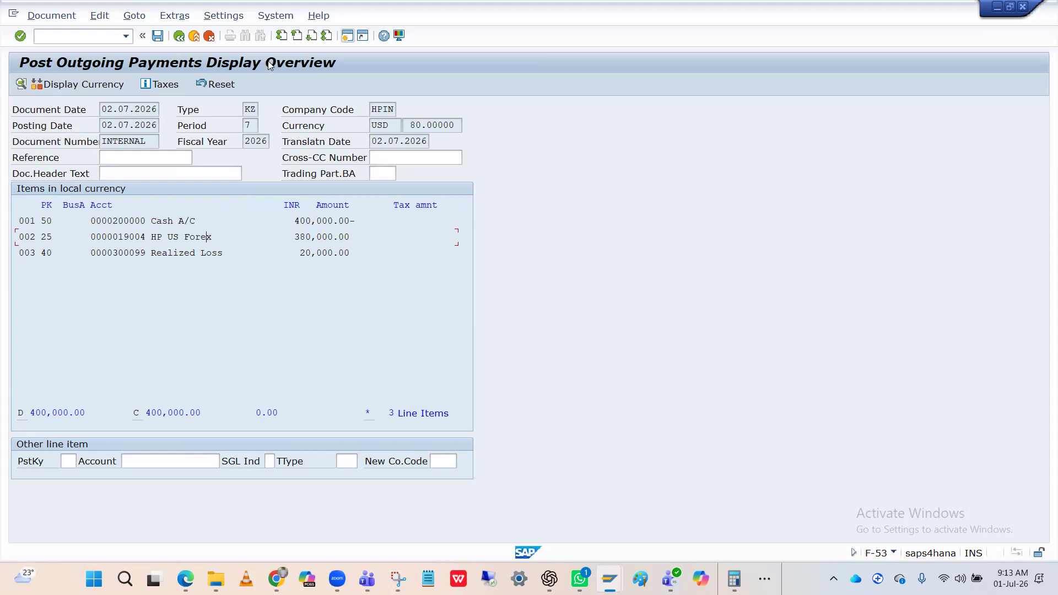
{"action": "left_click", "coordinate": [197, 237]}
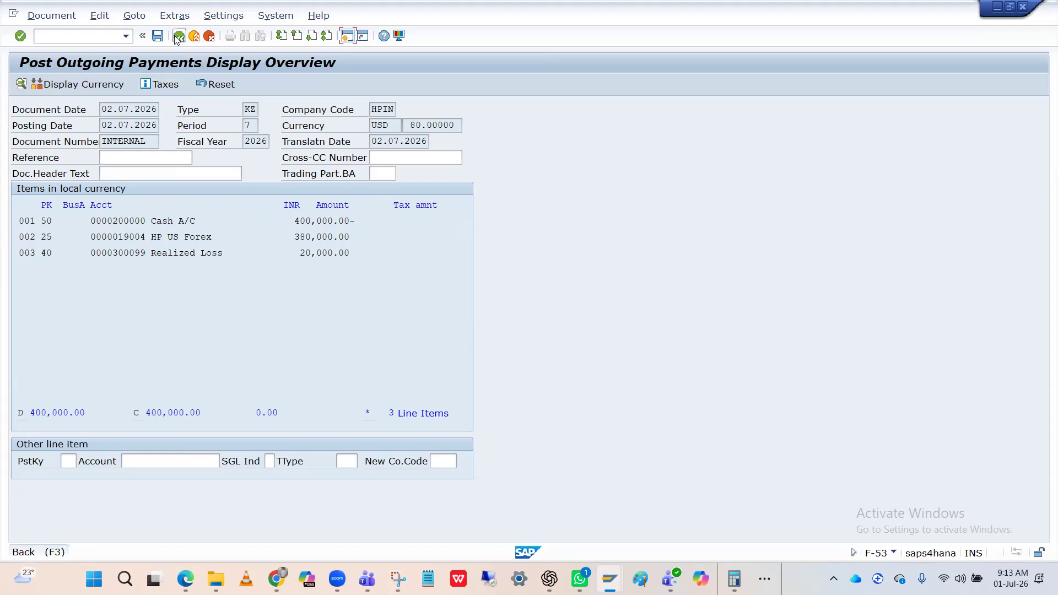
Discard the simulated payment and enter document and posting date 02.07.2026 and currency USD in a fresh payment header
{"action": "left_click", "coordinate": [176, 36]}
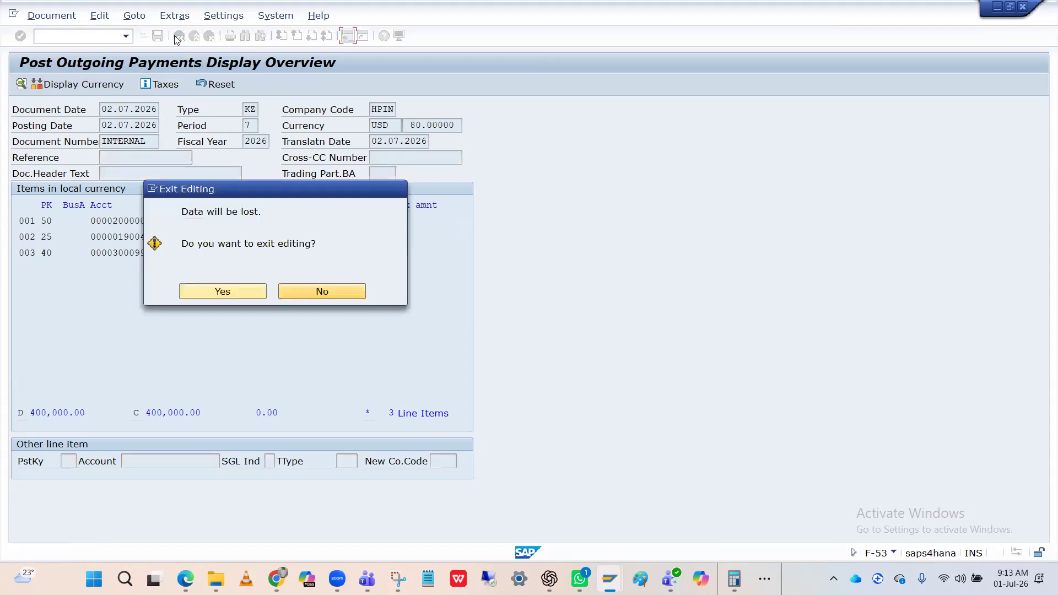
{"action": "left_click", "coordinate": [231, 295]}
{"action": "key", "text": "BackSpace"}
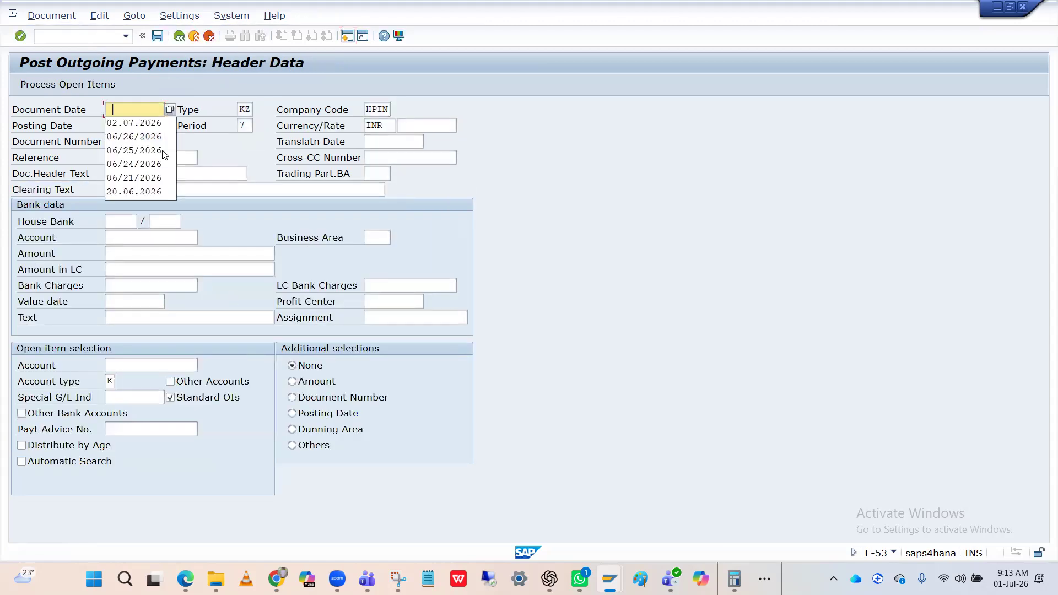
{"action": "key", "text": "Tab"}
{"action": "key", "text": "Tab"}
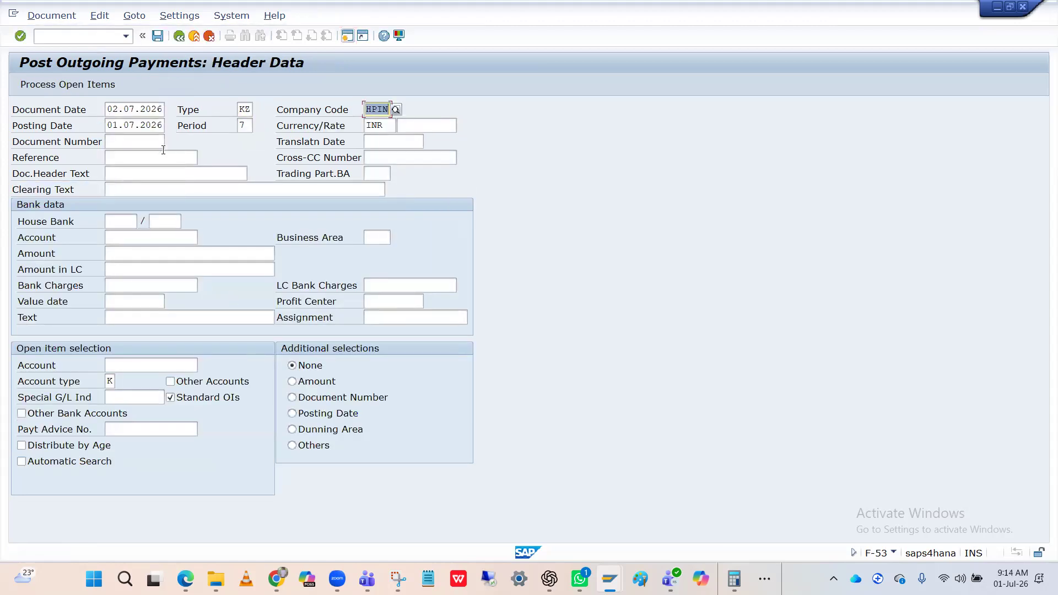
{"action": "key", "text": "Tab"}
{"action": "key", "text": "BackSpace"}
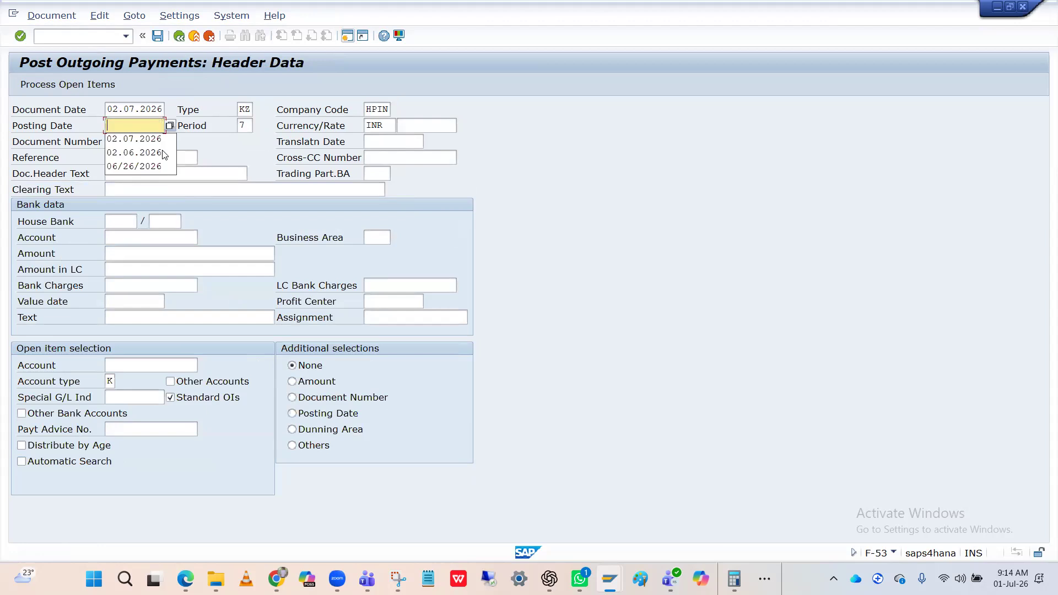
{"action": "key", "text": "Return"}
{"action": "key", "text": "Tab"}
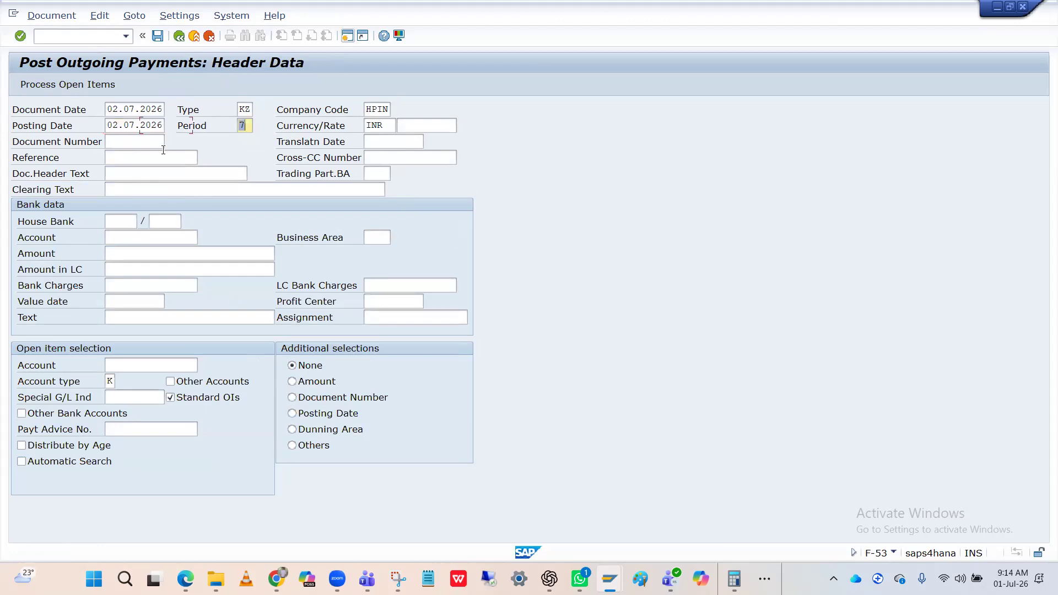
{"action": "key", "text": "Tab"}
{"action": "key", "text": "BackSpace"}
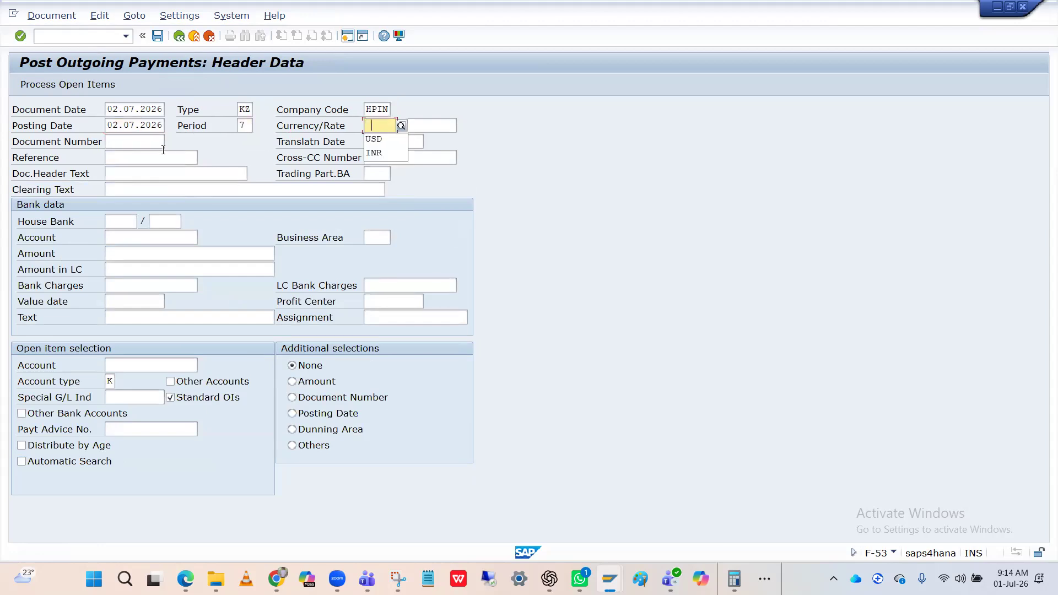
{"action": "key", "text": "Down"}
{"action": "key", "text": "Return"}
Enter cash account 200000 and amount 6000 in the bank data of the outgoing payment
{"action": "key", "text": "Tab"}
{"action": "key", "text": "Tab"}
{"action": "key", "text": "Tab"}
{"action": "key", "text": "Tab"}
{"action": "key", "text": "Tab"}
{"action": "key", "text": "Tab"}
{"action": "key", "text": "Tab"}
{"action": "key", "text": "Tab"}
{"action": "key", "text": "Tab"}
{"action": "key", "text": "Tab"}
{"action": "key", "text": "Tab"}
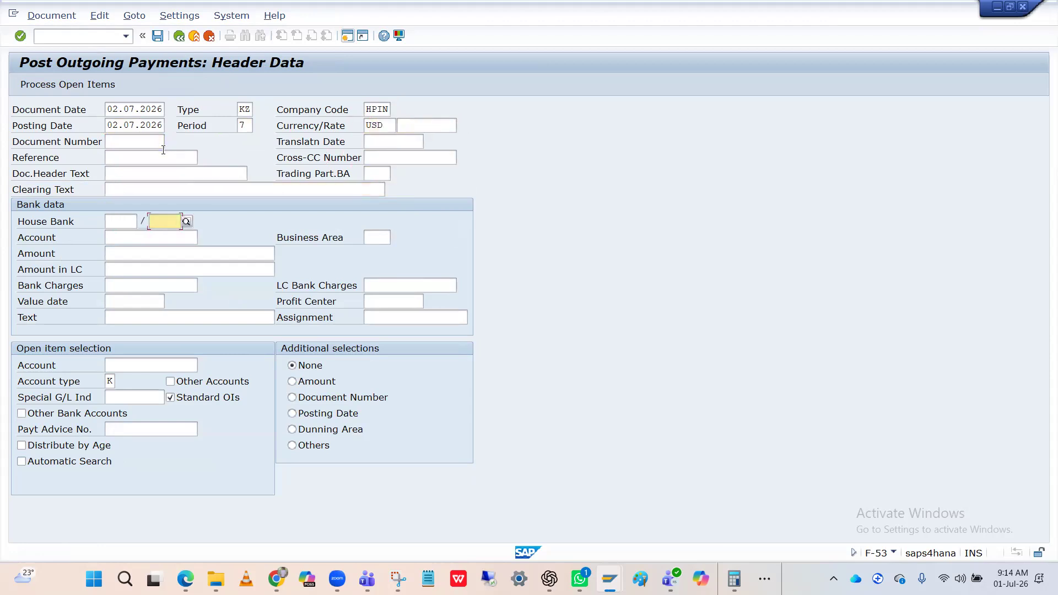
{"action": "key", "text": "Down"}
{"action": "key", "text": "Return"}
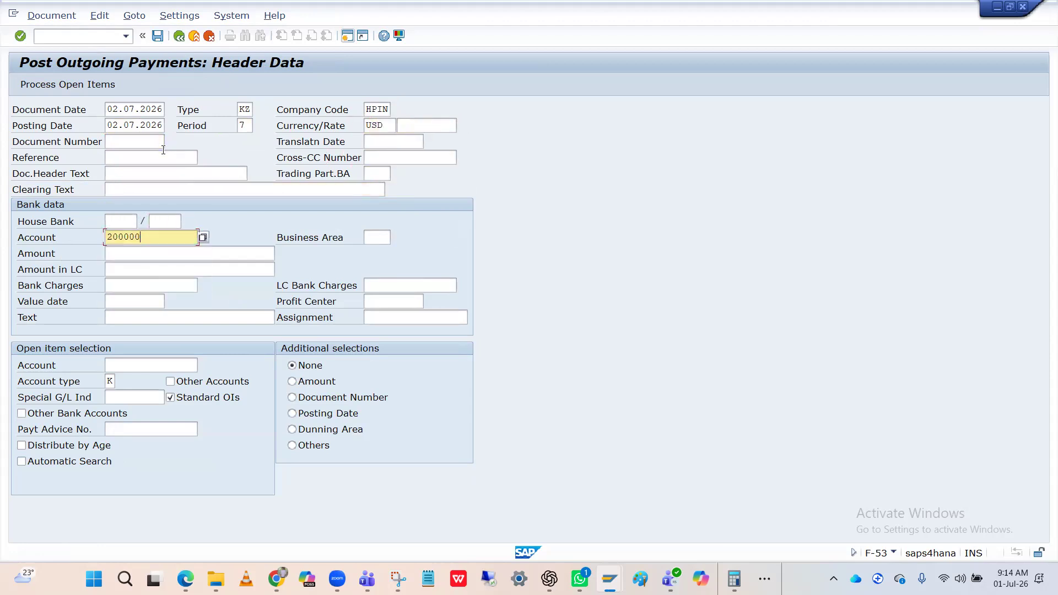
{"action": "key", "text": "Tab"}
{"action": "key", "text": "Down"}
{"action": "key", "text": "Down"}
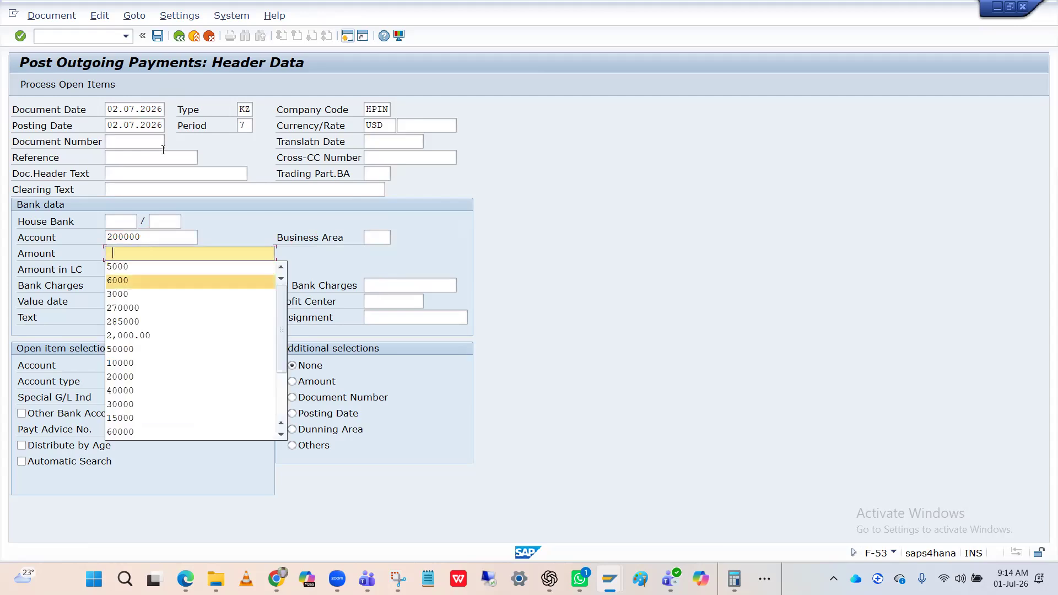
{"action": "key", "text": "Return"}
Select vendor account 19004 for open item selection and process its open items
{"action": "key", "text": "Return"}
{"action": "key", "text": "Return"}
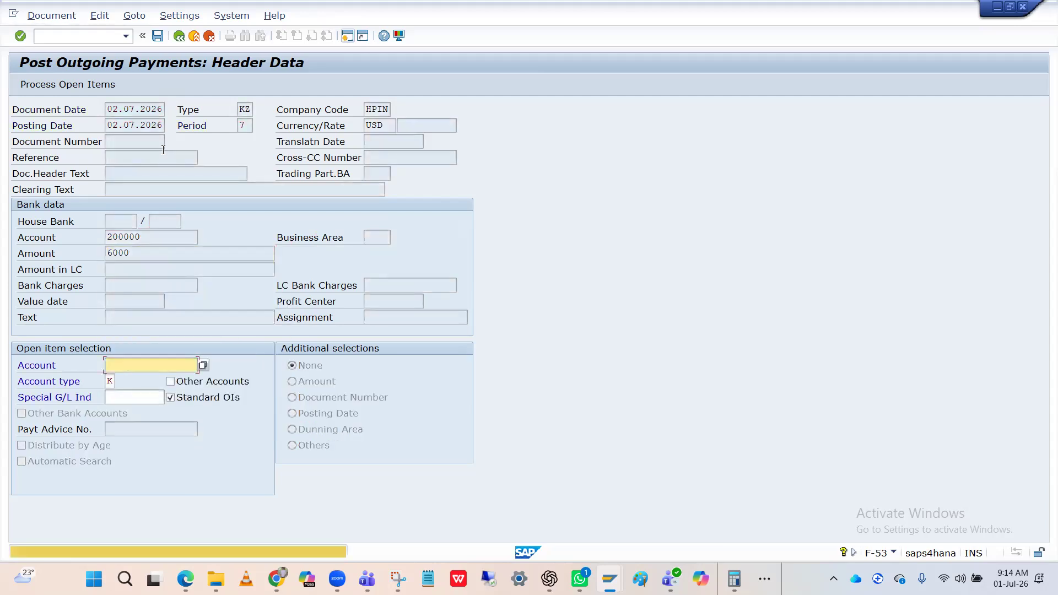
{"action": "key", "text": "Return"}
{"action": "key", "text": "Return"}
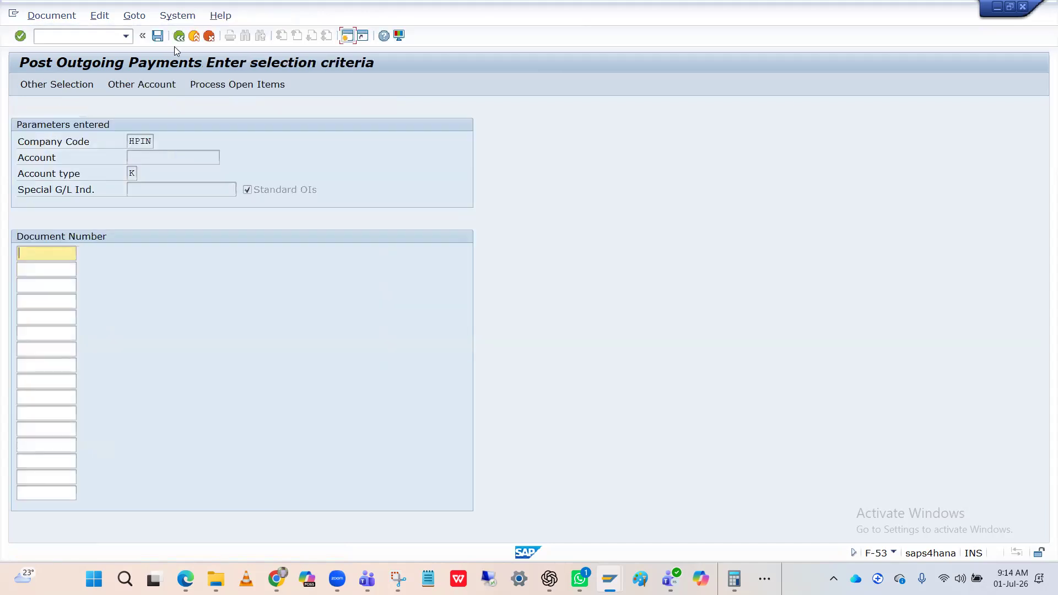
{"action": "left_click", "coordinate": [179, 37]}
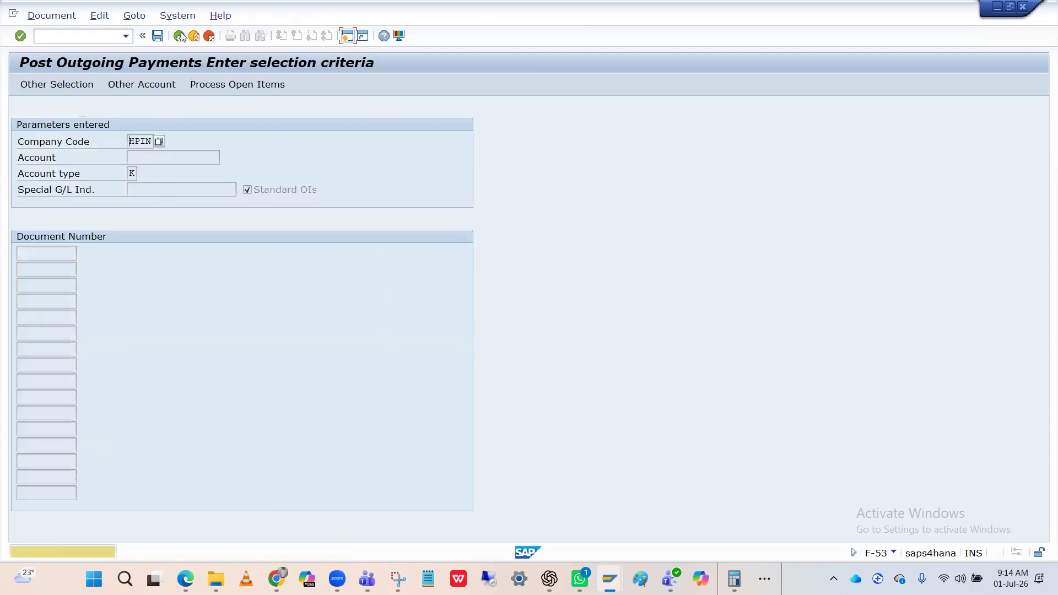
{"action": "left_click", "coordinate": [179, 37]}
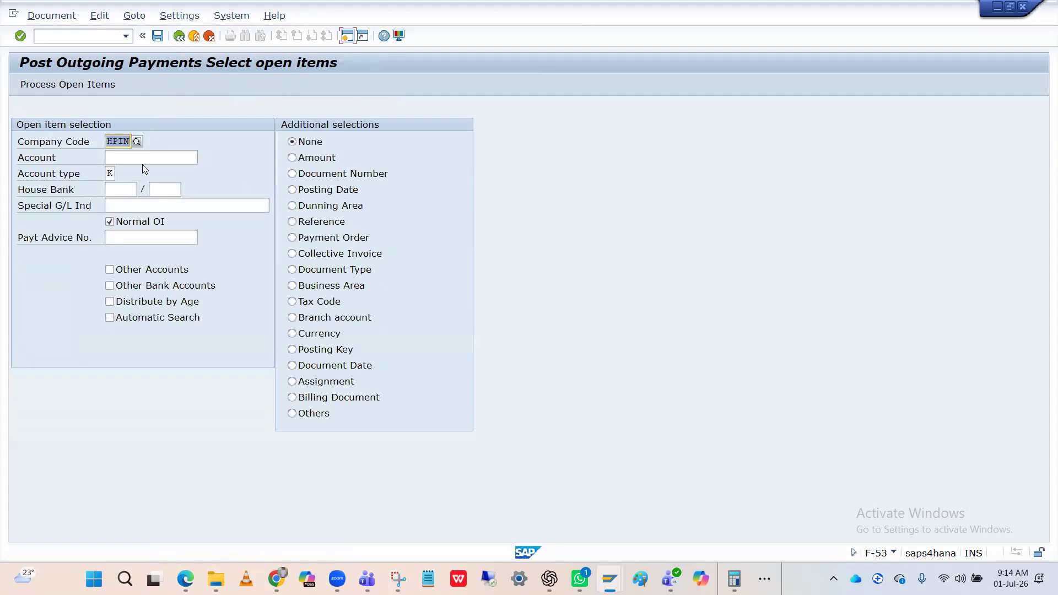
{"action": "left_click", "coordinate": [142, 161]}
{"action": "left_click", "coordinate": [141, 171]}
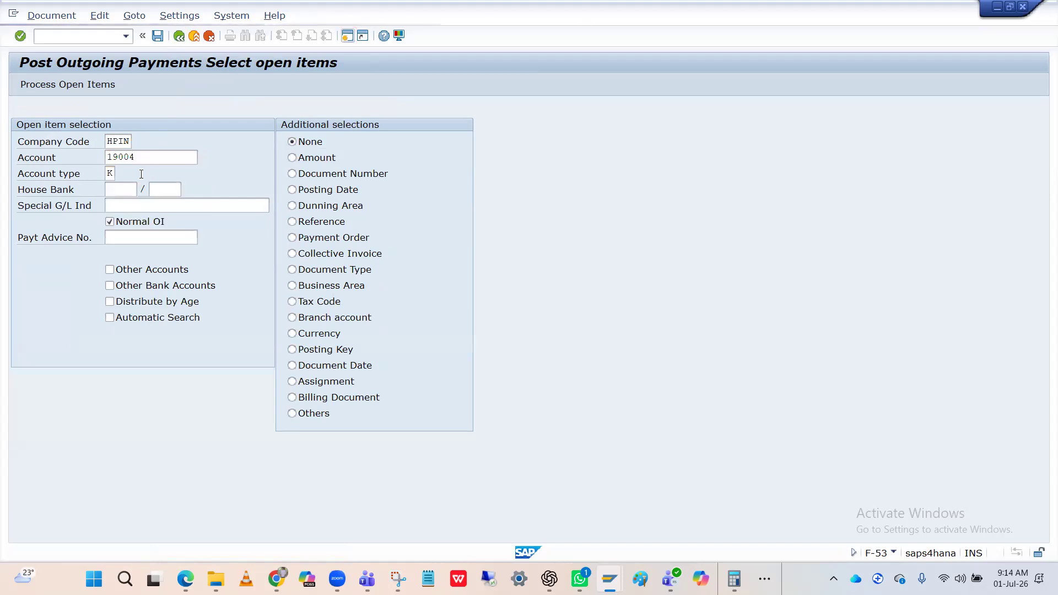
{"action": "key", "text": "Return"}
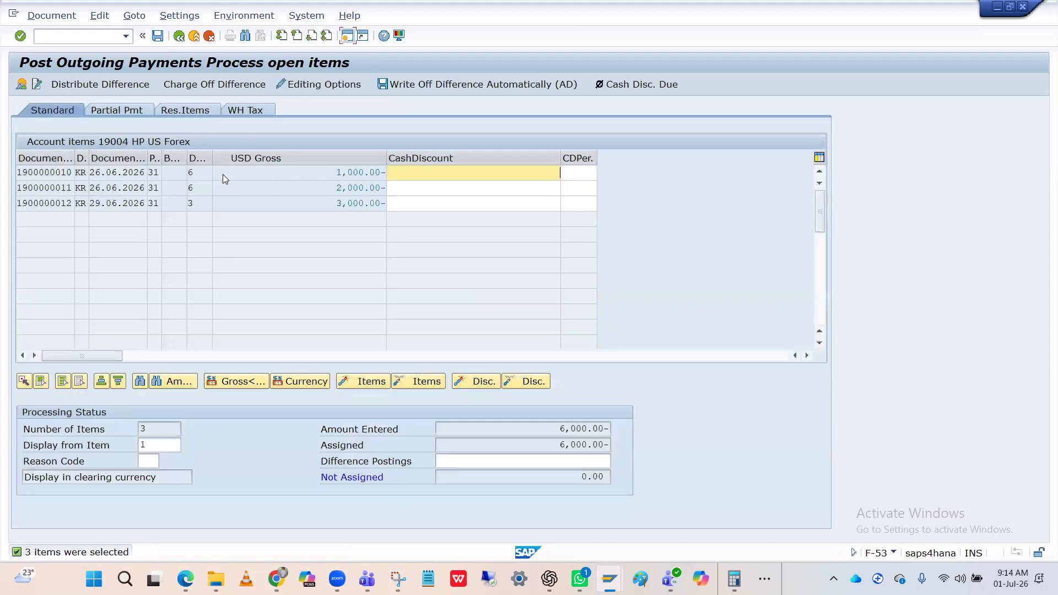
Go to the document overview, simulate the USD outgoing payment and post it
{"action": "left_click", "coordinate": [22, 84]}
{"action": "left_click", "coordinate": [61, 21]}
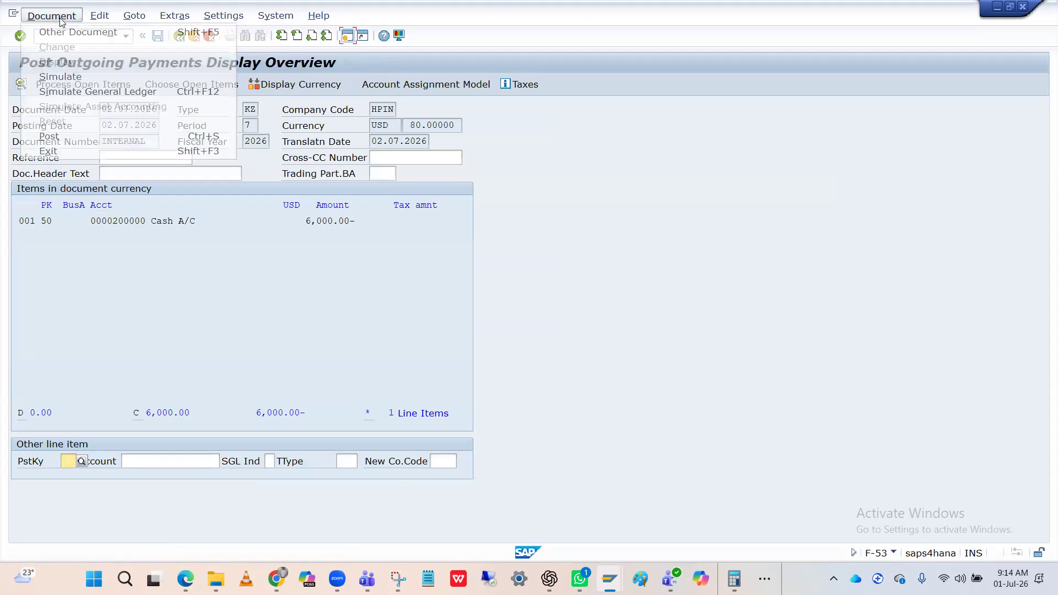
{"action": "left_click", "coordinate": [68, 77]}
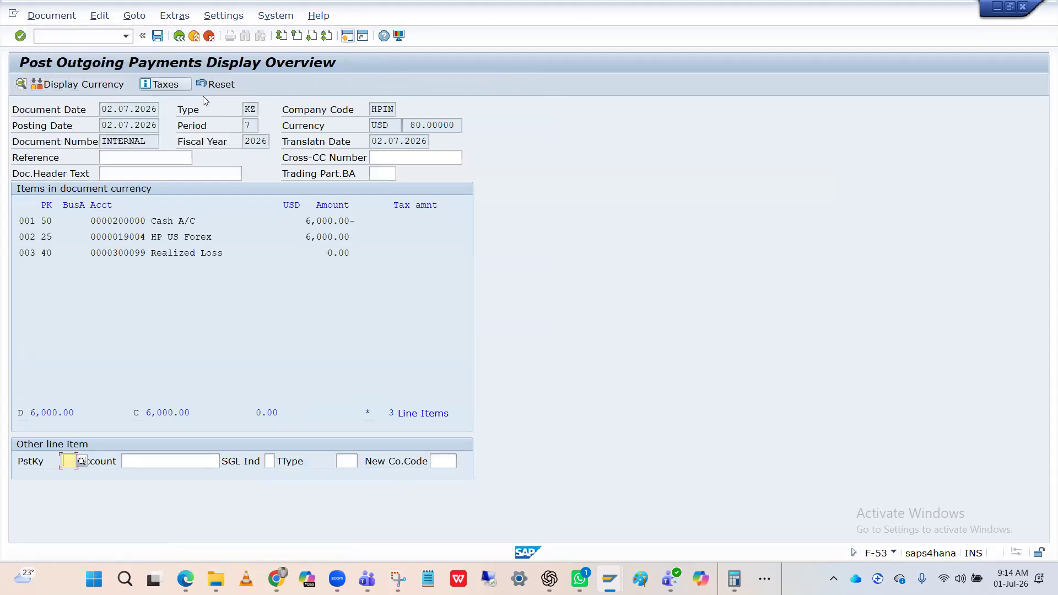
{"action": "left_click", "coordinate": [157, 36]}
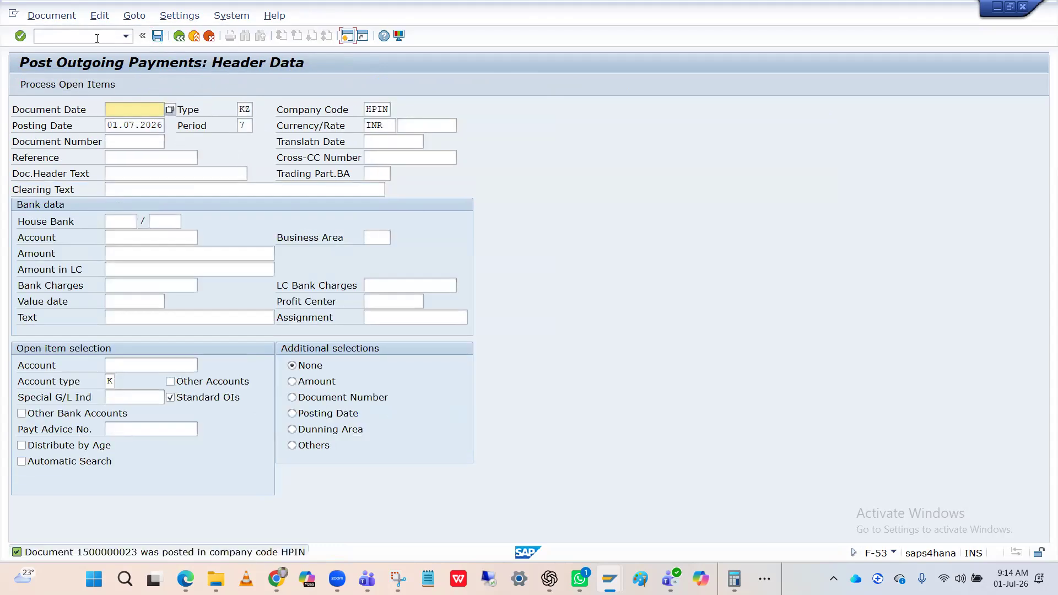
{"action": "left_click", "coordinate": [97, 39]}
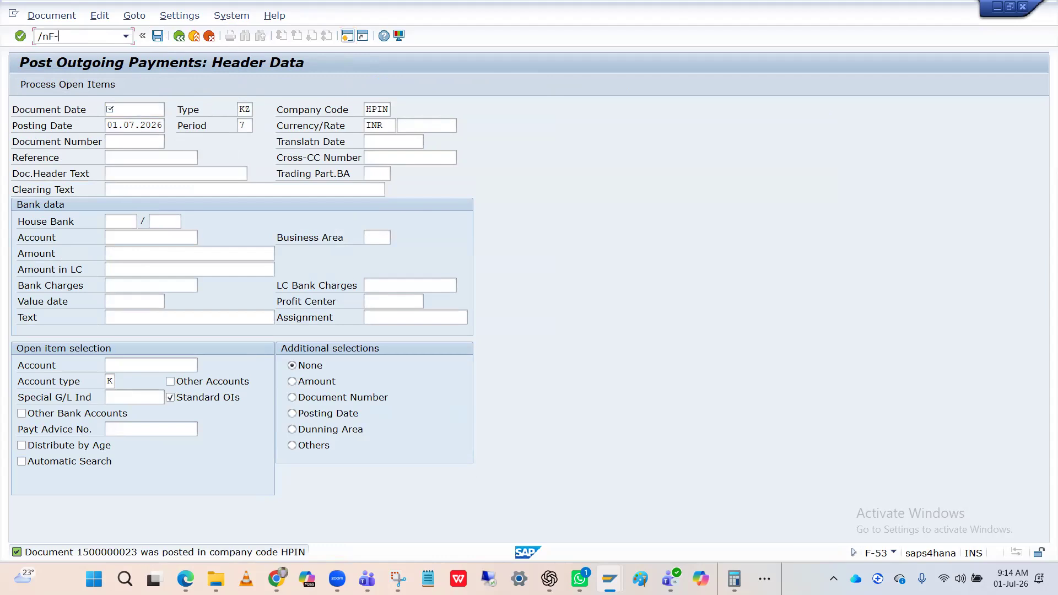
{"action": "type", "text": "/nFB60"}
{"action": "key", "text": "Return"}
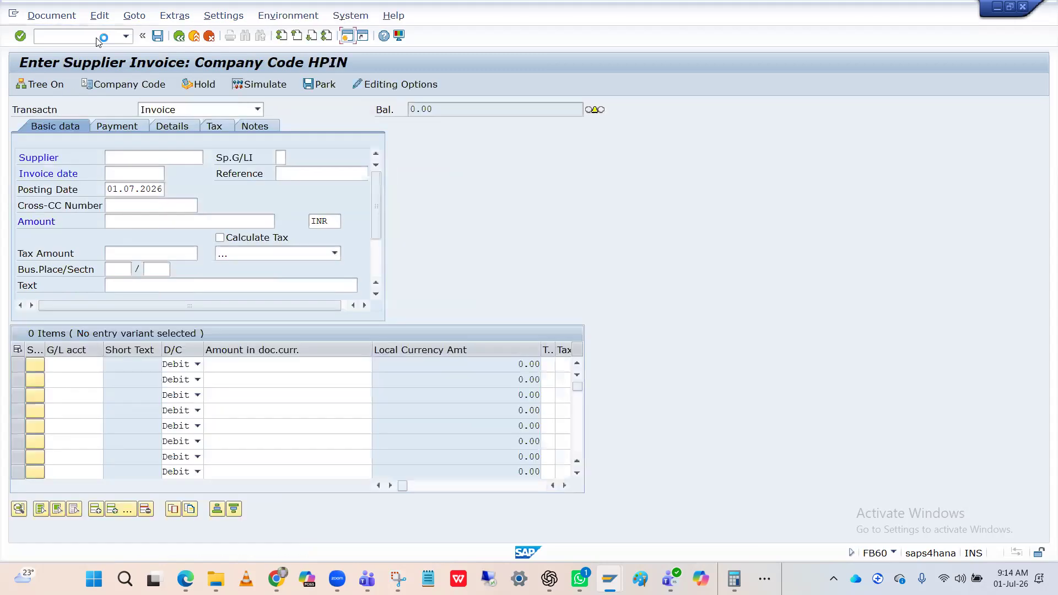
Switch to the FBL1N session, then refresh and rerun vendor 19004's open item list to check the invoices' clearing documents
{"action": "key", "text": "alt+Tab"}
{"action": "key", "text": "alt+Tab"}
{"action": "key", "text": "alt+Tab"}
{"action": "key", "text": "alt+Tab"}
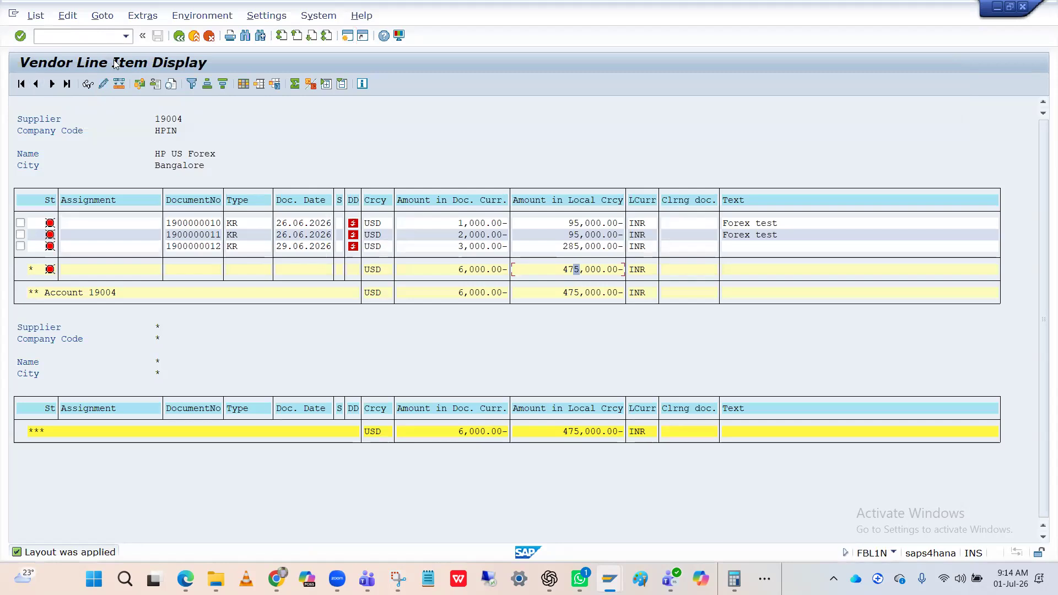
{"action": "left_click", "coordinate": [35, 15]}
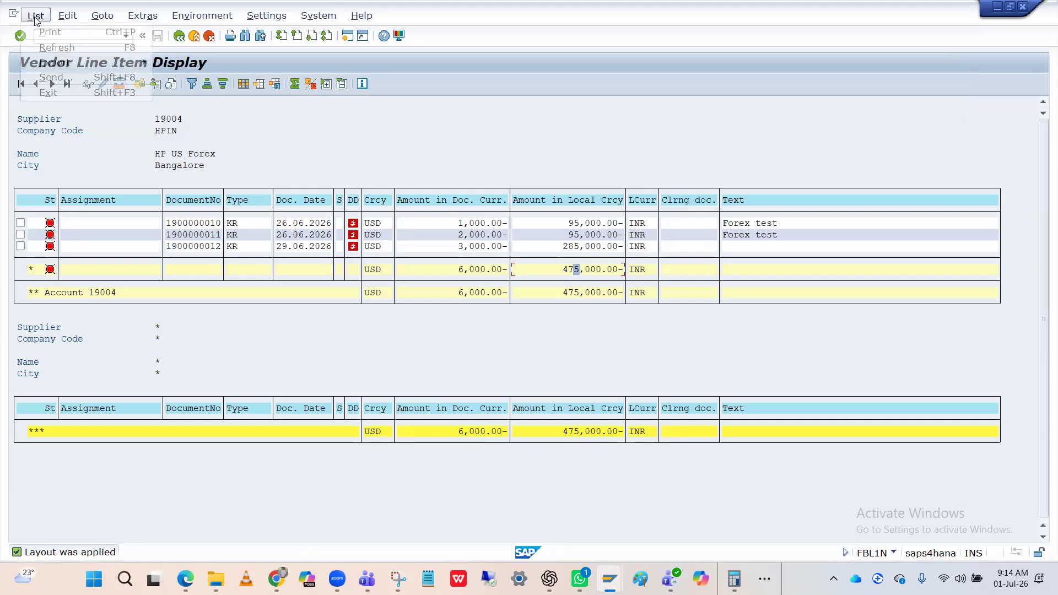
{"action": "left_click", "coordinate": [55, 48]}
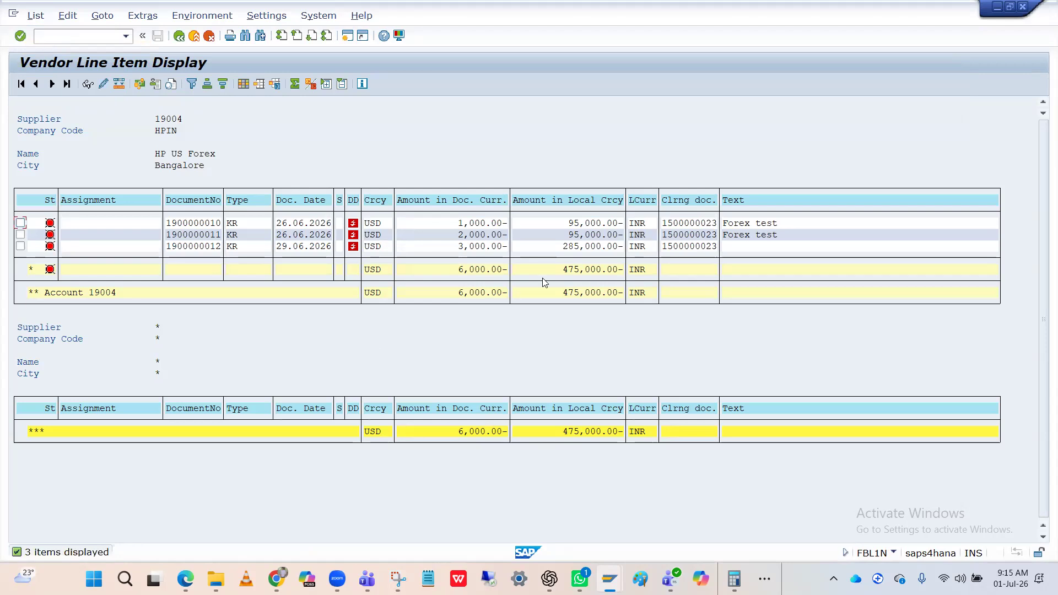
{"action": "left_click", "coordinate": [179, 37]}
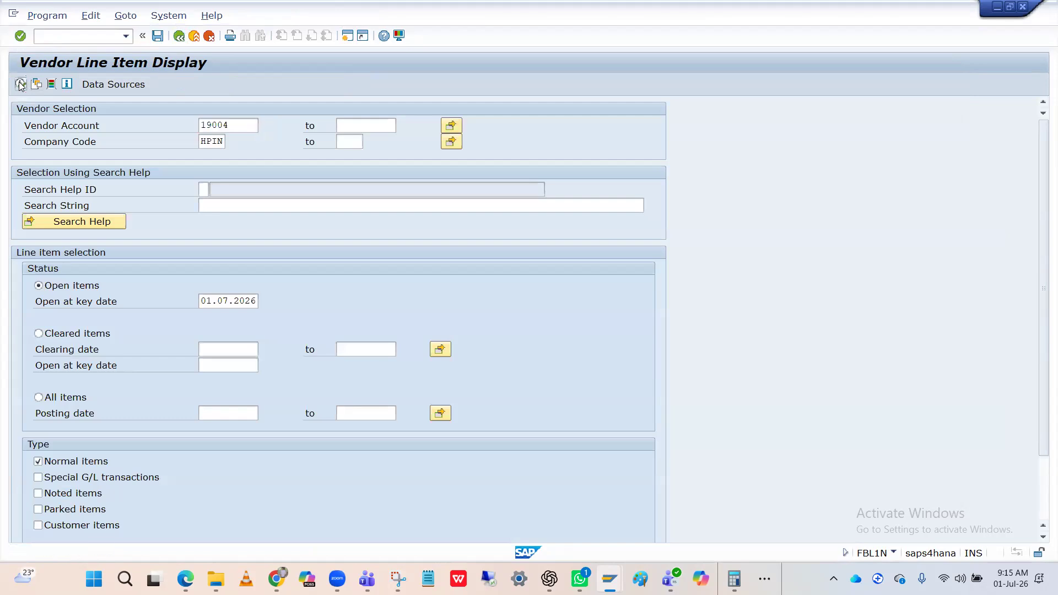
{"action": "left_click", "coordinate": [20, 84]}
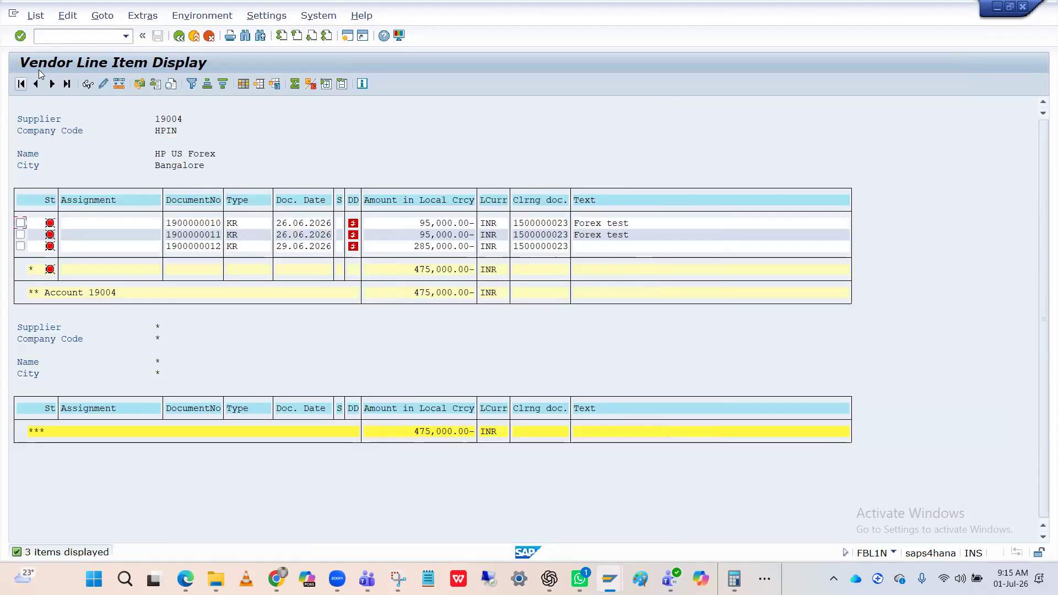
Switch to the supplier invoice session, start transaction F-44 and check vendor 19004 for items to clear
{"action": "left_click", "coordinate": [80, 39]}
{"action": "key", "text": "alt+Tab"}
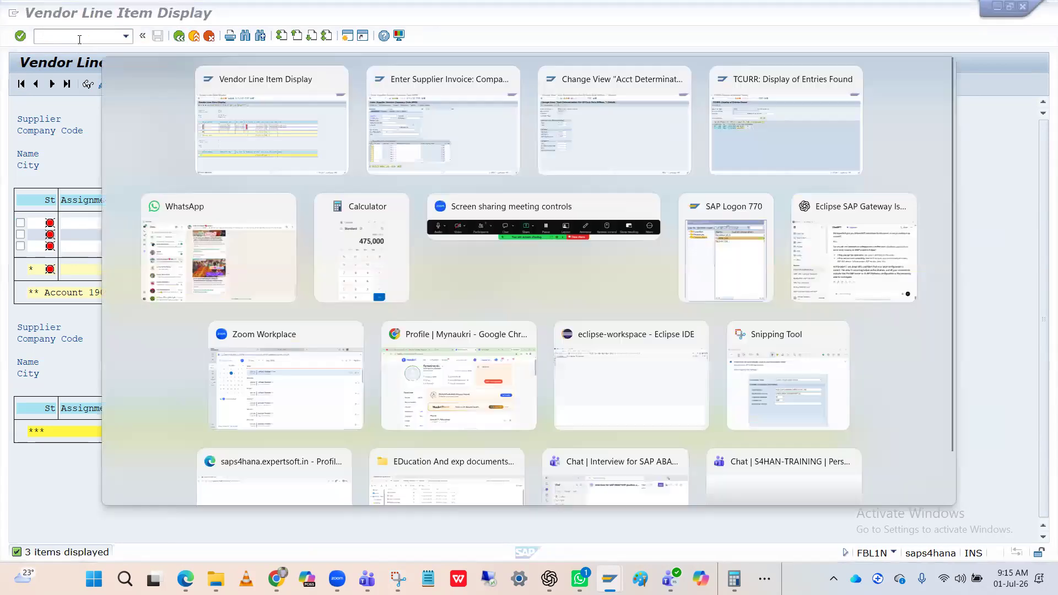
{"action": "key", "text": "Return"}
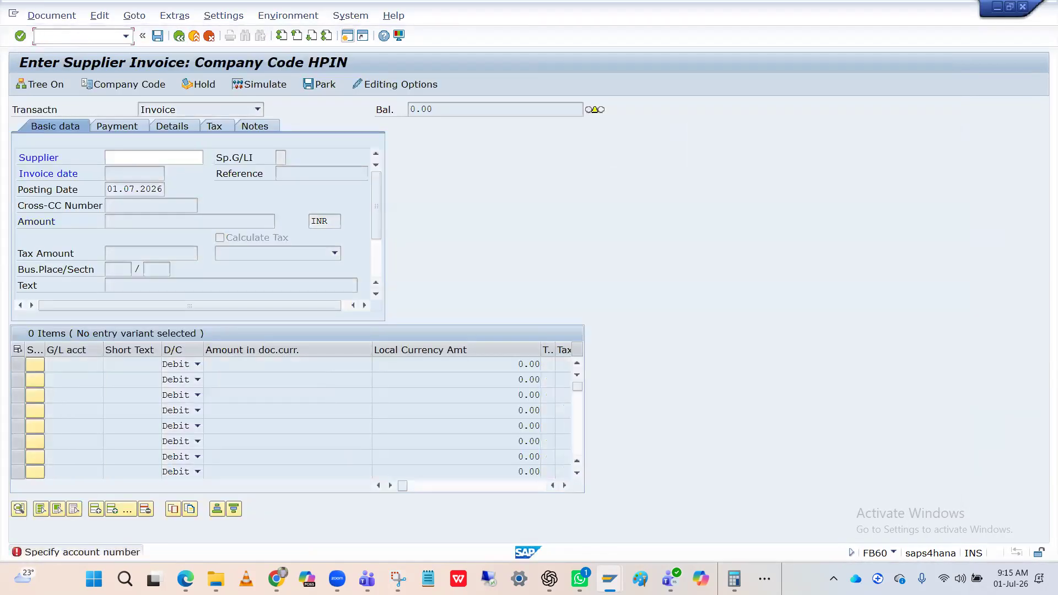
{"action": "type", "text": "/nf-44"}
{"action": "key", "text": "Return"}
{"action": "key", "text": "Down"}
{"action": "key", "text": "Return"}
{"action": "key", "text": "Return"}
{"action": "key", "text": "Return"}
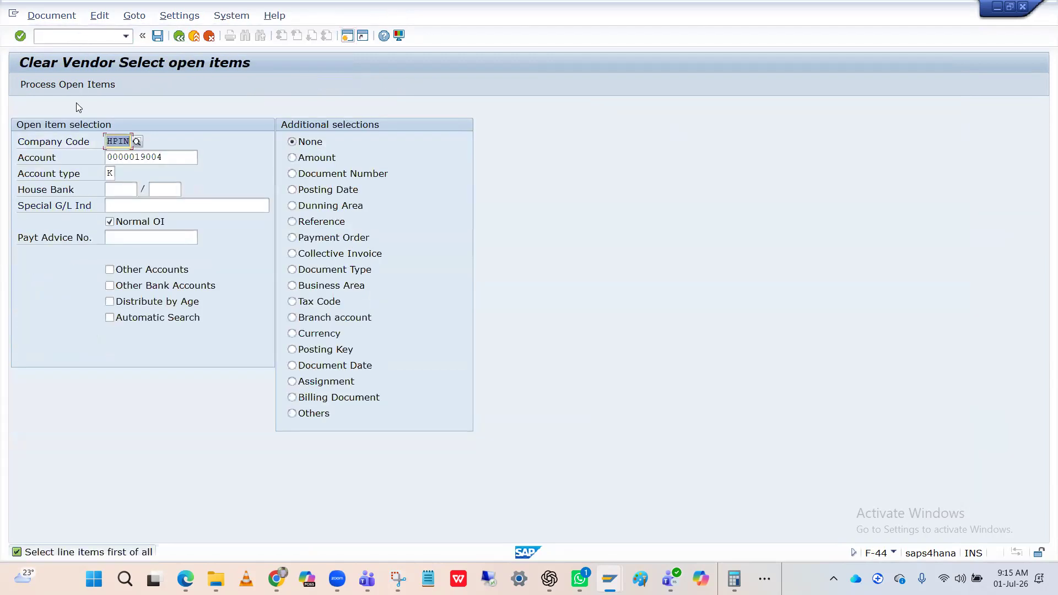
Try to process the vendor's open items in the clearing transaction, then leave it for the start screen
{"action": "left_click", "coordinate": [52, 86]}
{"action": "left_click", "coordinate": [57, 86]}
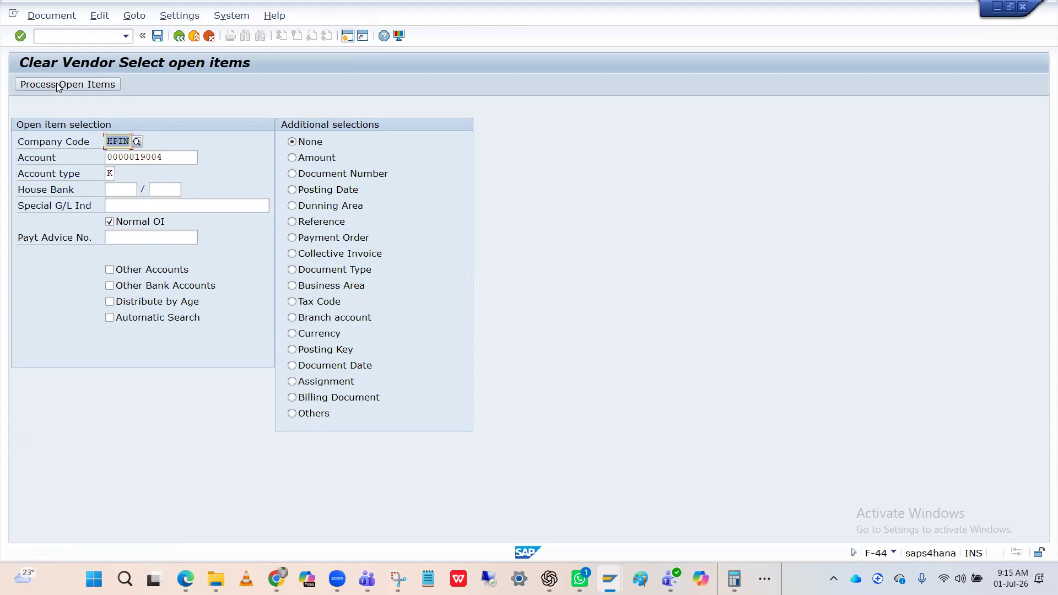
{"action": "left_click", "coordinate": [181, 41]}
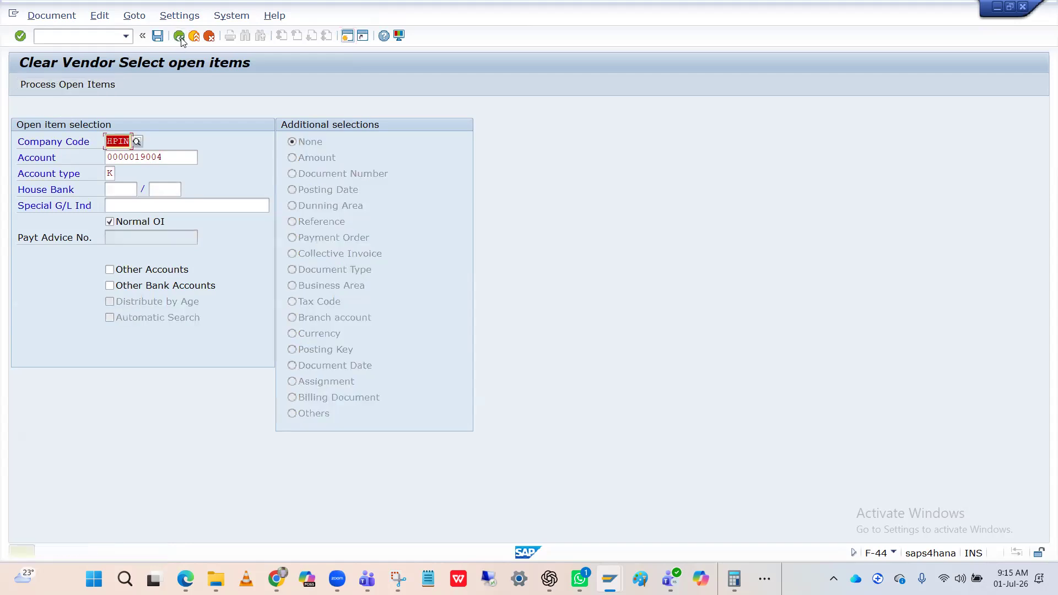
{"action": "left_click", "coordinate": [181, 39]}
{"action": "left_click", "coordinate": [94, 37]}
{"action": "type", "text": "/n"}
{"action": "key", "text": "Return"}
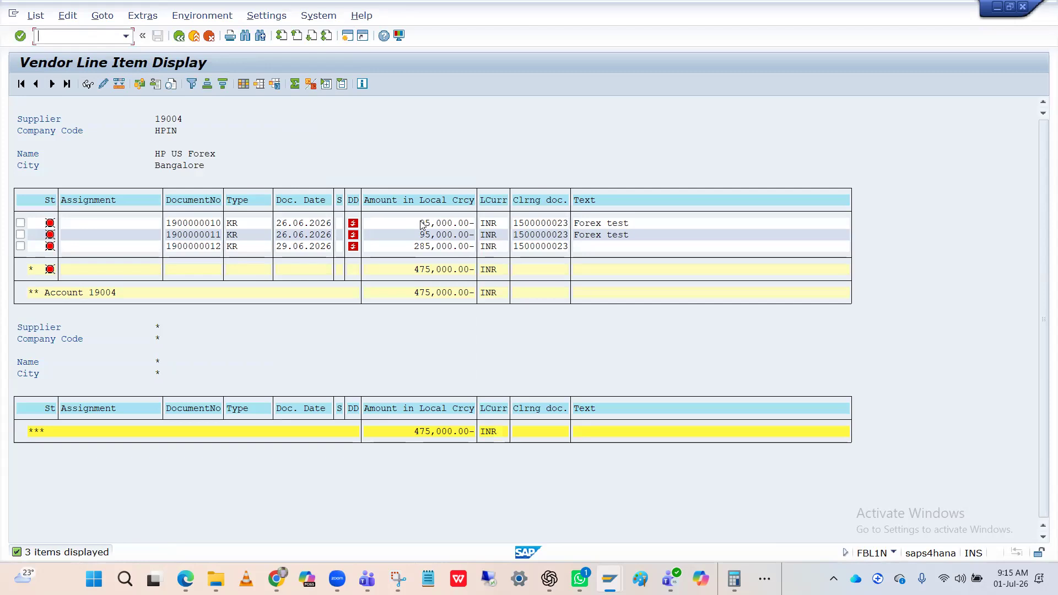
Restart transaction F-44 to recheck vendor account 19004 for remaining open items, then return to the vendor line item list
{"action": "key", "text": "alt+Tab"}
{"action": "type", "text": "f-44"}
{"action": "key", "text": "Return"}
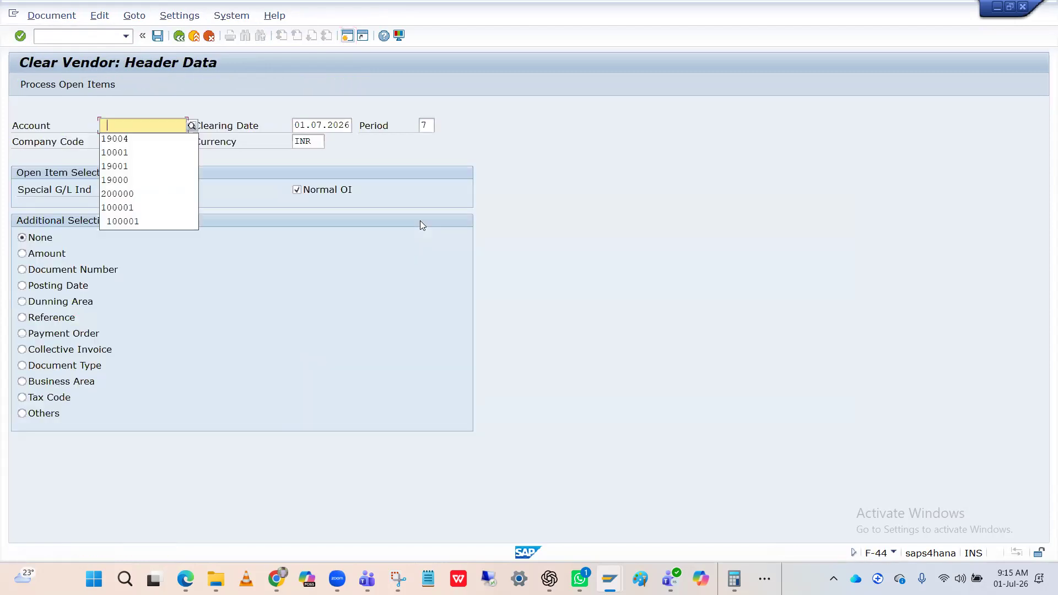
{"action": "key", "text": "Down"}
{"action": "key", "text": "Return"}
{"action": "key", "text": "Return"}
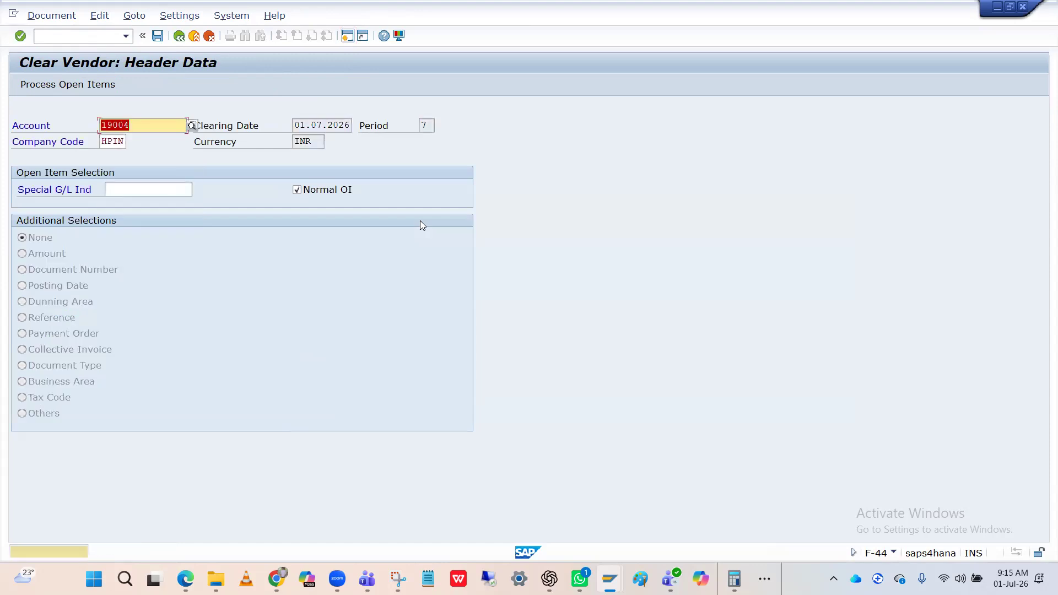
{"action": "key", "text": "Return"}
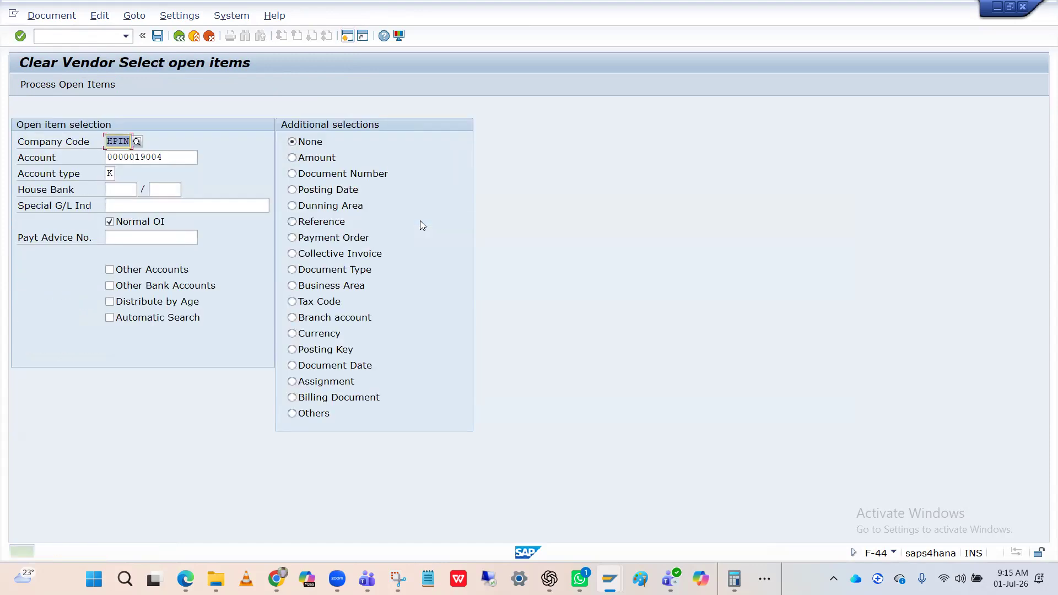
{"action": "left_click", "coordinate": [179, 37]}
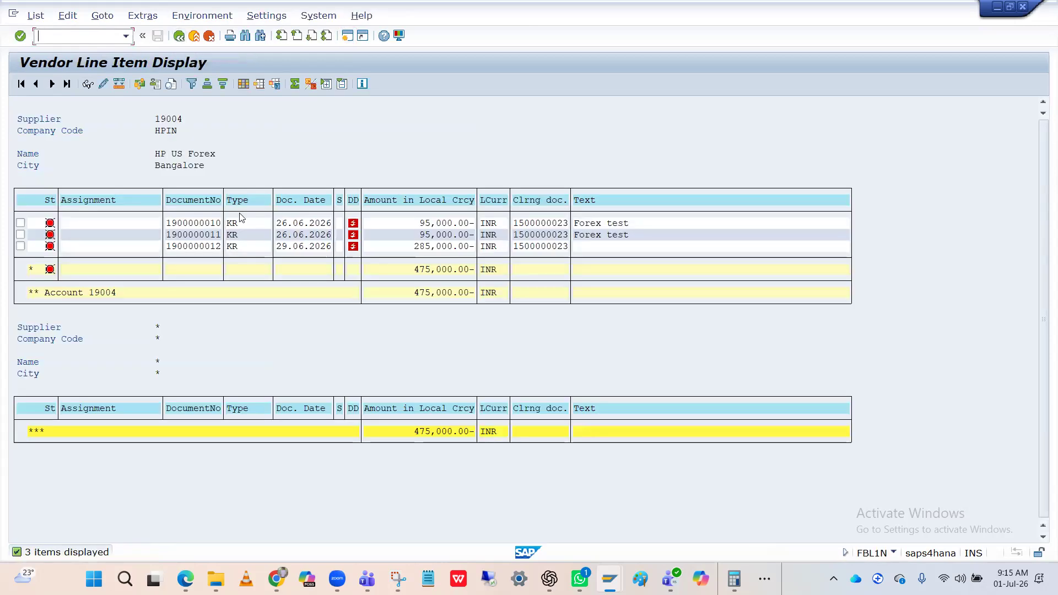
Review the KR invoices in the vendor's open item list, then rerun the list for key date 01.07.2026
{"action": "left_click", "coordinate": [219, 223]}
{"action": "left_click", "coordinate": [227, 250]}
{"action": "left_click", "coordinate": [179, 36]}
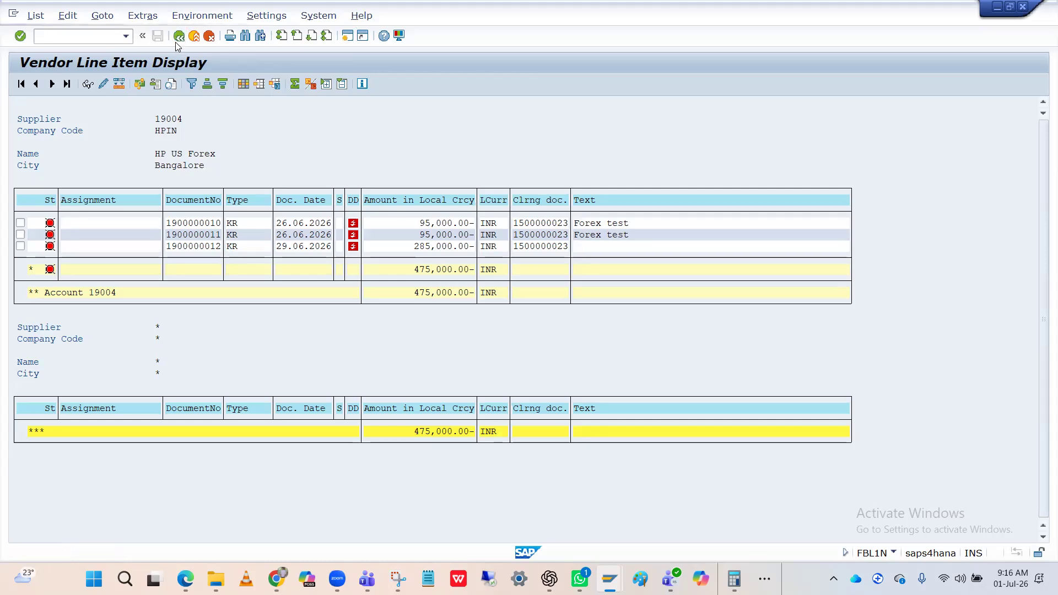
{"action": "scroll", "coordinate": [147, 301], "scroll_direction": "down", "scroll_amount": 1}
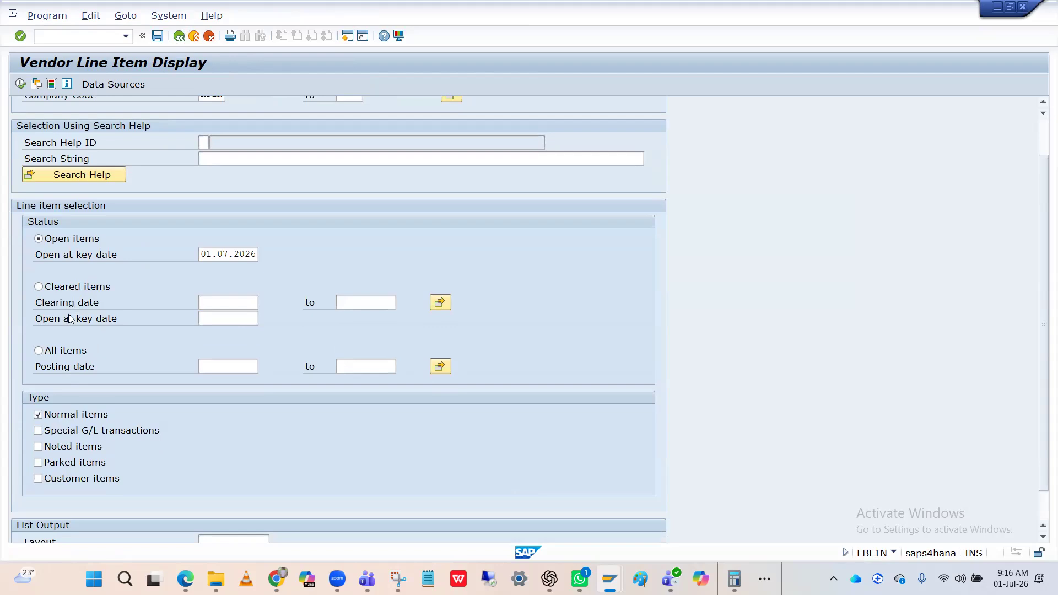
{"action": "left_click", "coordinate": [20, 84]}
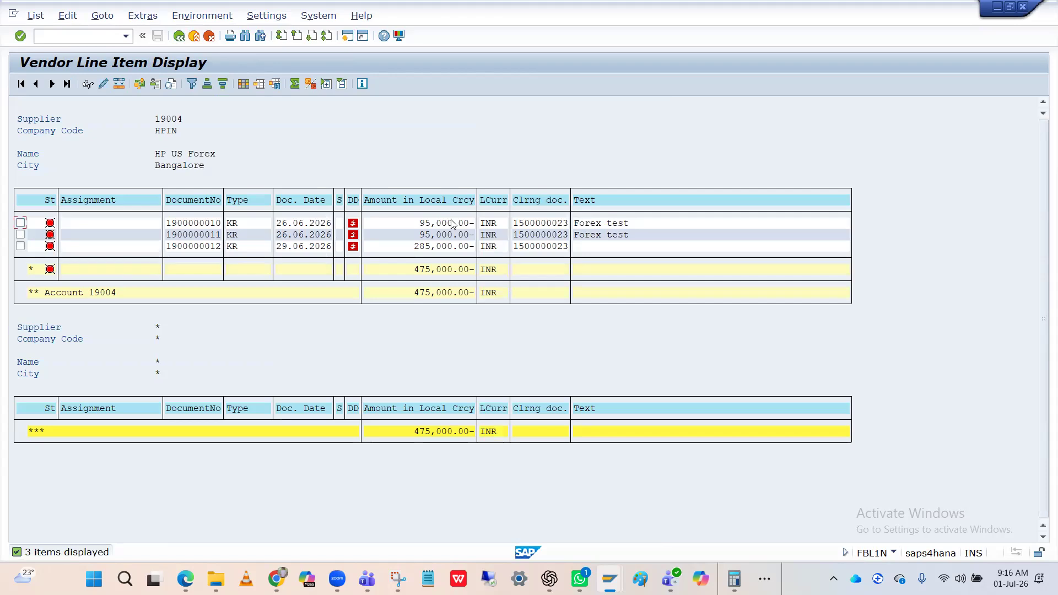
Rerun vendor HP US Forex's line item display for all items and check the KZ payment against the invoices
{"action": "left_click", "coordinate": [185, 42]}
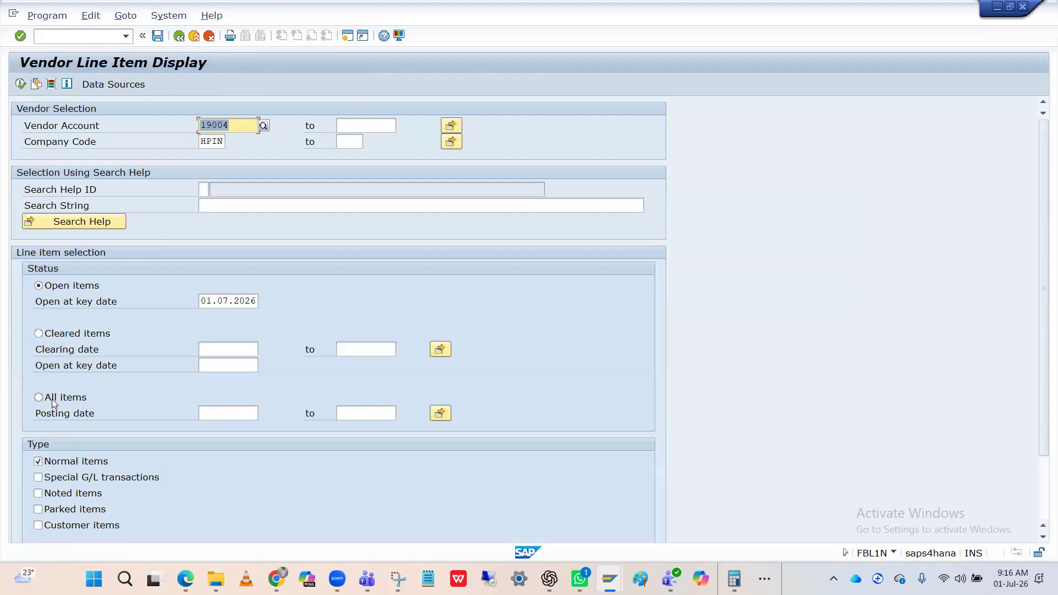
{"action": "left_click", "coordinate": [53, 401]}
{"action": "left_click", "coordinate": [21, 86]}
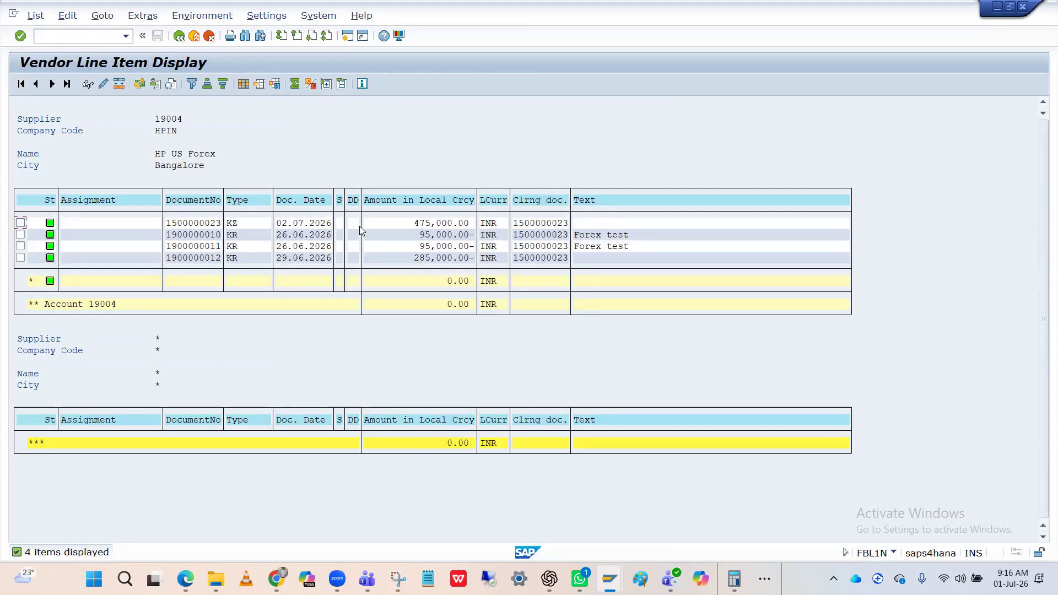
{"action": "left_click", "coordinate": [291, 227]}
Start transaction BP and begin a new organization with the grouping Forien BP HPIN
{"action": "left_click", "coordinate": [102, 33]}
{"action": "key", "text": "Return"}
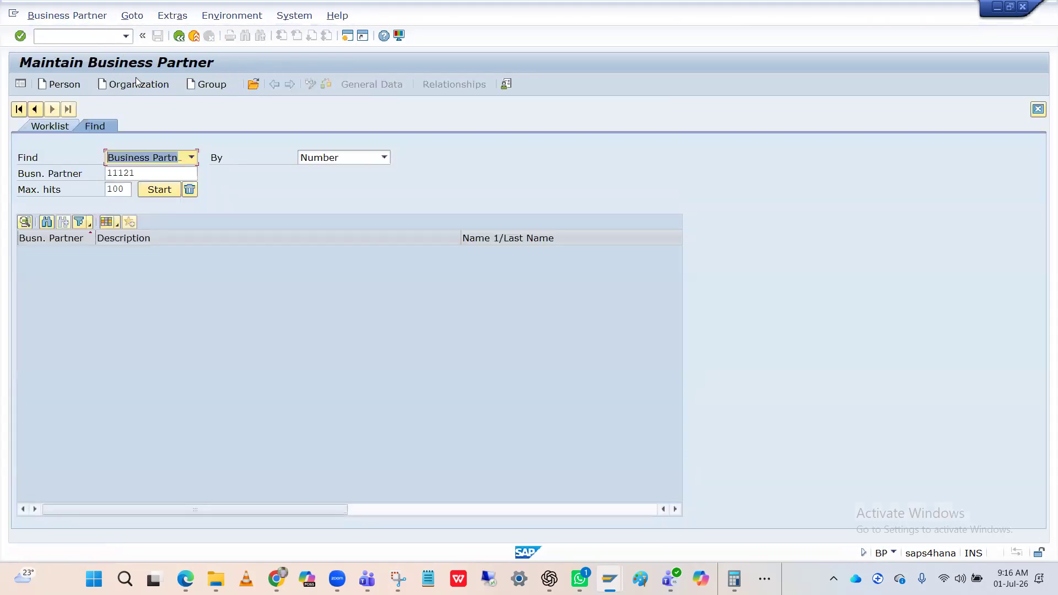
{"action": "left_click", "coordinate": [136, 79]}
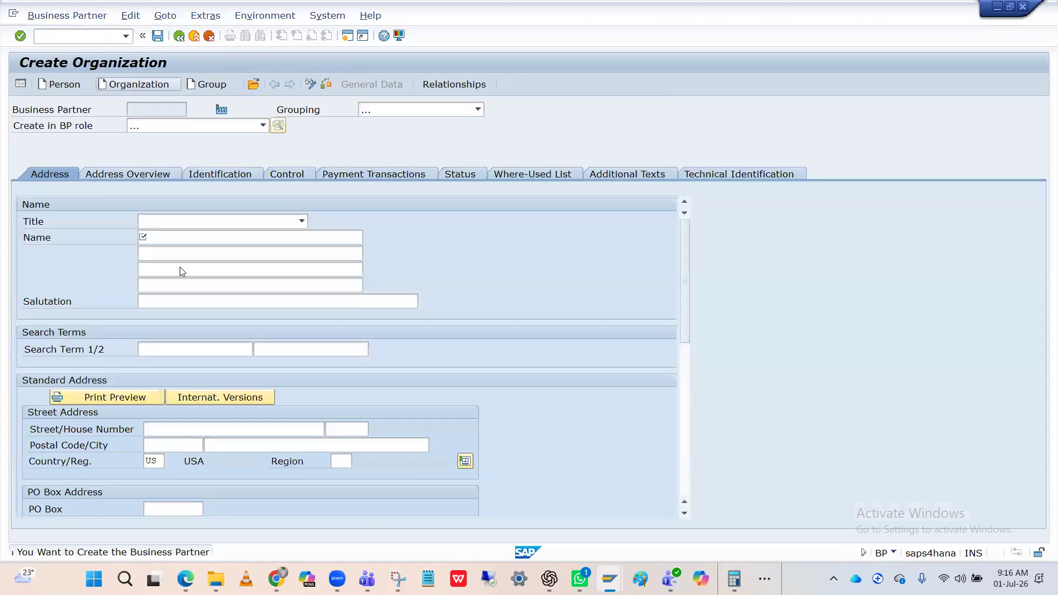
{"action": "left_click", "coordinate": [478, 109]}
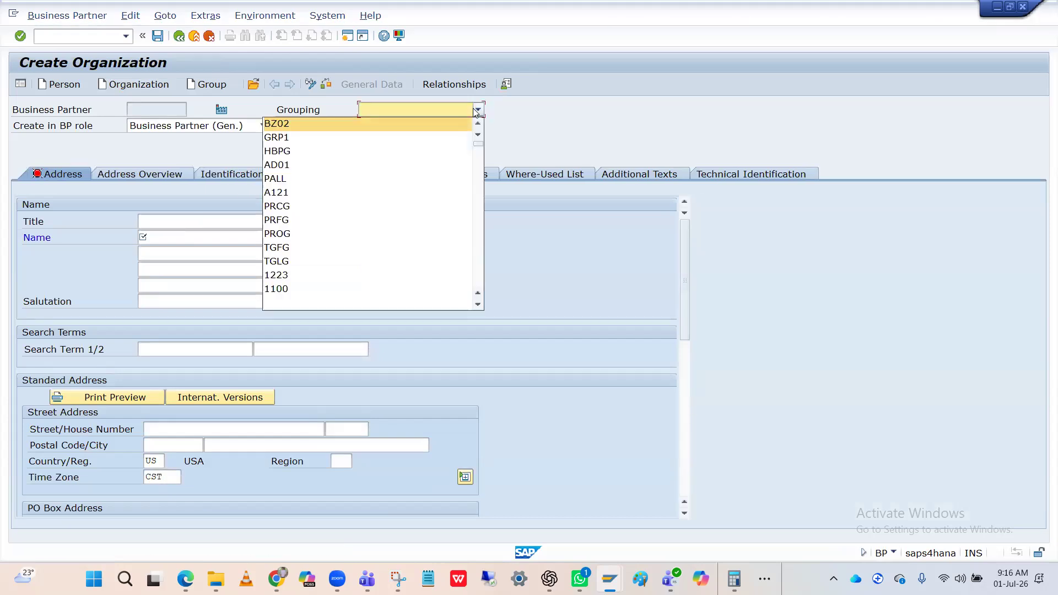
{"action": "key", "text": "f"}
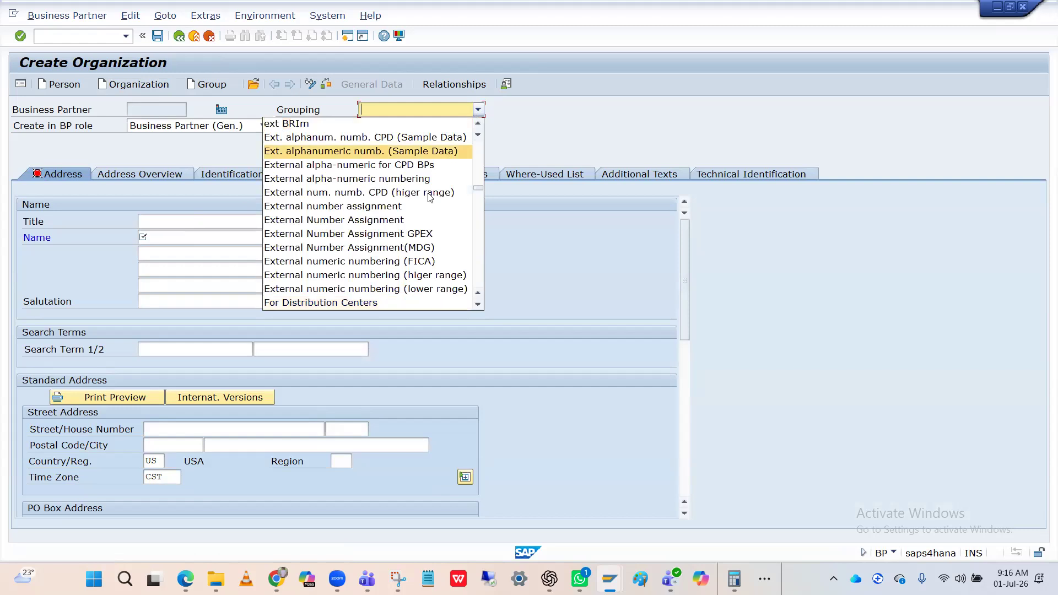
{"action": "scroll", "coordinate": [393, 260], "scroll_direction": "down", "scroll_amount": 2}
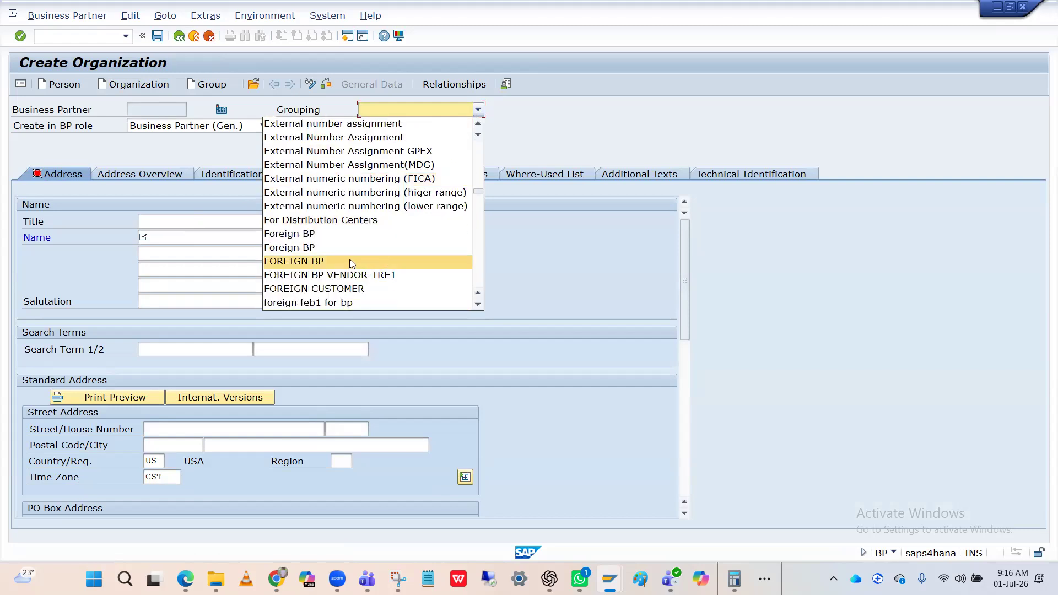
{"action": "scroll", "coordinate": [348, 281], "scroll_direction": "down", "scroll_amount": 2}
{"action": "scroll", "coordinate": [344, 278], "scroll_direction": "down", "scroll_amount": 1}
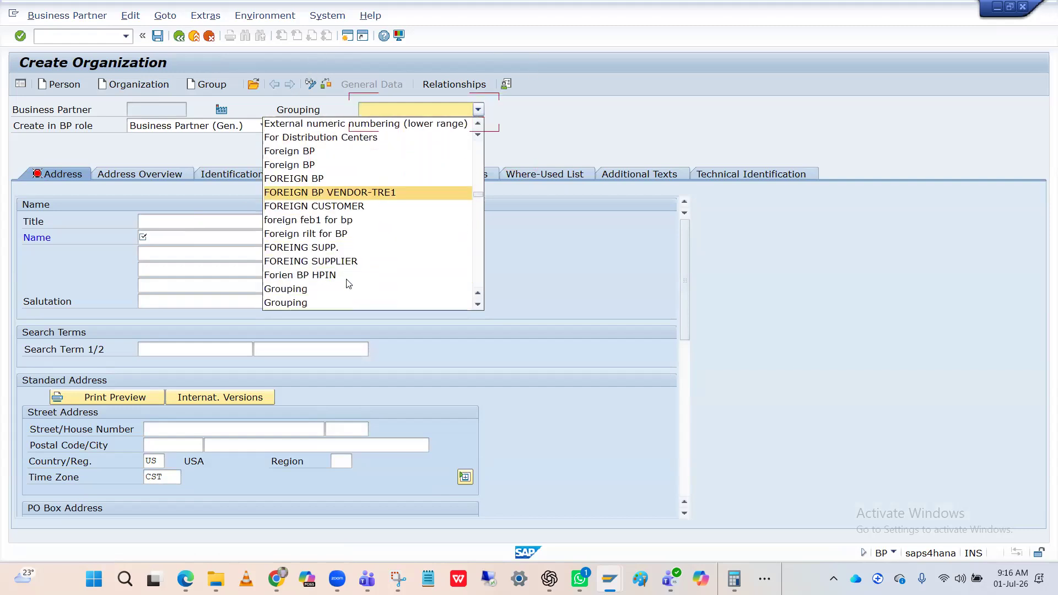
{"action": "left_click", "coordinate": [337, 276]}
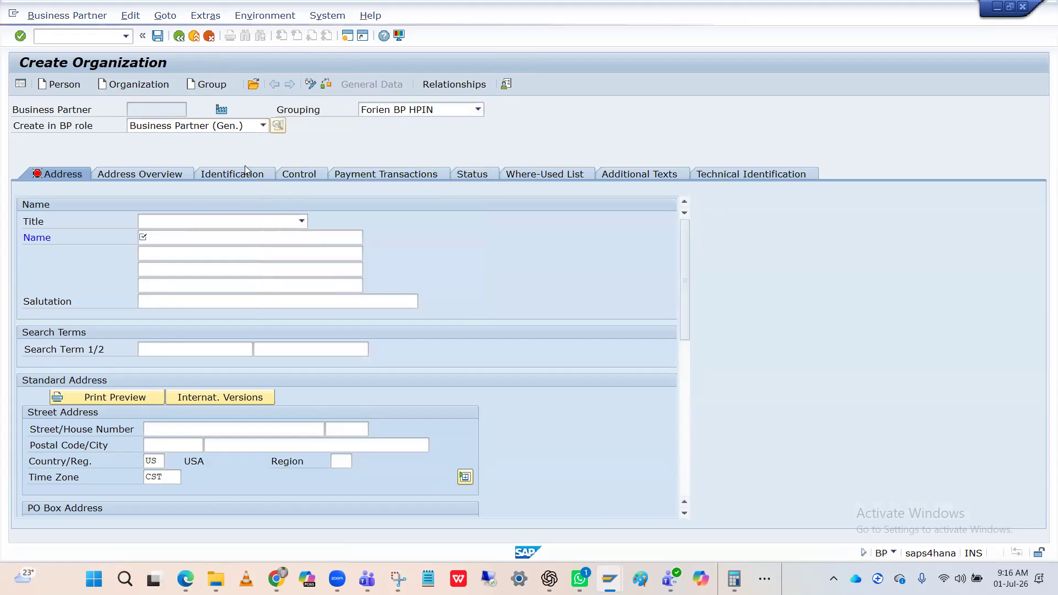
Set the new organization's BP role to FLVN00 and confirm creating it in that role
{"action": "left_click", "coordinate": [235, 127]}
{"action": "scroll", "coordinate": [187, 231], "scroll_direction": "down", "scroll_amount": 5}
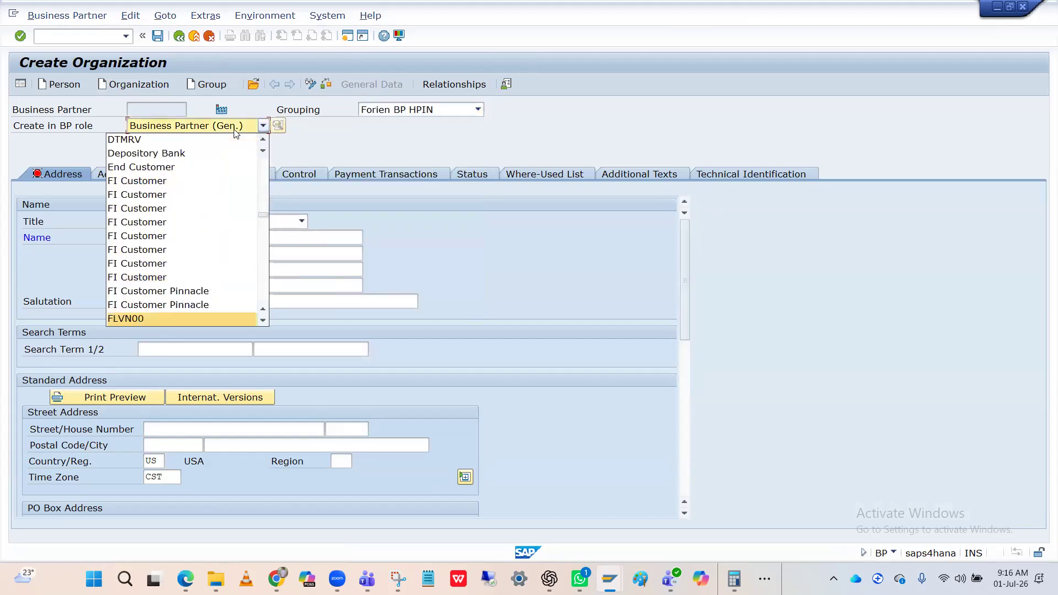
{"action": "left_click", "coordinate": [157, 317]}
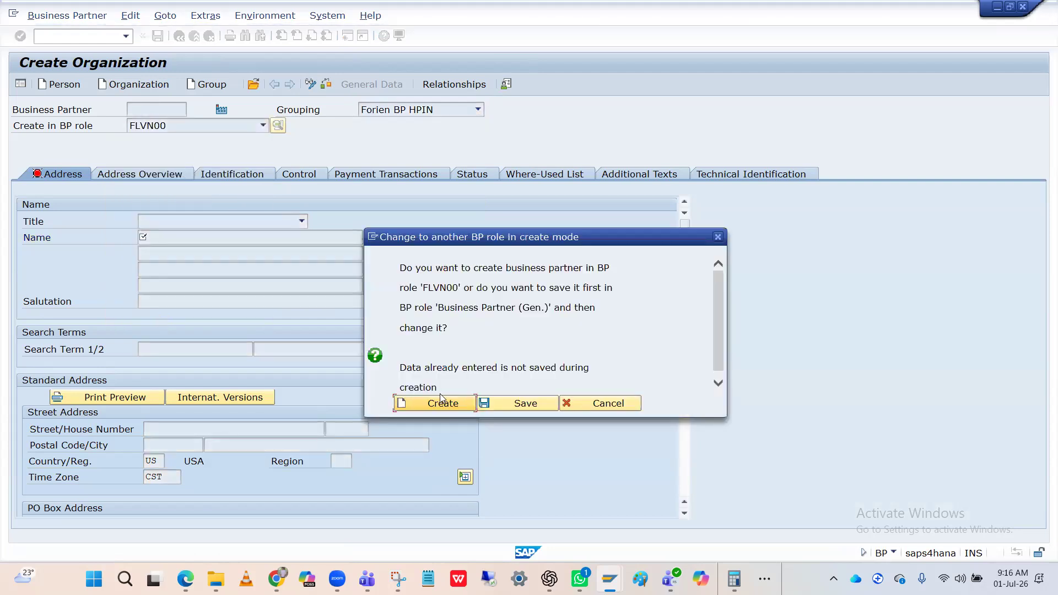
{"action": "left_click", "coordinate": [442, 406]}
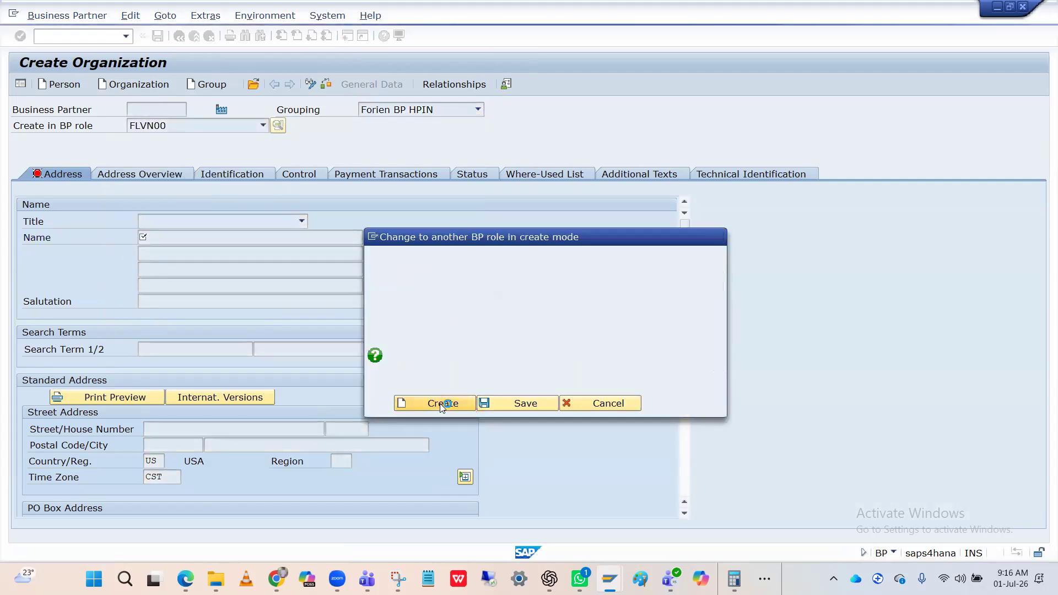
Set the organization's title to Company and enter the name HP US Forex 1
{"action": "left_click", "coordinate": [263, 221]}
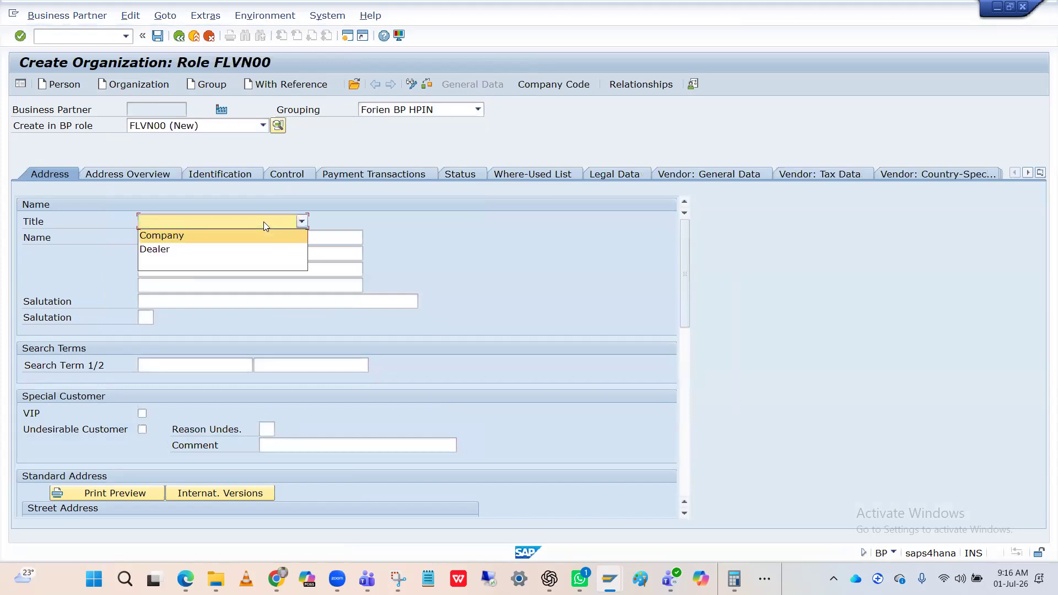
{"action": "left_click", "coordinate": [238, 233]}
{"action": "left_click", "coordinate": [239, 233]}
{"action": "key", "text": "Down"}
{"action": "key", "text": "Return"}
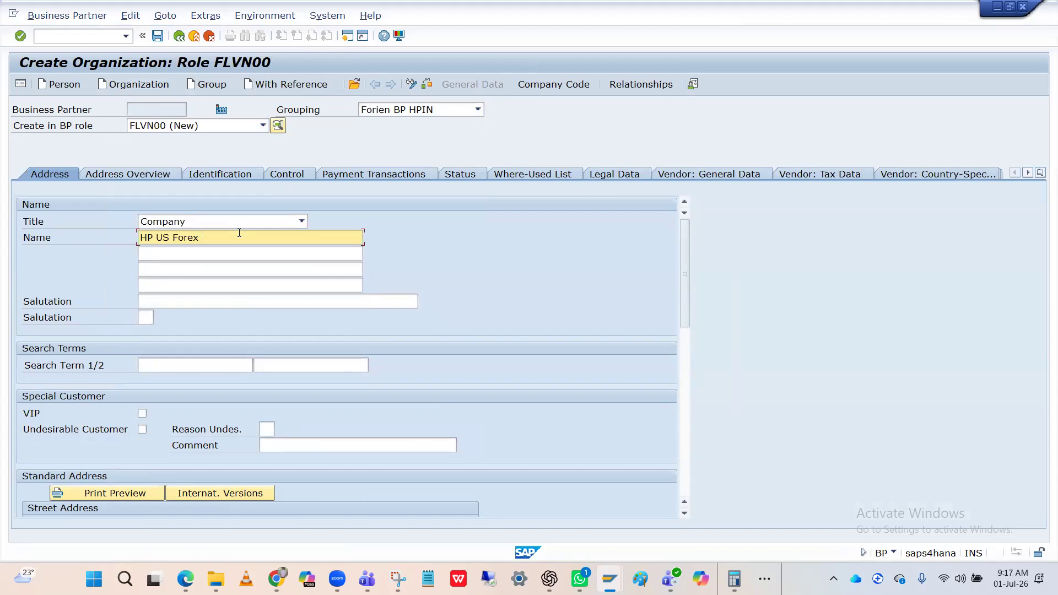
{"action": "key", "text": "Return"}
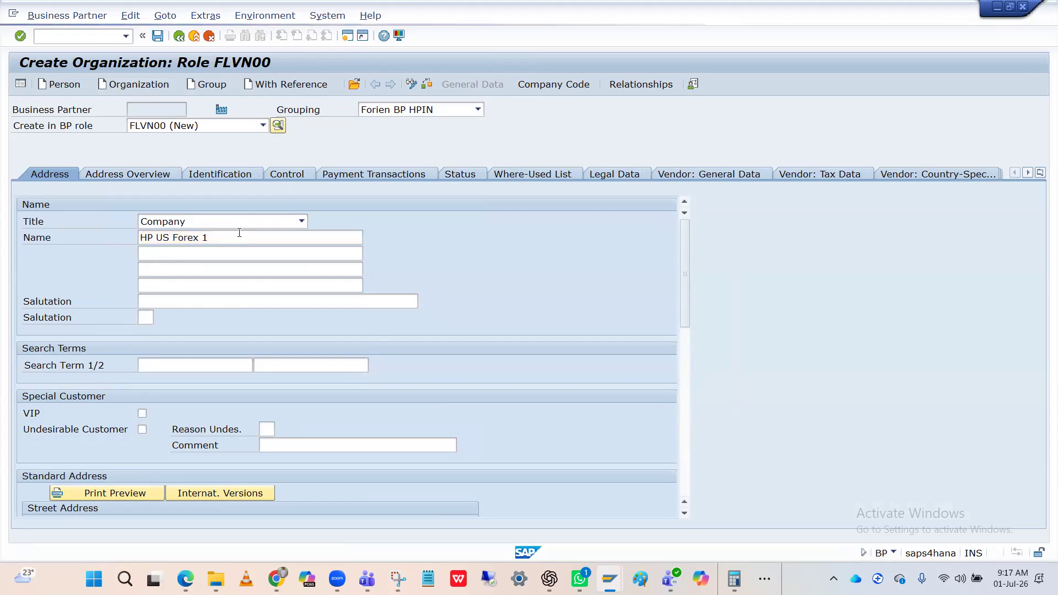
Enter LOss angelies as the city in the organization's street address
{"action": "scroll", "coordinate": [124, 248], "scroll_direction": "down", "scroll_amount": 3}
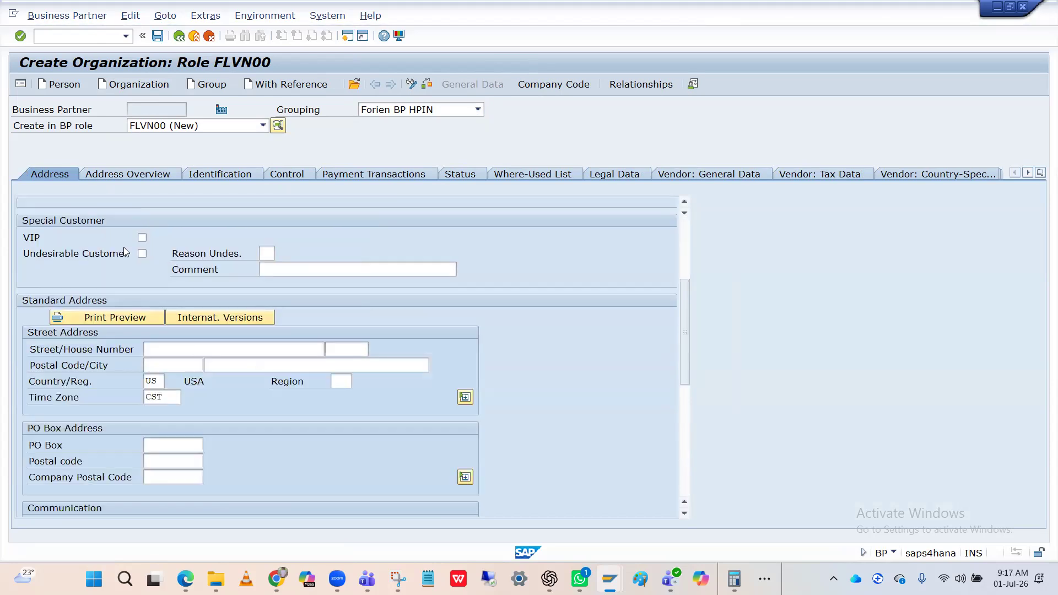
{"action": "scroll", "coordinate": [177, 427], "scroll_direction": "down", "scroll_amount": 3}
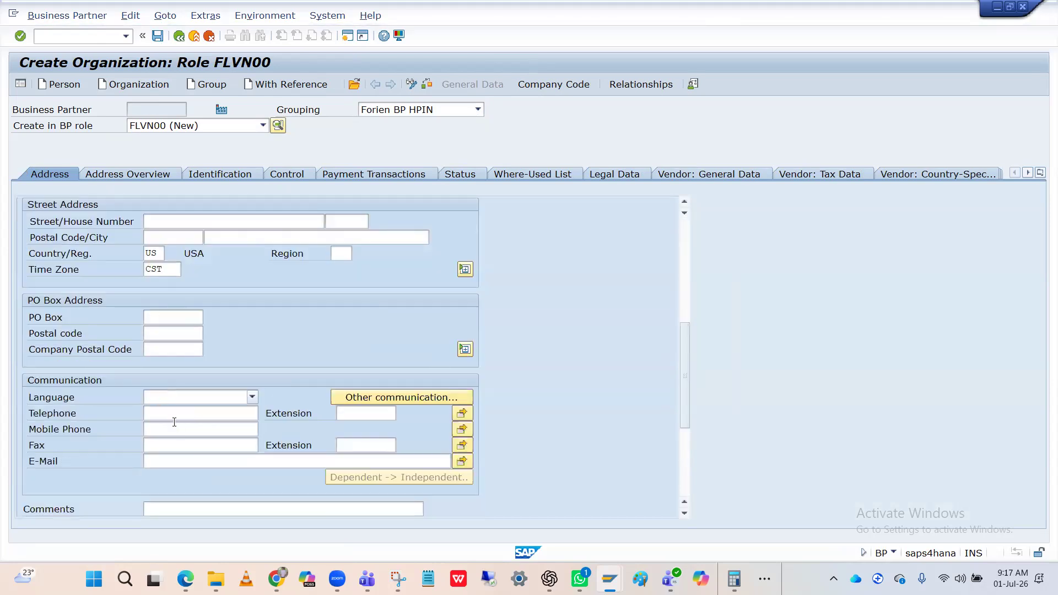
{"action": "scroll", "coordinate": [177, 424], "scroll_direction": "up", "scroll_amount": 1}
{"action": "left_click", "coordinate": [222, 302]}
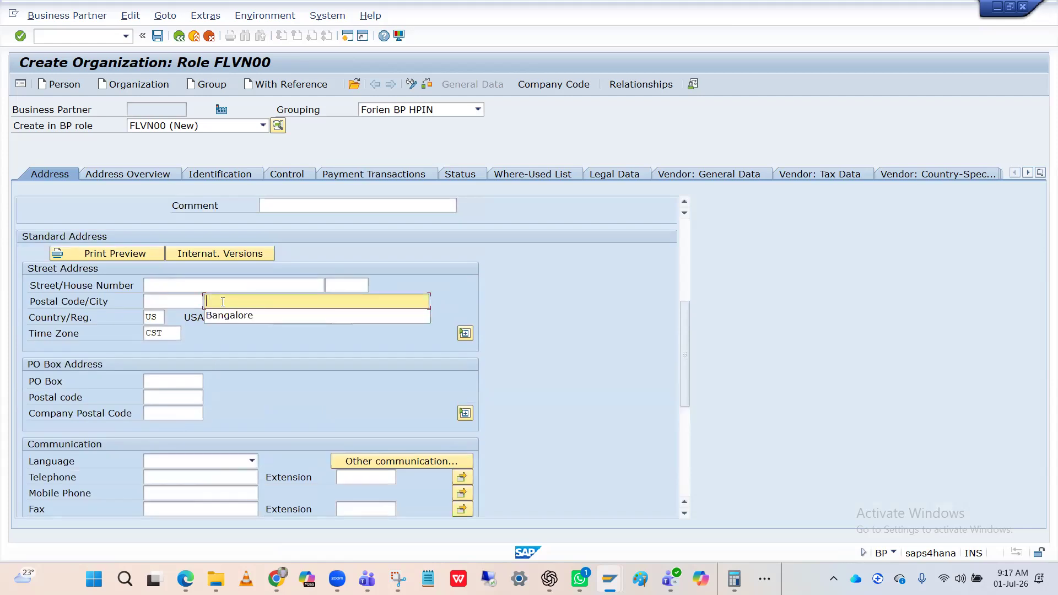
{"action": "type", "text": "LOss"}
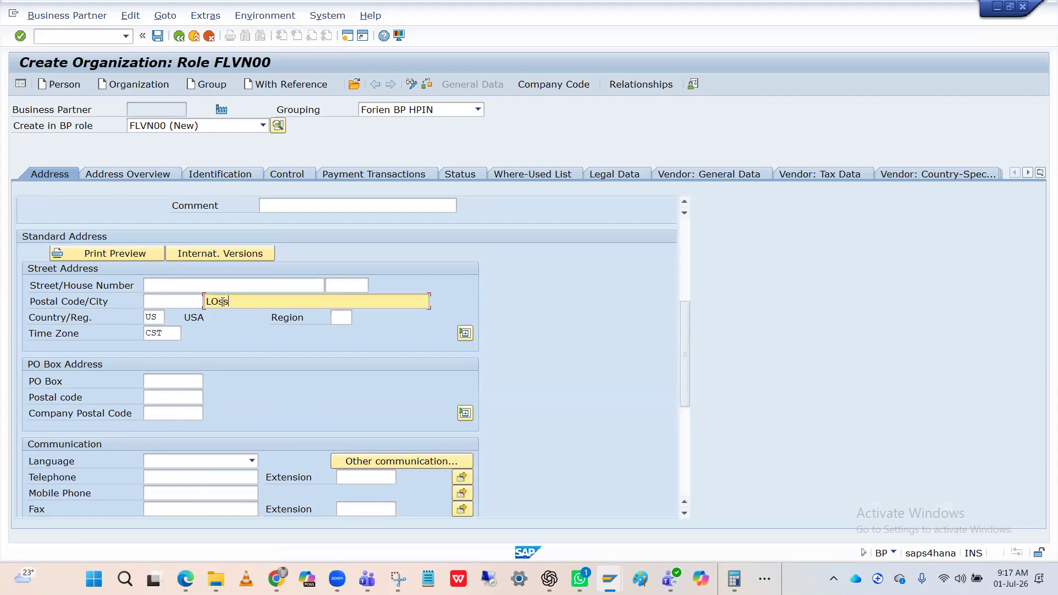
{"action": "type", "text": " angelies"}
{"action": "key", "text": "Return"}
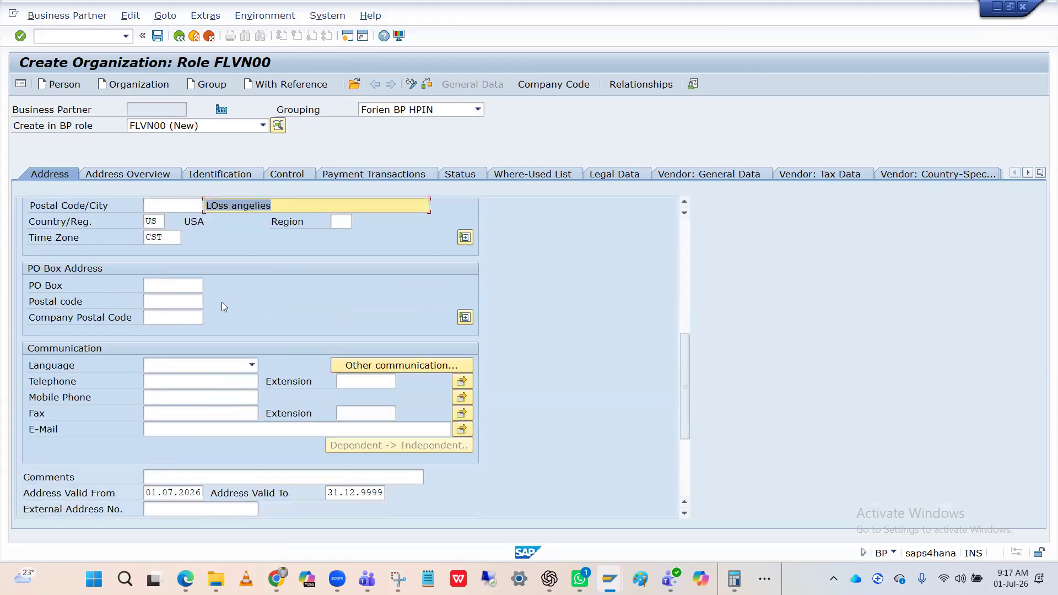
Set the organization's communication language to English
{"action": "scroll", "coordinate": [223, 302], "scroll_direction": "down", "scroll_amount": 3}
{"action": "scroll", "coordinate": [221, 302], "scroll_direction": "up", "scroll_amount": 4}
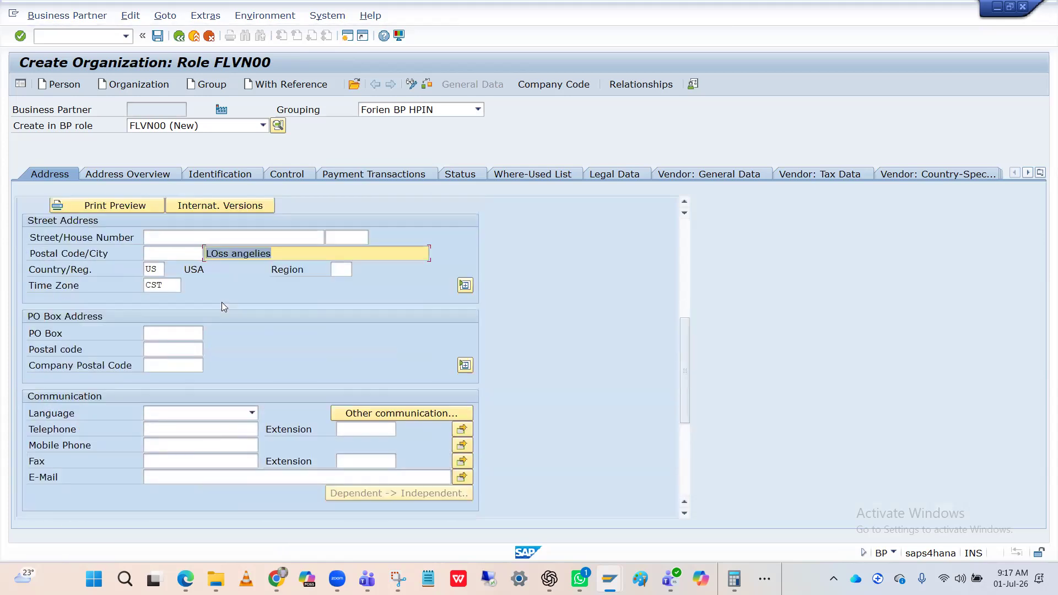
{"action": "left_click", "coordinate": [209, 414]}
{"action": "key", "text": "e"}
{"action": "key", "text": "Return"}
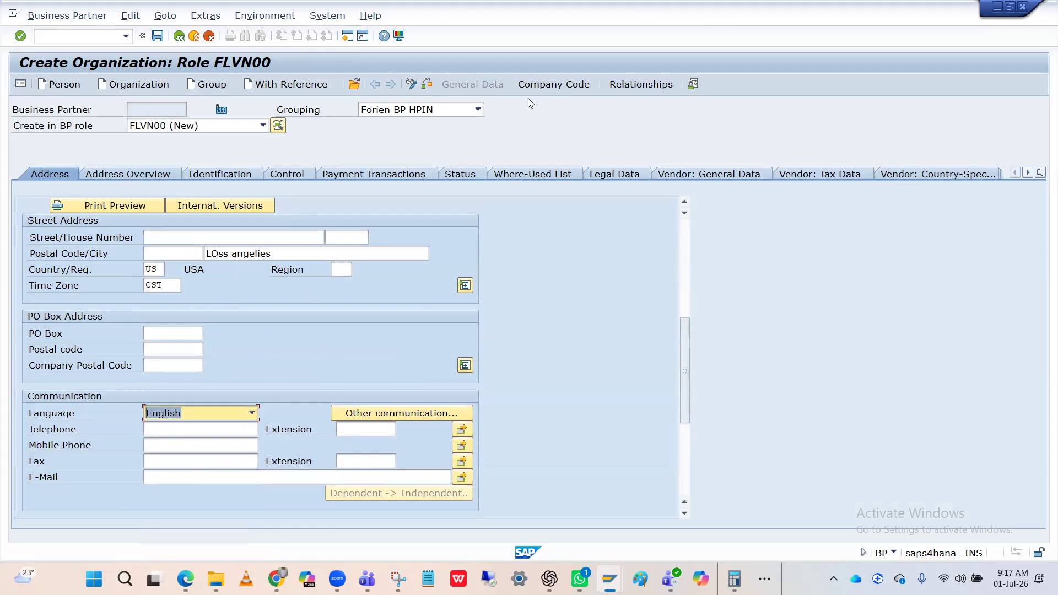
Add company code HPIN to the vendor and assign reconciliation account 199992 (Sundry Cred US-1)
{"action": "left_click", "coordinate": [539, 90]}
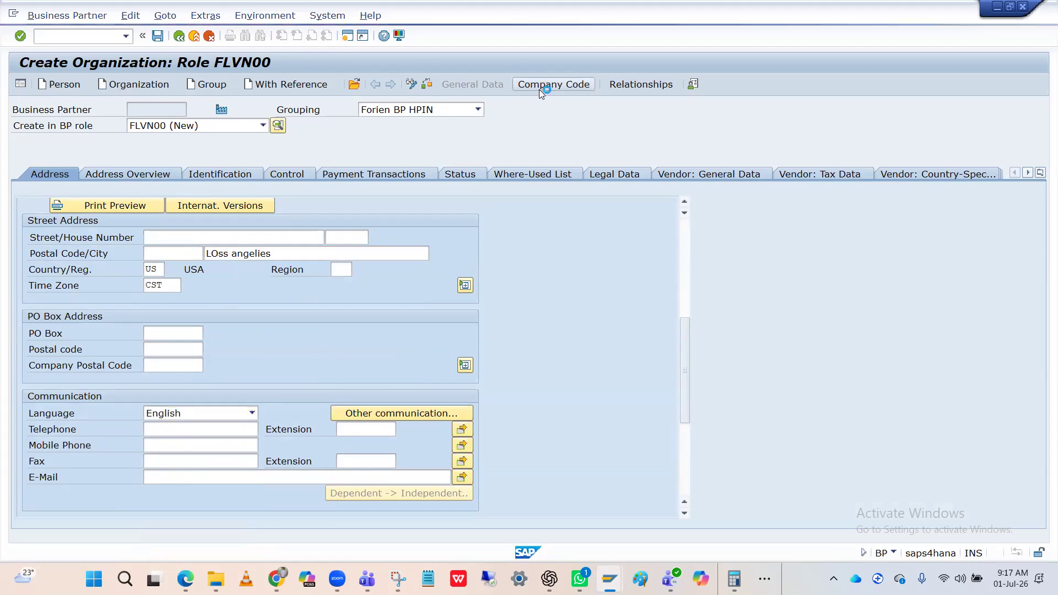
{"action": "key", "text": "Down"}
{"action": "key", "text": "Return"}
{"action": "key", "text": "Return"}
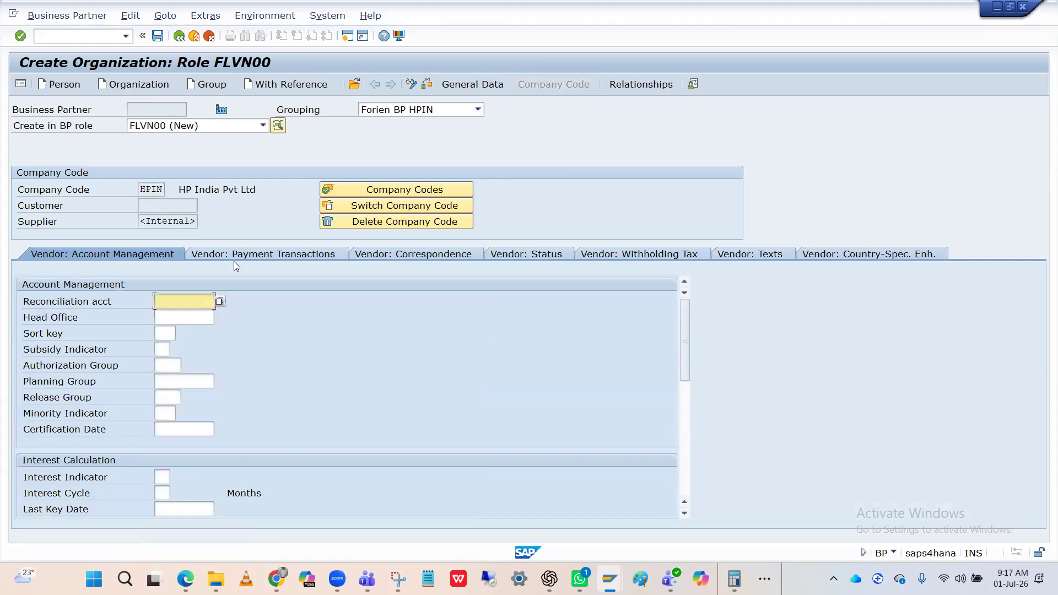
{"action": "key", "text": "Down"}
{"action": "key", "text": "Return"}
{"action": "key", "text": "Return"}
Set the vendor's terms of payment to 0001 and save the business partner
{"action": "left_click", "coordinate": [263, 256]}
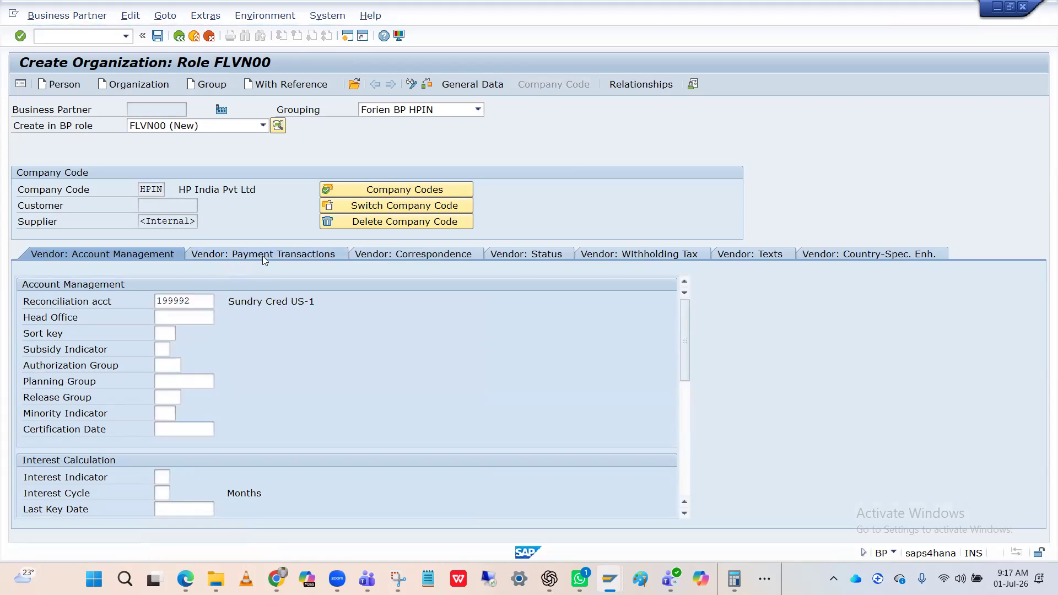
{"action": "key", "text": "Down"}
{"action": "key", "text": "Return"}
{"action": "key", "text": "Return"}
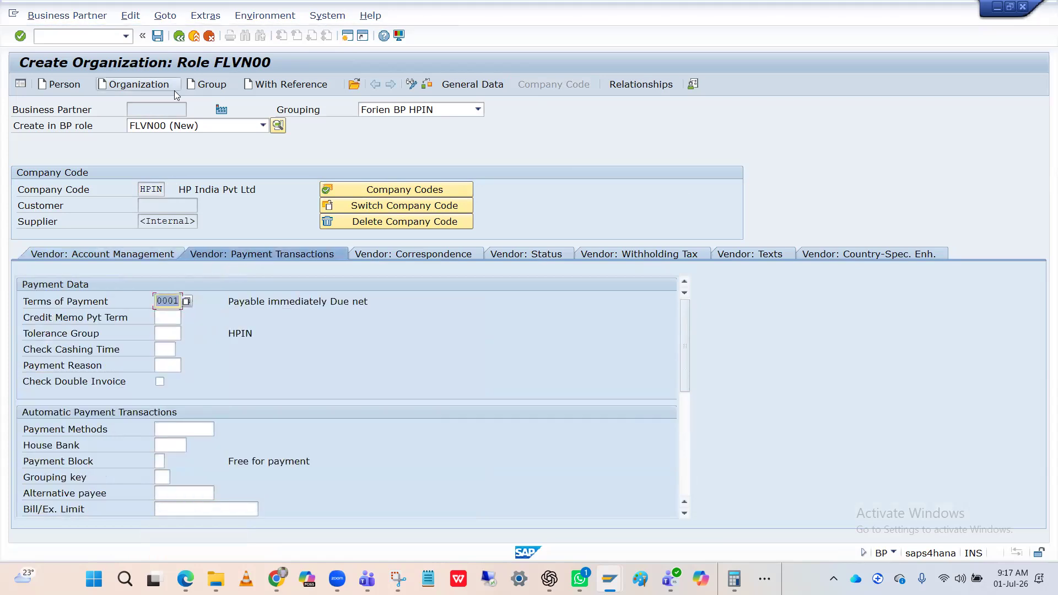
{"action": "left_click", "coordinate": [156, 38]}
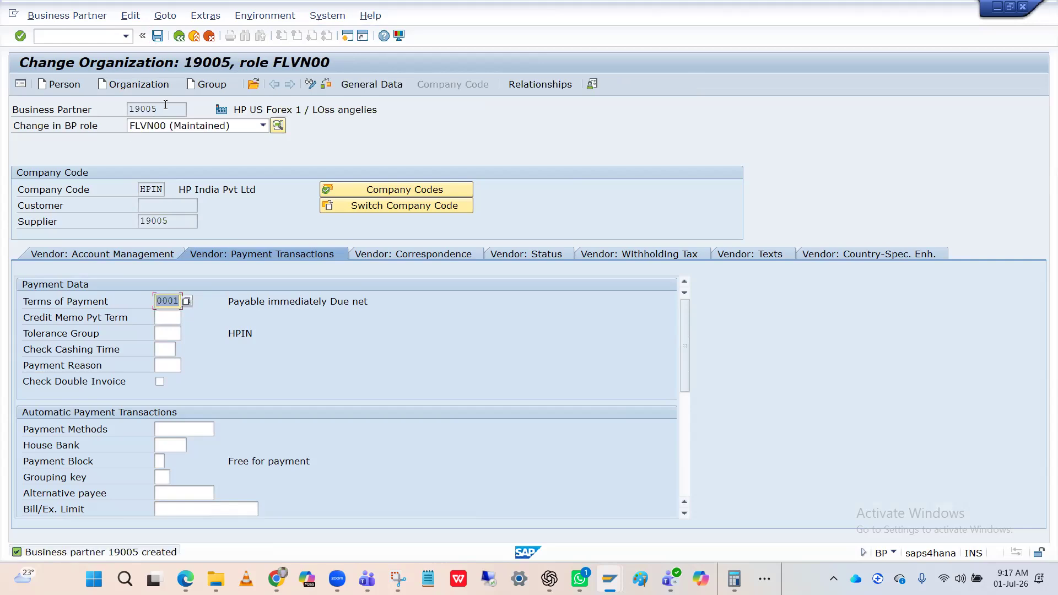
Copy the new business partner's number and start the supplier invoice transaction FB60
{"action": "left_click_drag", "start_coordinate": [164, 106], "coordinate": [120, 111]}
{"action": "key", "text": "ctrl+c"}
{"action": "left_click", "coordinate": [94, 35]}
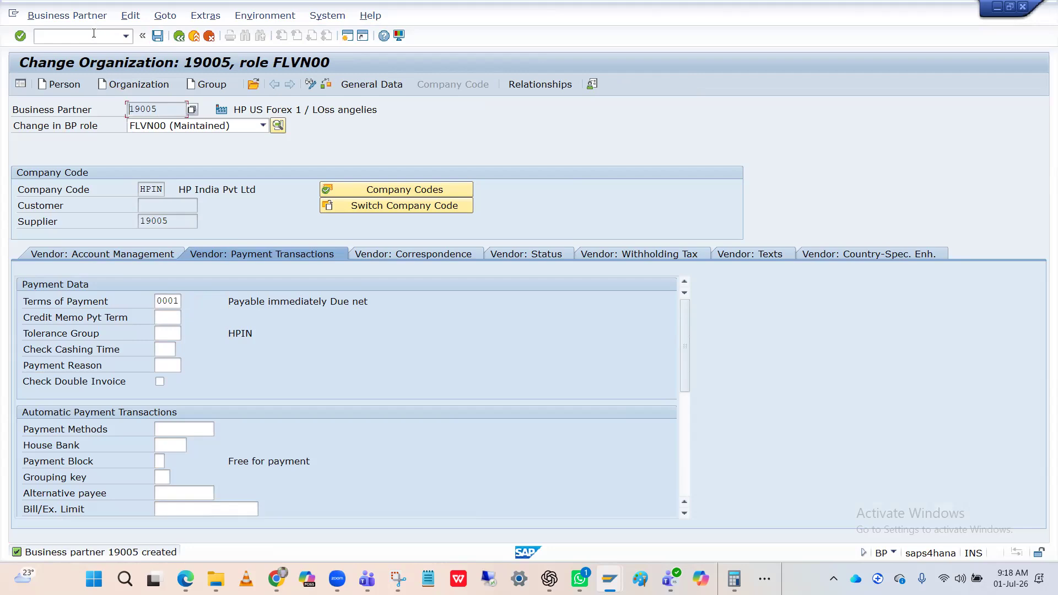
{"action": "type", "text": "/nFb60"}
{"action": "key", "text": "Return"}
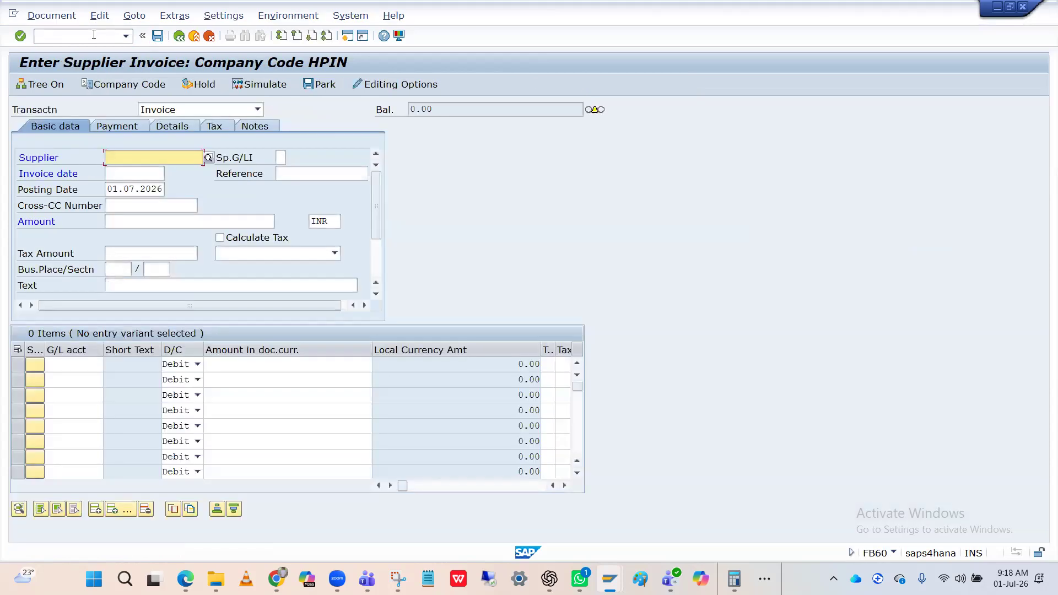
Enter the newly created vendor as the invoice's supplier and set both invoice date and posting date to 26.06.2026
{"action": "type", "text": "19005"}
{"action": "key", "text": "Tab"}
{"action": "key", "text": "Tab"}
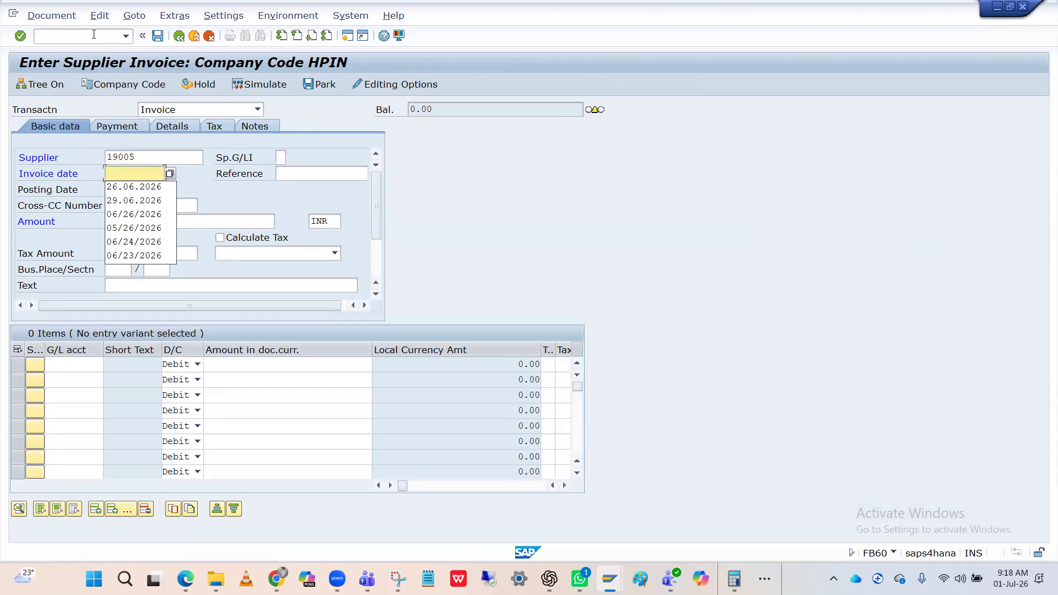
{"action": "left_click", "coordinate": [145, 186]}
{"action": "key", "text": "Tab"}
{"action": "key", "text": "Tab"}
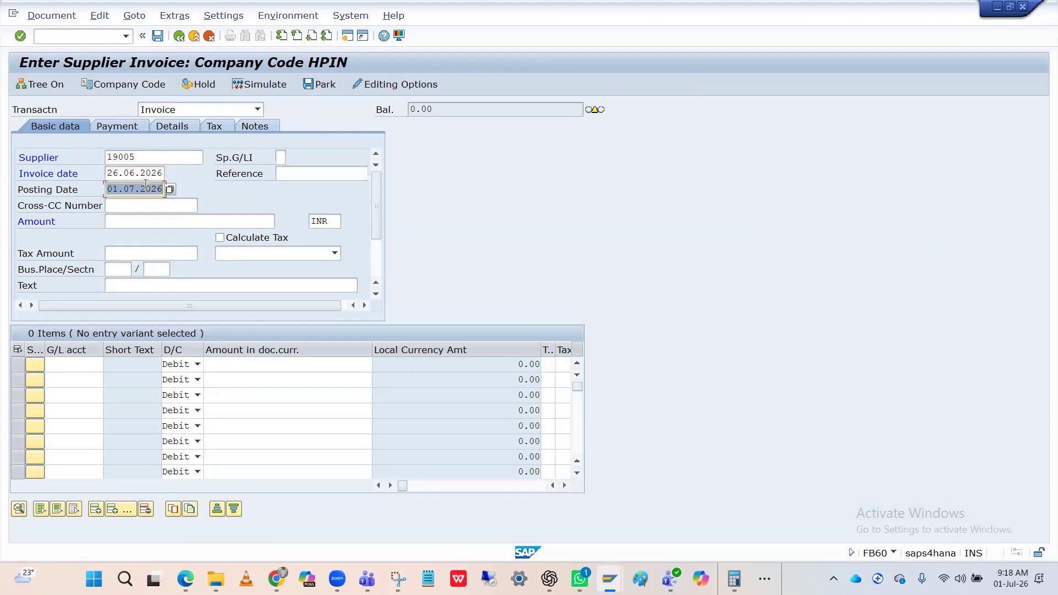
{"action": "key", "text": "BackSpace"}
{"action": "key", "text": "Down"}
{"action": "key", "text": "Return"}
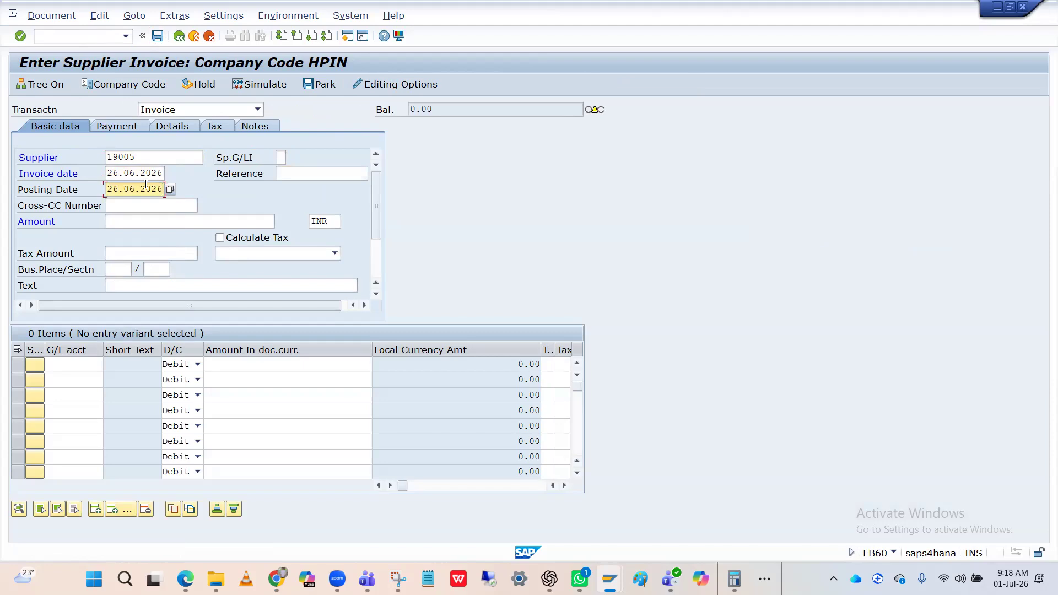
Set the invoice amount to 5000 and its currency to USD
{"action": "key", "text": "Tab"}
{"action": "key", "text": "Tab"}
{"action": "key", "text": "BackSpace"}
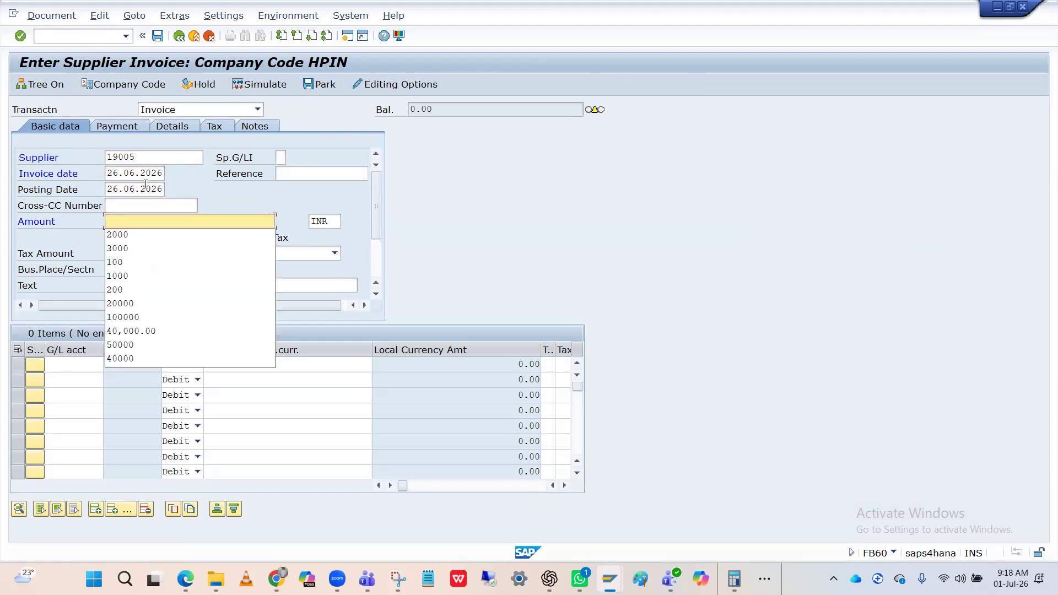
{"action": "type", "text": "5000"}
{"action": "key", "text": "Tab"}
{"action": "key", "text": "BackSpace"}
{"action": "type", "text": "USD"}
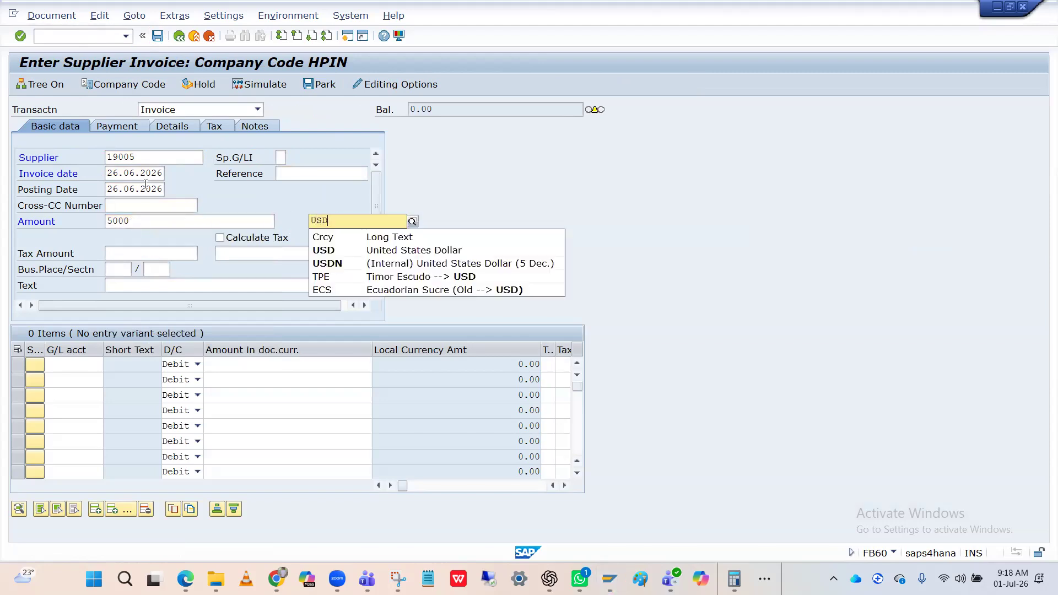
Enter a debit line item on G/L account 300002 for 5000 in document currency
{"action": "left_click", "coordinate": [87, 362]}
{"action": "type", "text": "300002"}
{"action": "key", "text": "Tab"}
{"action": "key", "text": "Tab"}
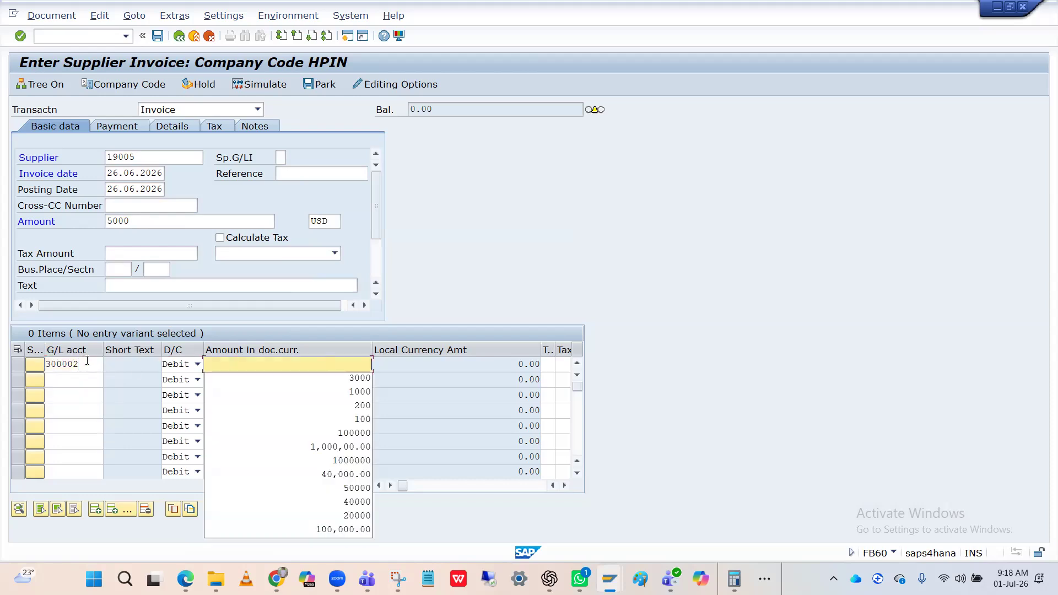
{"action": "type", "text": "5000"}
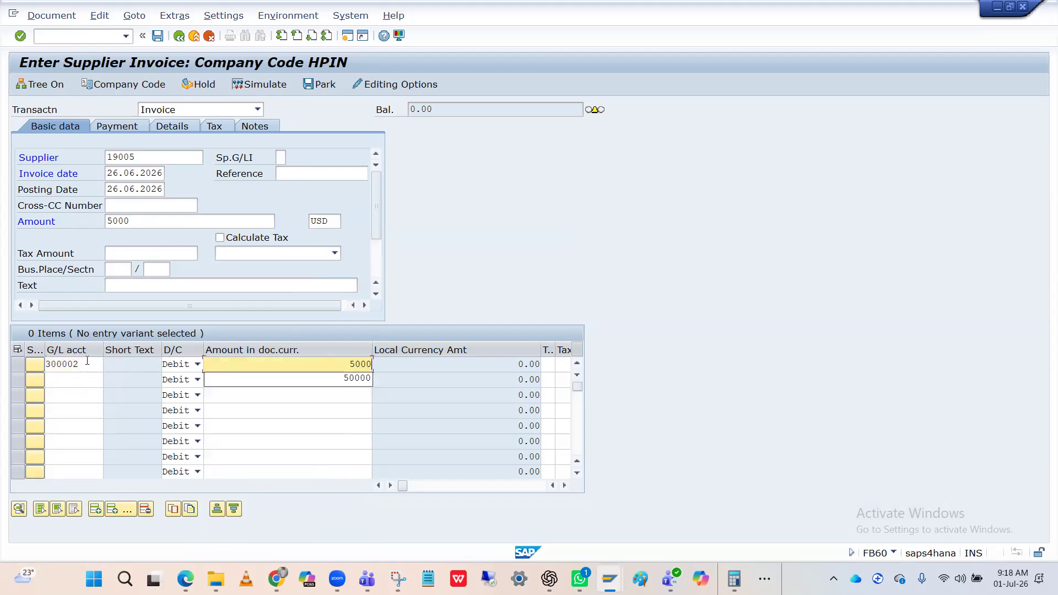
Assign cost center FIN to the debit line item and confirm the entry
{"action": "key", "text": "Tab"}
{"action": "key", "text": "Tab"}
{"action": "key", "text": "Tab"}
{"action": "key", "text": "Tab"}
{"action": "key", "text": "Tab"}
{"action": "key", "text": "Tab"}
{"action": "key", "text": "Tab"}
{"action": "key", "text": "Tab"}
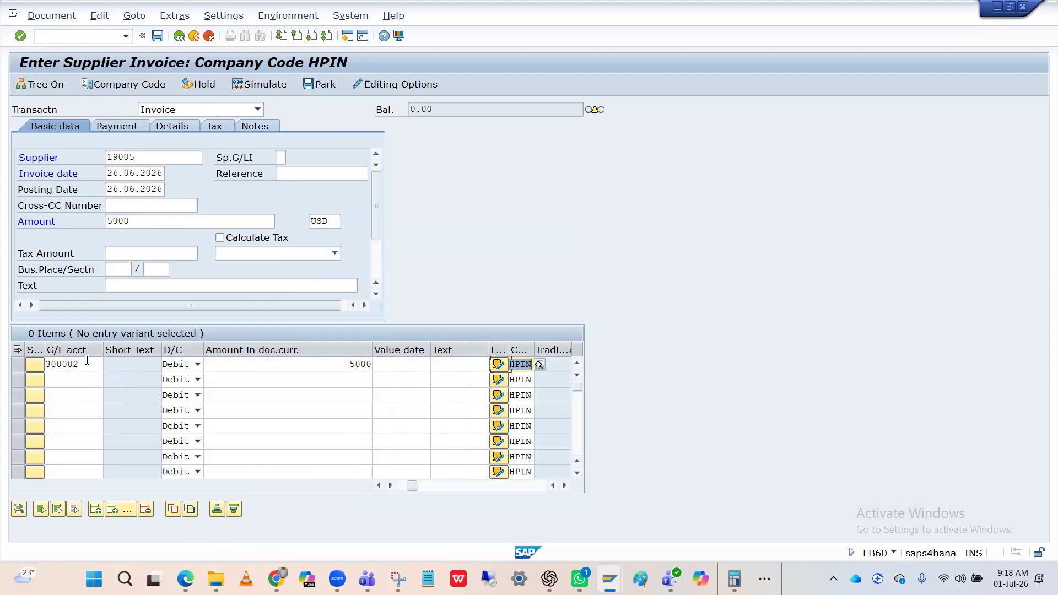
{"action": "key", "text": "Down"}
{"action": "key", "text": "Down"}
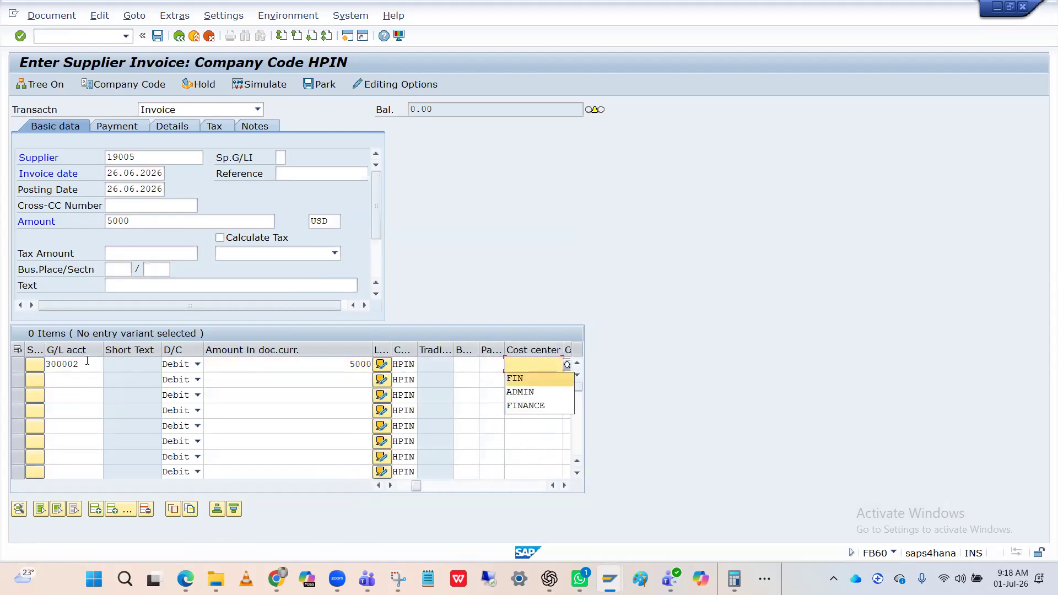
{"action": "key", "text": "Return"}
{"action": "key", "text": "Return"}
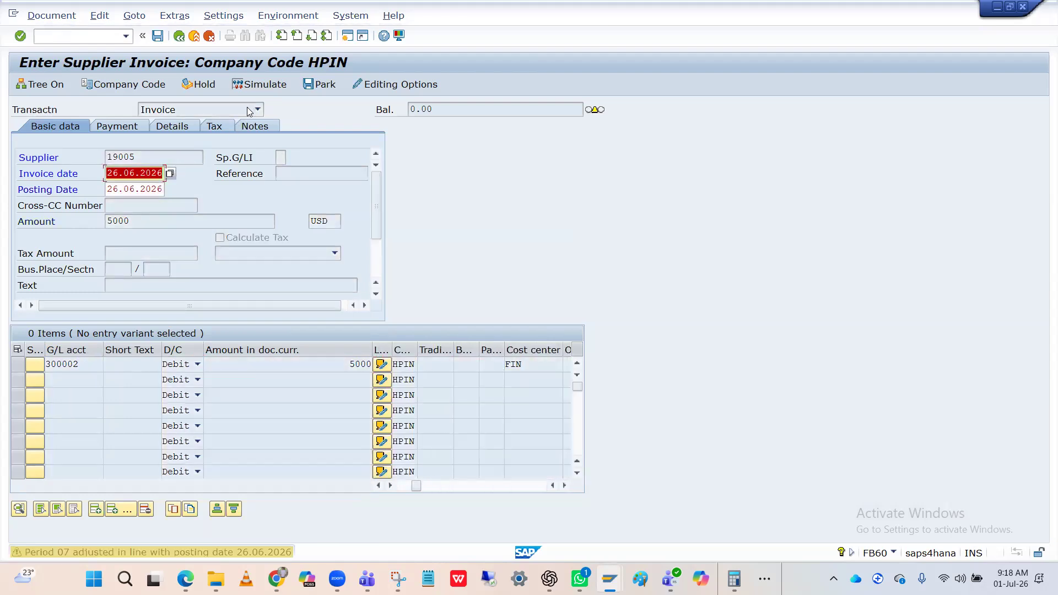
Acknowledge the posting period adjustment, simulate the supplier invoice and post it
{"action": "left_click", "coordinate": [257, 86]}
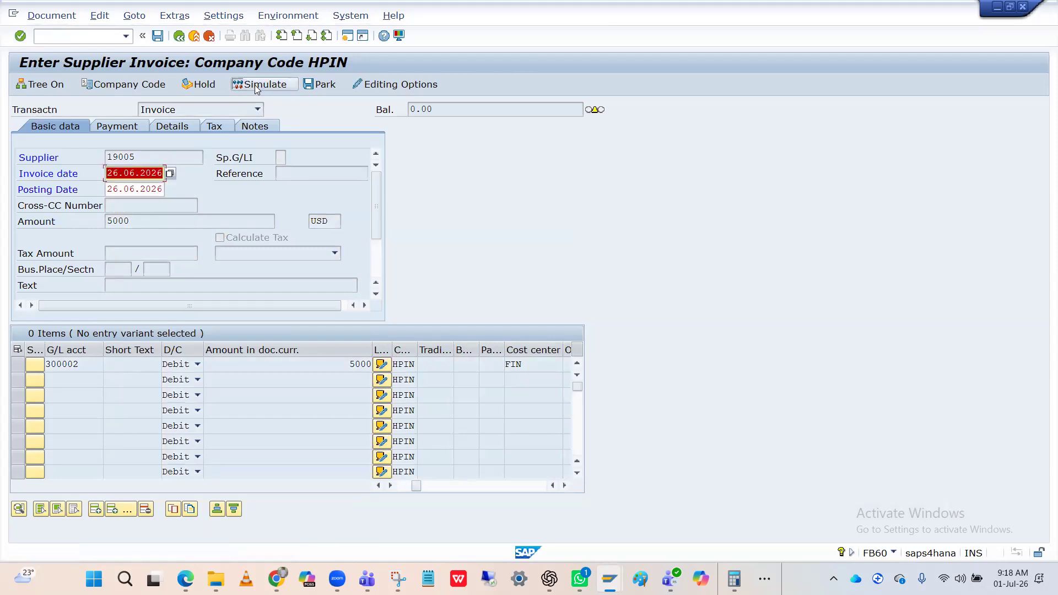
{"action": "left_click", "coordinate": [256, 89]}
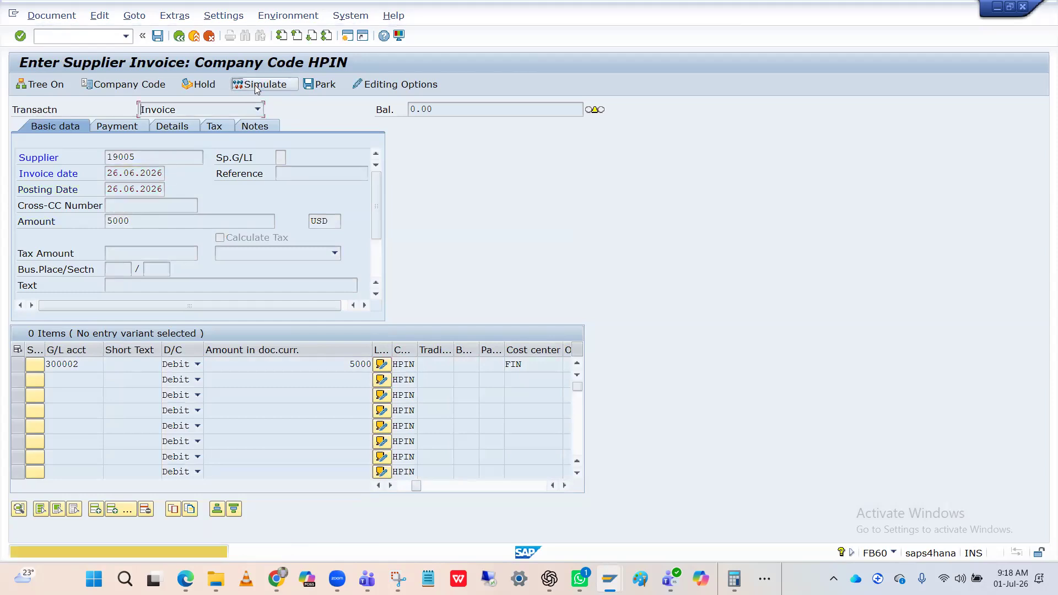
{"action": "left_click", "coordinate": [257, 90]}
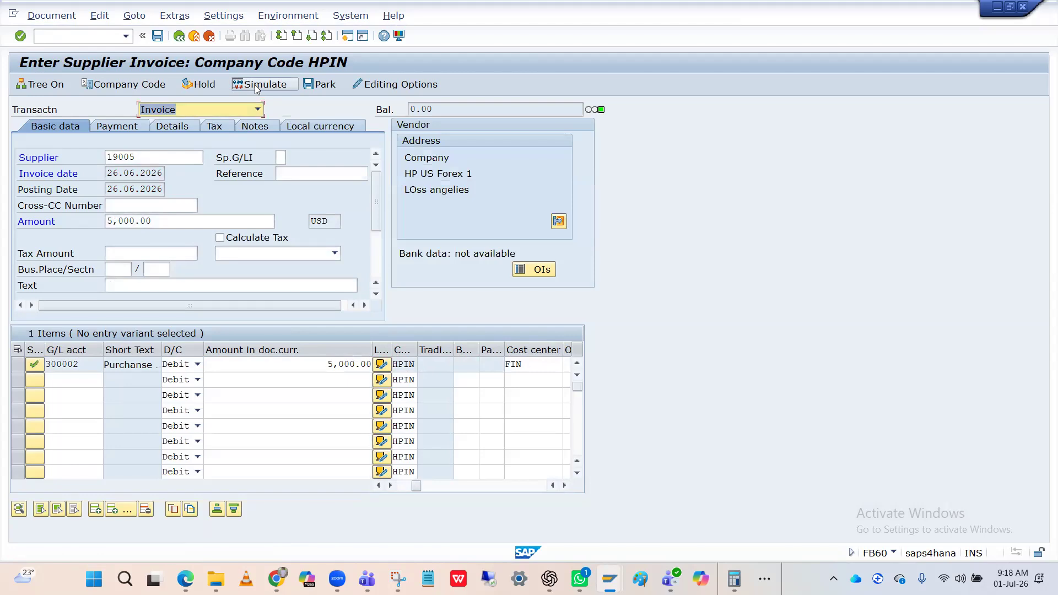
{"action": "left_click", "coordinate": [257, 87]}
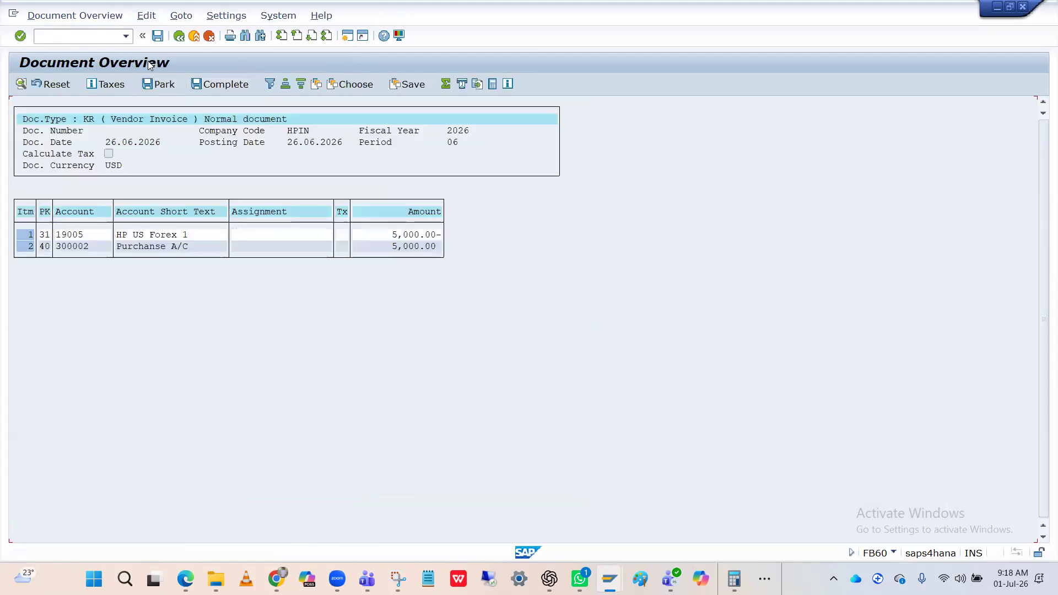
{"action": "left_click", "coordinate": [157, 36]}
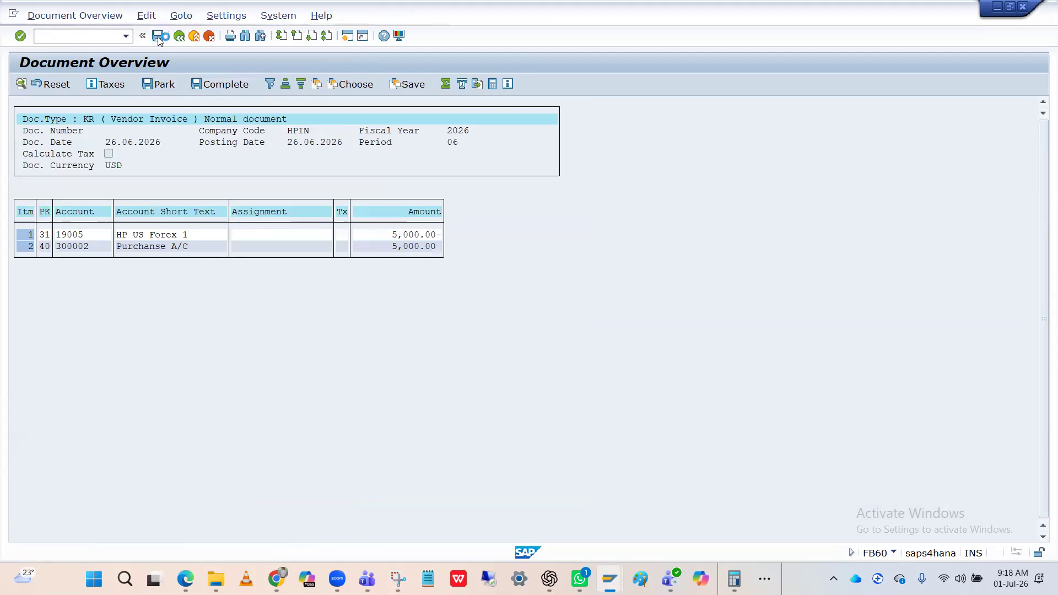
In the Clear Vendor session, run FBL1N to display the new vendor's open line items in company code HPIN
{"action": "key", "text": "alt+Tab"}
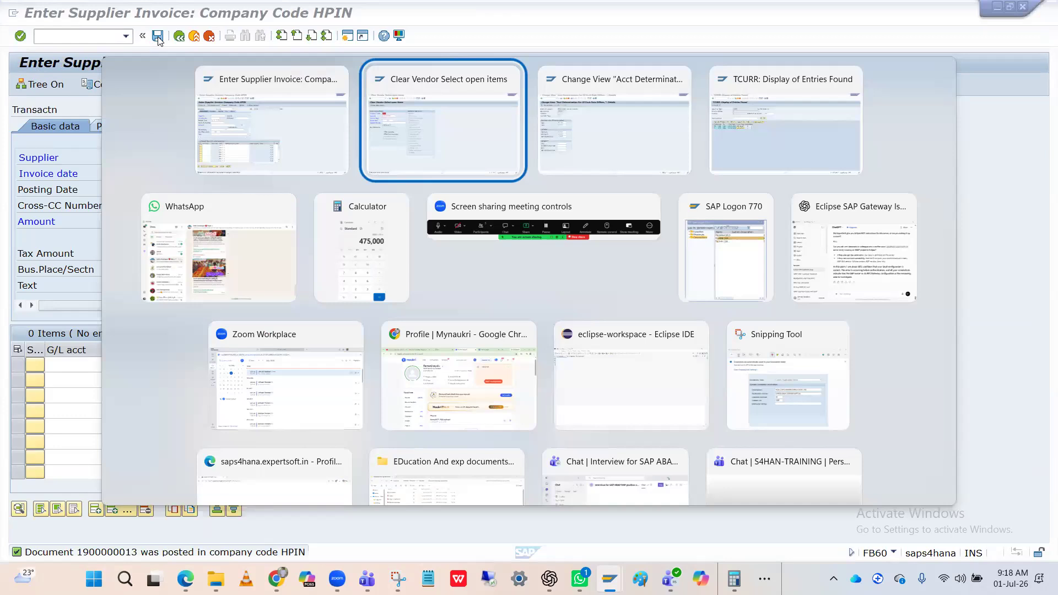
{"action": "type", "text": "/nf"}
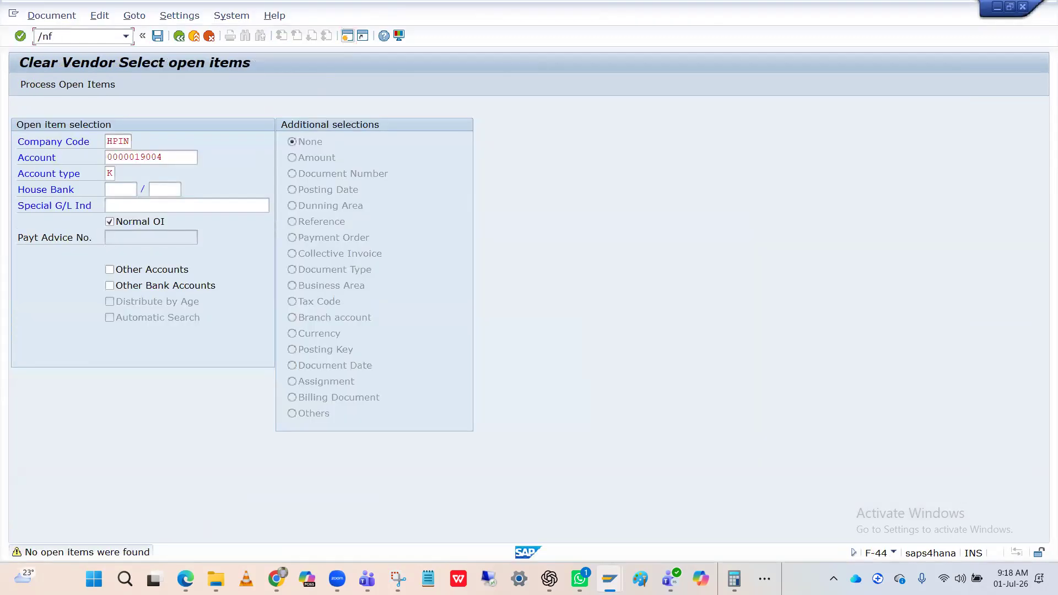
{"action": "type", "text": "bl1n"}
{"action": "key", "text": "Return"}
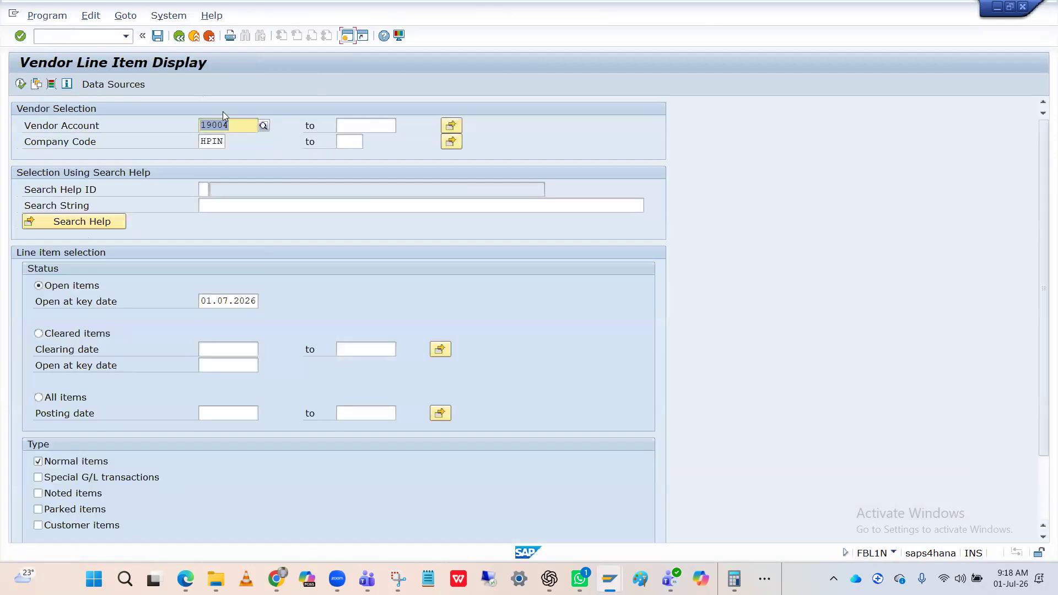
{"action": "type", "text": "19005"}
{"action": "left_click", "coordinate": [24, 86]}
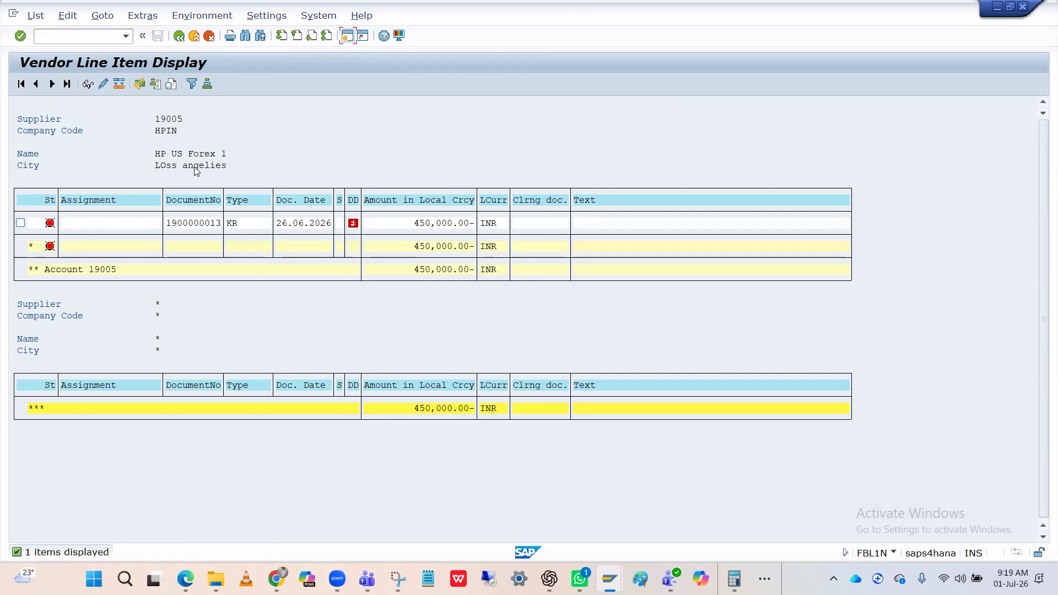
Switch to the session showing the exchange rate account determination and start outgoing payment transaction F-53 there
{"action": "key", "text": "F3"}
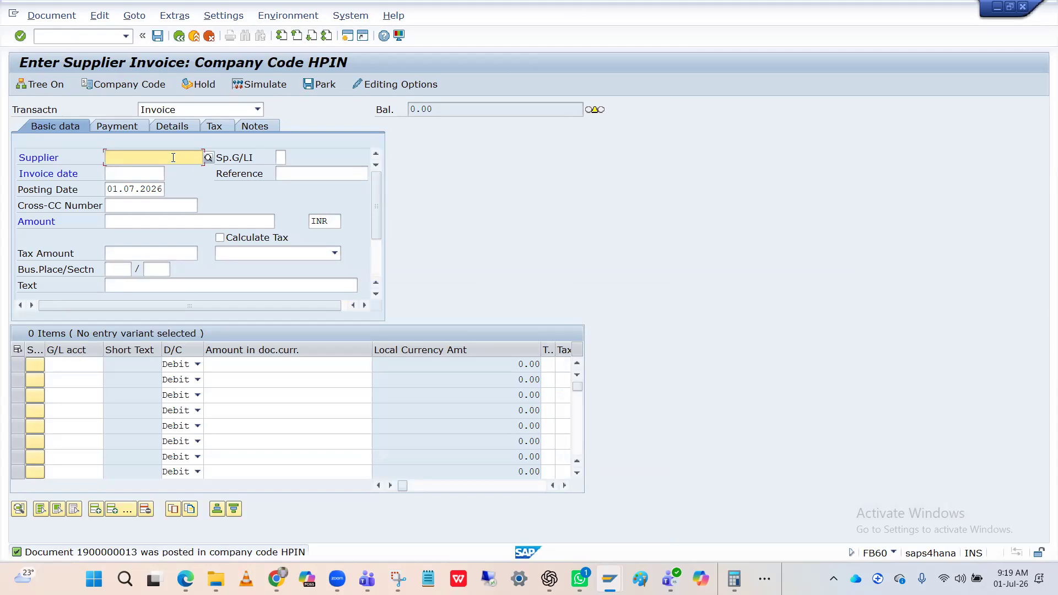
{"action": "key", "text": "alt+Tab"}
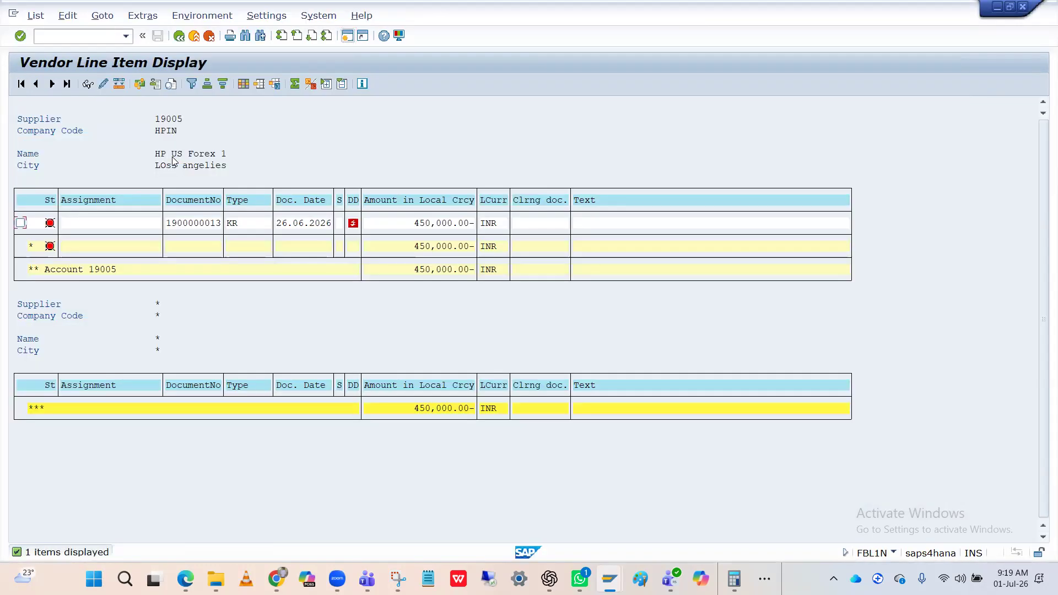
{"action": "left_click", "coordinate": [105, 37]}
{"action": "key", "text": "alt+Tab"}
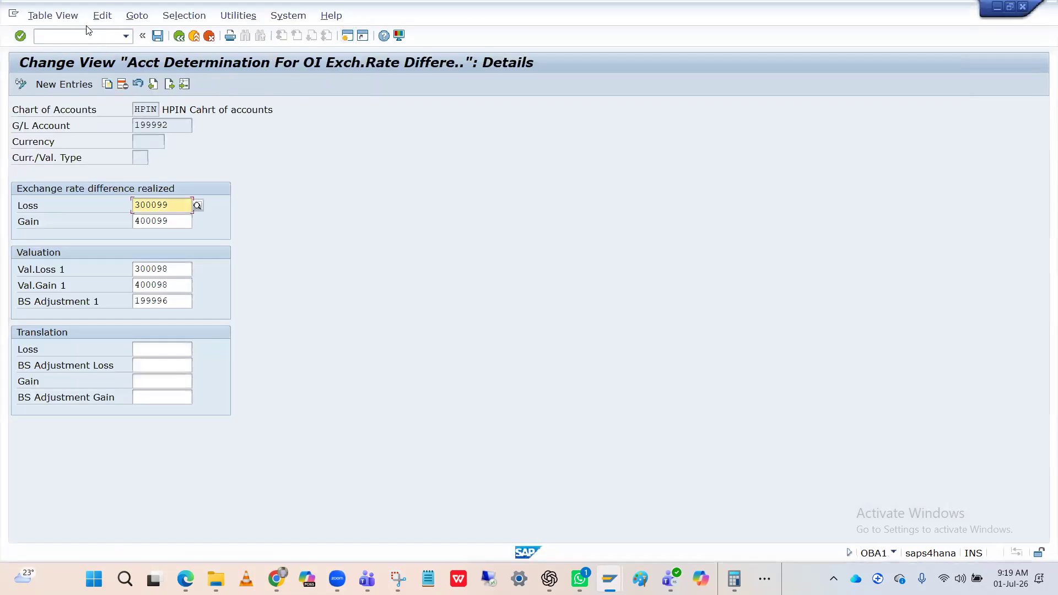
{"action": "type", "text": "/n"}
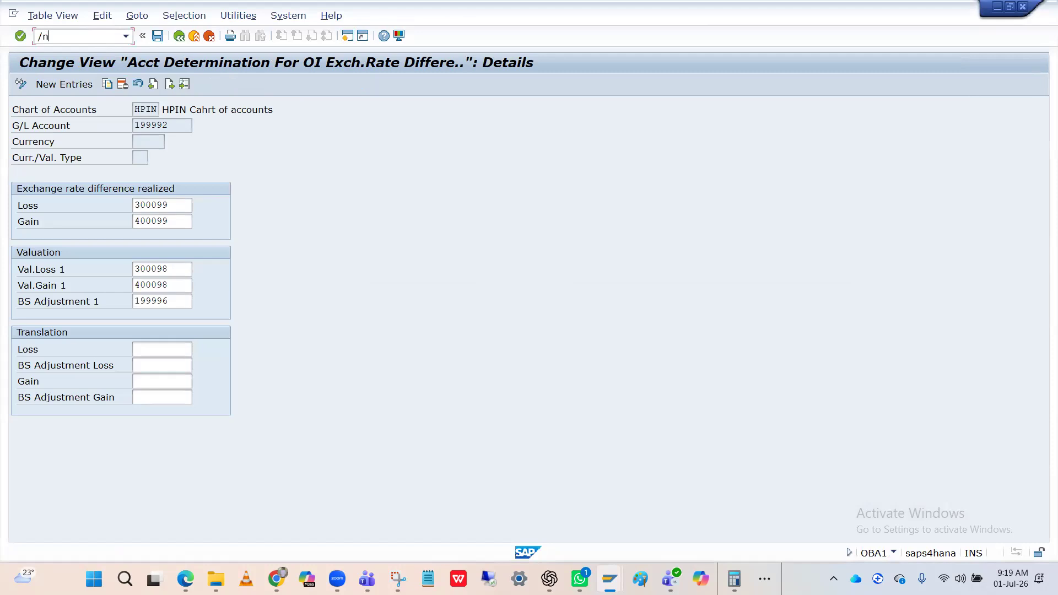
{"action": "type", "text": "f-53"}
{"action": "key", "text": "Return"}
{"action": "key", "text": "Down"}
{"action": "key", "text": "Down"}
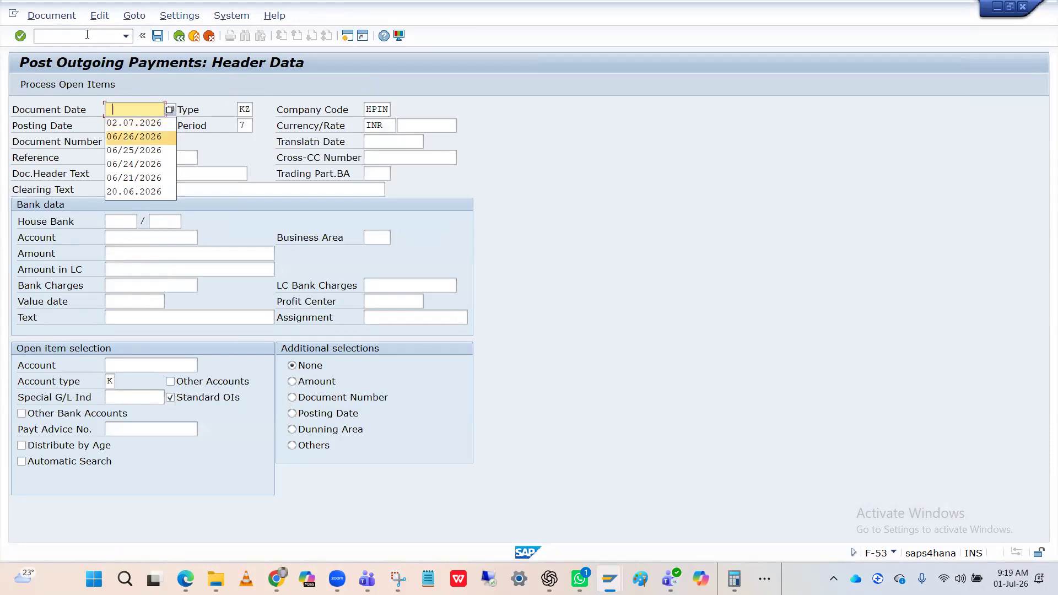
{"action": "key", "text": "Return"}
{"action": "key", "text": "BackSpace"}
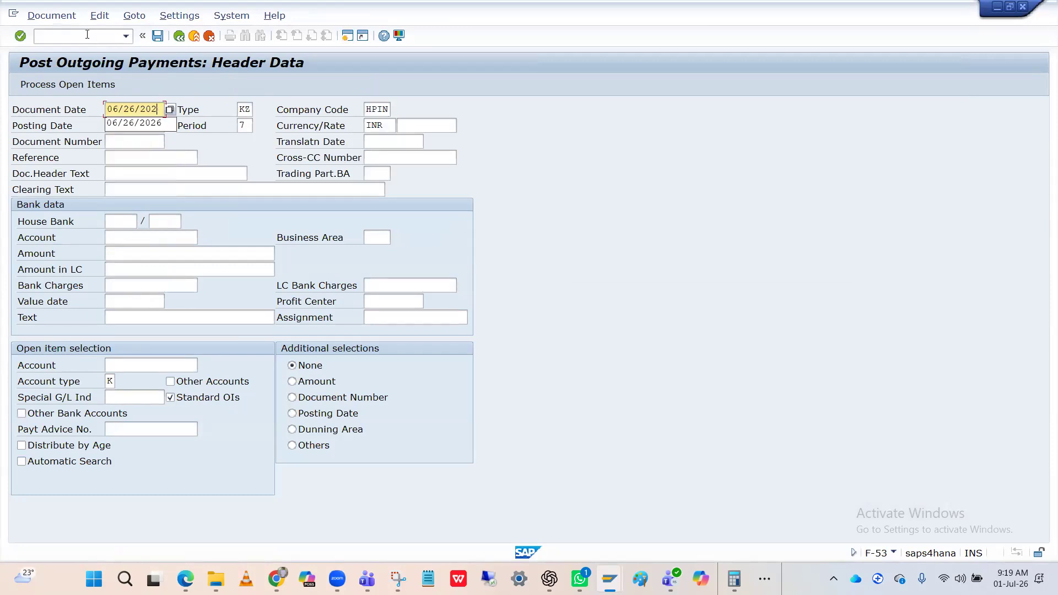
{"action": "key", "text": "BackSpace"}
{"action": "key", "text": "BackSpace"}
{"action": "key", "text": "BackSpace"}
{"action": "key", "text": "BackSpace"}
{"action": "key", "text": "BackSpace"}
{"action": "key", "text": "BackSpace"}
{"action": "key", "text": "BackSpace"}
{"action": "key", "text": "BackSpace"}
{"action": "key", "text": "BackSpace"}
Set the payment's document date and posting date to 02.07.2026 and its currency to USD
{"action": "key", "text": "Down"}
{"action": "key", "text": "Tab"}
{"action": "key", "text": "Tab"}
{"action": "key", "text": "BackSpace"}
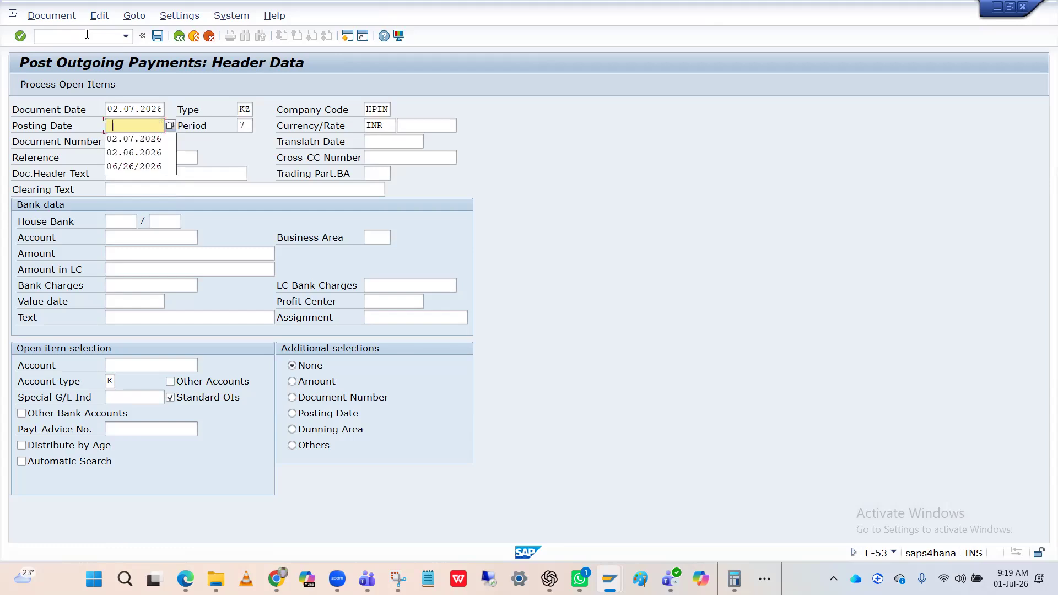
{"action": "key", "text": "Down"}
{"action": "key", "text": "Return"}
{"action": "key", "text": "Tab"}
{"action": "key", "text": "Tab"}
{"action": "type", "text": "USD"}
{"action": "key", "text": "Tab"}
{"action": "key", "text": "Tab"}
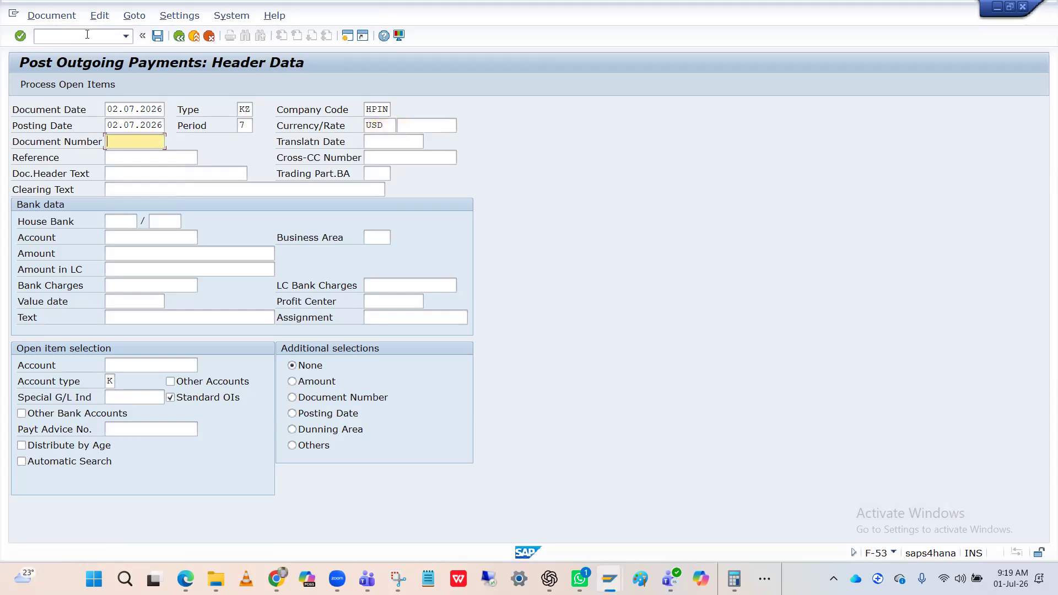
Switch to the TCURR table session and check the INR and USD exchange rates valid from 02.07.2026
{"action": "left_click", "coordinate": [157, 125]}
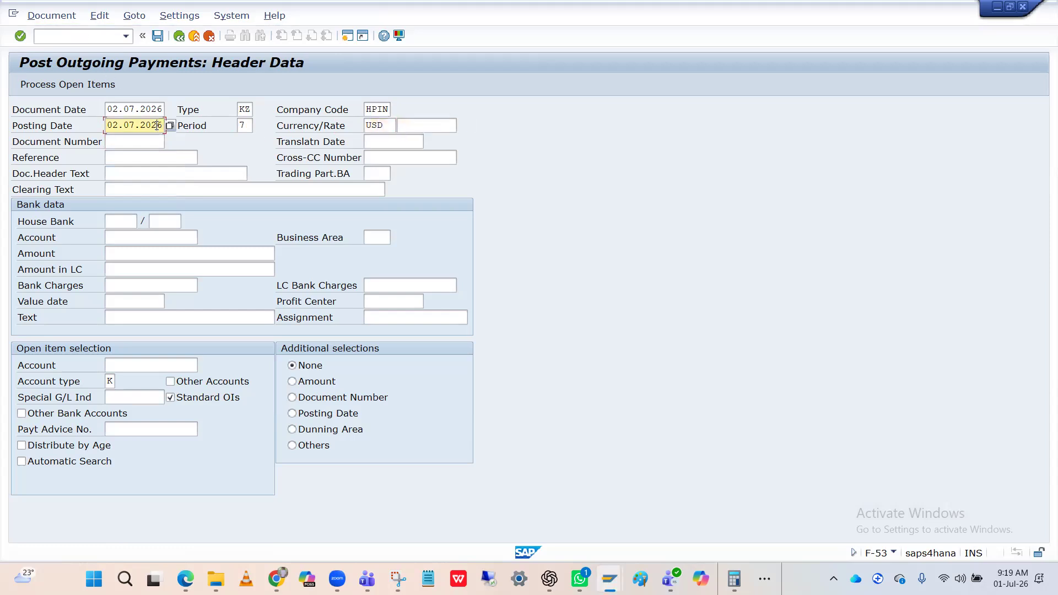
{"action": "key", "text": "alt+Tab"}
{"action": "key", "text": "alt+Tab"}
{"action": "key", "text": "alt+Tab"}
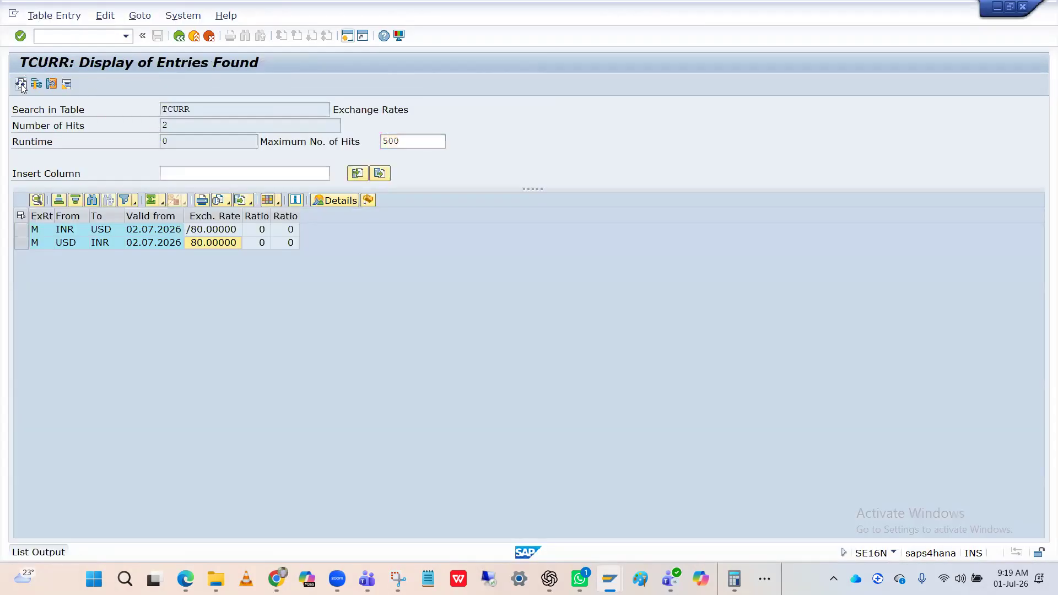
{"action": "left_click", "coordinate": [161, 243]}
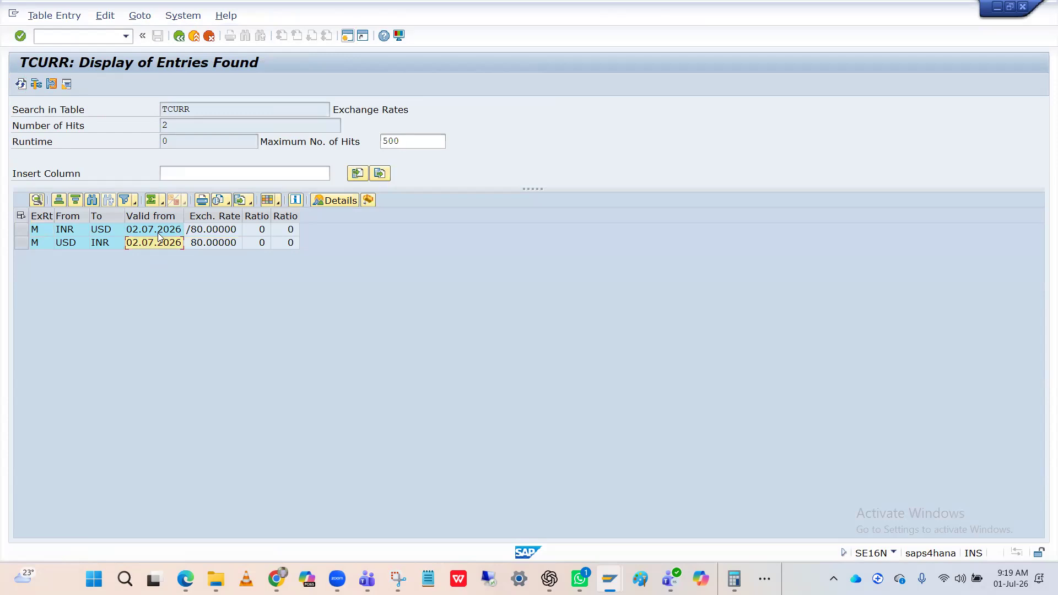
{"action": "left_click", "coordinate": [159, 229]}
Return to the TCURR selection, widen the Valid from date criterion and redisplay the exchange rate entries
{"action": "left_click", "coordinate": [179, 37]}
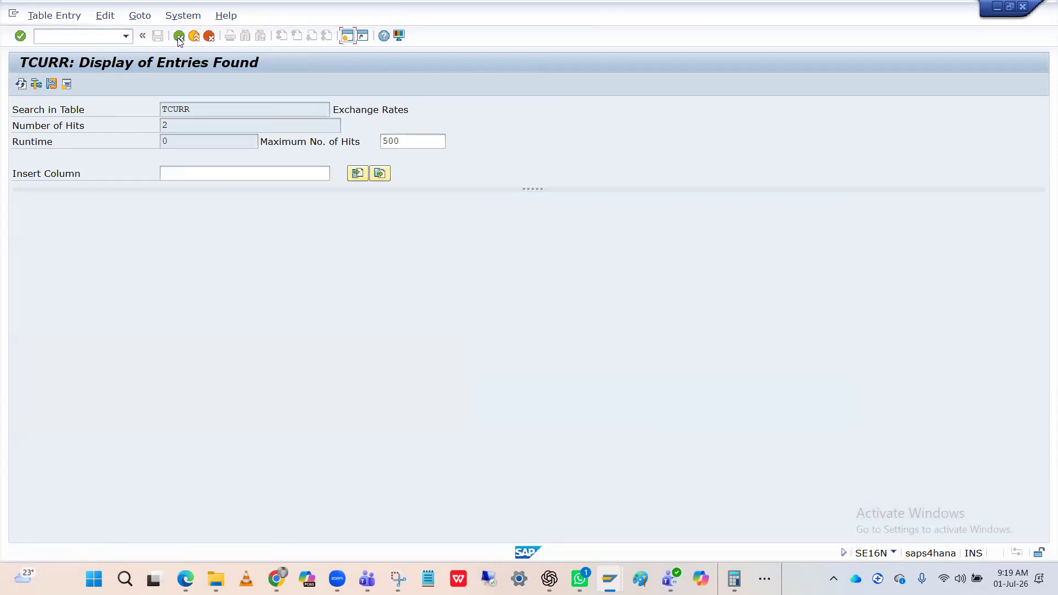
{"action": "left_click", "coordinate": [317, 298]}
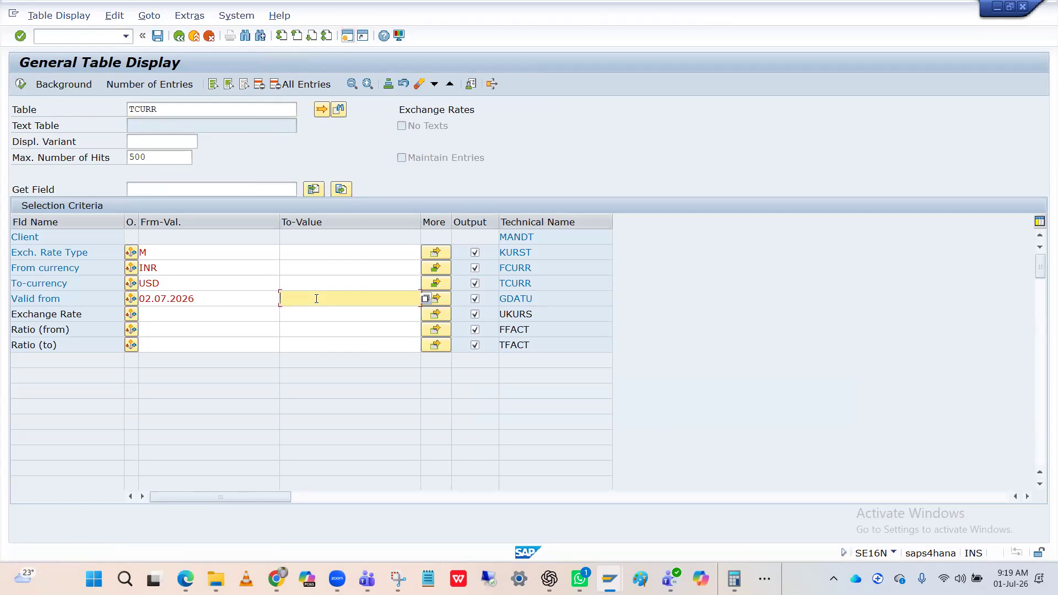
{"action": "left_click", "coordinate": [316, 298]}
{"action": "left_click", "coordinate": [319, 312]}
{"action": "left_click", "coordinate": [19, 84]}
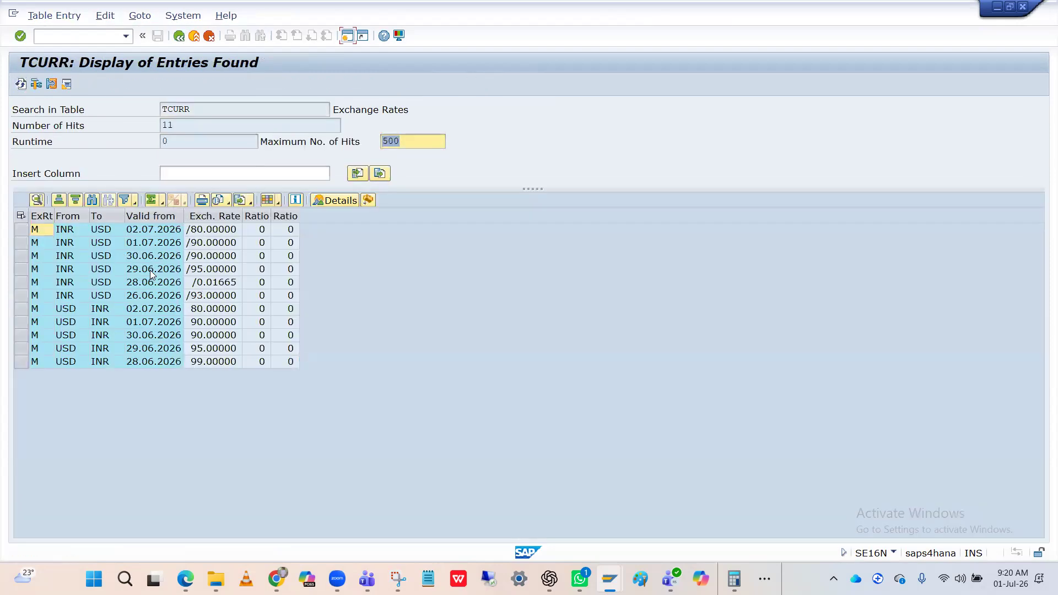
Compare the INR to USD exchange rate entries valid from 26.06.2026 and 29.06.2026
{"action": "left_click", "coordinate": [152, 296]}
{"action": "left_click", "coordinate": [22, 296]}
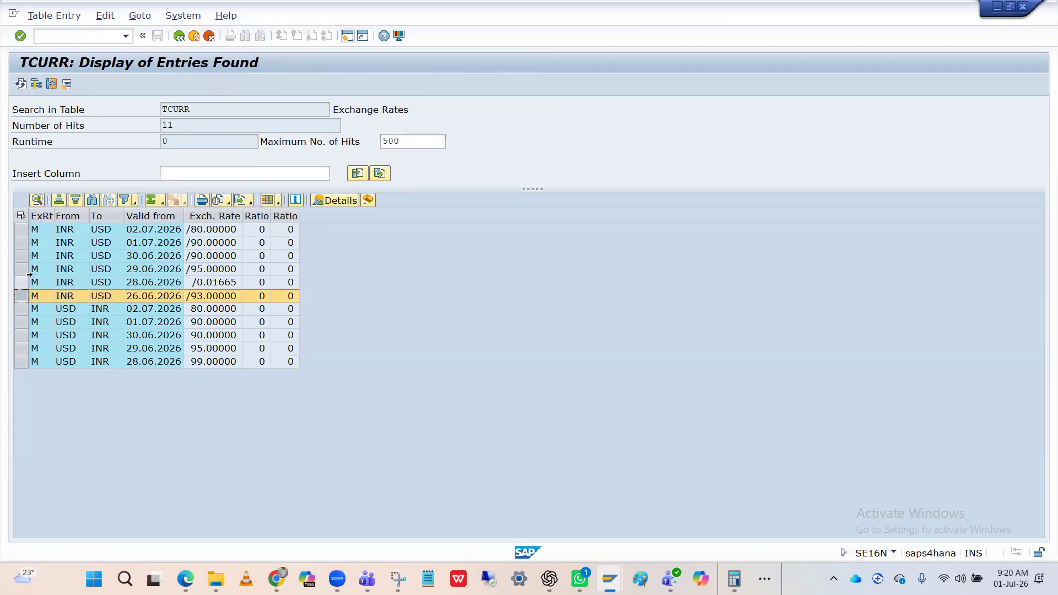
{"action": "left_click", "coordinate": [22, 271]}
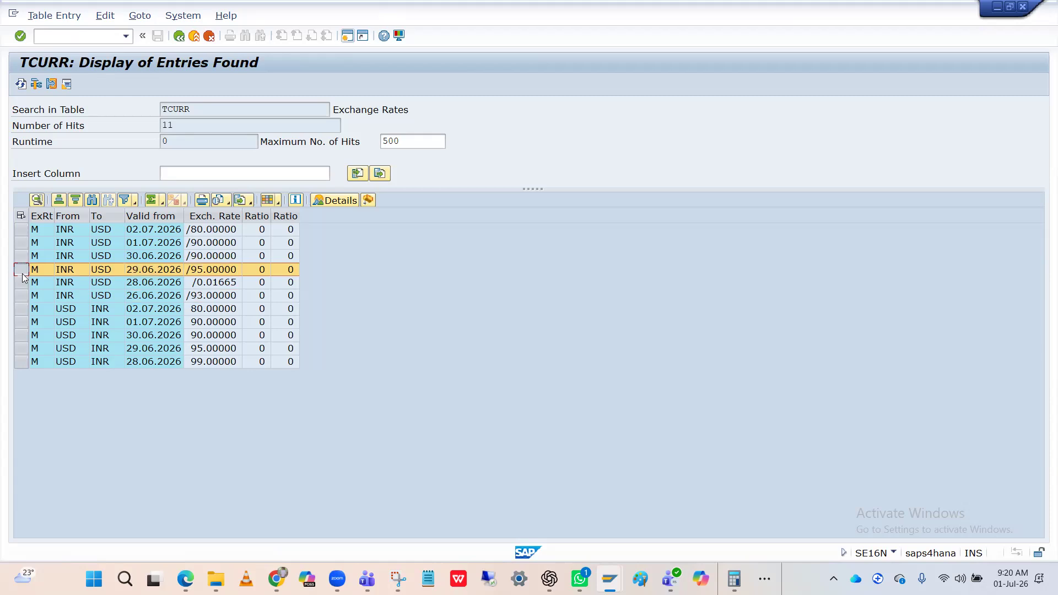
{"action": "left_click", "coordinate": [21, 299]}
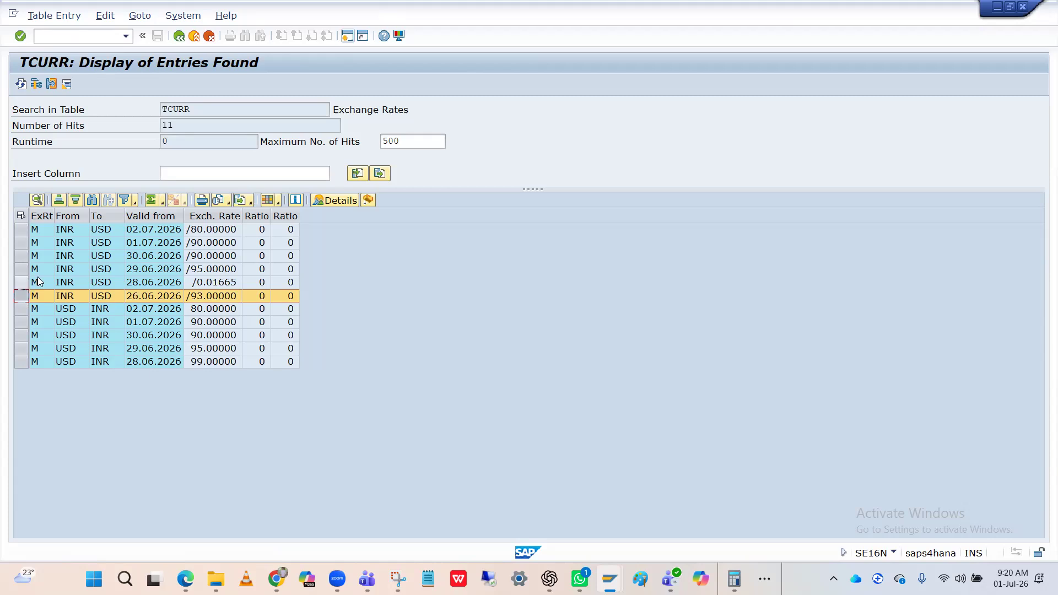
{"action": "left_click", "coordinate": [164, 270]}
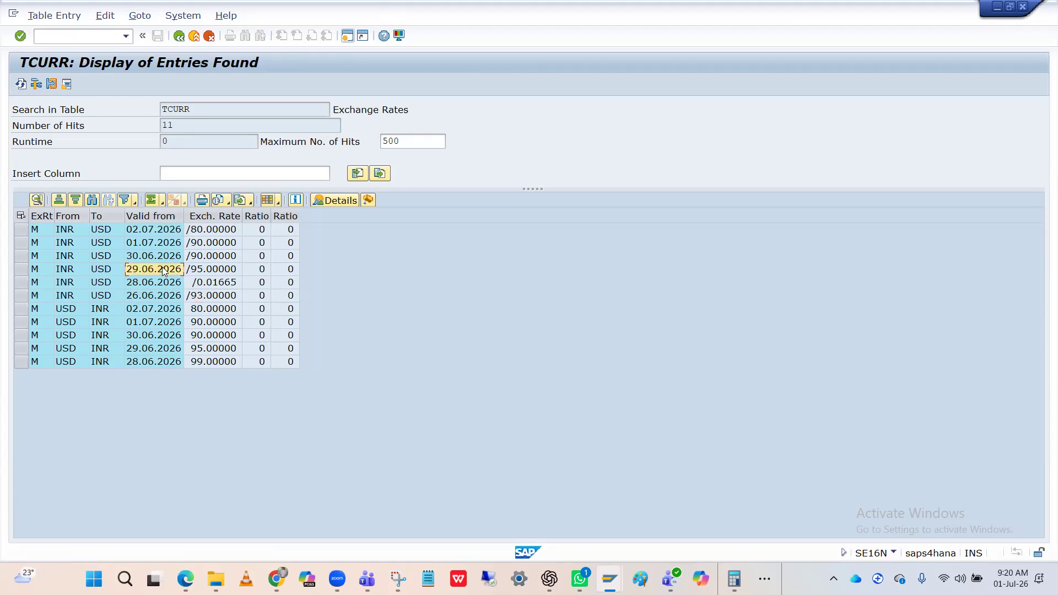
{"action": "left_click", "coordinate": [155, 295]}
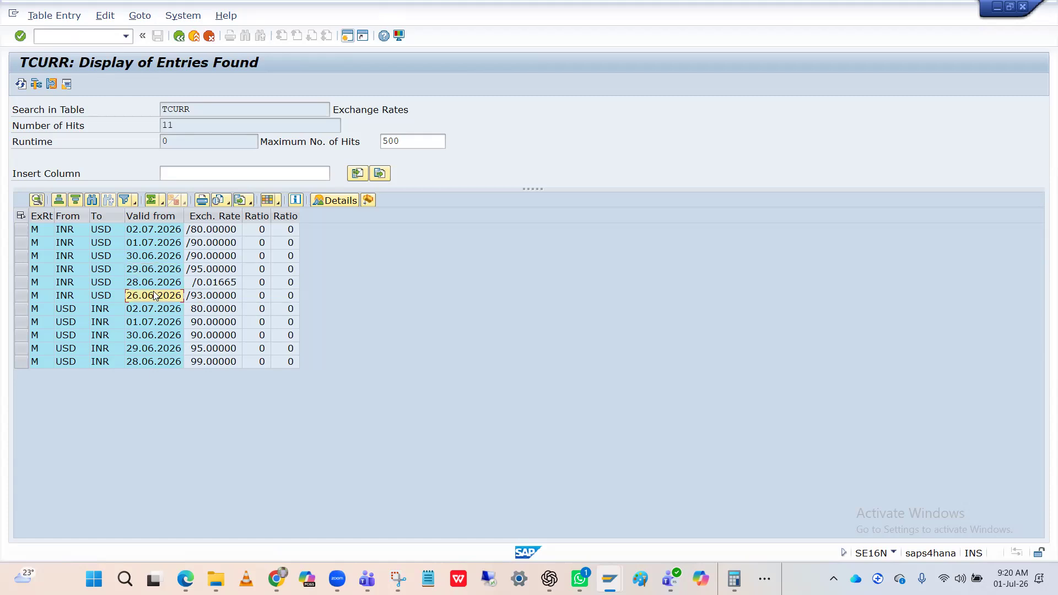
Leave the TCURR exchange rate display and open transaction OB08 to view currency exchange rates
{"action": "left_click", "coordinate": [21, 270]}
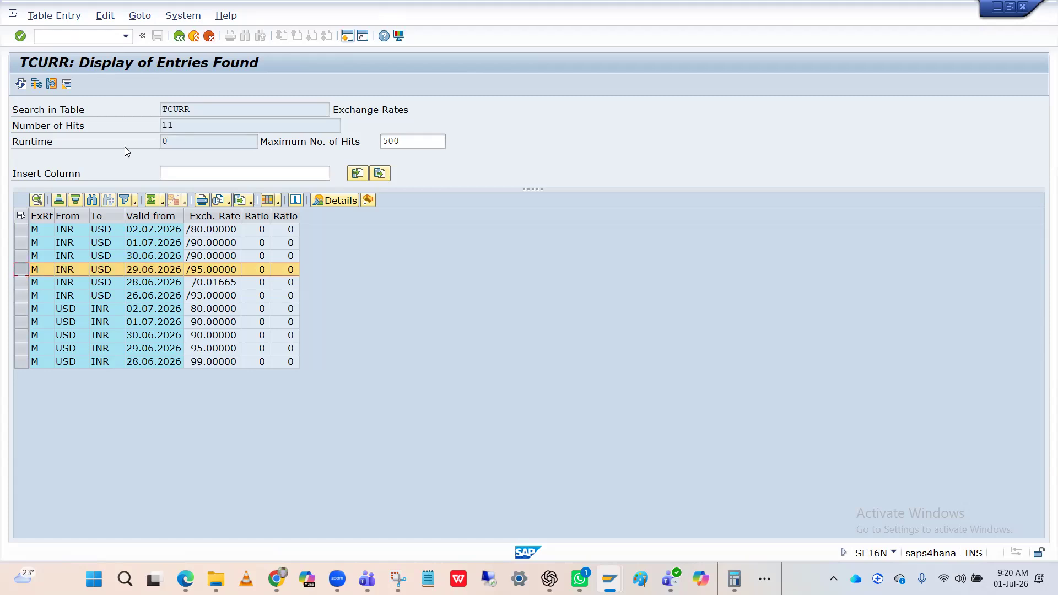
{"action": "left_click", "coordinate": [178, 37]}
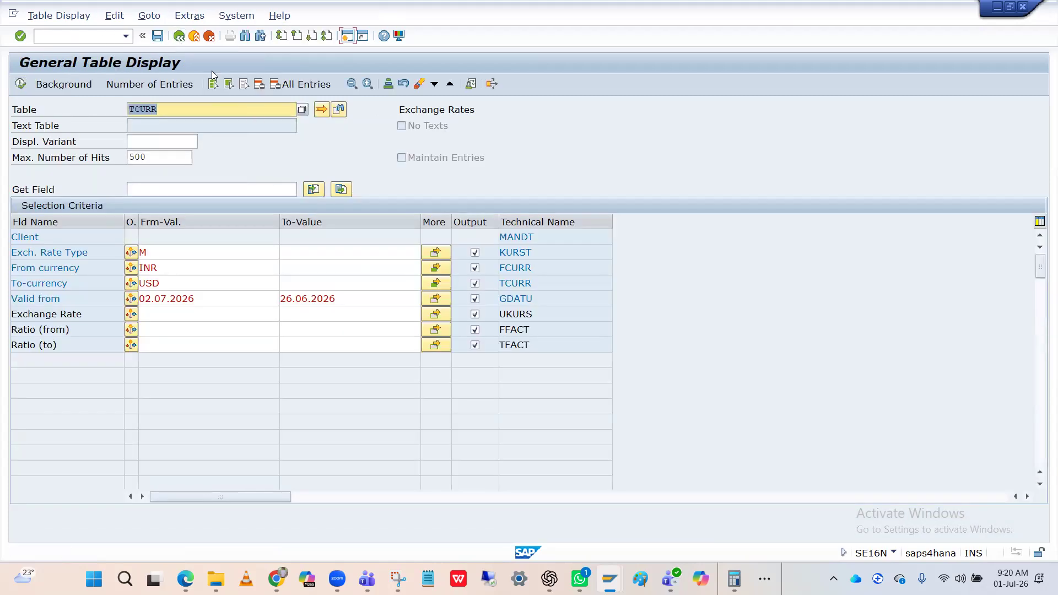
{"action": "left_click", "coordinate": [97, 36]}
{"action": "type", "text": "/nob"}
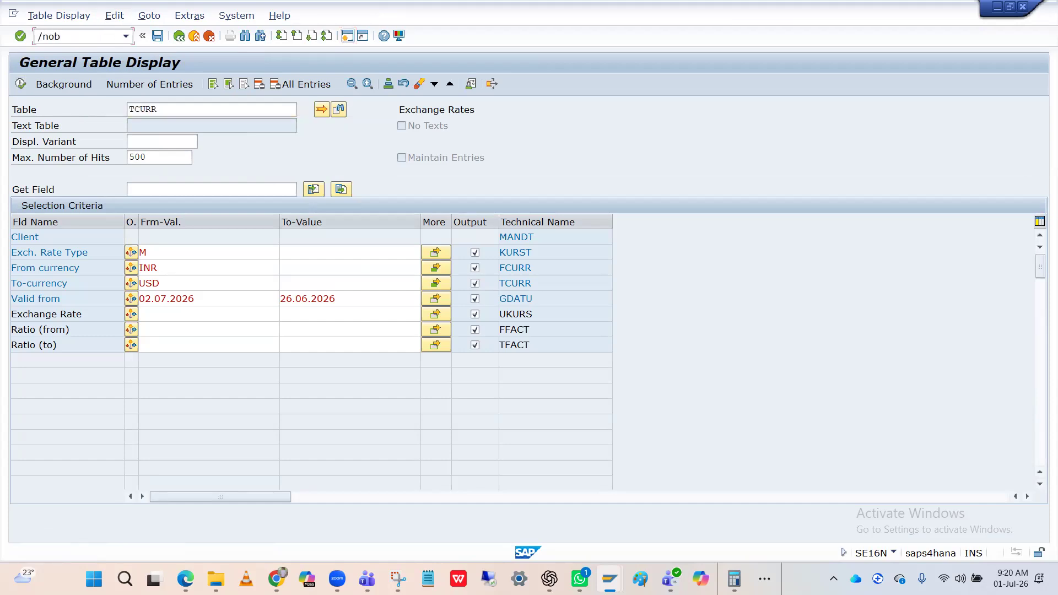
{"action": "type", "text": "08"}
{"action": "key", "text": "Return"}
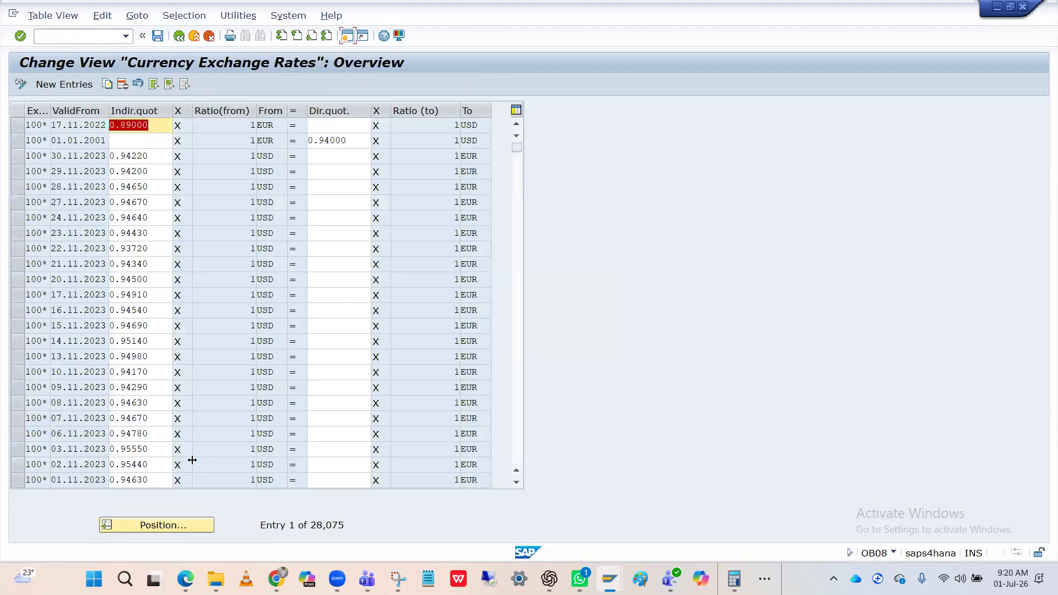
Position the exchange rate list at type M from INR to USD and check the rate valid from 26.06.2026
{"action": "left_click", "coordinate": [171, 526]}
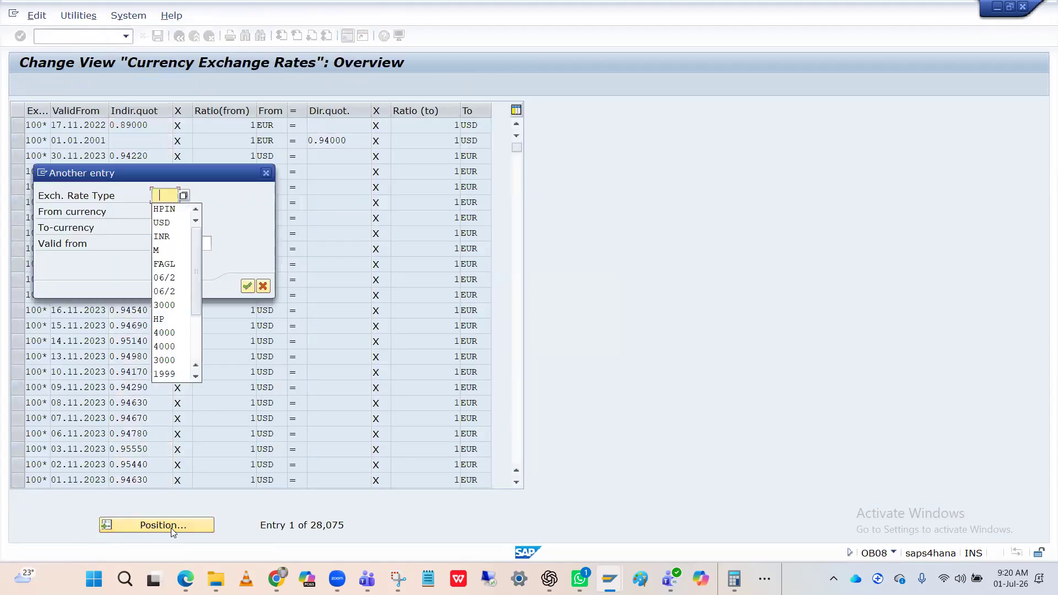
{"action": "type", "text": "M"}
{"action": "key", "text": "Tab"}
{"action": "type", "text": "INR"}
{"action": "key", "text": "Tab"}
{"action": "type", "text": "US"}
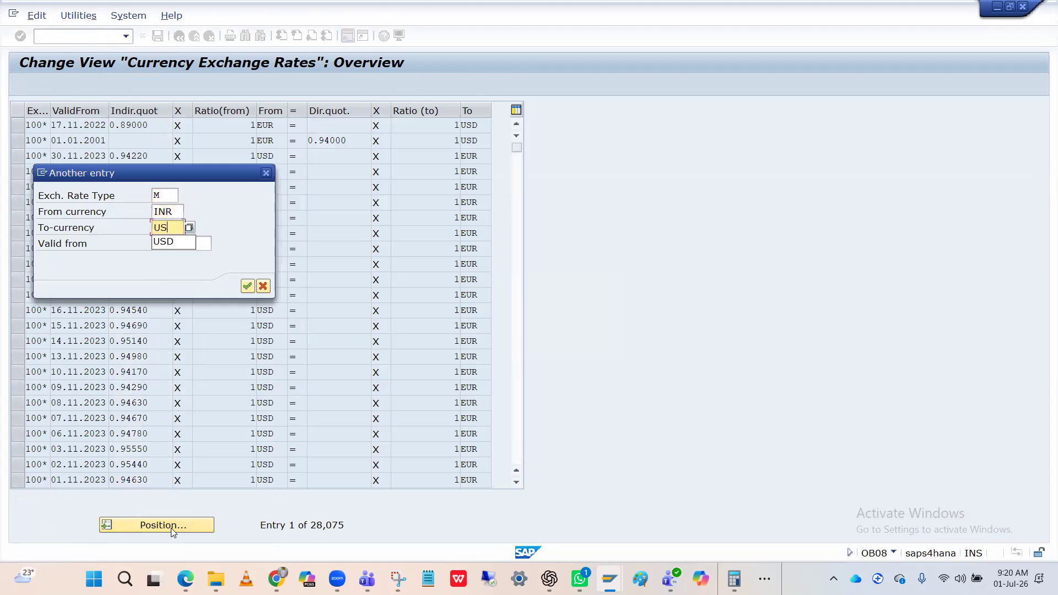
{"action": "type", "text": "D"}
{"action": "key", "text": "Return"}
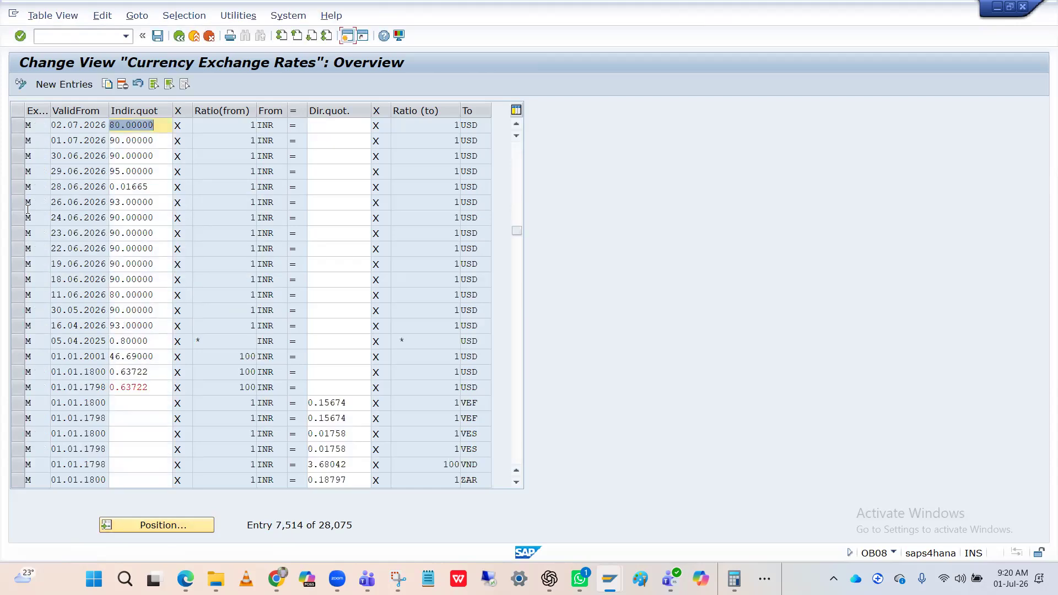
{"action": "left_click", "coordinate": [22, 204]}
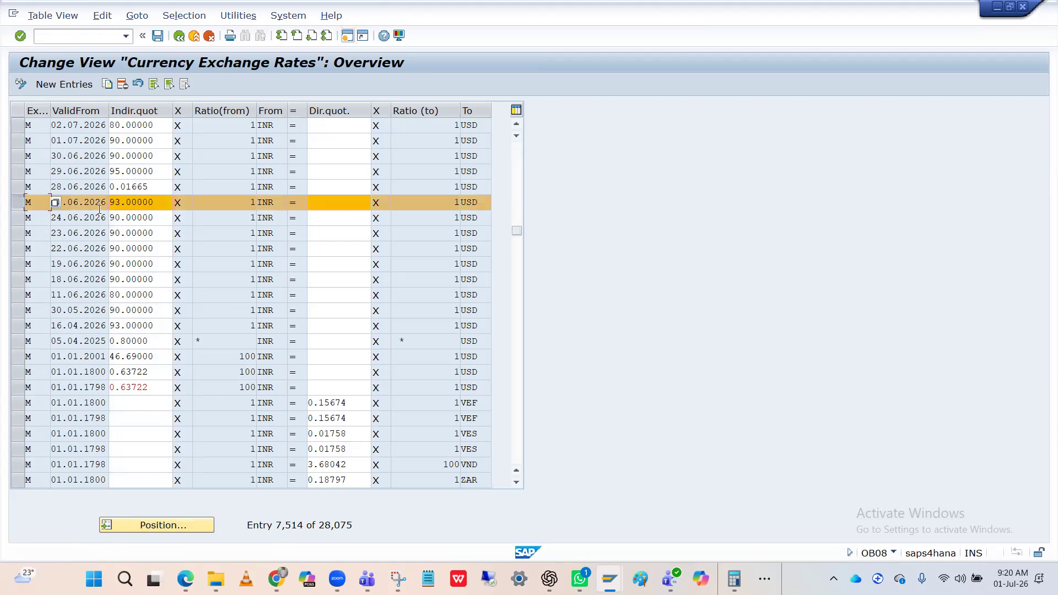
{"action": "left_click", "coordinate": [118, 204]}
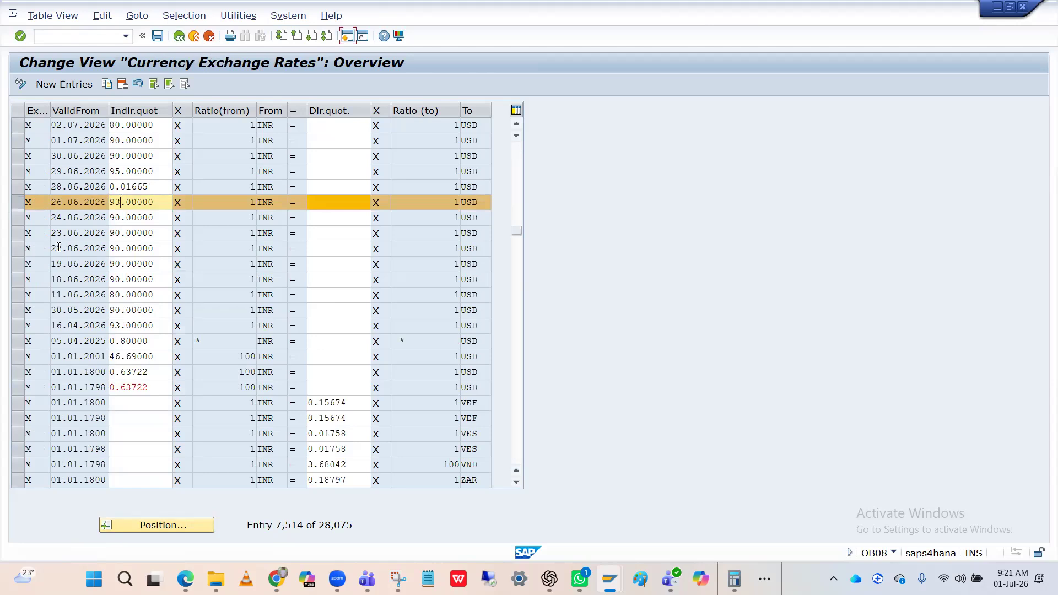
Begin repositioning the exchange rate list with exchange rate type M
{"action": "left_click", "coordinate": [163, 527]}
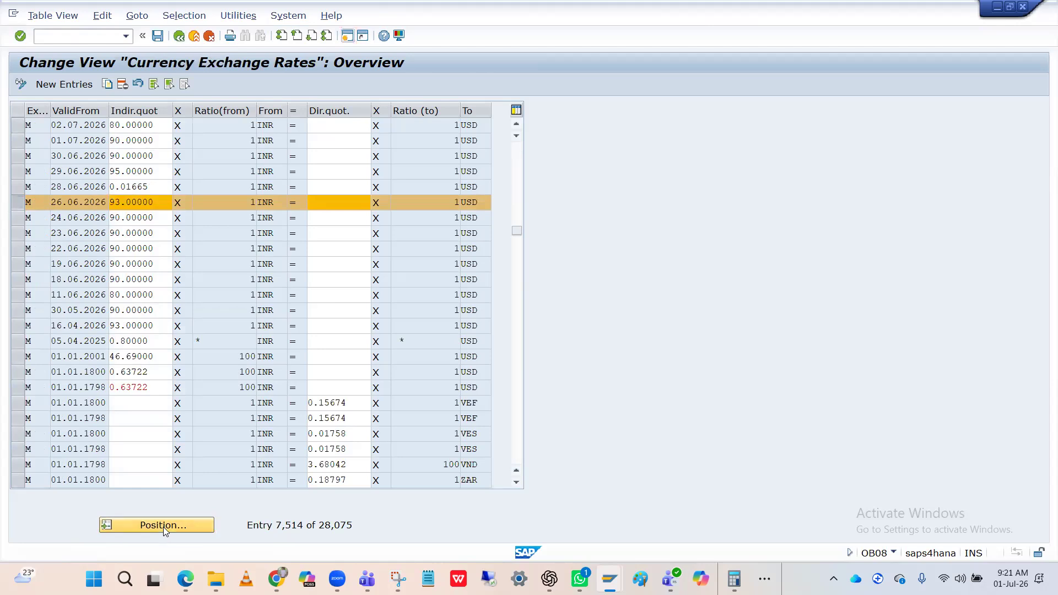
{"action": "key", "text": "Down"}
{"action": "key", "text": "Down"}
{"action": "key", "text": "Down"}
{"action": "key", "text": "Return"}
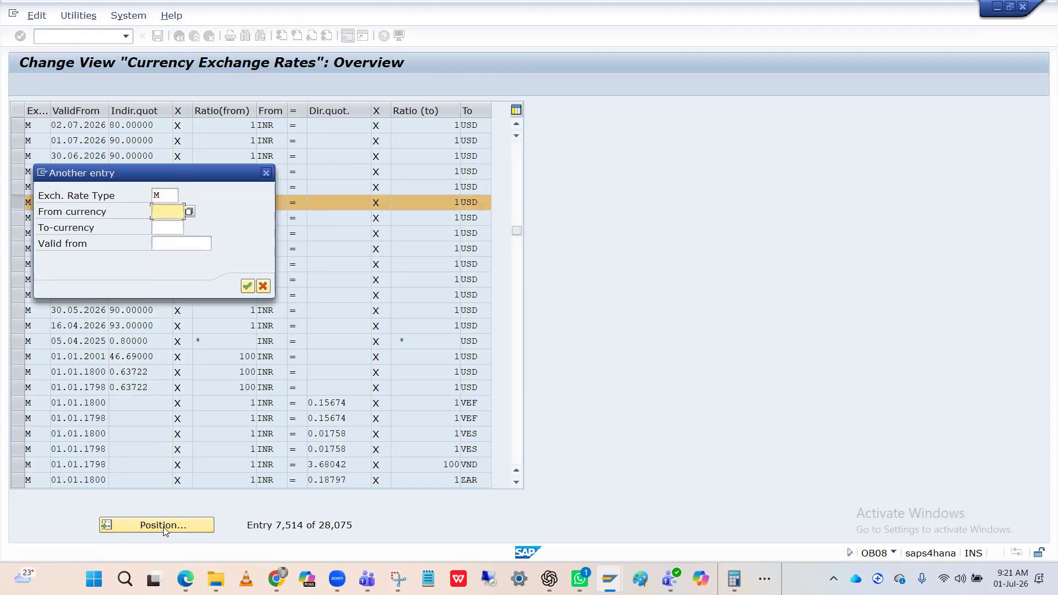
Position the exchange rate list at the type M entries from USD to INR
{"action": "type", "text": "USD"}
{"action": "key", "text": "Tab"}
{"action": "type", "text": "INR"}
{"action": "key", "text": "Return"}
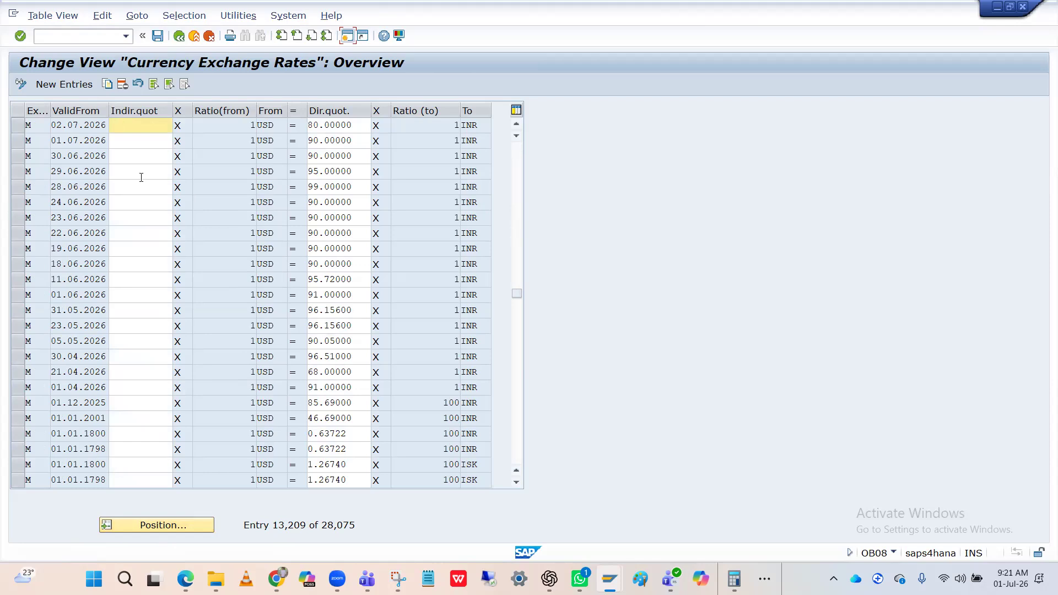
{"action": "left_click", "coordinate": [18, 172]}
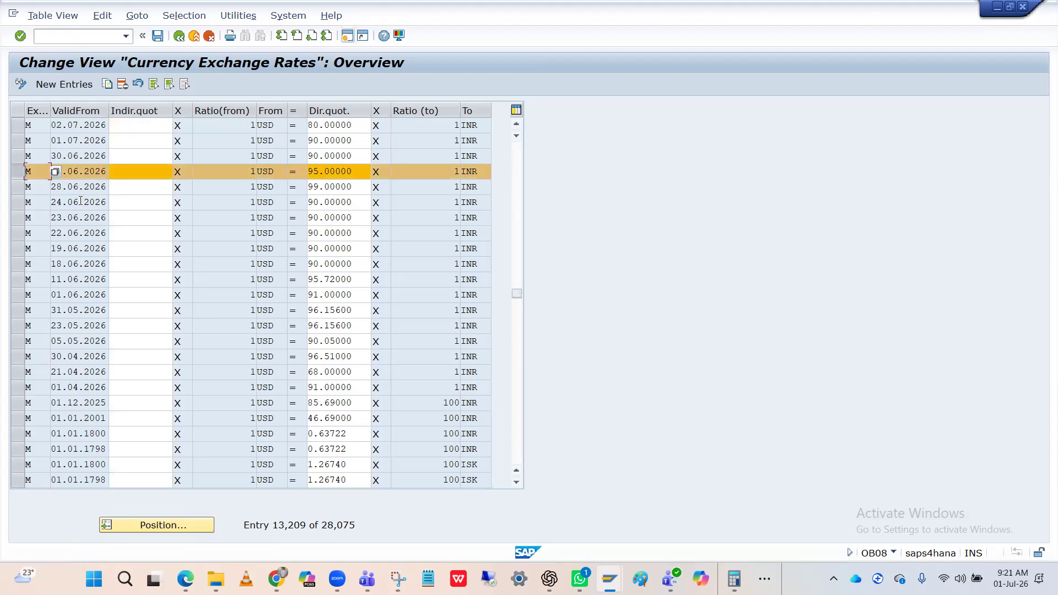
{"action": "left_click", "coordinate": [19, 189]}
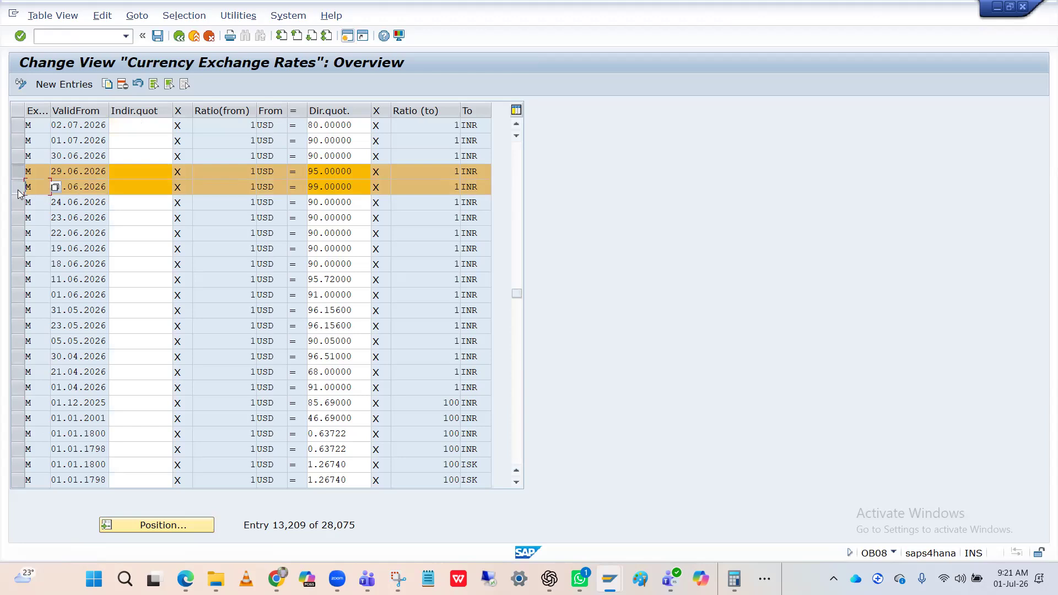
{"action": "left_click", "coordinate": [19, 176]}
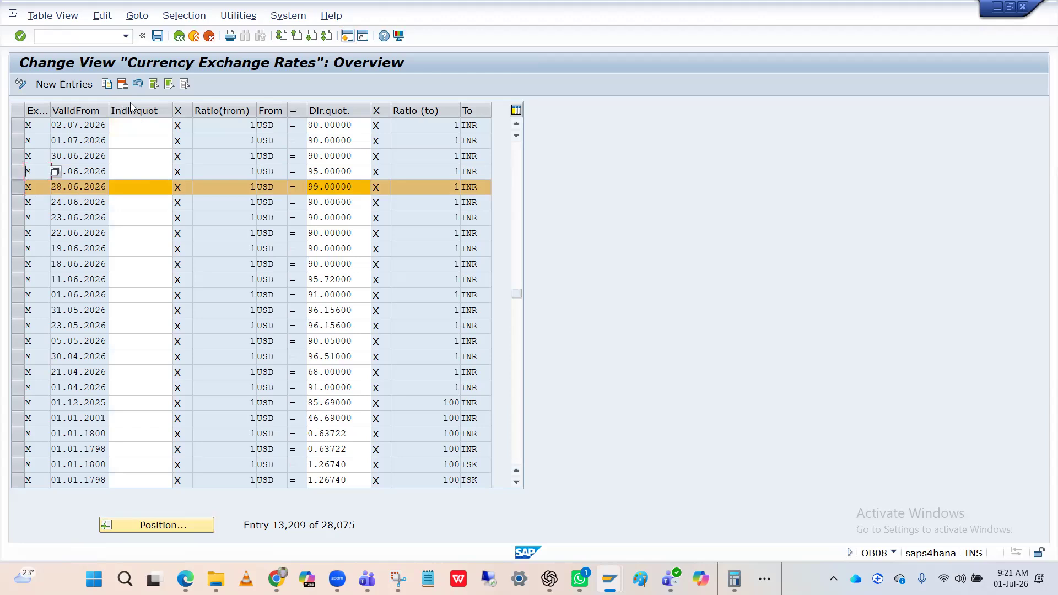
{"action": "left_click", "coordinate": [111, 40]}
{"action": "left_click", "coordinate": [112, 84]}
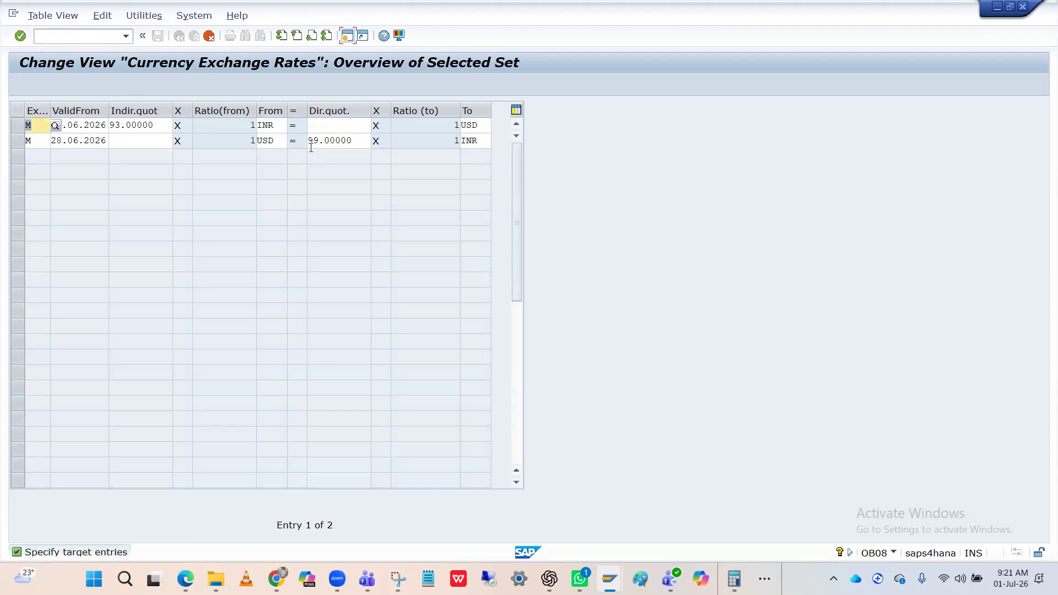
{"action": "left_click", "coordinate": [209, 36]}
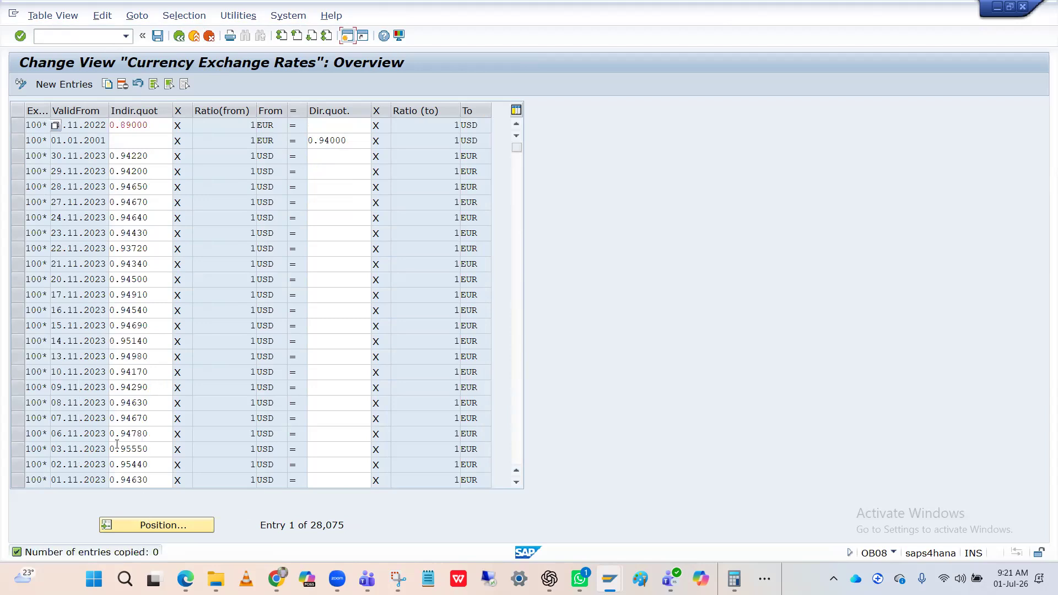
Jump back to the type M exchange rates from currency USD to currency INR
{"action": "left_click", "coordinate": [165, 527]}
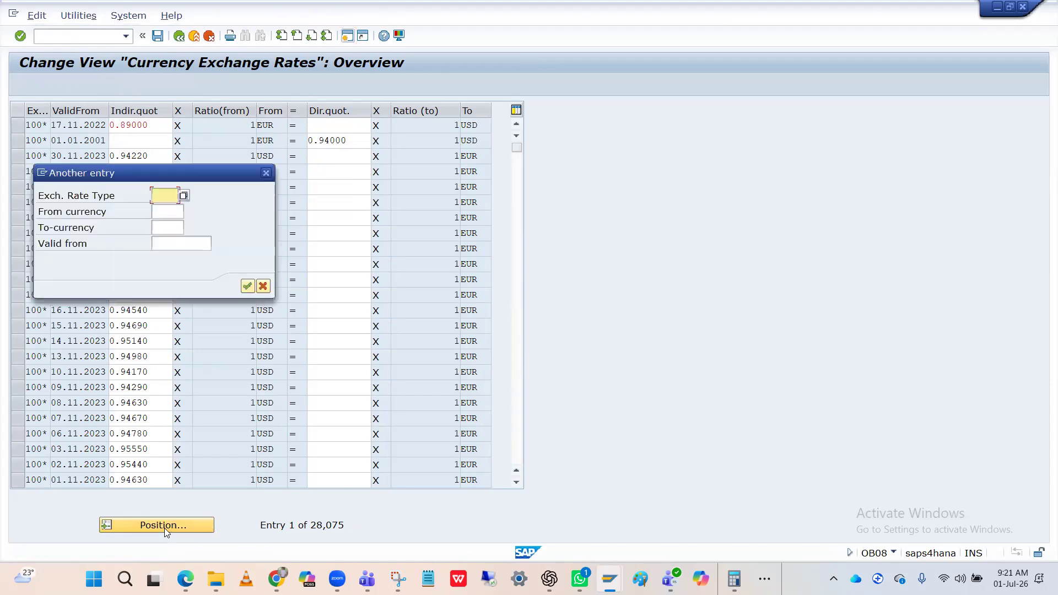
{"action": "type", "text": "M"}
{"action": "key", "text": "Tab"}
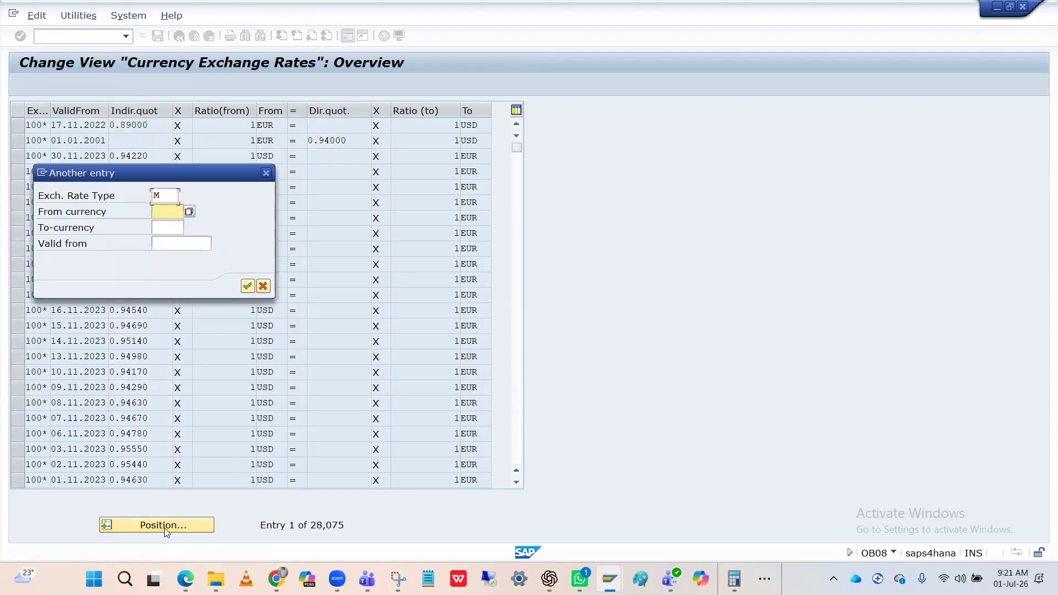
{"action": "type", "text": "USd"}
{"action": "key", "text": "Tab"}
{"action": "type", "text": "INR"}
{"action": "key", "text": "Return"}
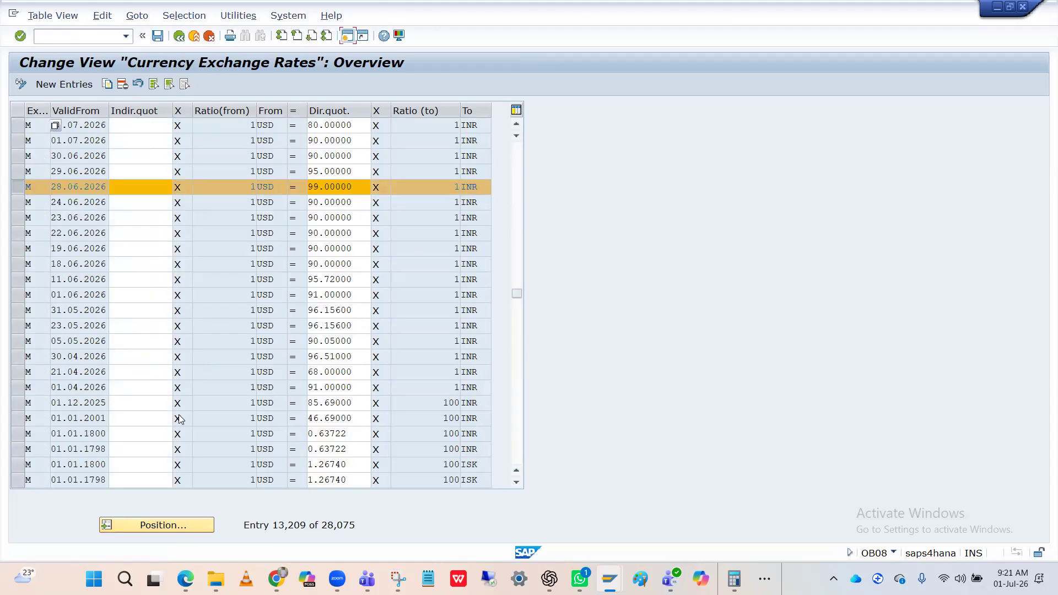
Try to copy the selected exchange rates, entering a direct quotation of 93 on the 26.06.2026 INR-to-USD row
{"action": "left_click", "coordinate": [15, 191]}
{"action": "left_click", "coordinate": [16, 191]}
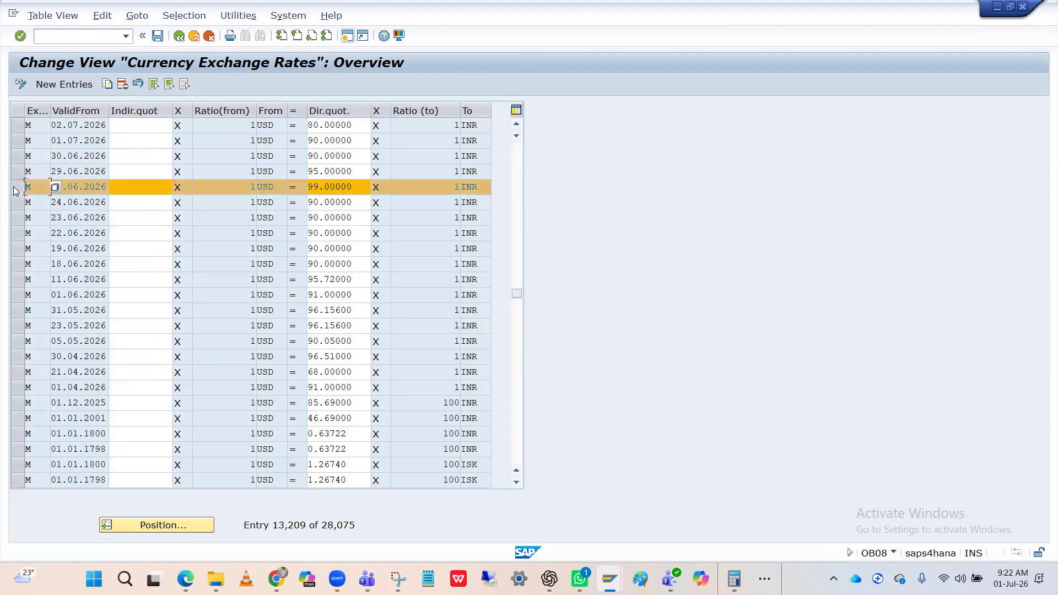
{"action": "left_click", "coordinate": [107, 84]}
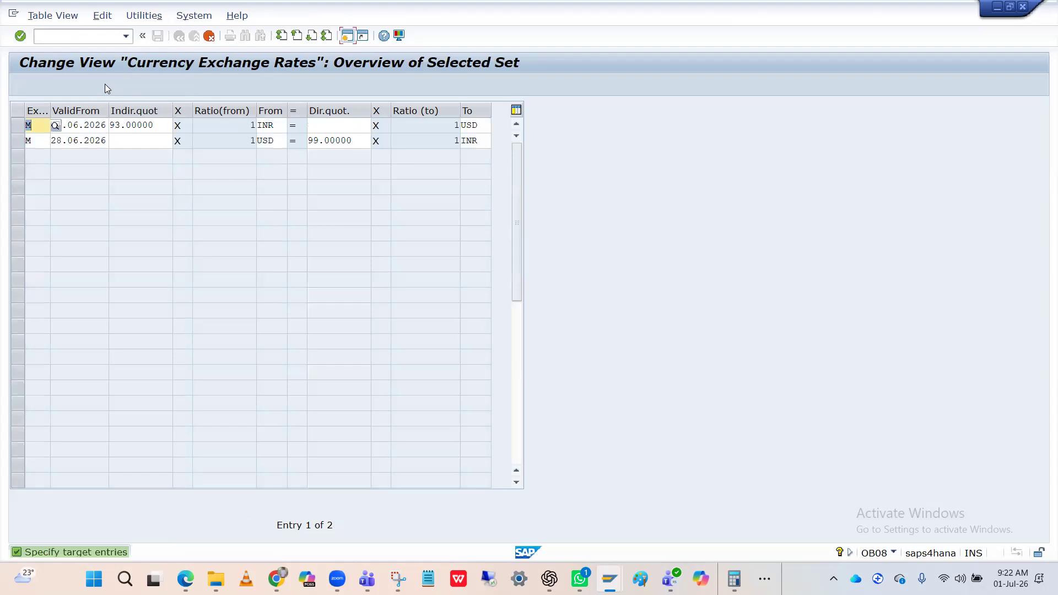
{"action": "left_click", "coordinate": [106, 125]}
{"action": "left_click", "coordinate": [322, 128]}
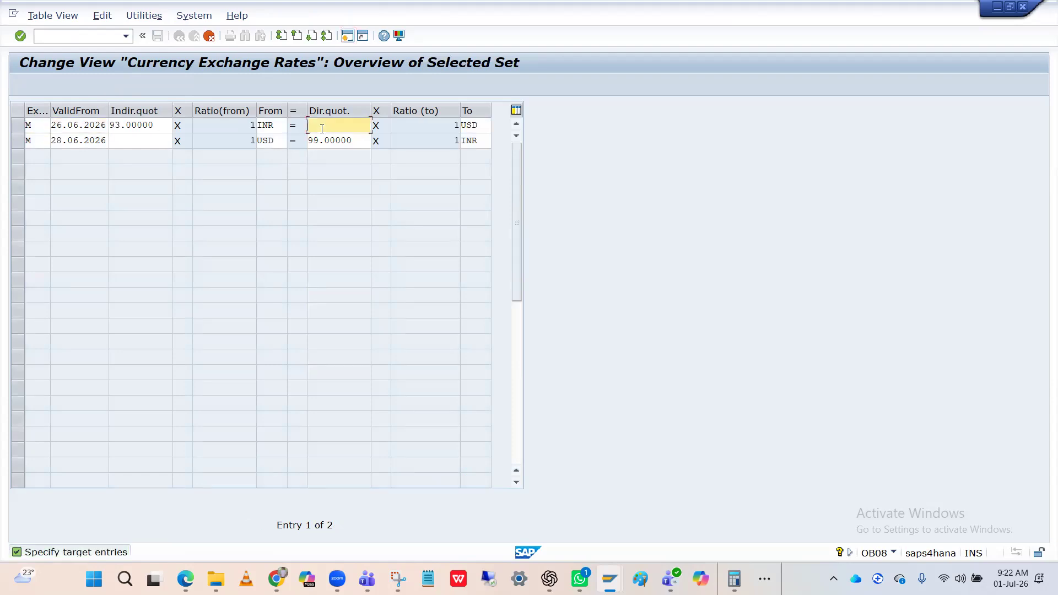
{"action": "type", "text": "93"}
{"action": "key", "text": "Return"}
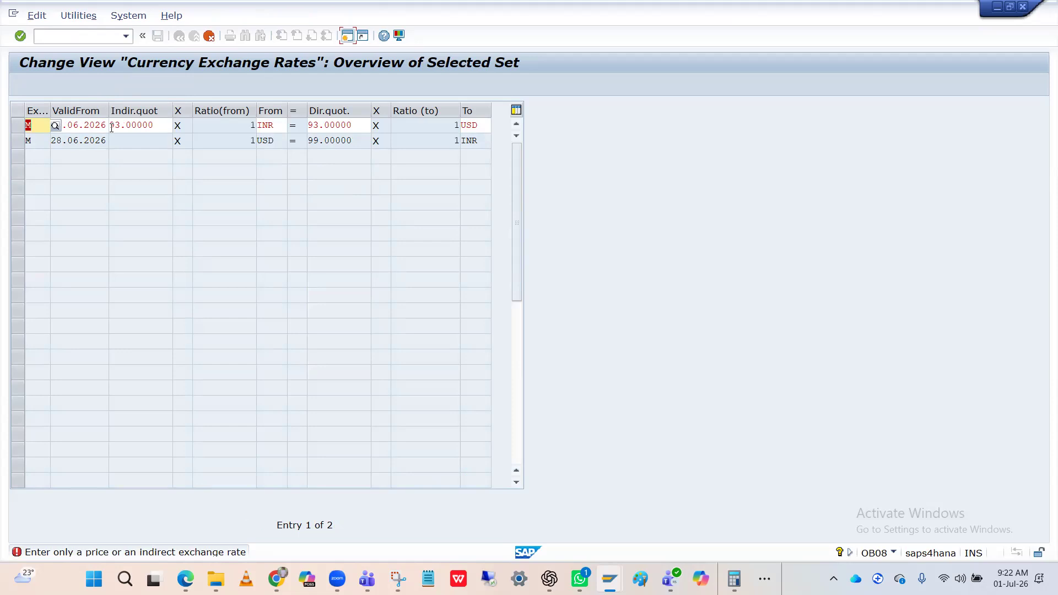
Clear the indirect quotation on the copied 26.06.2026 INR-to-USD row
{"action": "left_click", "coordinate": [153, 126]}
{"action": "key", "text": "BackSpace"}
{"action": "key", "text": "BackSpace"}
{"action": "key", "text": "BackSpace"}
{"action": "key", "text": "BackSpace"}
{"action": "key", "text": "BackSpace"}
{"action": "key", "text": "BackSpace"}
{"action": "key", "text": "BackSpace"}
{"action": "key", "text": "BackSpace"}
{"action": "key", "text": "Return"}
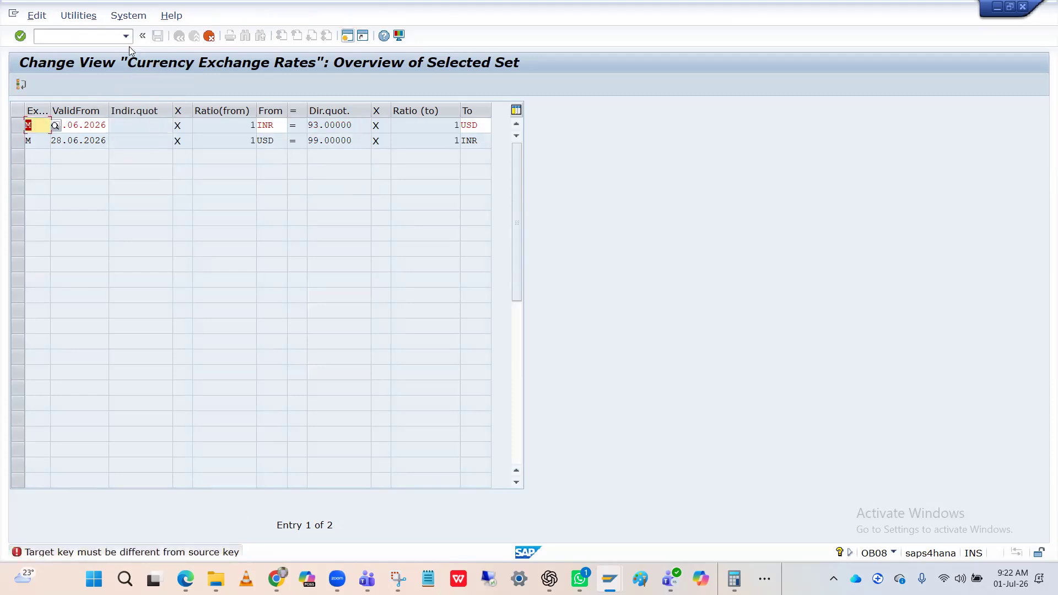
Restart transaction OB08 and position the list at exchange rate type M from USD to INR
{"action": "left_click", "coordinate": [108, 36]}
{"action": "type", "text": "/nob08"}
{"action": "key", "text": "Return"}
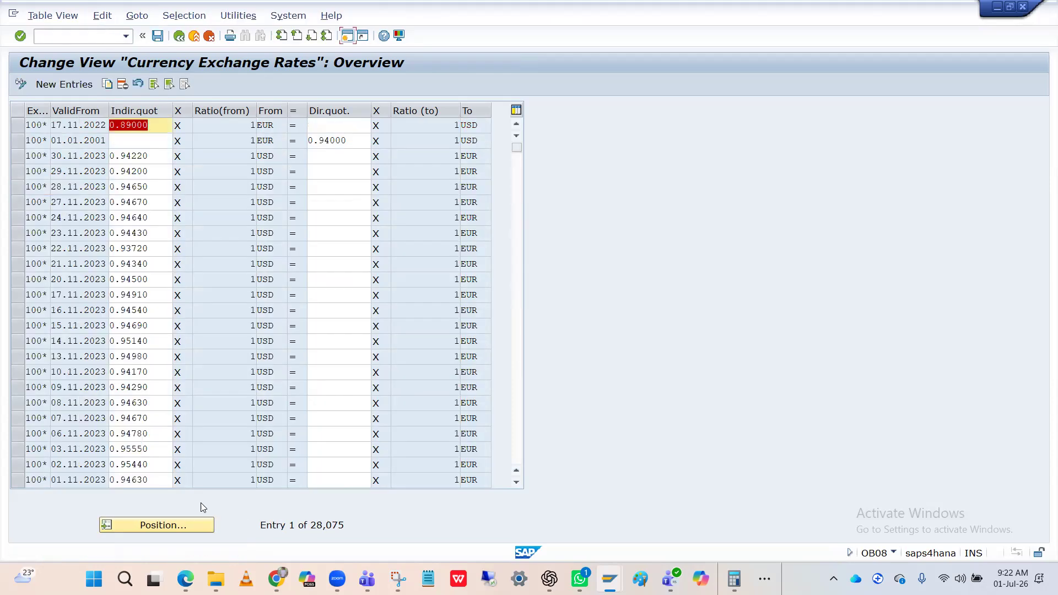
{"action": "left_click", "coordinate": [166, 530]}
{"action": "type", "text": "M"}
{"action": "key", "text": "Tab"}
{"action": "type", "text": "USd"}
{"action": "key", "text": "Tab"}
{"action": "type", "text": "INR"}
{"action": "key", "text": "Return"}
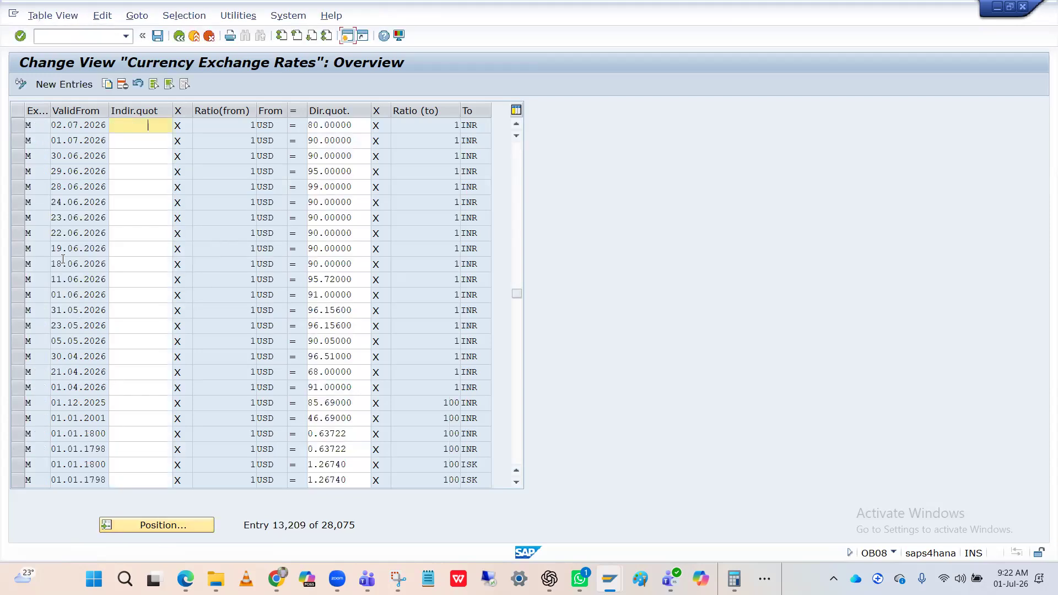
Copy the 28.06.2026 USD-to-INR rate to a new entry valid from 26.06.2026
{"action": "left_click", "coordinate": [20, 190]}
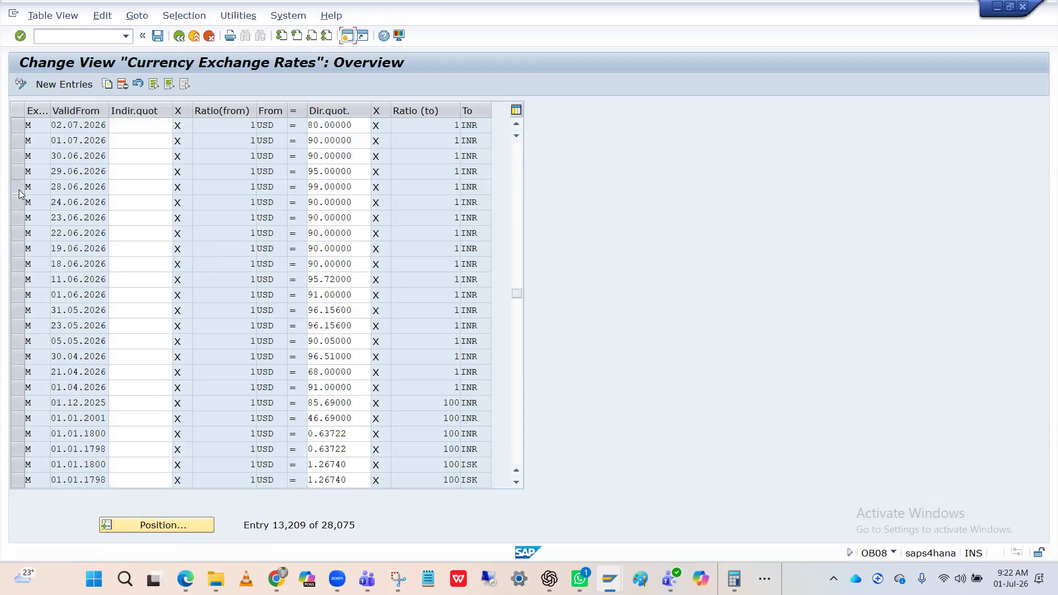
{"action": "left_click", "coordinate": [108, 84]}
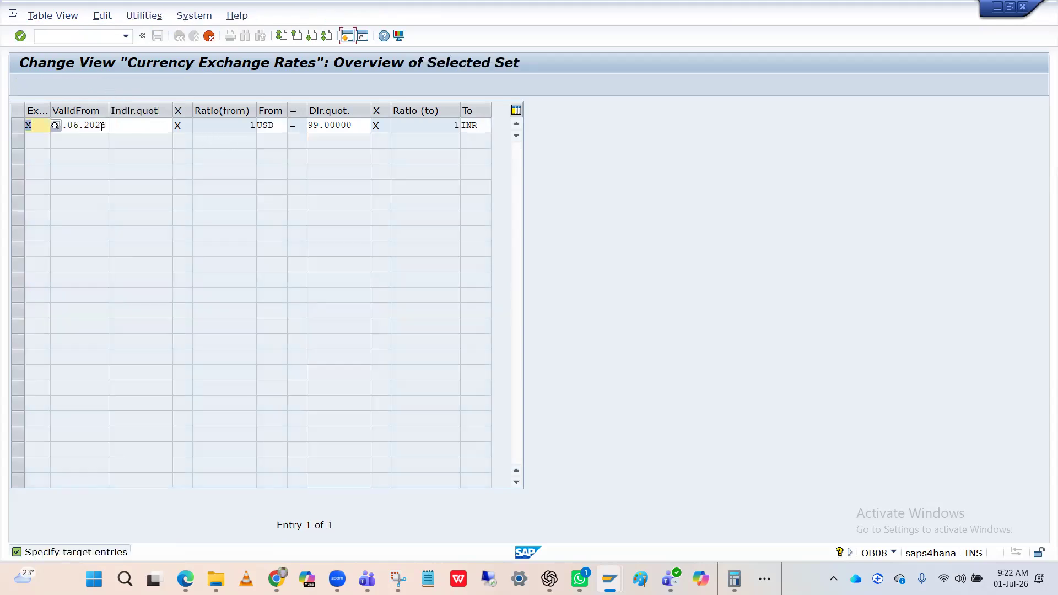
{"action": "left_click", "coordinate": [89, 125]}
{"action": "left_click", "coordinate": [61, 125]}
{"action": "key", "text": "BackSpace"}
{"action": "type", "text": "6"}
{"action": "key", "text": "Return"}
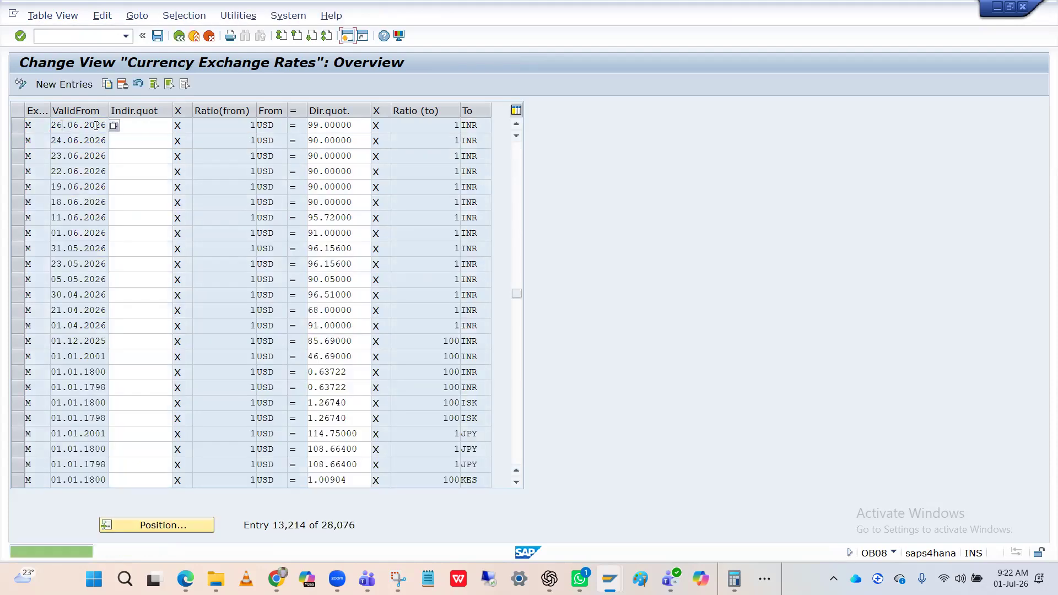
Set the direct quotation of the 26.06.2026 USD-to-INR entry to 93 and save the exchange rates
{"action": "left_click", "coordinate": [322, 130]}
{"action": "key", "text": "BackSpace"}
{"action": "type", "text": "3"}
{"action": "key", "text": "Return"}
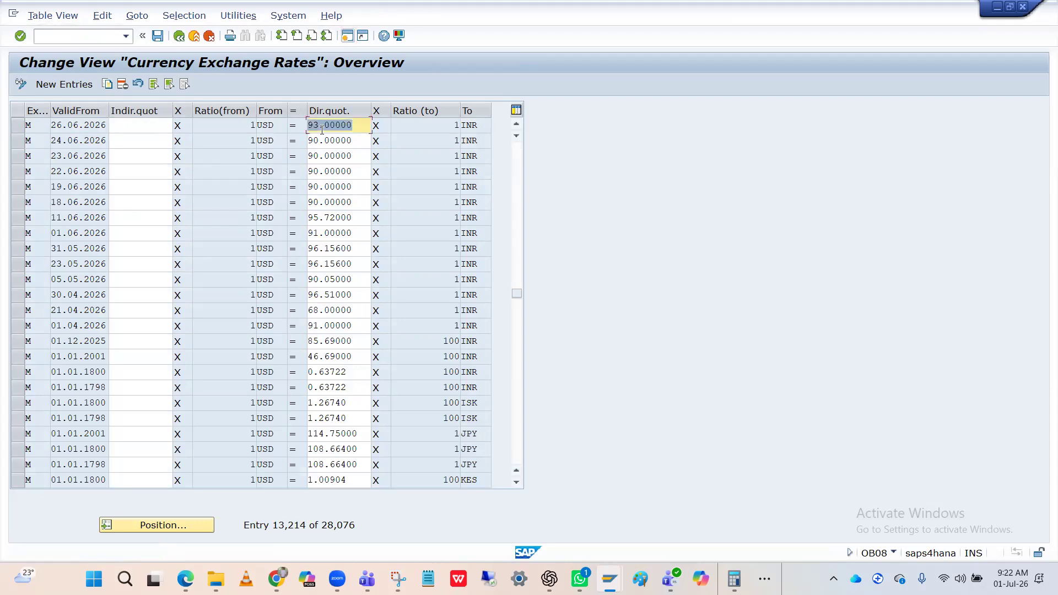
{"action": "left_click", "coordinate": [158, 36]}
{"action": "left_click", "coordinate": [102, 36]}
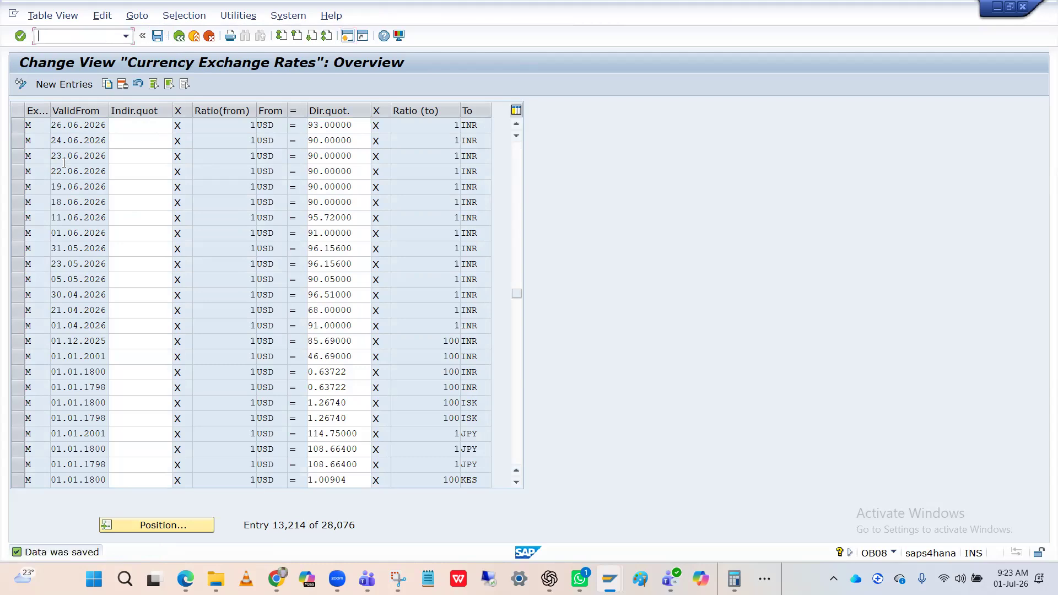
Check the USD-to-INR rate valid from 02.07.2026 and leave the transaction for the SAP Easy Access screen
{"action": "scroll", "coordinate": [64, 164], "scroll_direction": "up", "scroll_amount": 1}
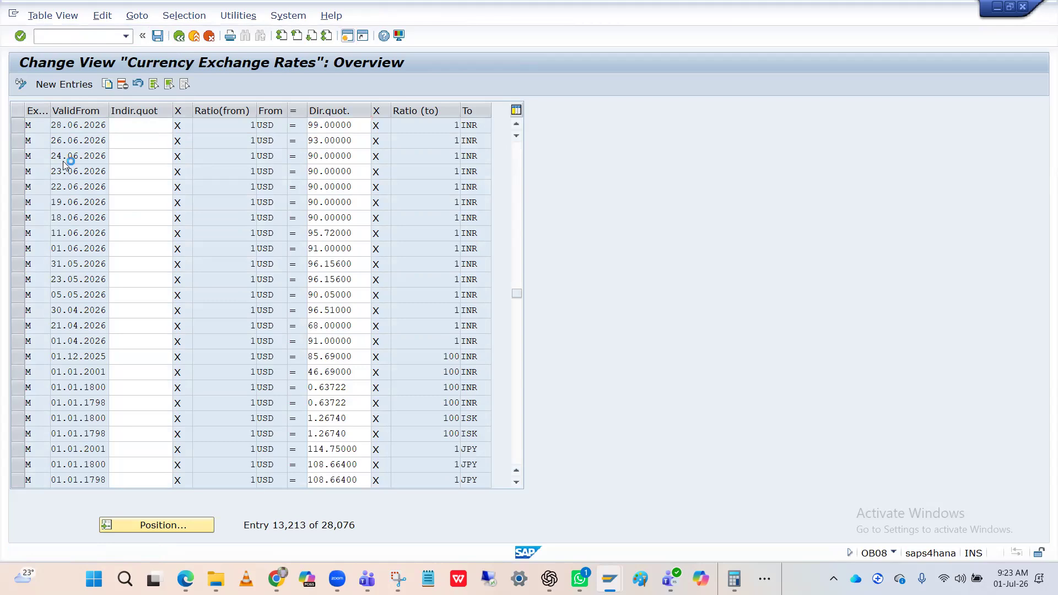
{"action": "scroll", "coordinate": [64, 164], "scroll_direction": "up", "scroll_amount": 5}
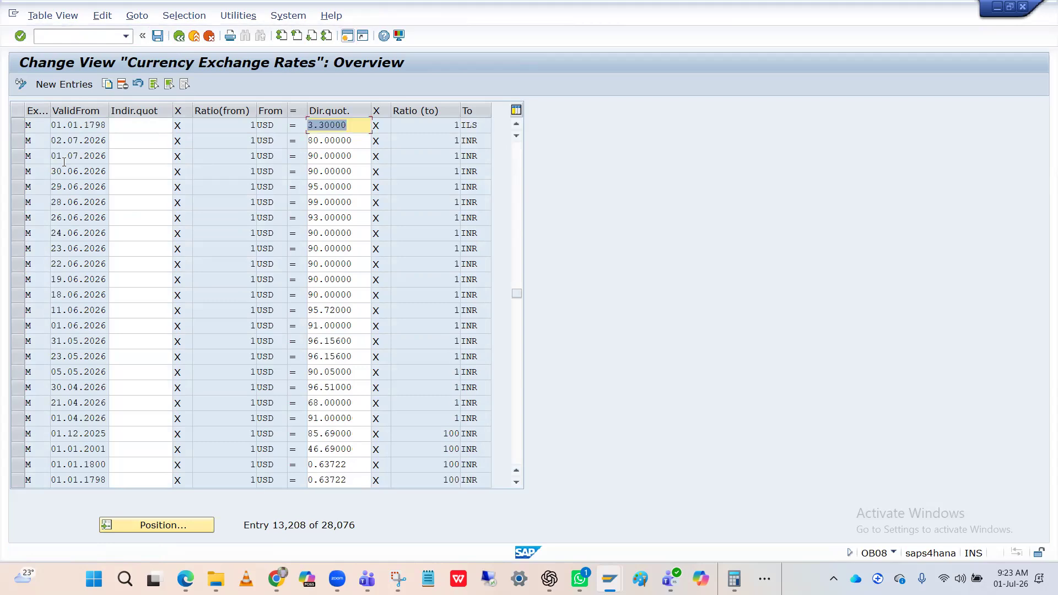
{"action": "left_click", "coordinate": [17, 142]}
{"action": "left_click", "coordinate": [341, 142]}
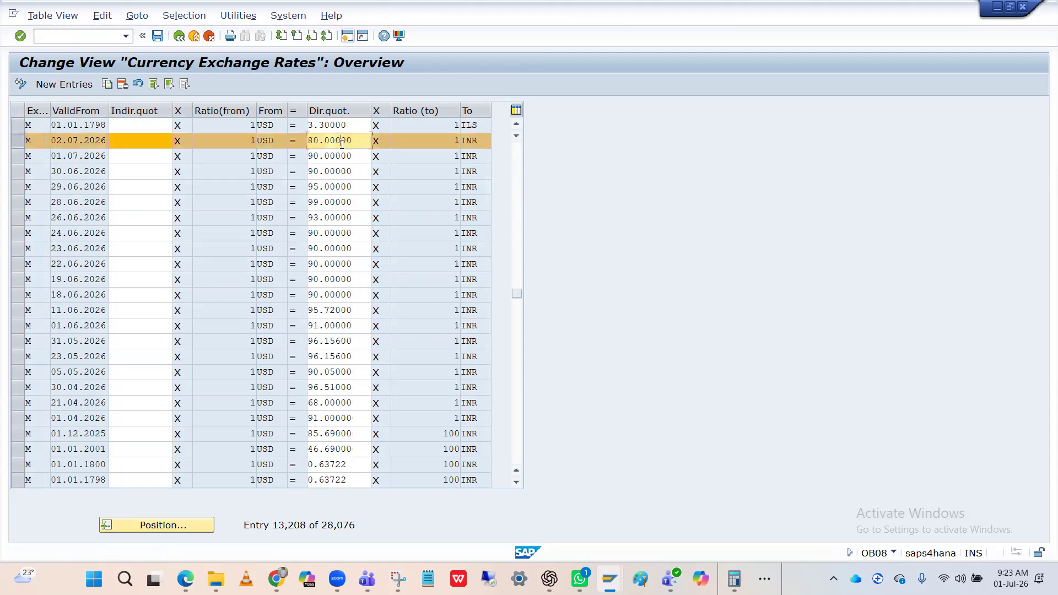
{"action": "left_click", "coordinate": [102, 36]}
{"action": "type", "text": "/n"}
{"action": "key", "text": "Return"}
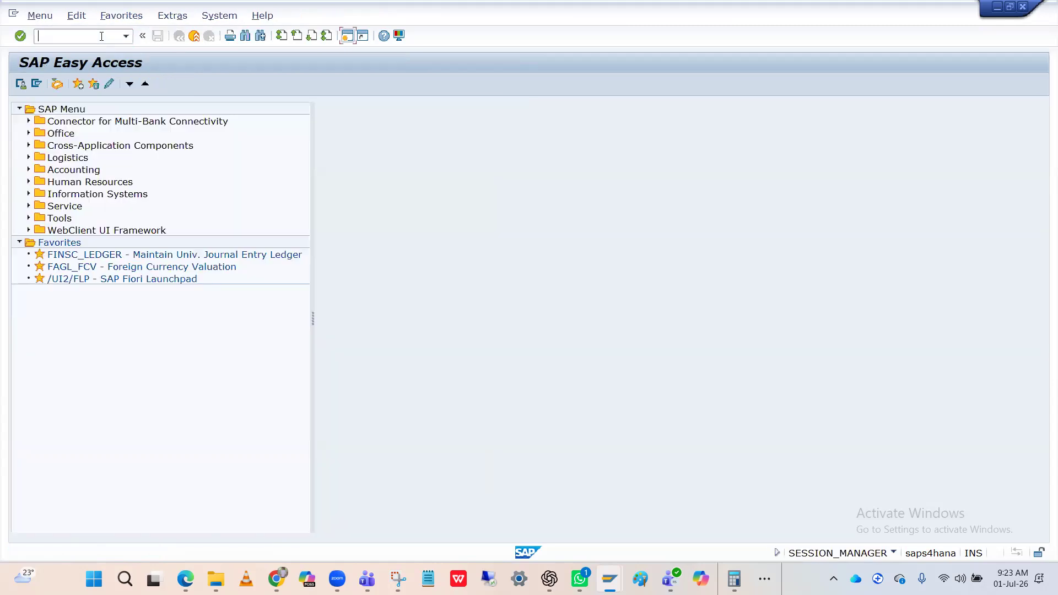
Switch to the Vendor Line Item Display session and apply a layout showing amounts in both document and local currency
{"action": "key", "text": "alt+Tab"}
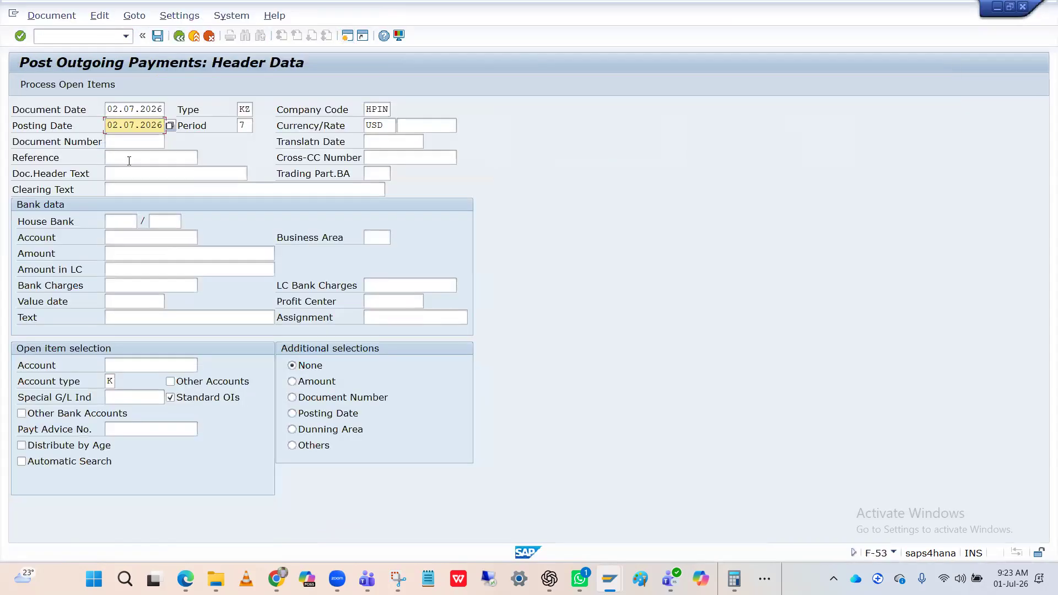
{"action": "left_click", "coordinate": [82, 142]}
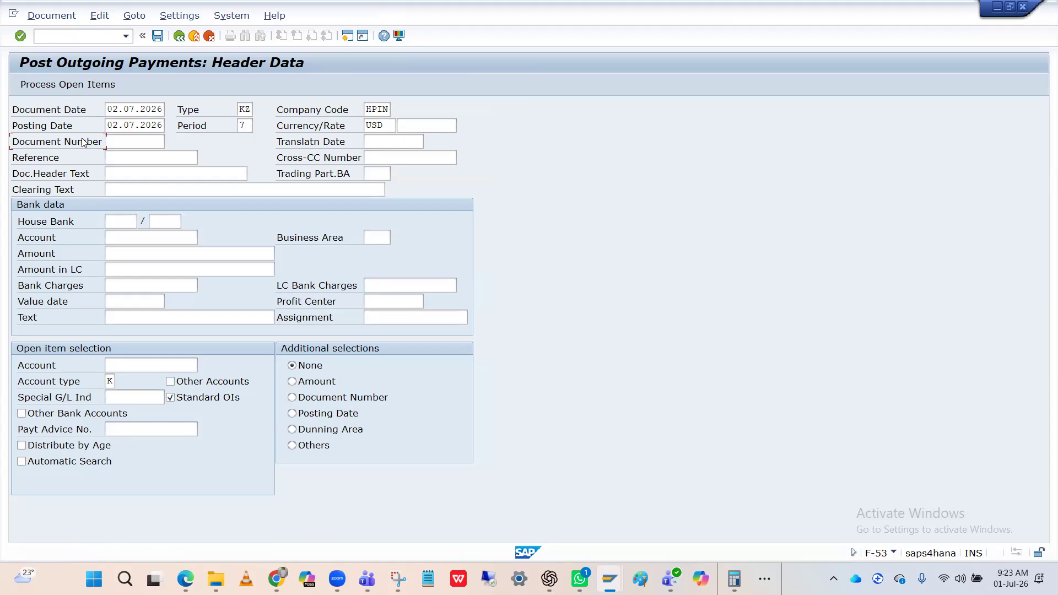
{"action": "key", "text": "alt+Tab"}
{"action": "key", "text": "alt+Tab"}
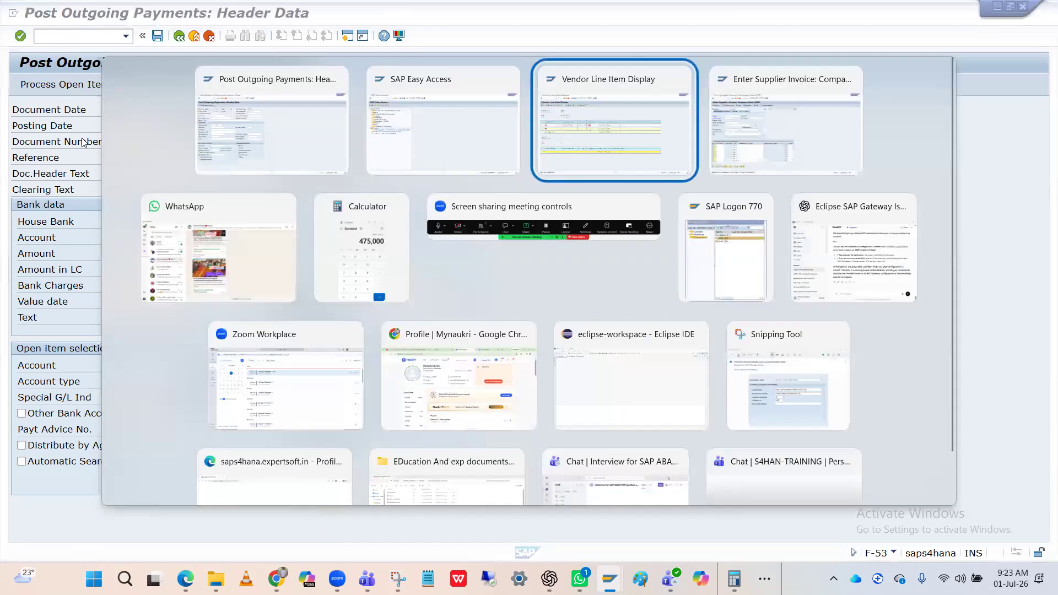
{"action": "left_click", "coordinate": [273, 84]}
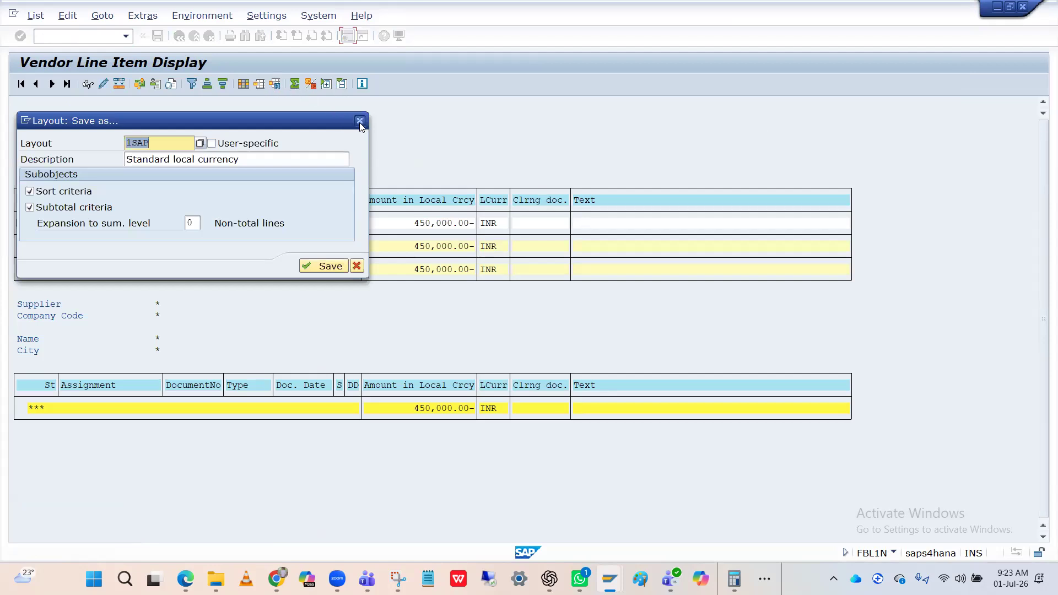
{"action": "left_click", "coordinate": [359, 121]}
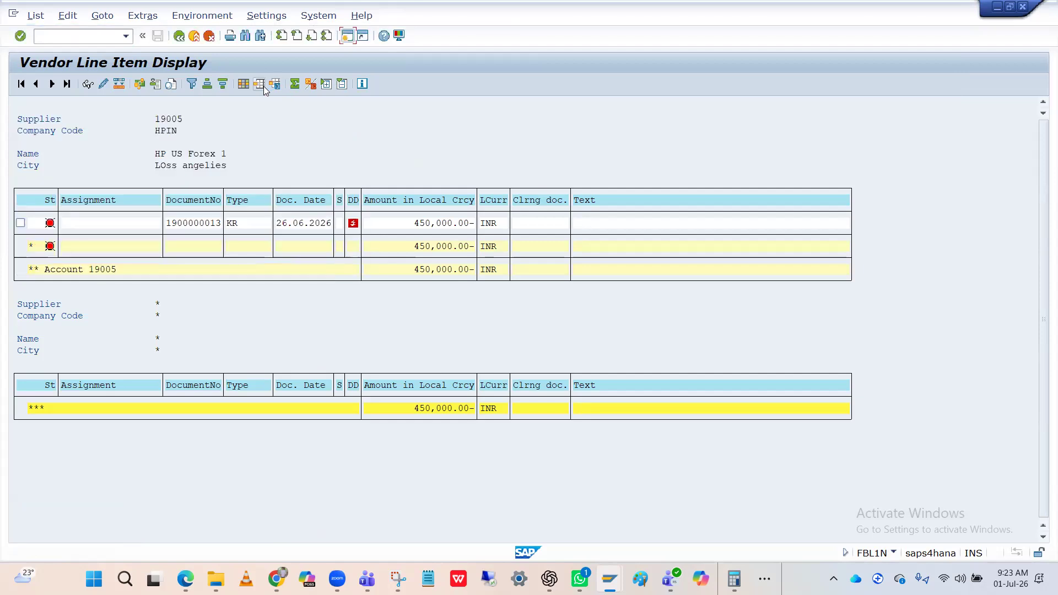
{"action": "left_click", "coordinate": [264, 86]}
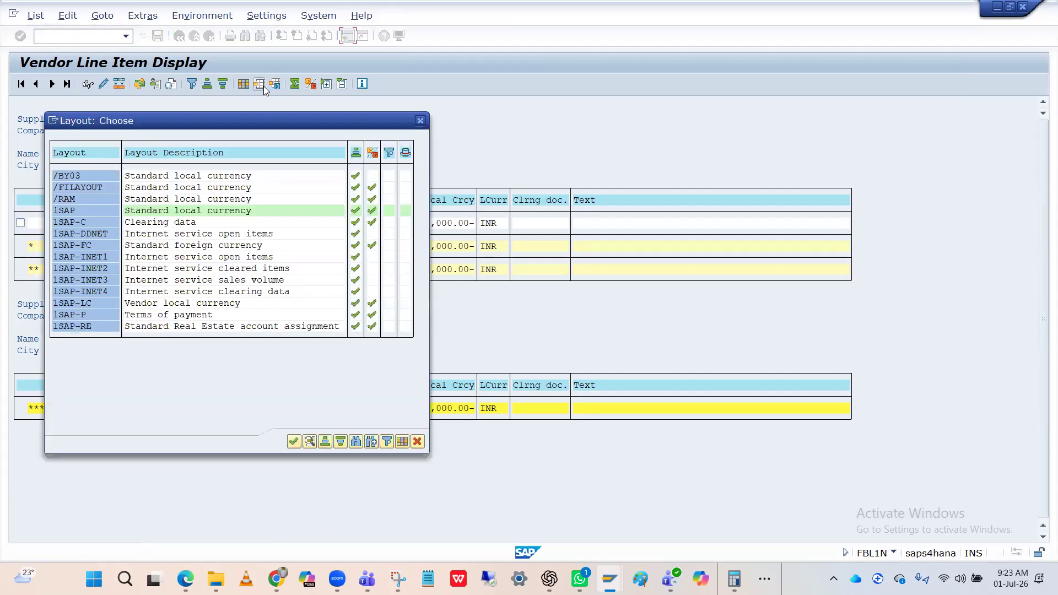
{"action": "left_click", "coordinate": [132, 210]}
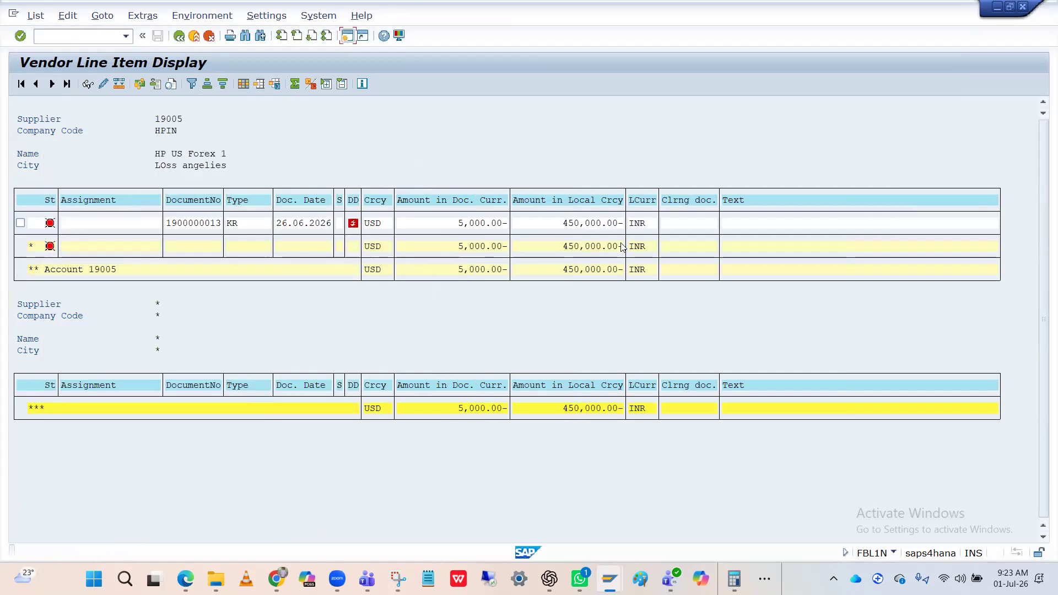
Compare the vendor invoice's document currency and local currency amounts, and switch to the SAP Easy Access session
{"action": "left_click", "coordinate": [586, 223]}
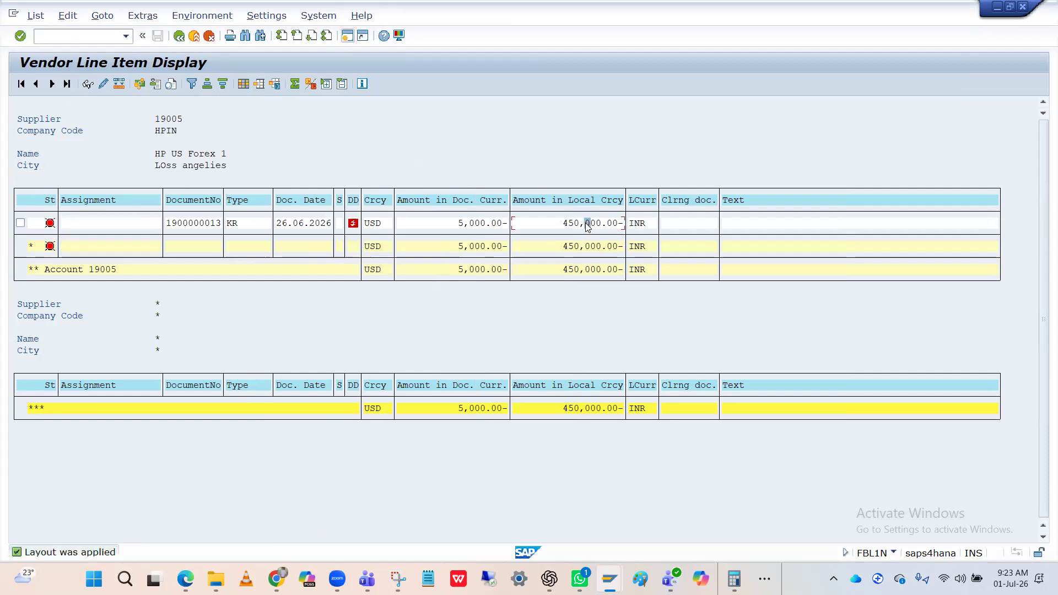
{"action": "left_click", "coordinate": [493, 226]}
{"action": "left_click", "coordinate": [554, 226]}
{"action": "left_click", "coordinate": [489, 226]}
{"action": "key", "text": "alt+Tab"}
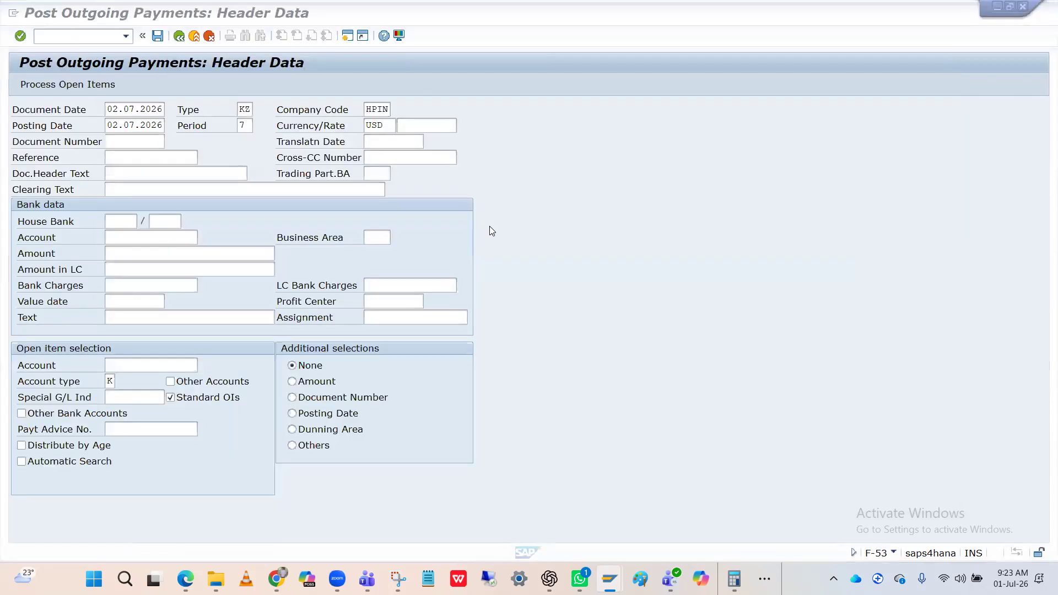
{"action": "key", "text": "alt+Tab"}
{"action": "key", "text": "alt+Tab"}
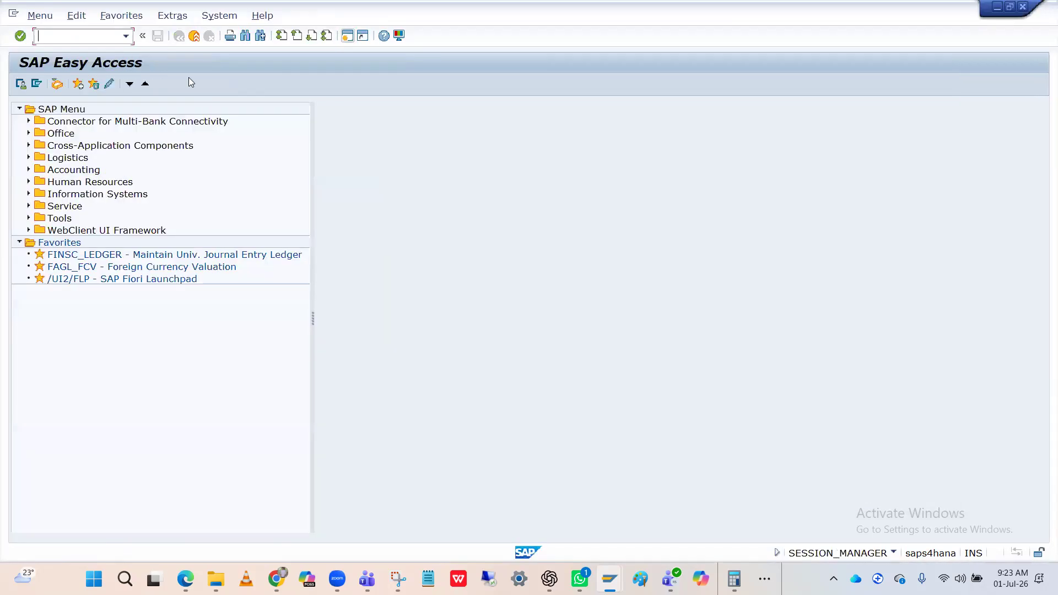
Switch from the SAP Easy Access session to the Post Outgoing Payments session
{"action": "type", "text": "/n"}
{"action": "key", "text": "BackSpace"}
{"action": "key", "text": "BackSpace"}
{"action": "key", "text": "alt+Tab"}
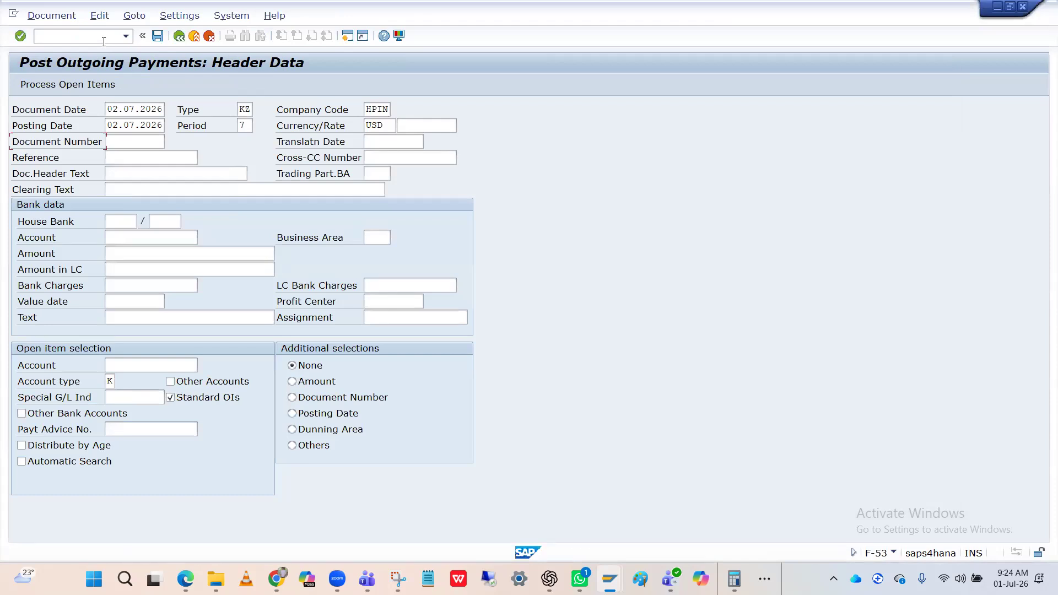
{"action": "key", "text": "alt+Tab"}
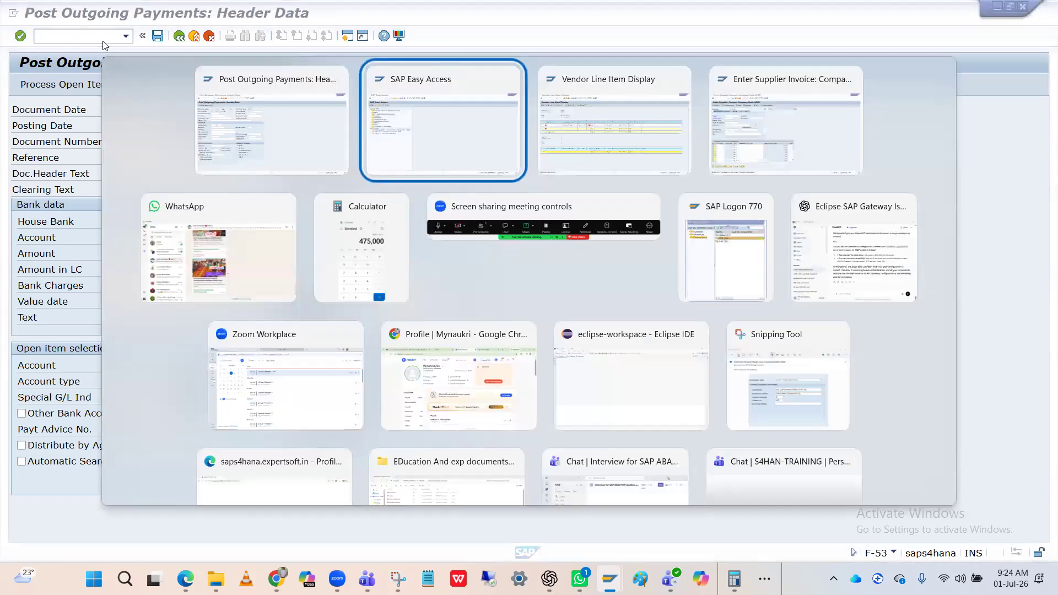
{"action": "type", "text": "F"}
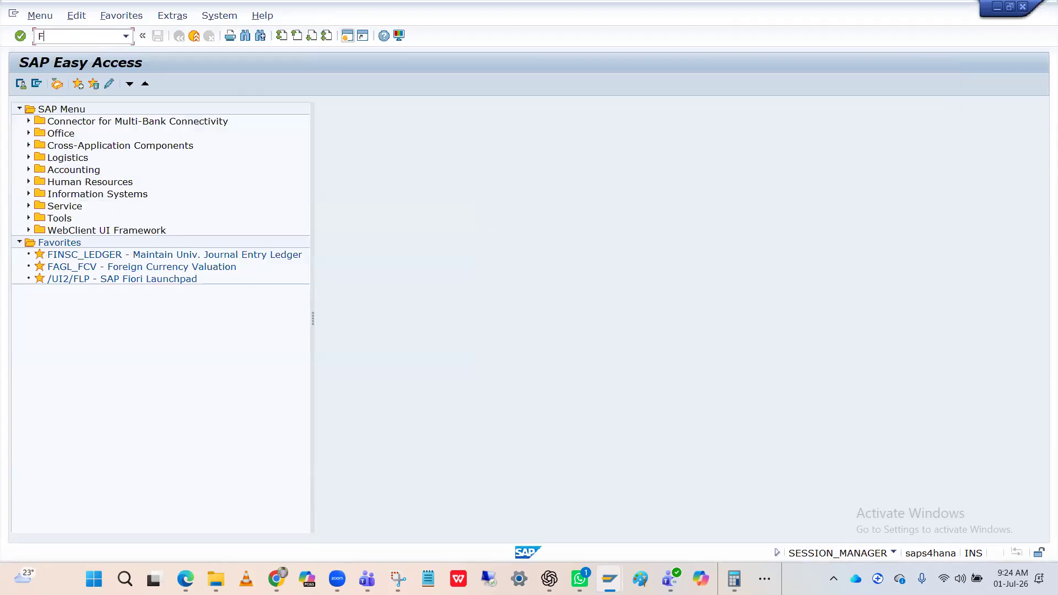
{"action": "key", "text": "alt+Tab"}
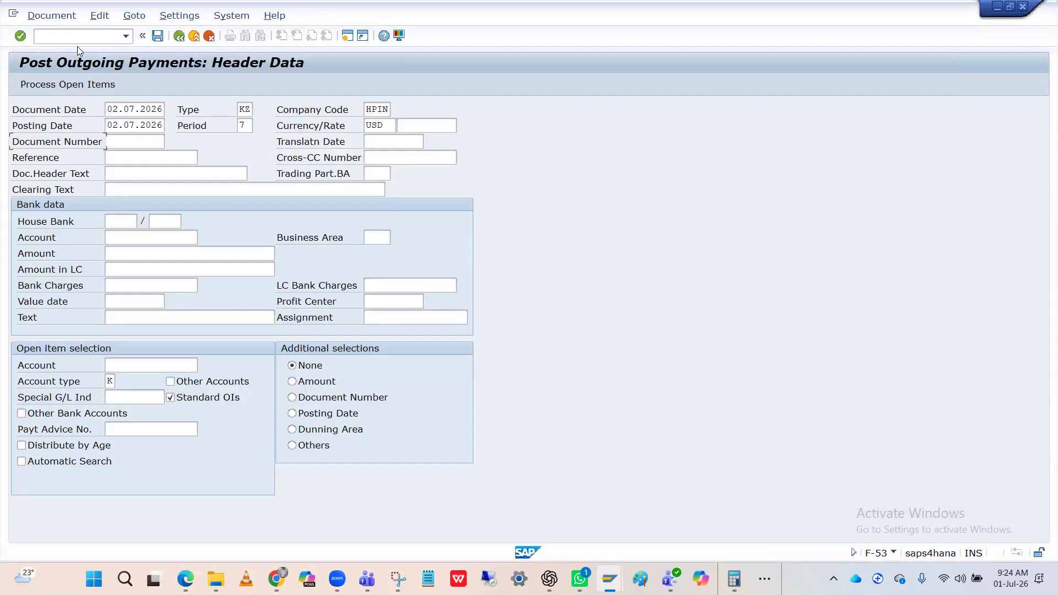
Fill in the payment's bank data with house bank HDFC, the cash G/L account and an amount of 5000
{"action": "left_click", "coordinate": [121, 219]}
{"action": "left_click", "coordinate": [120, 233]}
{"action": "left_click", "coordinate": [121, 236]}
{"action": "key", "text": "Down"}
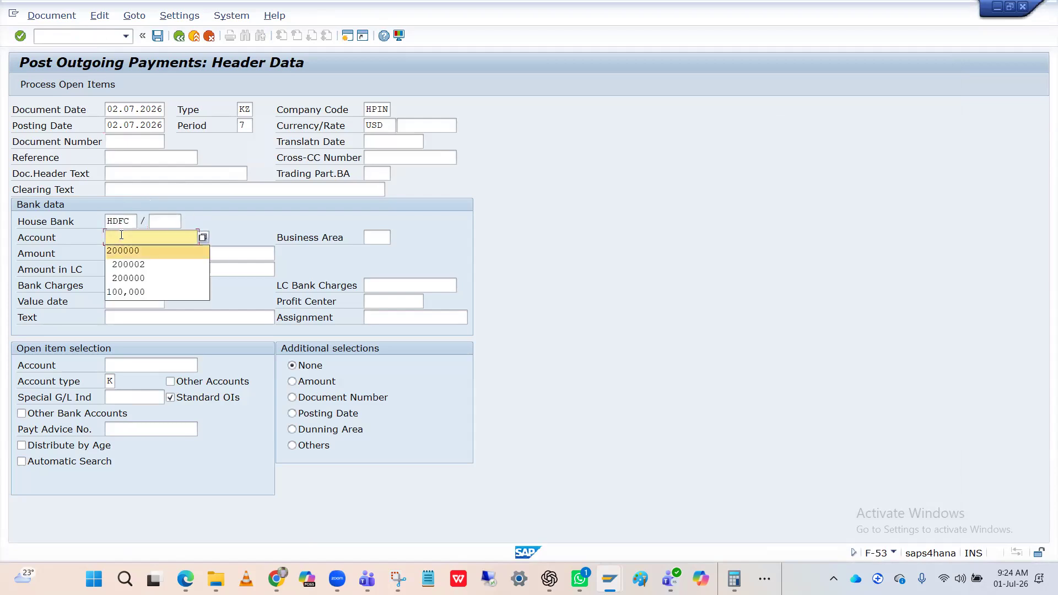
{"action": "key", "text": "Tab"}
{"action": "key", "text": "Tab"}
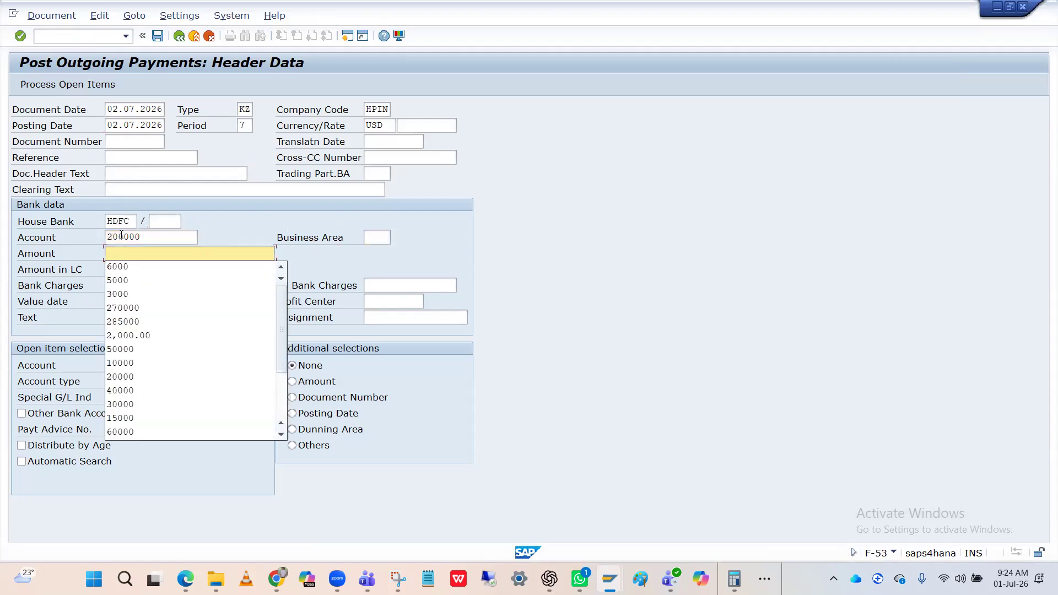
{"action": "type", "text": "5000"}
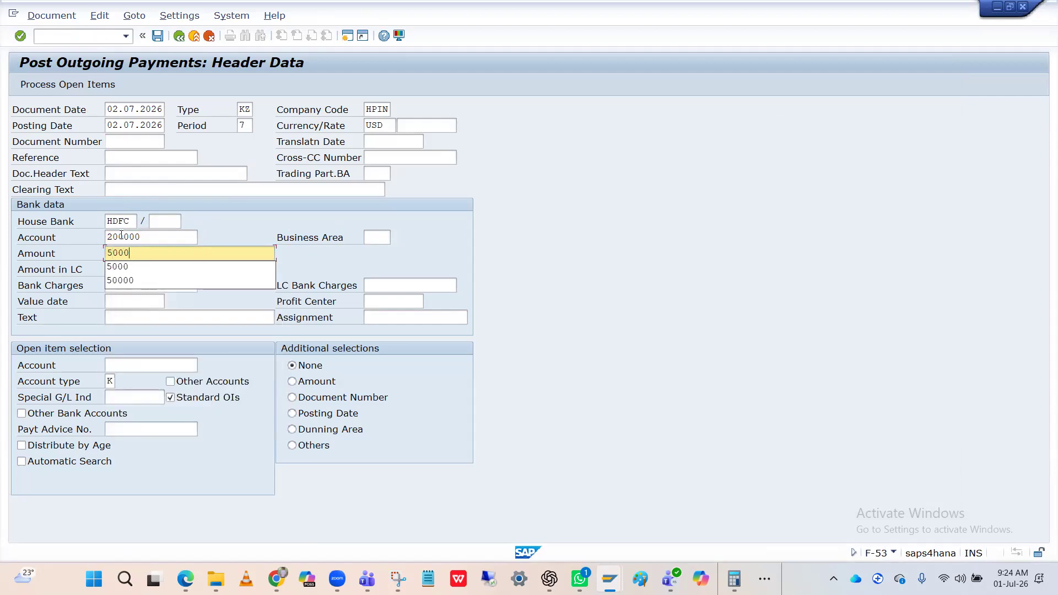
{"action": "key", "text": "Return"}
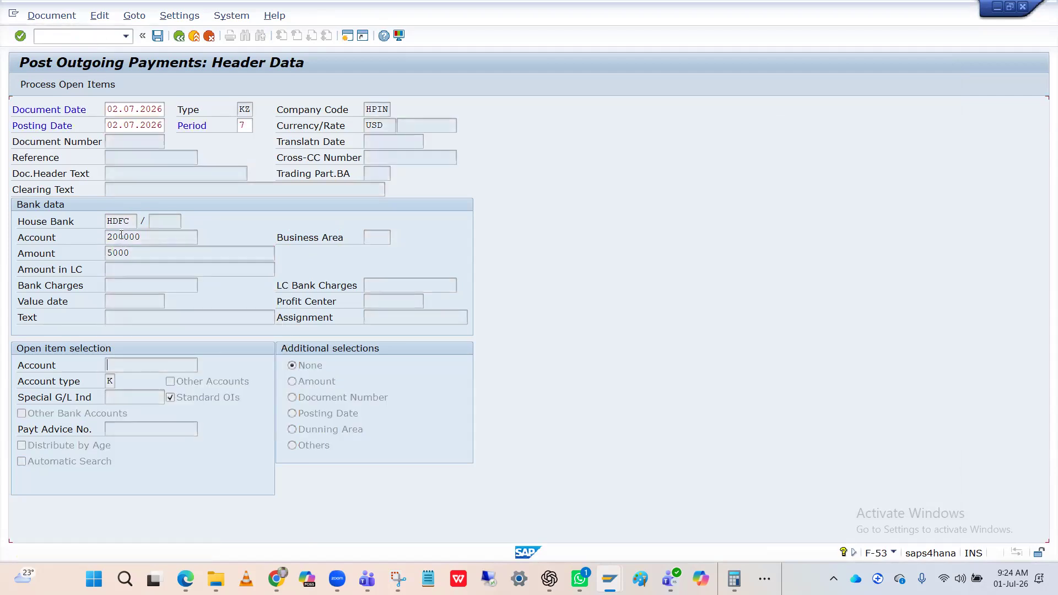
Enter the foreign-currency vendor's account for open item selection and load its open items
{"action": "key", "text": "Down"}
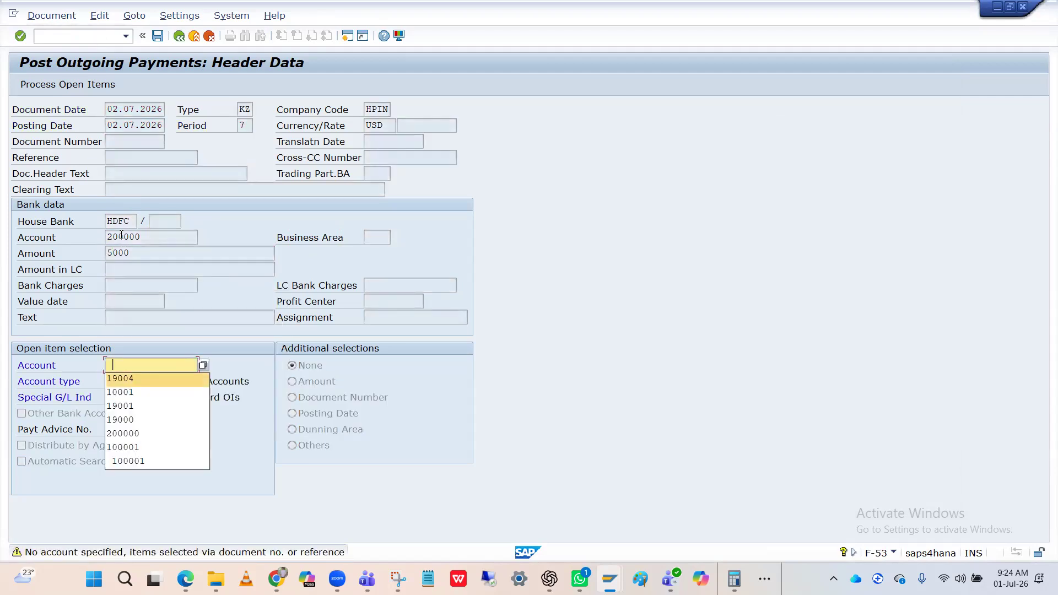
{"action": "key", "text": "Return"}
{"action": "key", "text": "BackSpace"}
{"action": "type", "text": "5"}
{"action": "key", "text": "Return"}
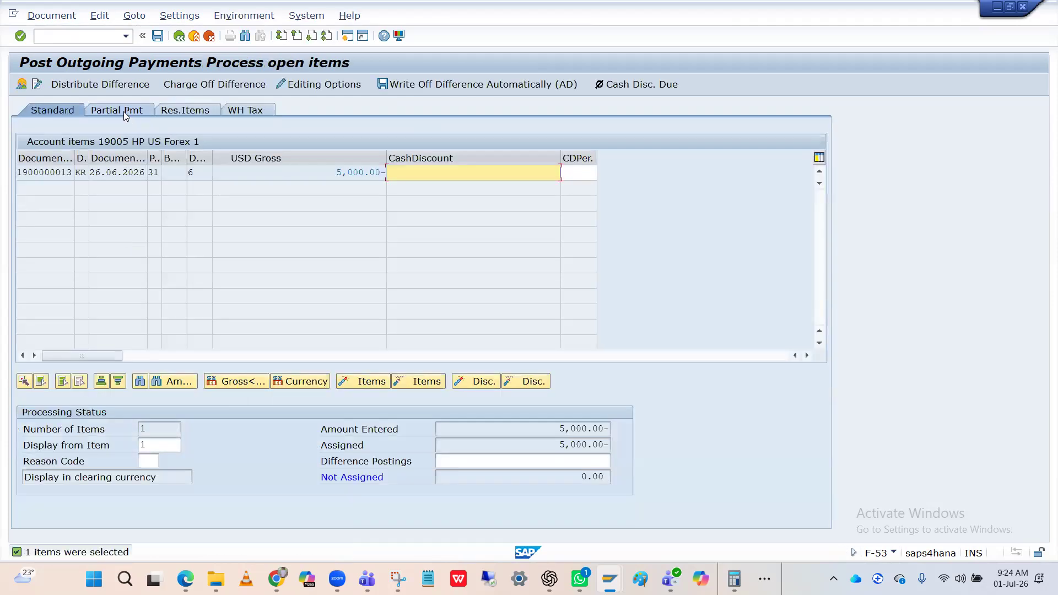
Simulate the outgoing payment and display its line items in local currency
{"action": "left_click", "coordinate": [22, 84]}
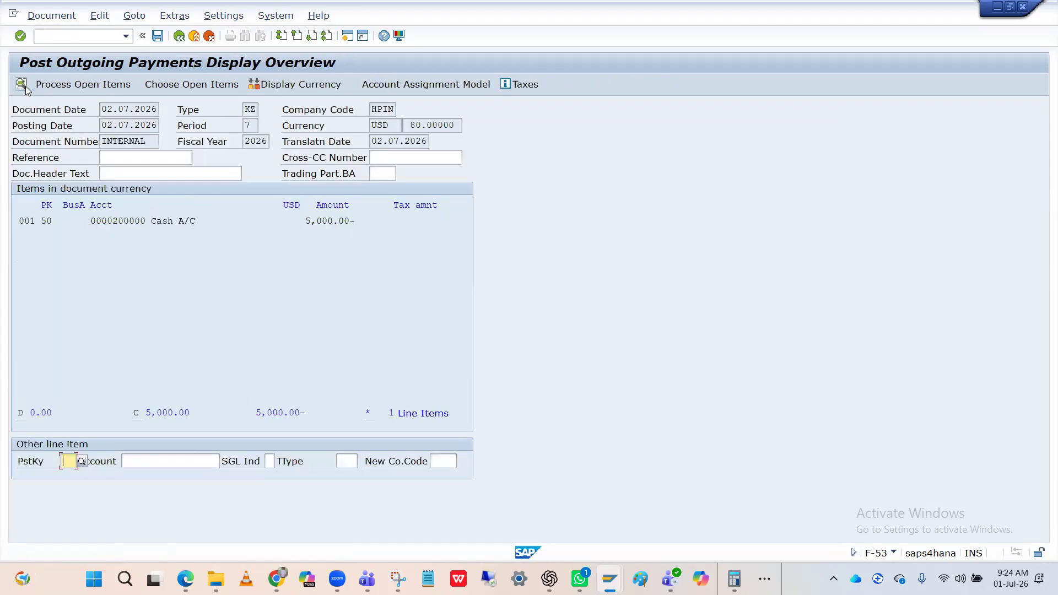
{"action": "left_click", "coordinate": [54, 16]}
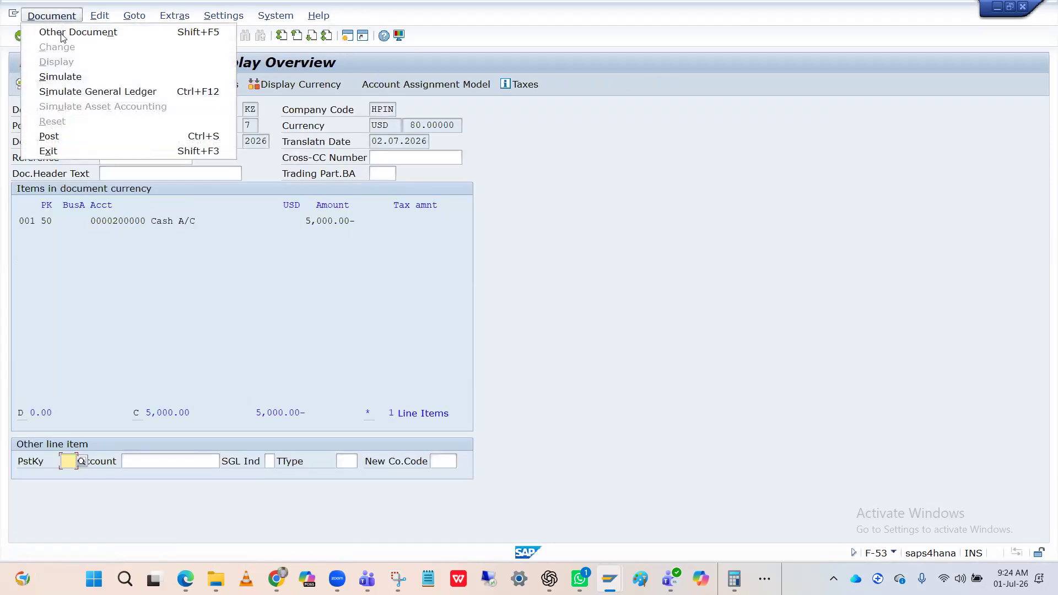
{"action": "left_click", "coordinate": [68, 76]}
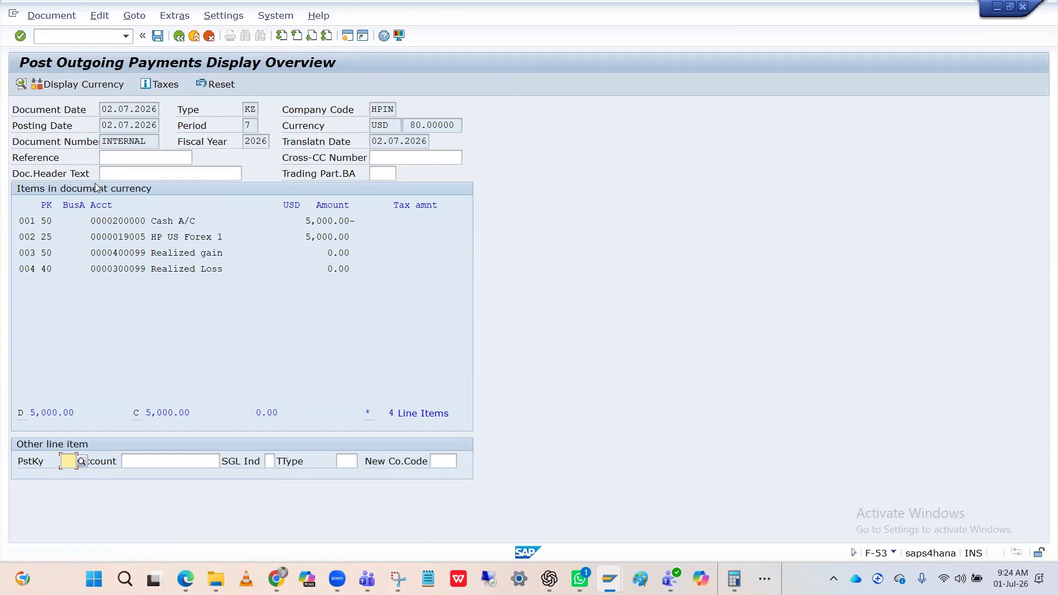
{"action": "left_click", "coordinate": [88, 88]}
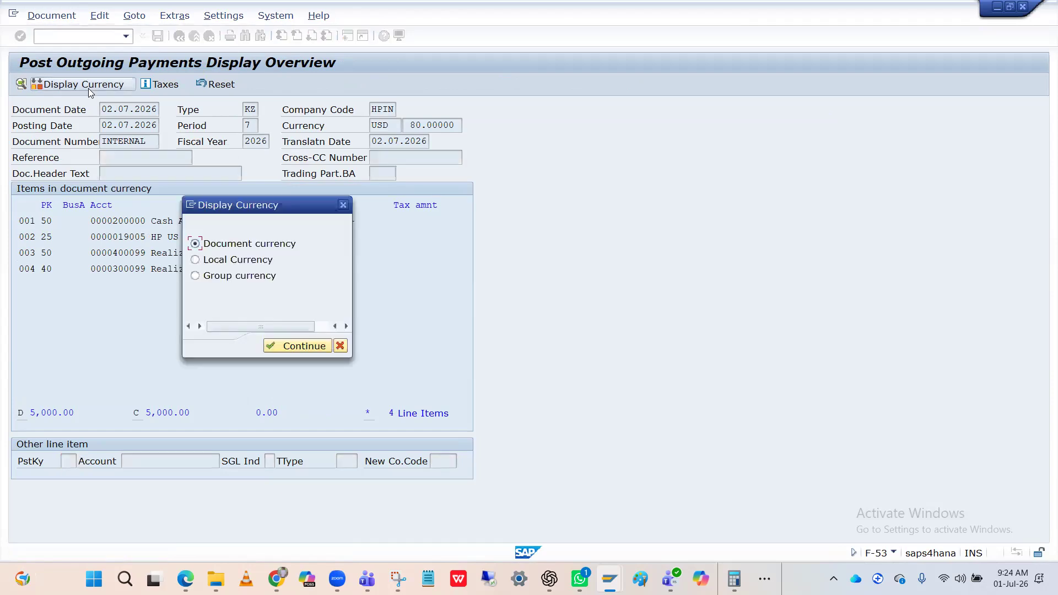
{"action": "left_click", "coordinate": [196, 261]}
{"action": "left_click", "coordinate": [277, 346]}
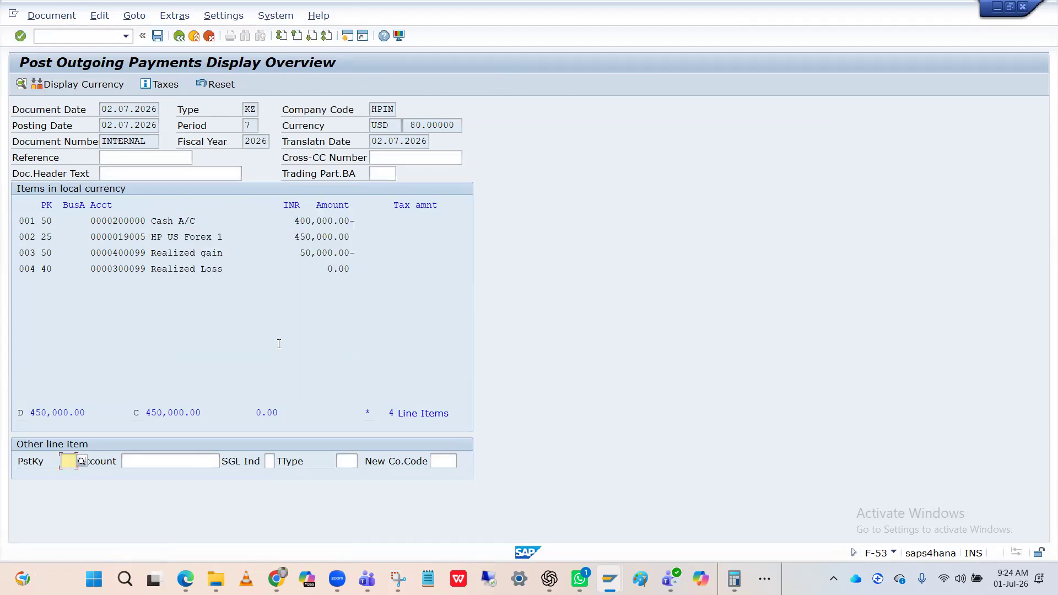
Examine the cash and realized gain lines in local currency, and switch the display to document currency
{"action": "left_click", "coordinate": [266, 253]}
{"action": "left_click", "coordinate": [222, 225]}
{"action": "left_click", "coordinate": [55, 85]}
{"action": "left_click", "coordinate": [195, 244]}
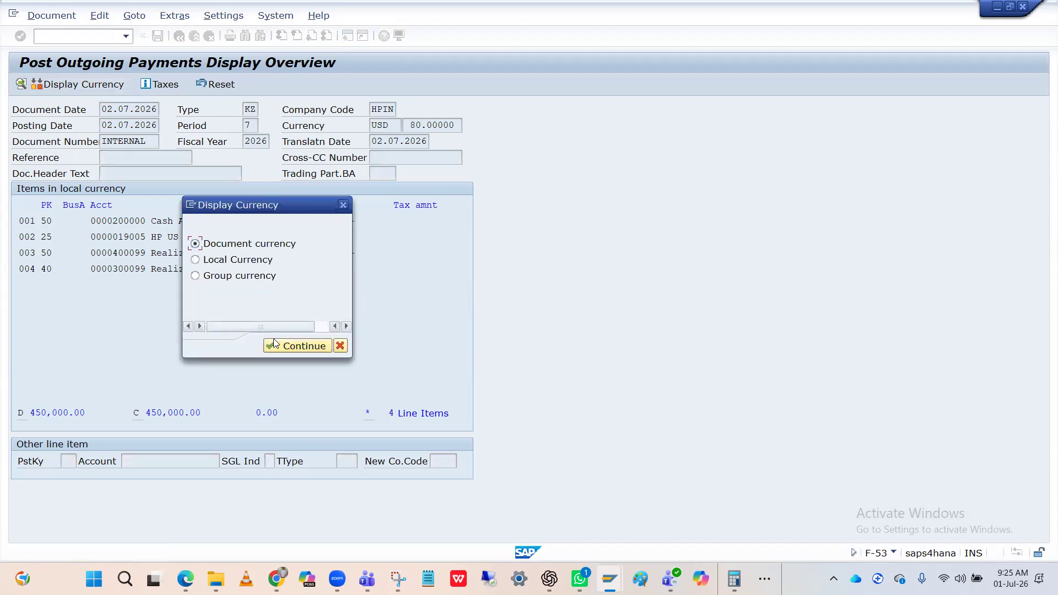
{"action": "left_click", "coordinate": [278, 345]}
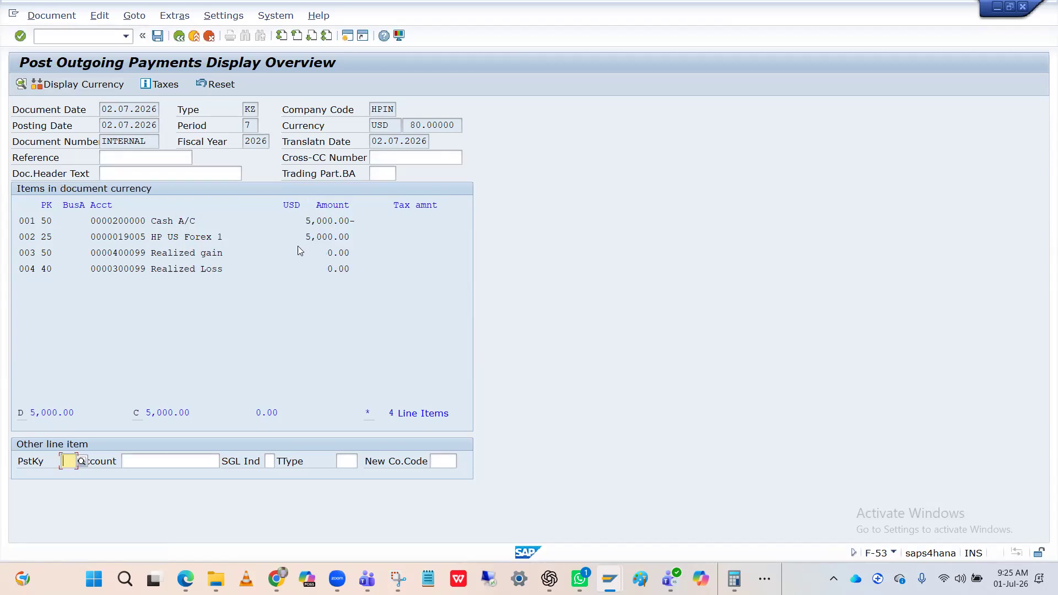
Display the simulated items in local currency again and compare the cash and vendor line amounts
{"action": "left_click", "coordinate": [299, 255]}
{"action": "left_click", "coordinate": [83, 85]}
{"action": "left_click", "coordinate": [196, 265]}
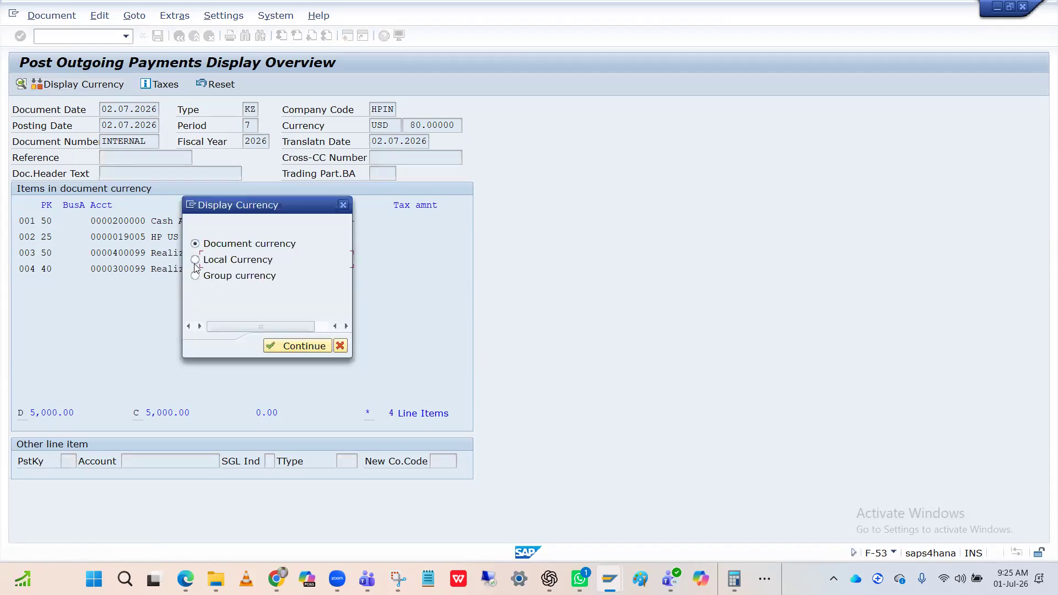
{"action": "left_click", "coordinate": [294, 342]}
{"action": "left_click", "coordinate": [267, 221]}
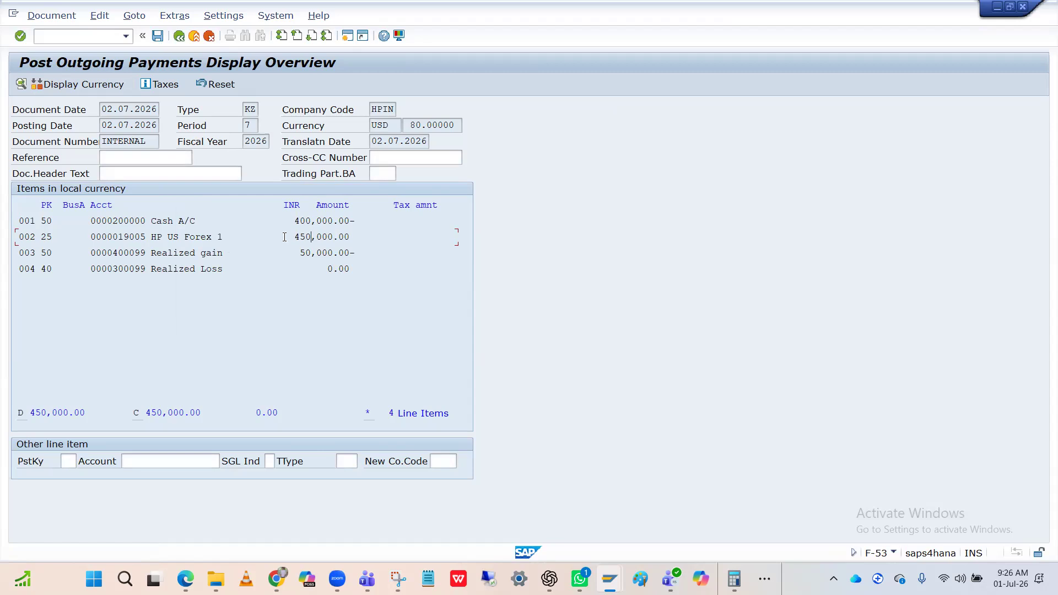
{"action": "left_click", "coordinate": [352, 239]}
{"action": "left_click", "coordinate": [299, 221]}
Switch to the SAP Easy Access session and open the exchange rate maintenance transaction OB08
{"action": "left_click", "coordinate": [179, 36]}
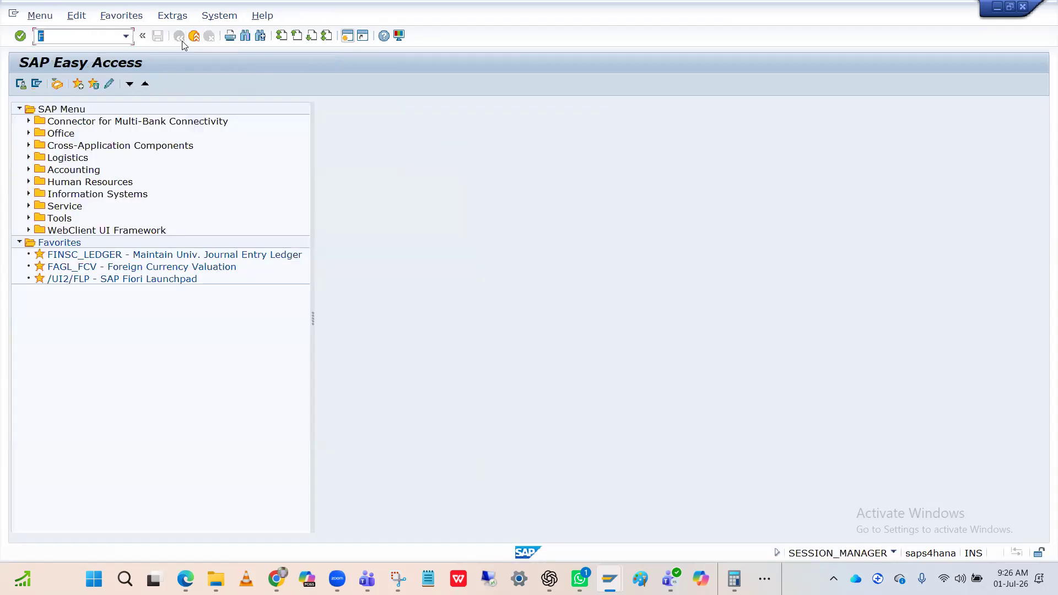
{"action": "type", "text": "F"}
{"action": "key", "text": "Return"}
{"action": "type", "text": "ob08"}
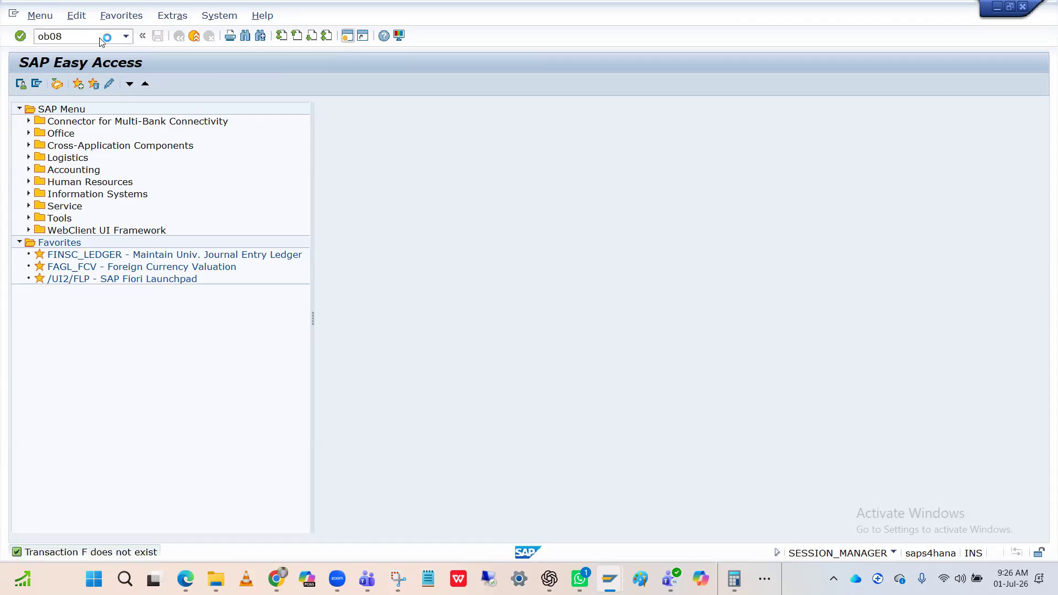
{"action": "key", "text": "Return"}
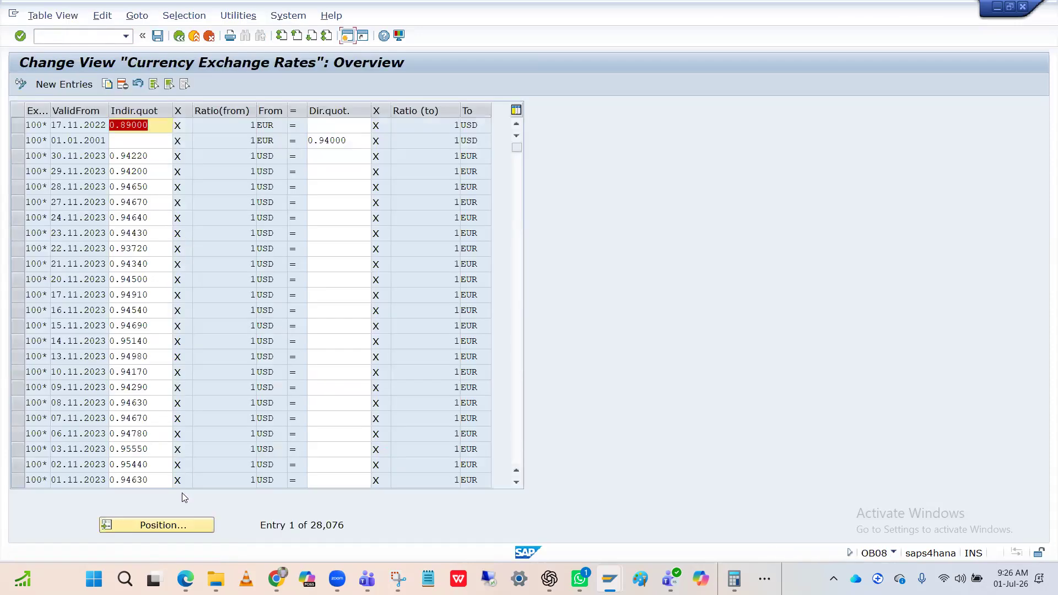
Position the exchange rate list at rate type M, from currency INR to currency USD
{"action": "left_click", "coordinate": [170, 522]}
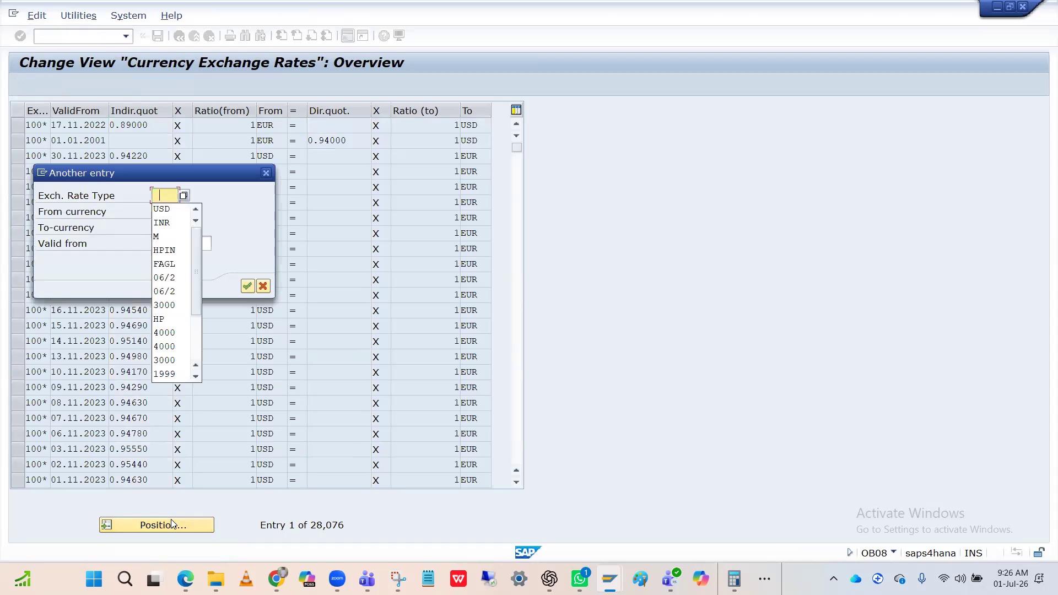
{"action": "type", "text": "m"}
{"action": "key", "text": "Tab"}
{"action": "type", "text": "INR"}
{"action": "key", "text": "Tab"}
{"action": "type", "text": "USD"}
{"action": "key", "text": "Return"}
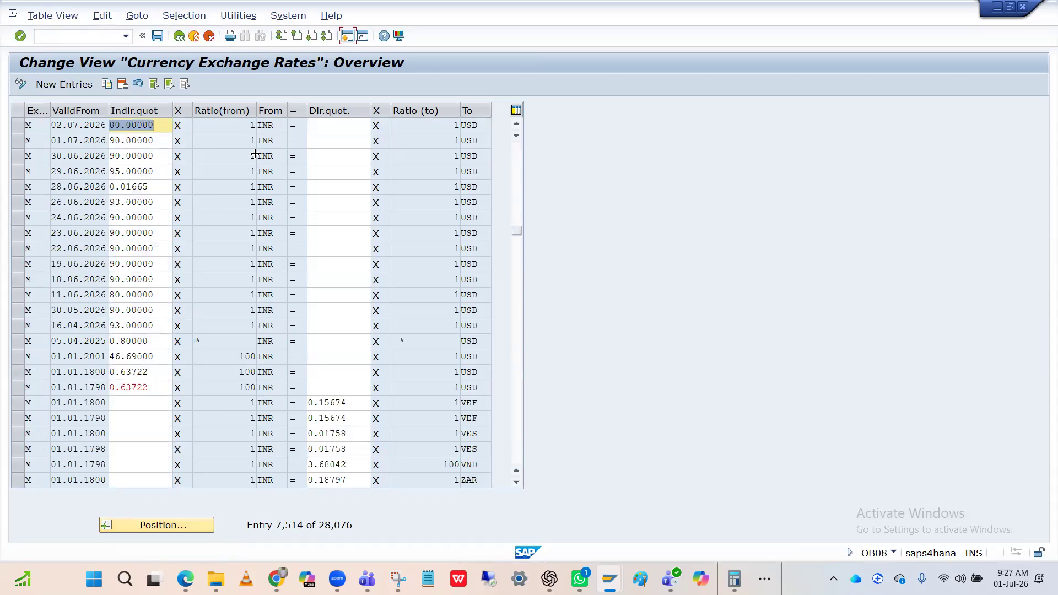
Set the indirect quotation of the 02.07.2026 INR-to-USD entry to 95 and save the exchange rates
{"action": "left_click", "coordinate": [121, 126]}
{"action": "key", "text": "BackSpace"}
{"action": "key", "text": "BackSpace"}
{"action": "type", "text": "95"}
{"action": "key", "text": "Return"}
{"action": "left_click", "coordinate": [161, 36]}
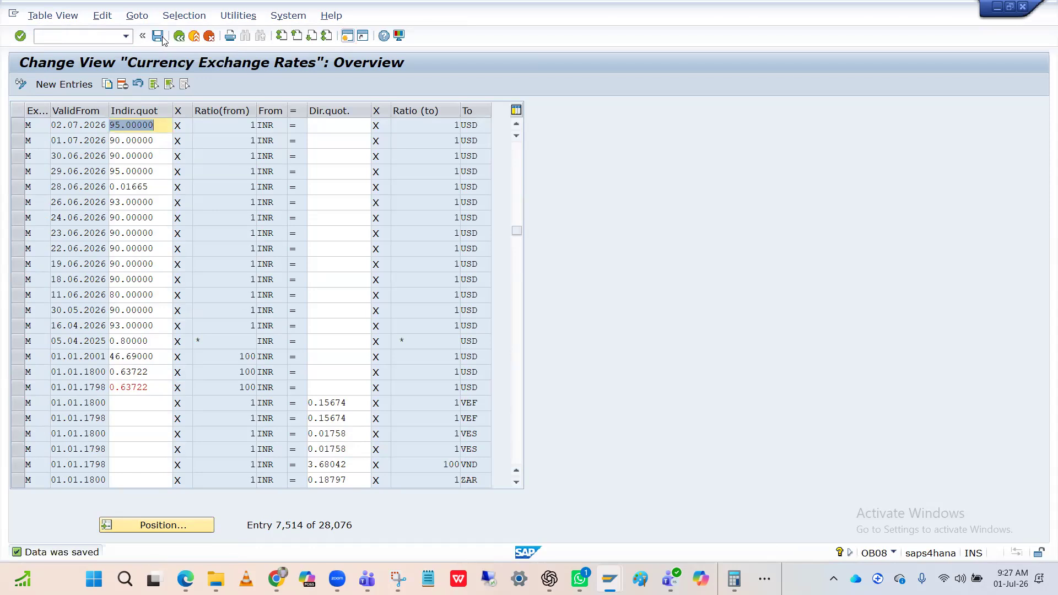
Restart transaction F-53 in the outgoing payment session and set the document date to 02.07.2026
{"action": "key", "text": "alt+Tab"}
{"action": "type", "text": "/"}
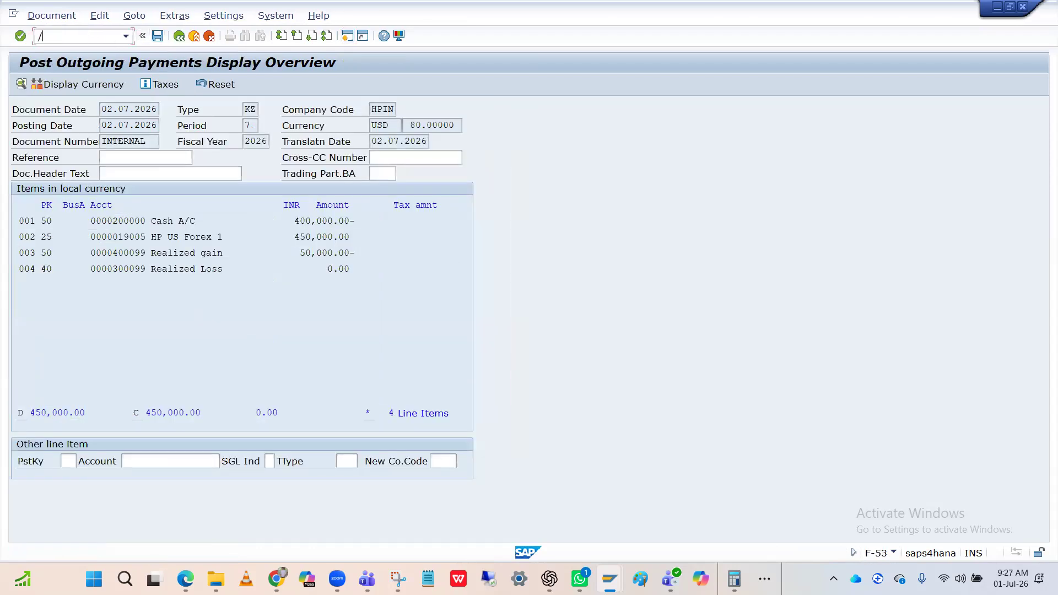
{"action": "type", "text": "nf-53"}
{"action": "key", "text": "Return"}
{"action": "key", "text": "Down"}
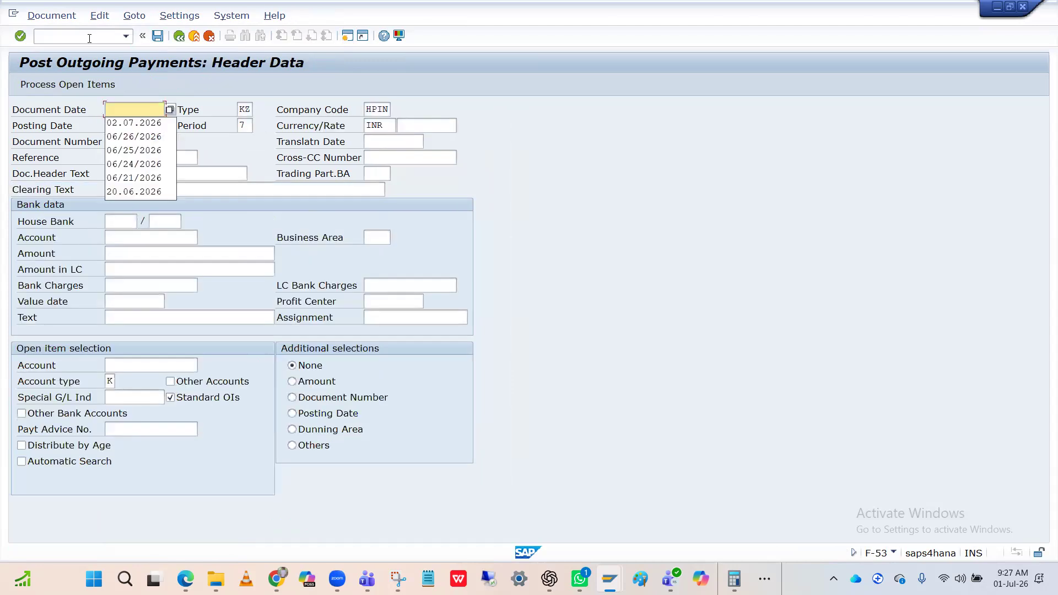
{"action": "key", "text": "Down"}
{"action": "key", "text": "Return"}
Set the payment's posting date to 02.07.2026 and its currency to USD
{"action": "key", "text": "Tab"}
{"action": "key", "text": "Tab"}
{"action": "key", "text": "Tab"}
{"action": "key", "text": "Tab"}
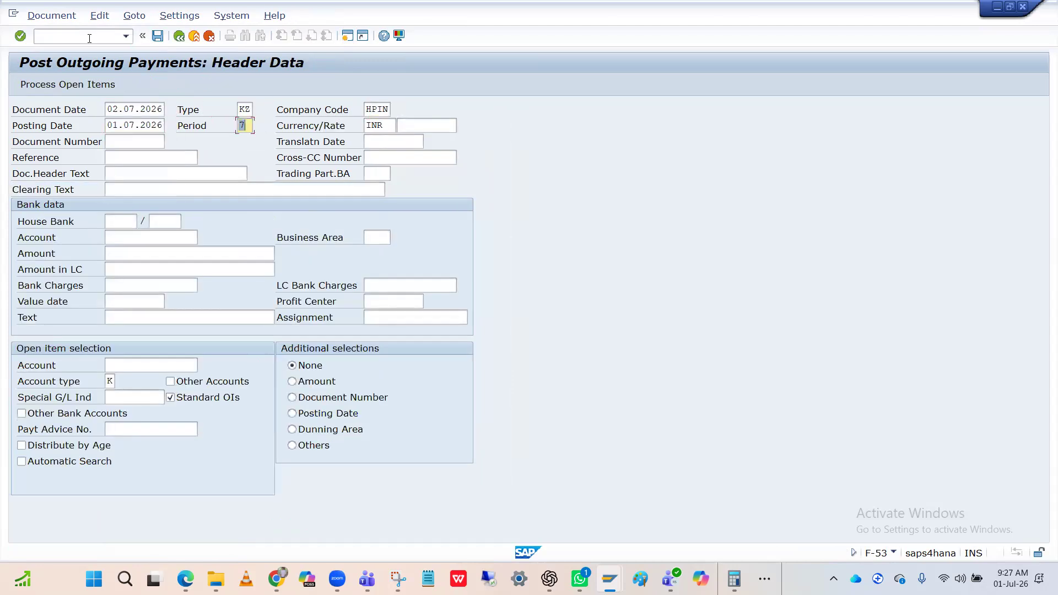
{"action": "key", "text": "shift+Tab"}
{"action": "key", "text": "BackSpace"}
{"action": "key", "text": "Down"}
{"action": "key", "text": "Return"}
{"action": "key", "text": "Tab"}
{"action": "key", "text": "Tab"}
{"action": "key", "text": "BackSpace"}
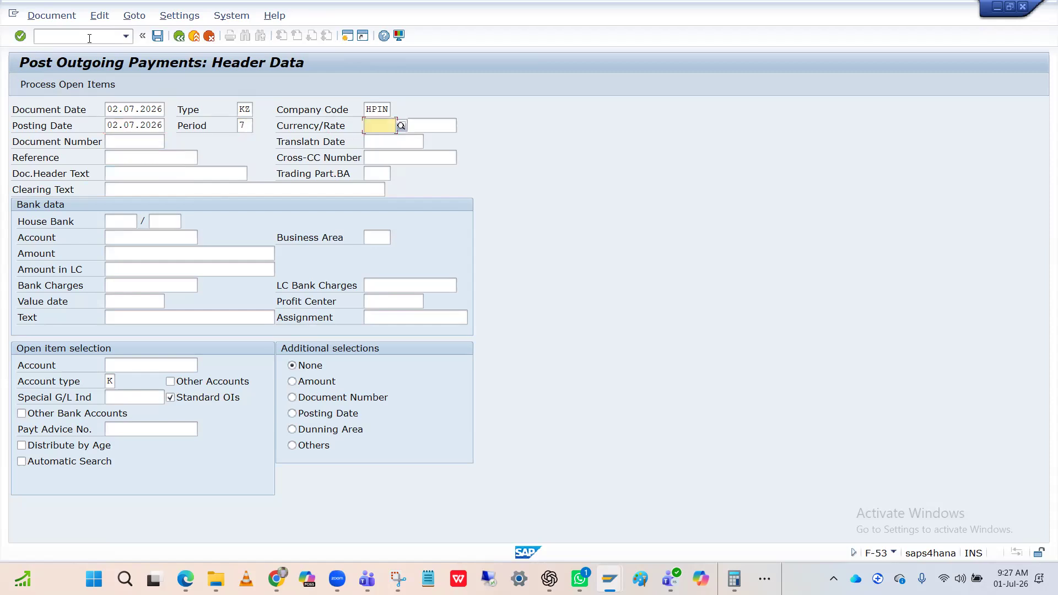
{"action": "key", "text": "Down"}
{"action": "key", "text": "Return"}
Enter the cash G/L account and an amount of 5000 in the payment's bank data
{"action": "key", "text": "Tab"}
{"action": "key", "text": "Tab"}
{"action": "key", "text": "Tab"}
{"action": "key", "text": "Tab"}
{"action": "key", "text": "Tab"}
{"action": "key", "text": "Tab"}
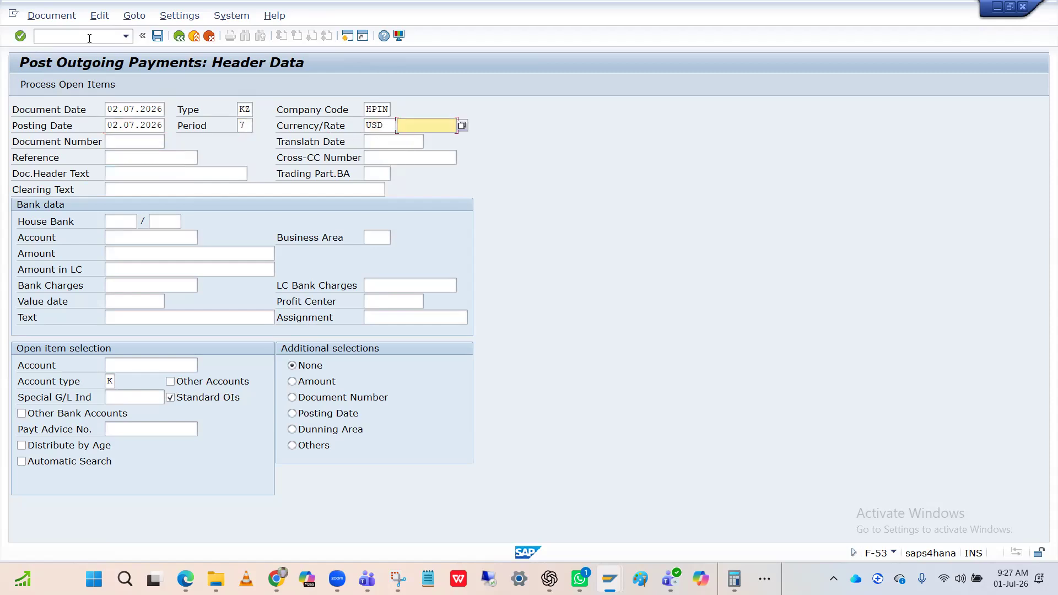
{"action": "key", "text": "Tab"}
{"action": "key", "text": "Tab"}
{"action": "key", "text": "Tab"}
{"action": "key", "text": "Tab"}
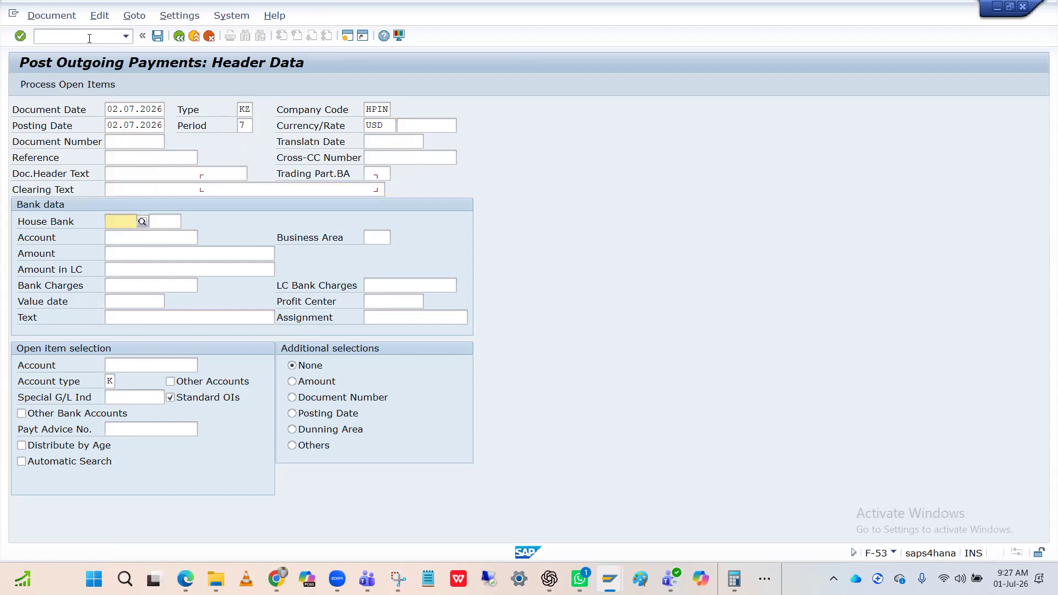
{"action": "key", "text": "Down"}
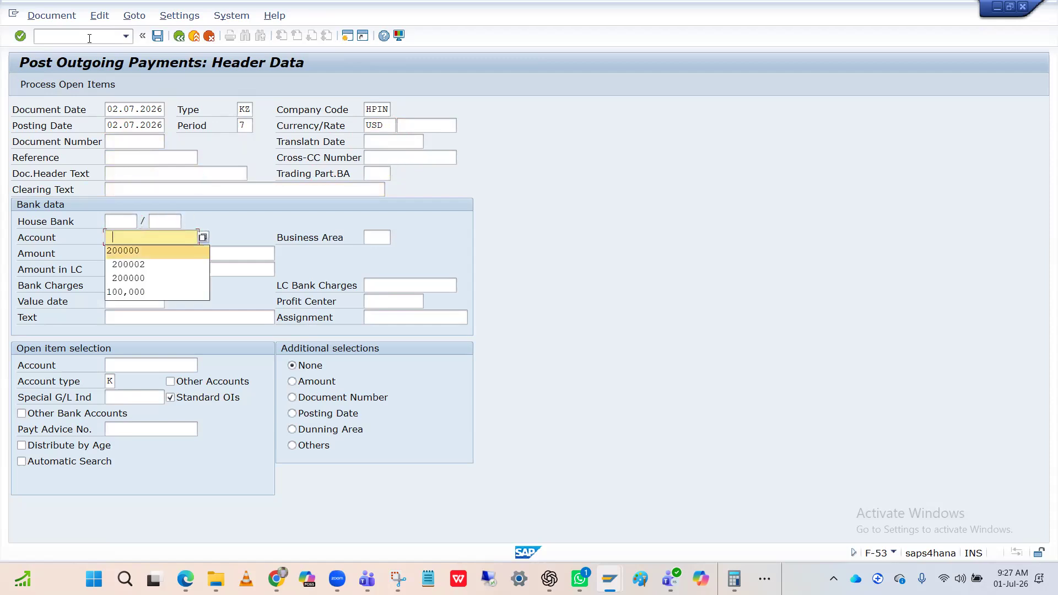
{"action": "key", "text": "Return"}
{"action": "key", "text": "Tab"}
{"action": "key", "text": "Tab"}
{"action": "key", "text": "Down"}
{"action": "key", "text": "Return"}
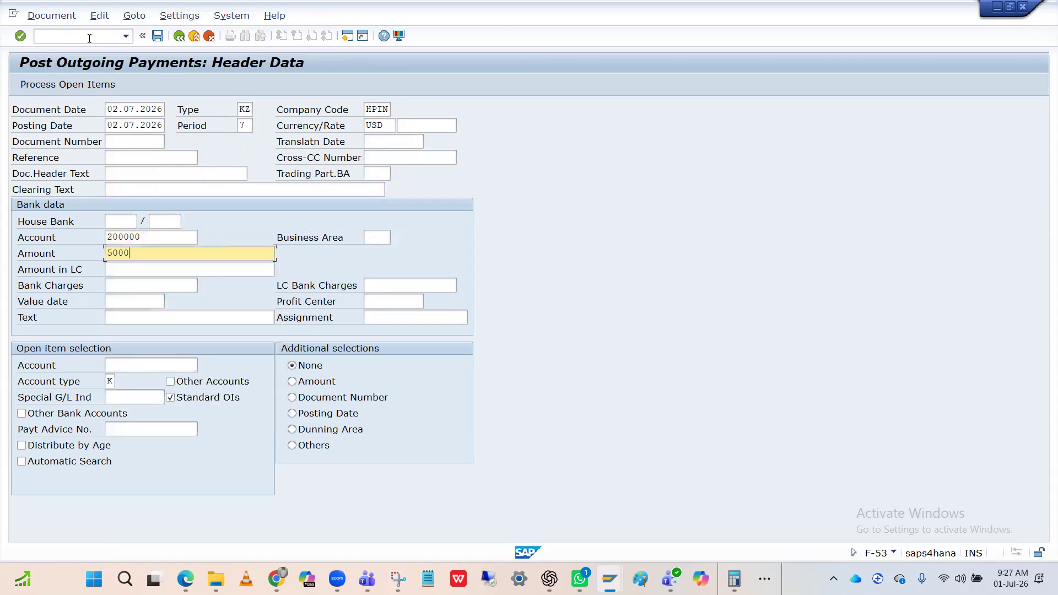
Choose the foreign-currency vendor's account for open item selection and process its open items
{"action": "key", "text": "Tab"}
{"action": "key", "text": "Tab"}
{"action": "key", "text": "Tab"}
{"action": "key", "text": "Tab"}
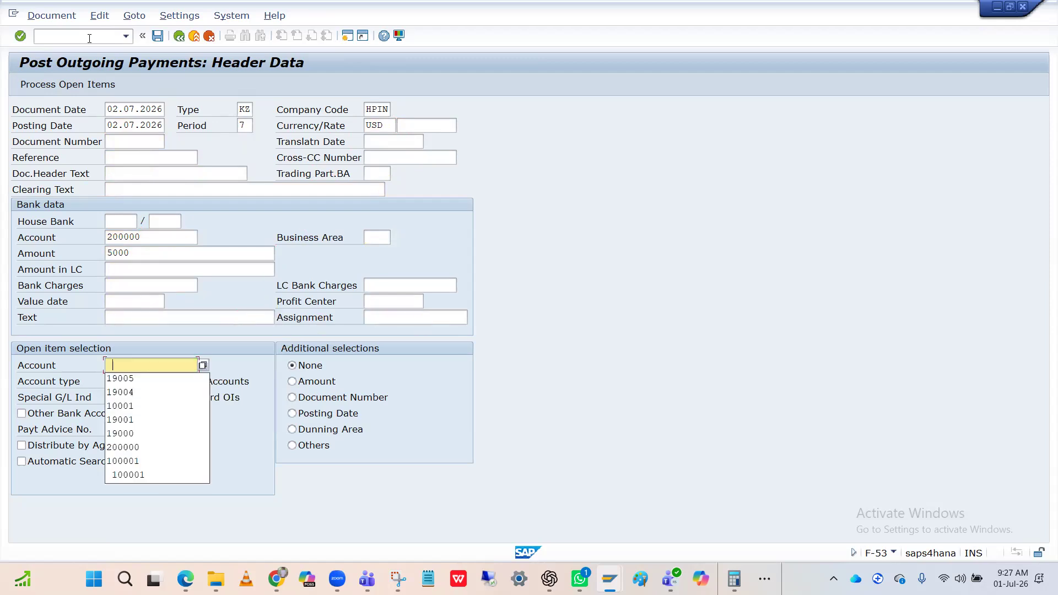
{"action": "key", "text": "Down"}
{"action": "key", "text": "Return"}
{"action": "key", "text": "Return"}
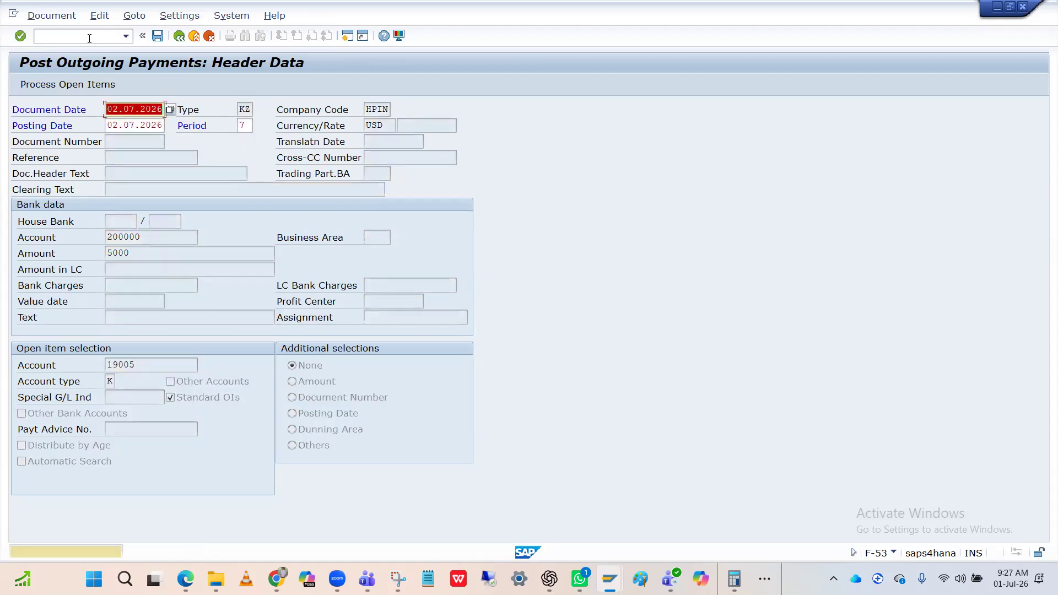
Simulate the 5000 USD vendor payment document and display its line items in local currency
{"action": "key", "text": "Return"}
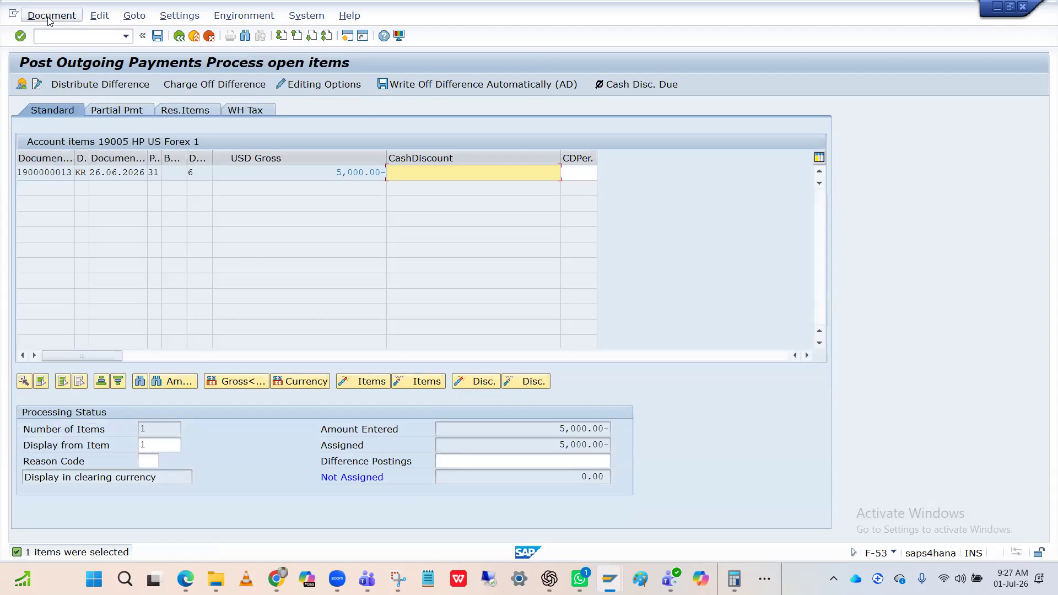
{"action": "left_click", "coordinate": [51, 16]}
{"action": "left_click", "coordinate": [55, 49]}
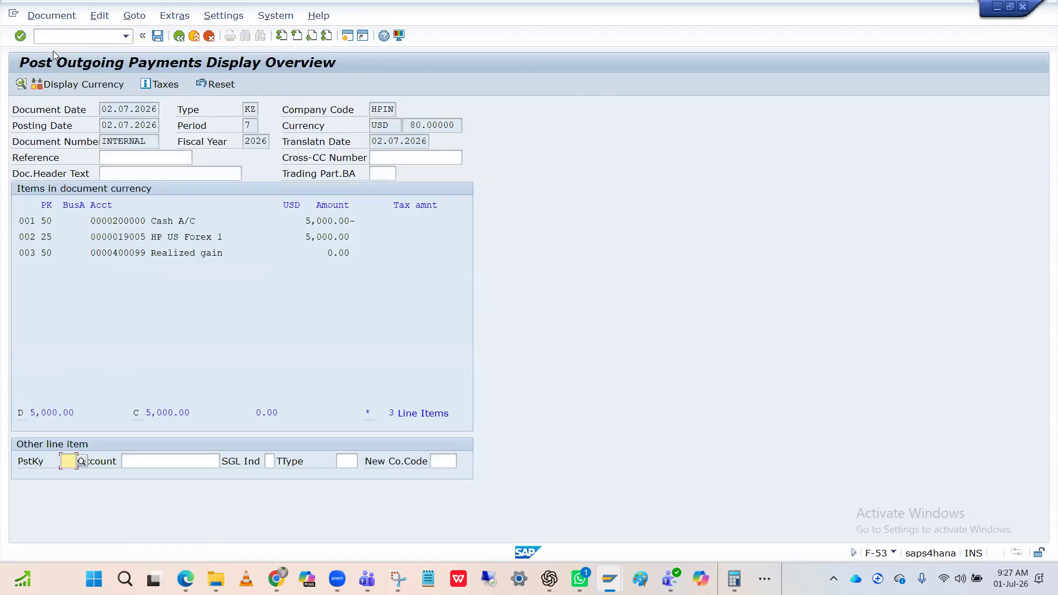
{"action": "left_click", "coordinate": [201, 254]}
{"action": "left_click", "coordinate": [96, 87]}
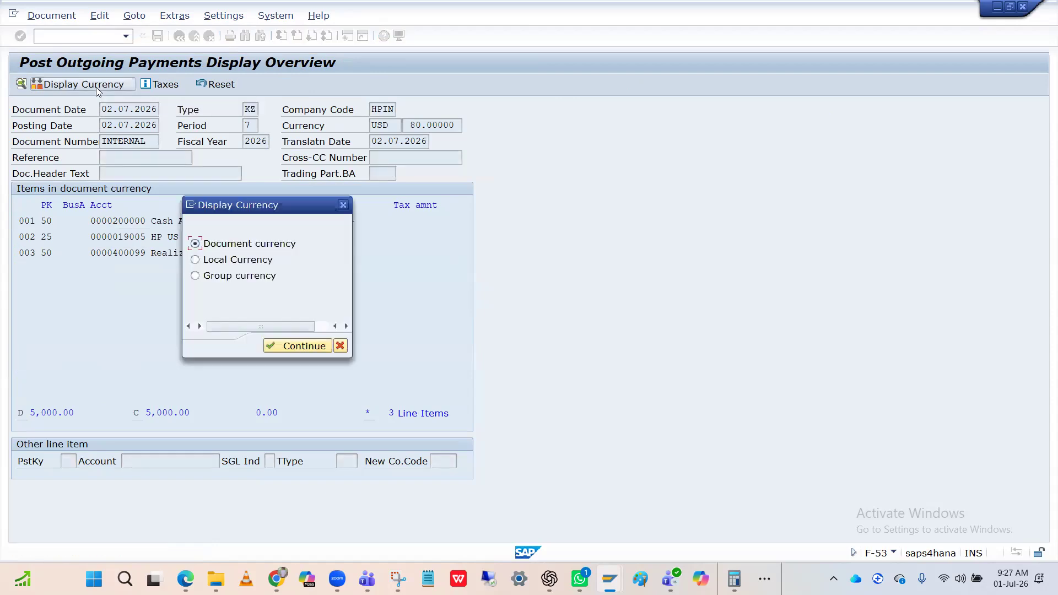
{"action": "left_click", "coordinate": [228, 261]}
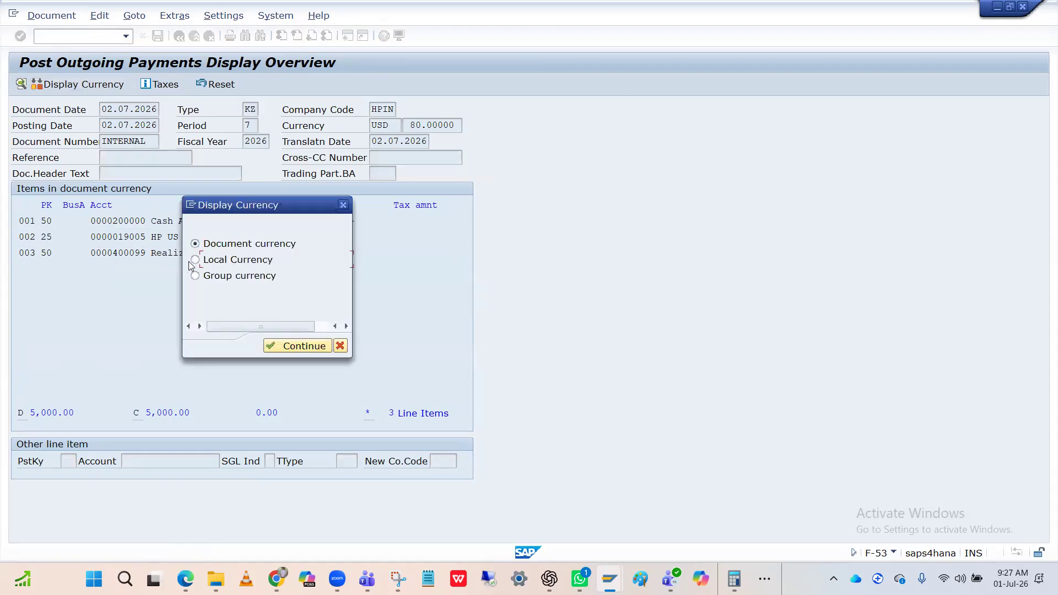
{"action": "left_click", "coordinate": [275, 344]}
{"action": "left_click", "coordinate": [272, 254]}
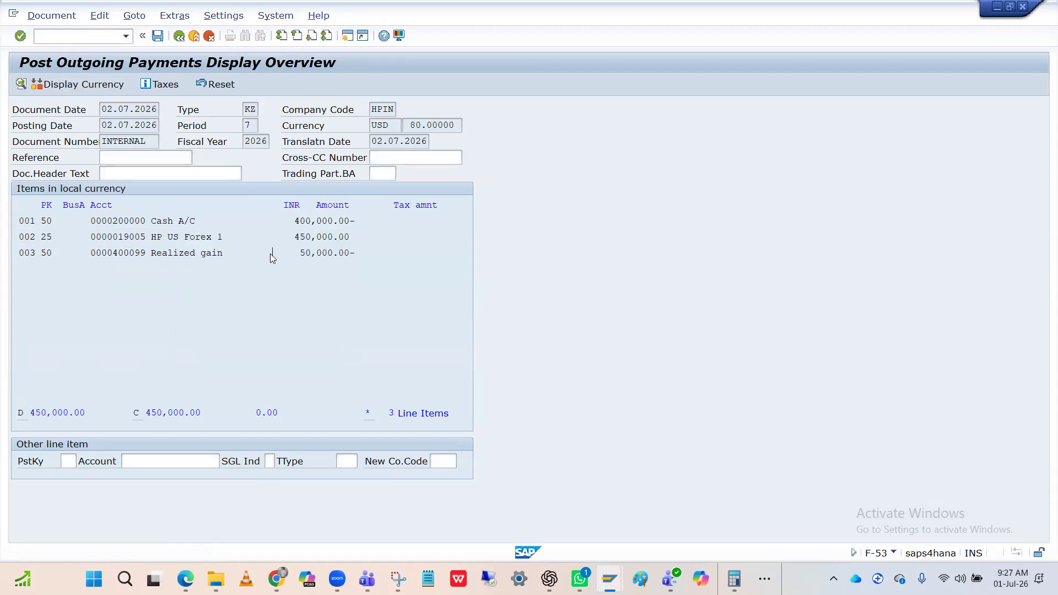
Switch to the exchange rates session and position the table at rate type M from USD to INR
{"action": "key", "text": "alt+Tab"}
{"action": "left_click", "coordinate": [180, 528]}
{"action": "key", "text": "Down"}
{"action": "key", "text": "Down"}
{"action": "key", "text": "Down"}
{"action": "key", "text": "Return"}
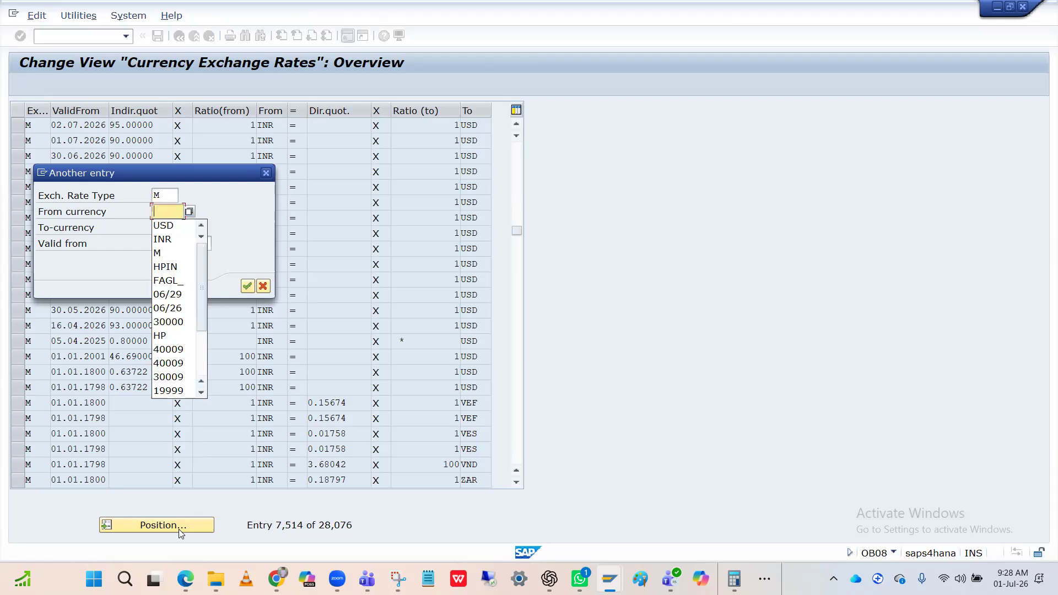
{"action": "type", "text": "USD"}
{"action": "key", "text": "Return"}
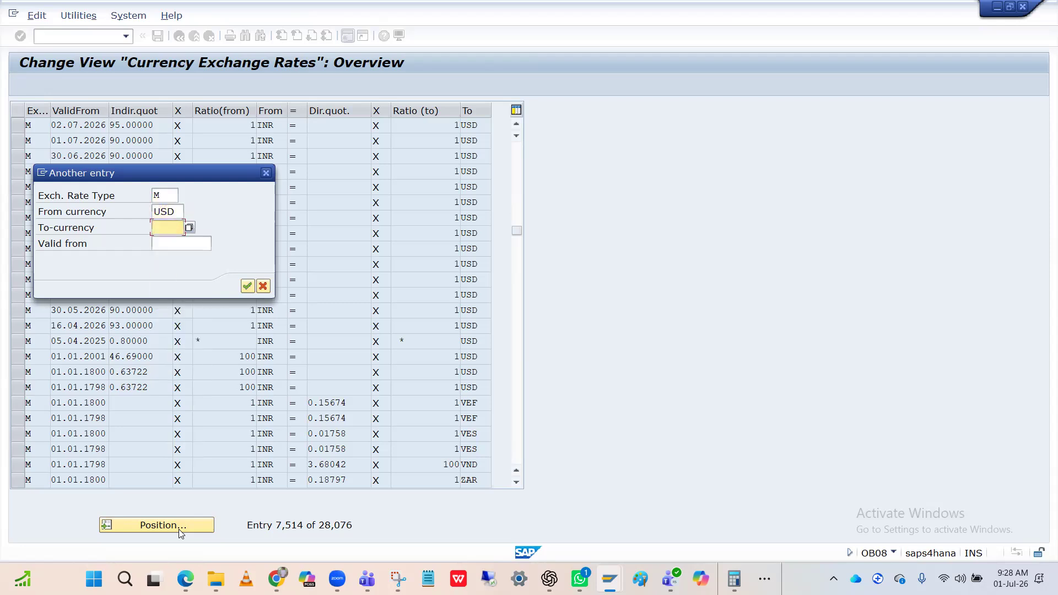
{"action": "type", "text": "INR"}
{"action": "key", "text": "Return"}
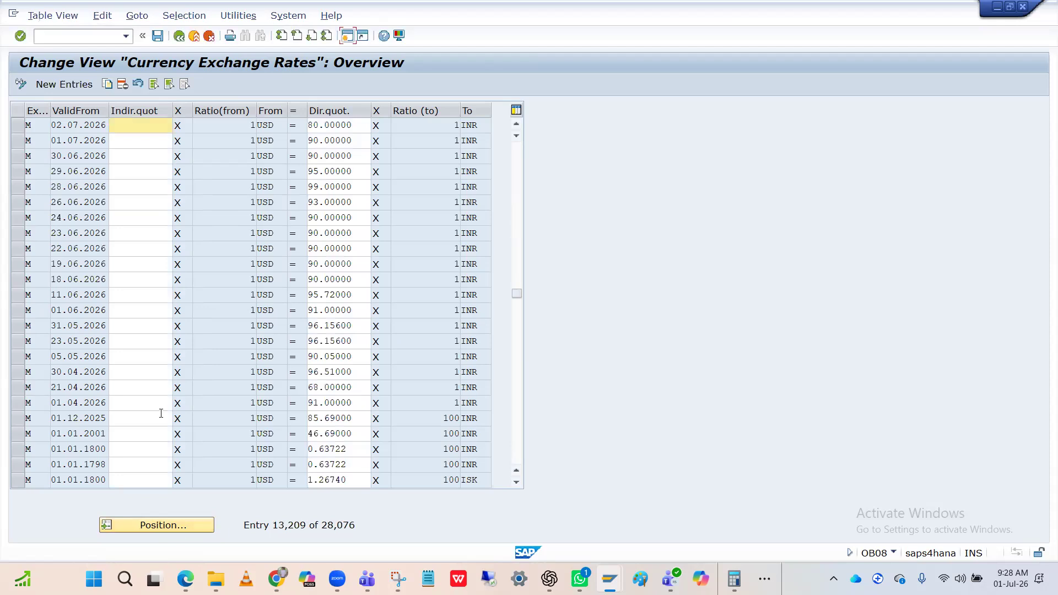
Set the direct quotation for USD to INR valid from 02.07.2026 to 95 and save the rate
{"action": "left_click", "coordinate": [316, 126]}
{"action": "key", "text": "BackSpace"}
{"action": "key", "text": "BackSpace"}
{"action": "type", "text": "90"}
{"action": "key", "text": "Return"}
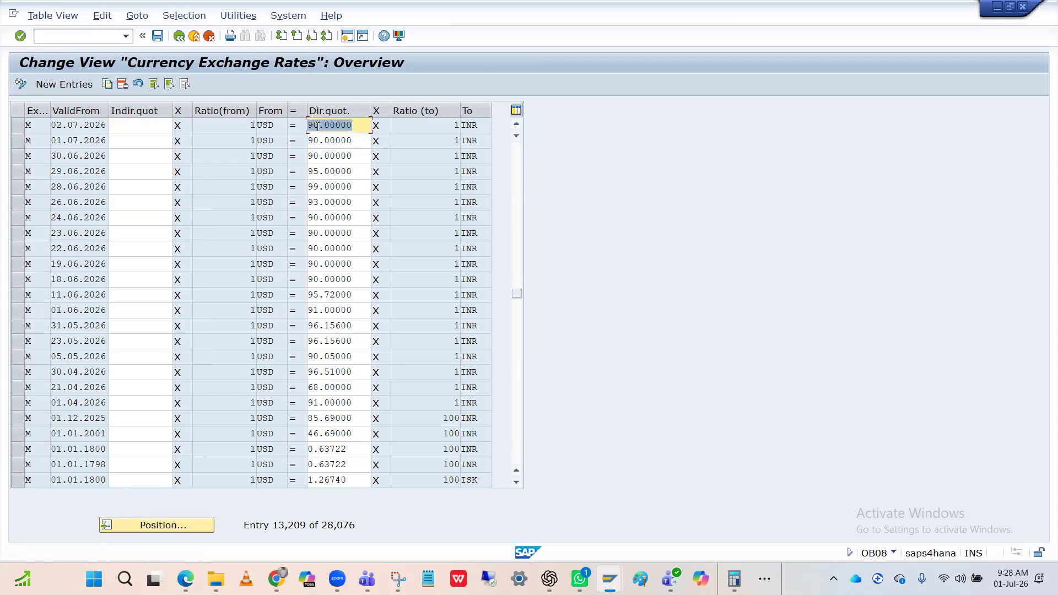
{"action": "left_click", "coordinate": [317, 126]}
{"action": "key", "text": "BackSpace"}
{"action": "type", "text": "5"}
{"action": "key", "text": "Return"}
{"action": "left_click", "coordinate": [158, 36]}
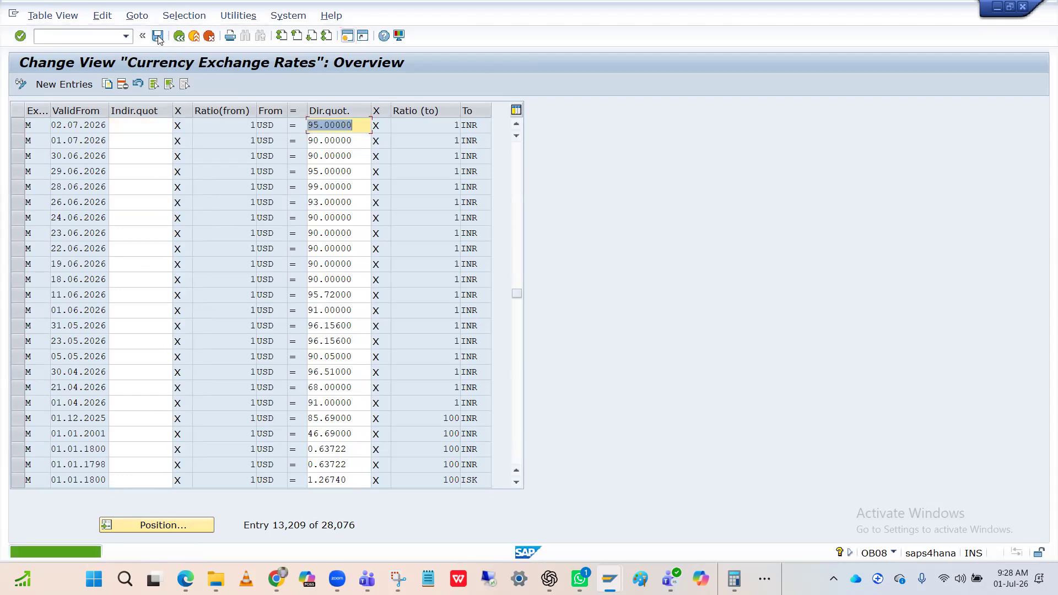
Restart transaction F-53 in the outgoing payment session and set the document date to 02.07.2026
{"action": "key", "text": "alt+Tab"}
{"action": "type", "text": "/nf"}
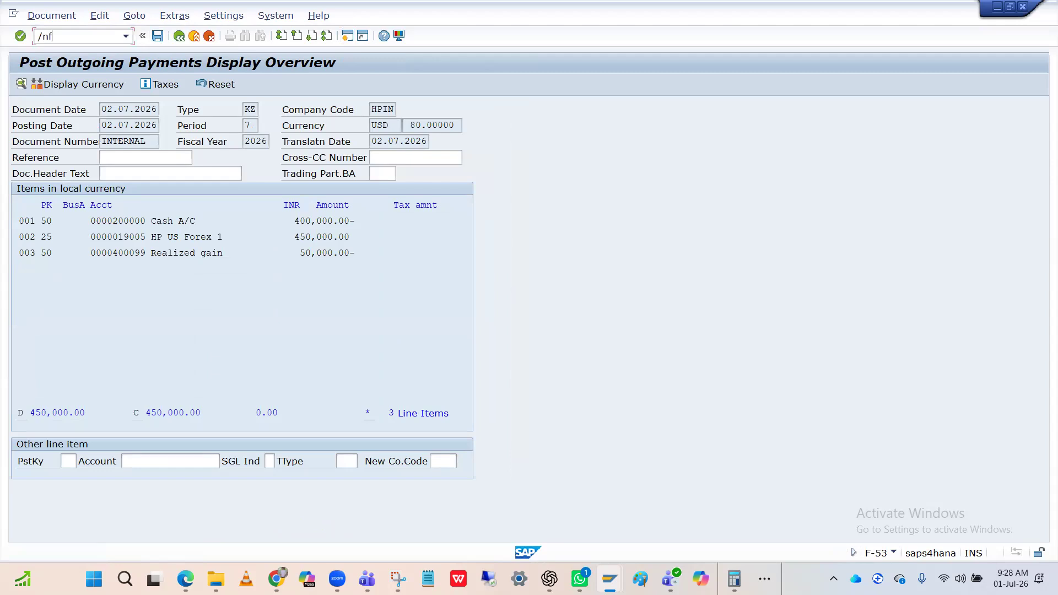
{"action": "type", "text": "-53"}
{"action": "key", "text": "Return"}
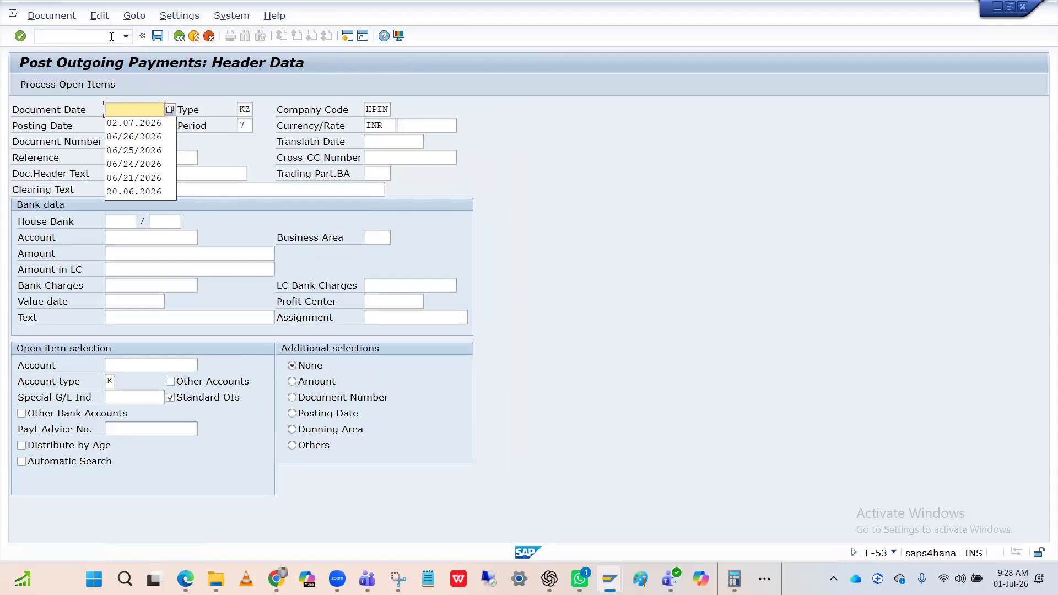
{"action": "key", "text": "Down"}
{"action": "key", "text": "Tab"}
Set the payment's posting date to 02.07.2026 and its currency to USD
{"action": "key", "text": "Tab"}
{"action": "key", "text": "Tab"}
{"action": "key", "text": "Delete"}
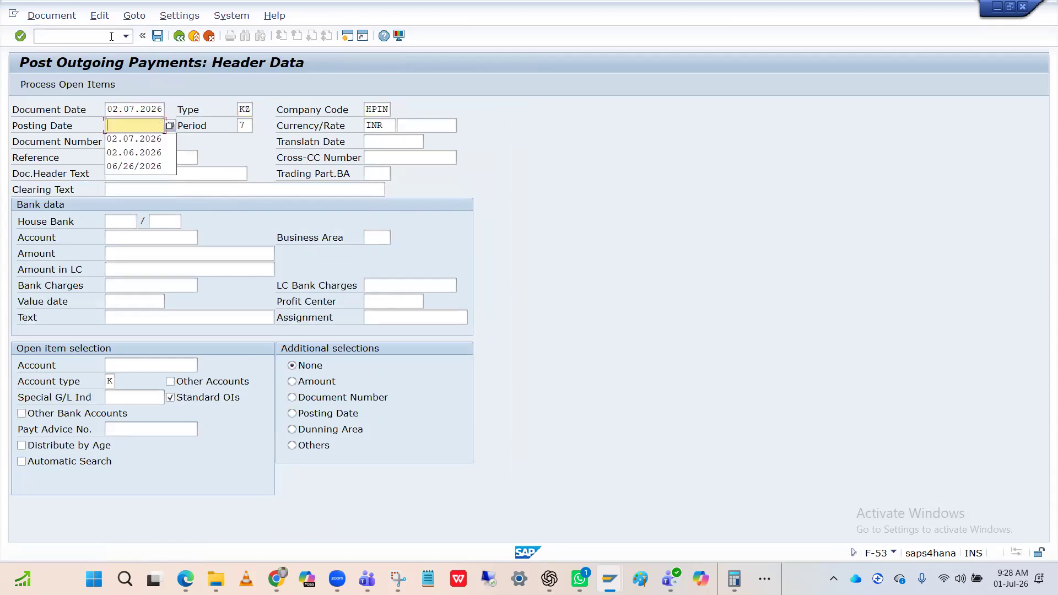
{"action": "key", "text": "Down"}
{"action": "key", "text": "Tab"}
{"action": "key", "text": "Tab"}
{"action": "key", "text": "Delete"}
{"action": "key", "text": "Down"}
Choose HDFC as the house bank in the payment's bank data
{"action": "key", "text": "Tab"}
{"action": "key", "text": "Tab"}
{"action": "key", "text": "Tab"}
{"action": "key", "text": "Tab"}
{"action": "key", "text": "Tab"}
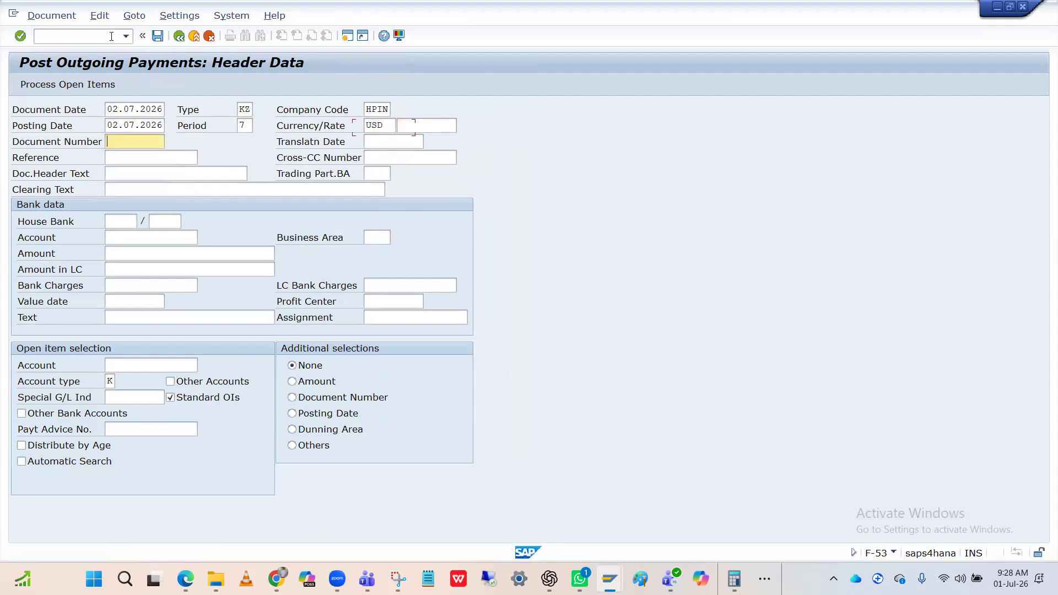
{"action": "key", "text": "Tab"}
{"action": "key", "text": "Tab"}
{"action": "key", "text": "Tab"}
{"action": "key", "text": "Tab"}
{"action": "key", "text": "Down"}
{"action": "key", "text": "Down"}
{"action": "key", "text": "Return"}
Enter the cash G/L account and an amount of 5000 in the payment's bank data
{"action": "key", "text": "Tab"}
{"action": "key", "text": "Tab"}
{"action": "key", "text": "Down"}
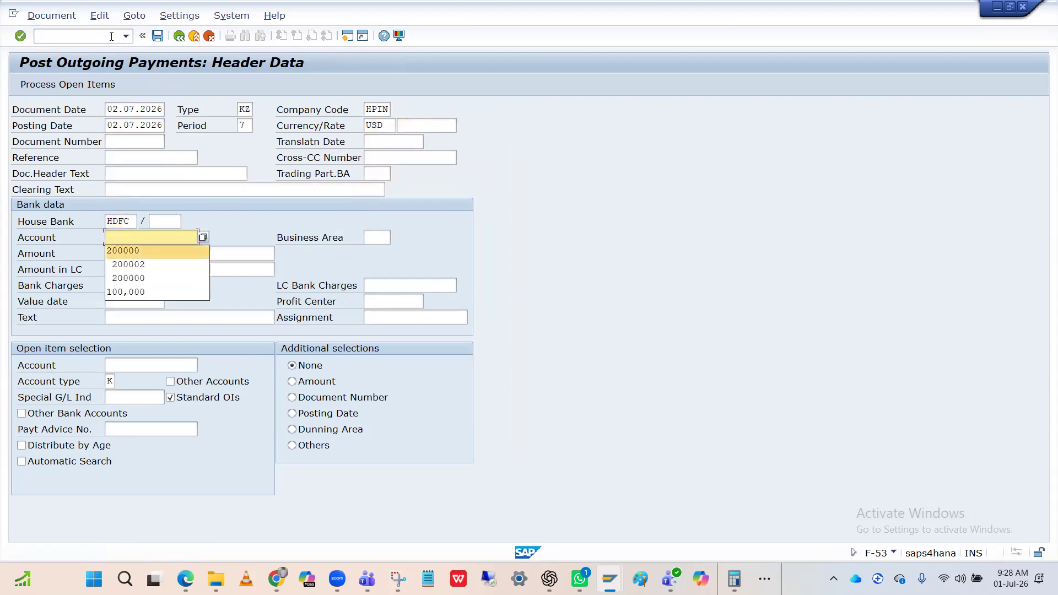
{"action": "key", "text": "Tab"}
{"action": "key", "text": "Tab"}
{"action": "key", "text": "Down"}
{"action": "key", "text": "Down"}
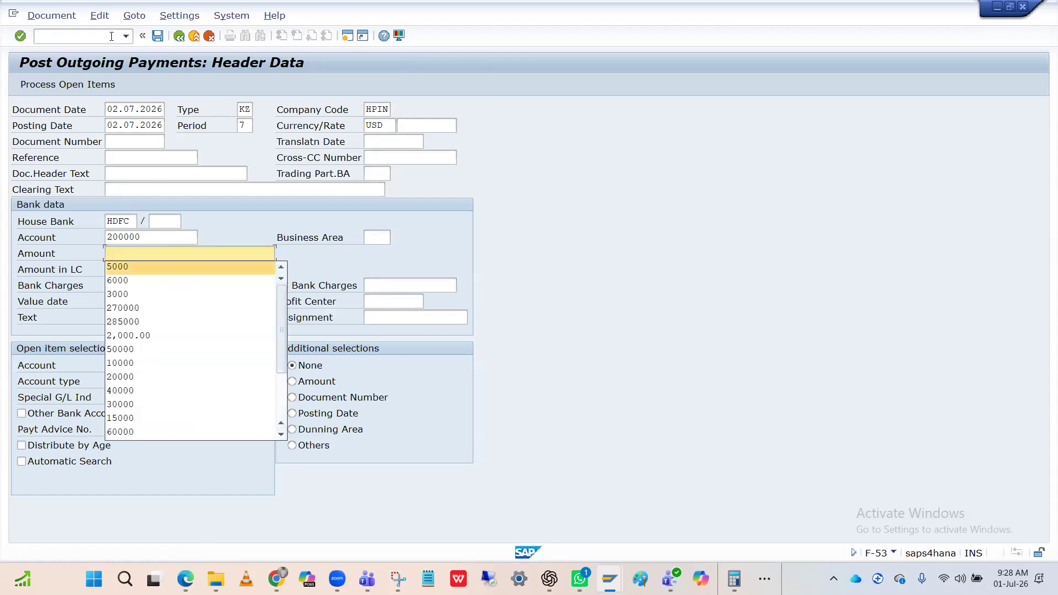
Choose the HP US Forex 1 vendor account for open item selection and process its open items
{"action": "key", "text": "Tab"}
{"action": "key", "text": "Tab"}
{"action": "key", "text": "Tab"}
{"action": "key", "text": "Tab"}
{"action": "key", "text": "Tab"}
{"action": "key", "text": "Tab"}
{"action": "key", "text": "Tab"}
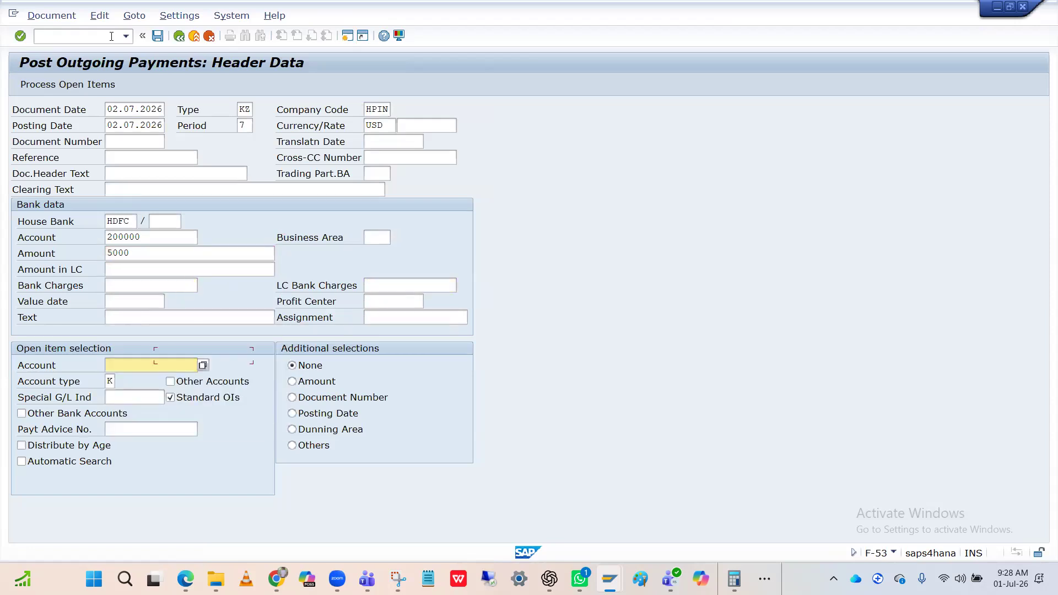
{"action": "key", "text": "Down"}
{"action": "key", "text": "Down"}
{"action": "key", "text": "Return"}
{"action": "key", "text": "Return"}
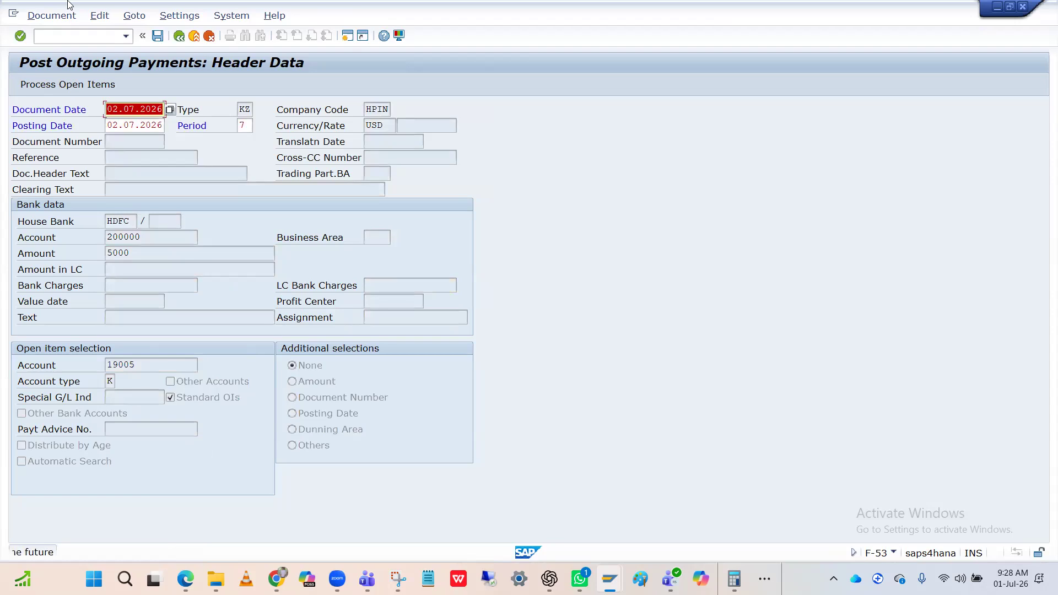
Simulate the payment document and switch its line items to local currency display
{"action": "left_click", "coordinate": [53, 16]}
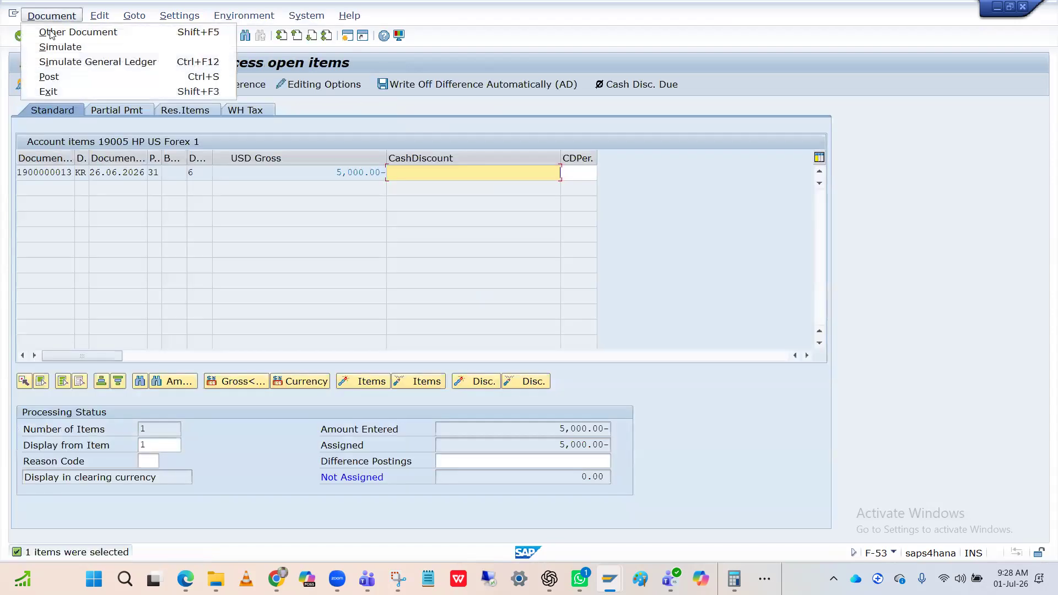
{"action": "left_click", "coordinate": [52, 45]}
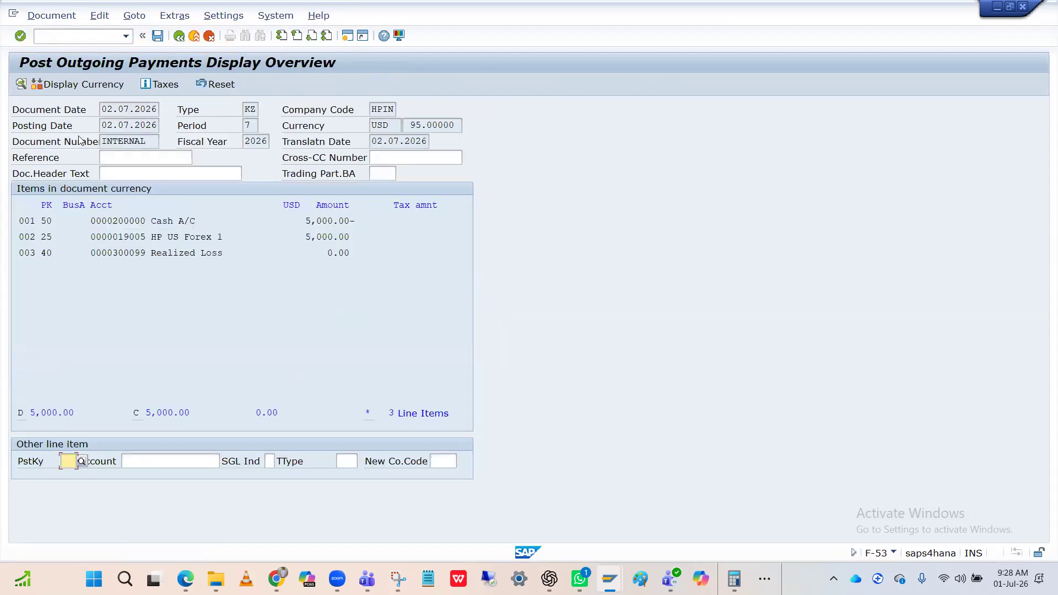
{"action": "left_click", "coordinate": [188, 250]}
{"action": "left_click", "coordinate": [99, 89]}
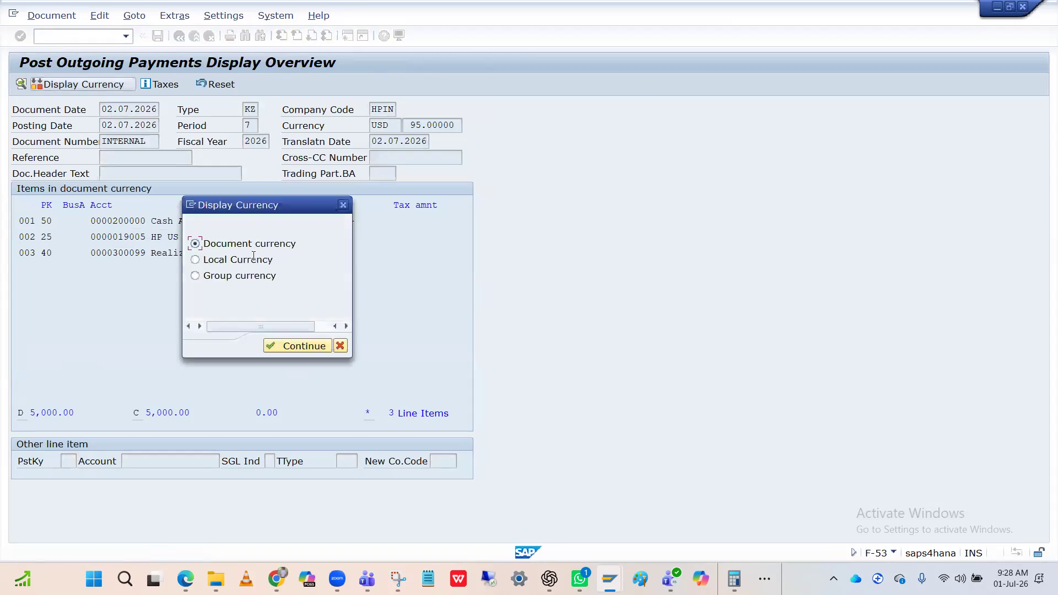
{"action": "left_click", "coordinate": [197, 262]}
{"action": "left_click", "coordinate": [277, 347]}
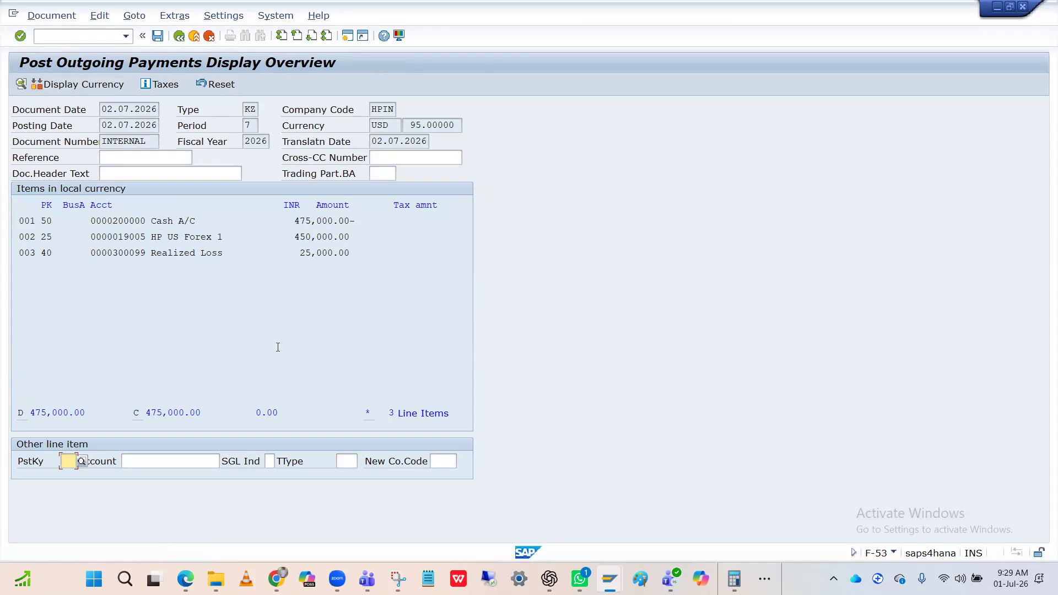
Return to the exchange rates session, set the 02.07.2026 USD to INR direct quotation to 85 and save it
{"action": "key", "text": "alt+Tab"}
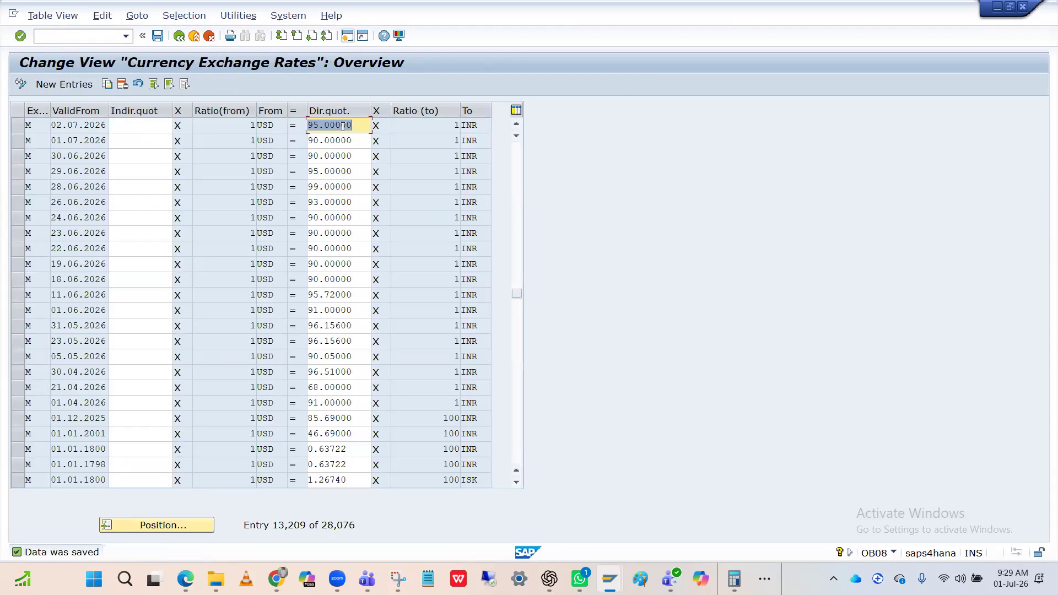
{"action": "left_click", "coordinate": [319, 125]}
{"action": "key", "text": "BackSpace"}
{"action": "key", "text": "BackSpace"}
{"action": "type", "text": "80"}
{"action": "key", "text": "BackSpace"}
{"action": "type", "text": "8"}
{"action": "key", "text": "BackSpace"}
{"action": "key", "text": "BackSpace"}
{"action": "type", "text": "85"}
{"action": "key", "text": "Return"}
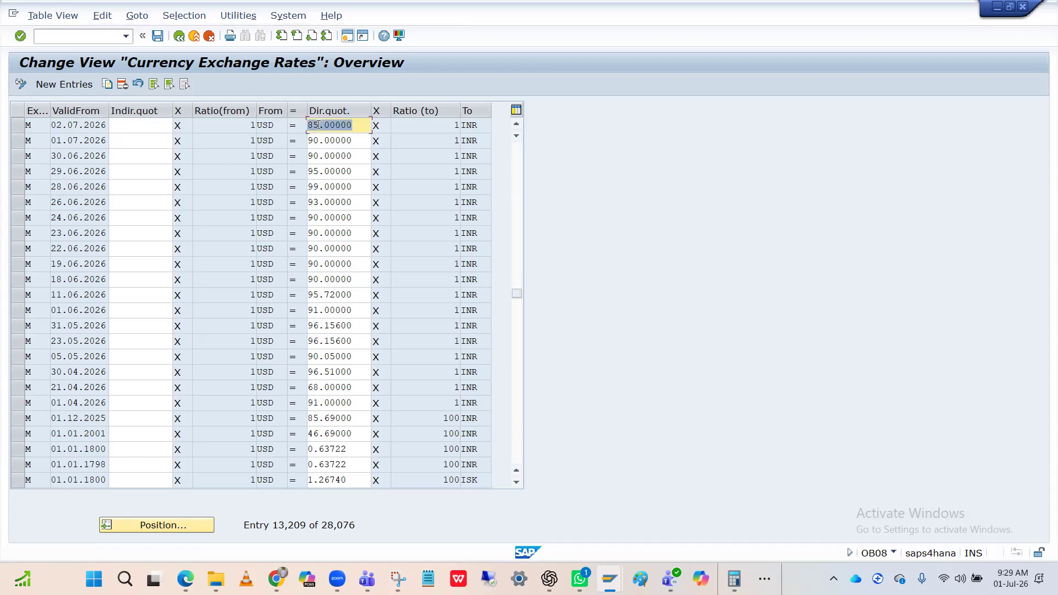
{"action": "left_click", "coordinate": [157, 36]}
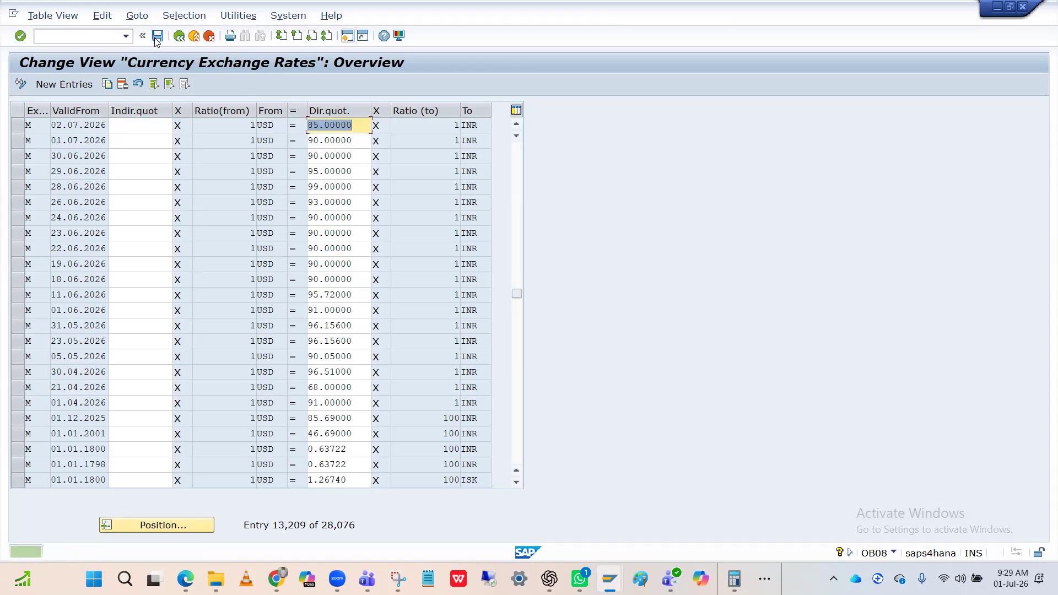
Return to the outgoing payment session, restart transaction F-53 and set the document date to 02.07.2026
{"action": "key", "text": "alt+Tab"}
{"action": "left_click", "coordinate": [102, 42]}
{"action": "type", "text": "/n"}
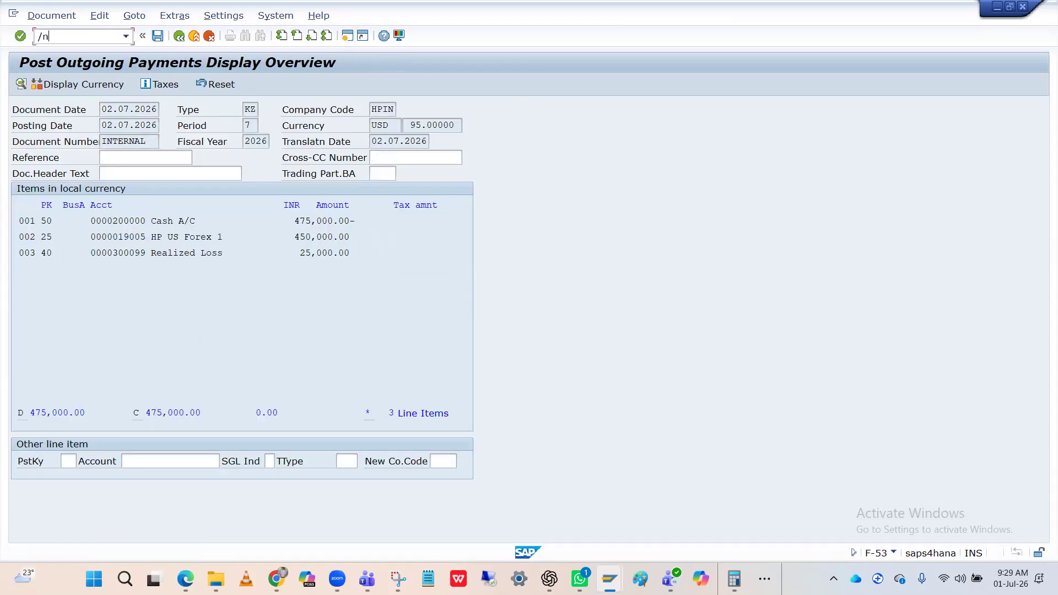
{"action": "type", "text": "f-53"}
{"action": "key", "text": "Return"}
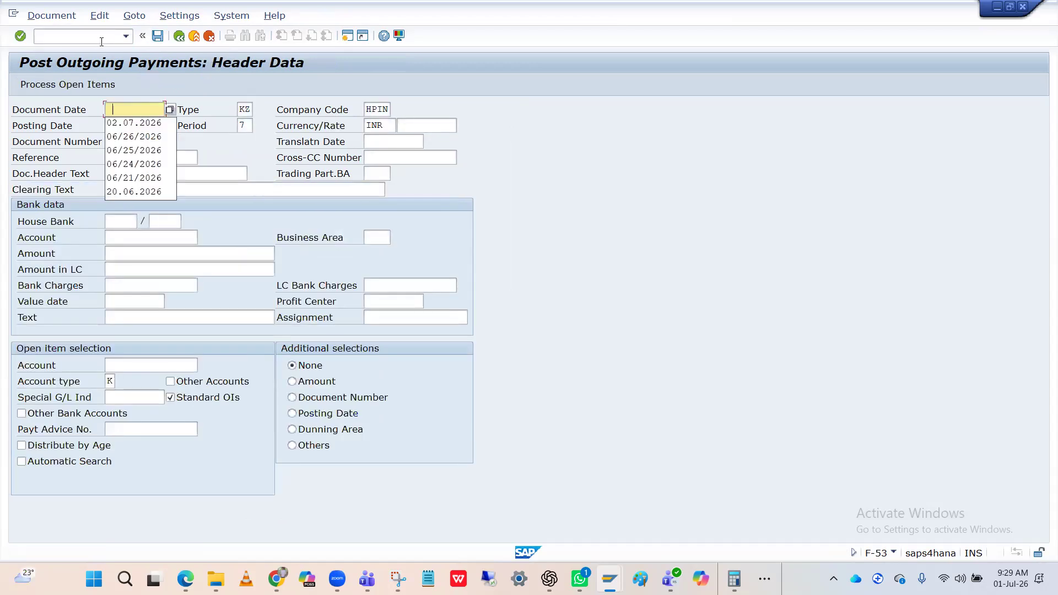
{"action": "key", "text": "Down"}
{"action": "key", "text": "Return"}
Set the payment's posting date to 02.07.2026
{"action": "key", "text": "Tab"}
{"action": "key", "text": "Tab"}
{"action": "key", "text": "Tab"}
{"action": "key", "text": "Tab"}
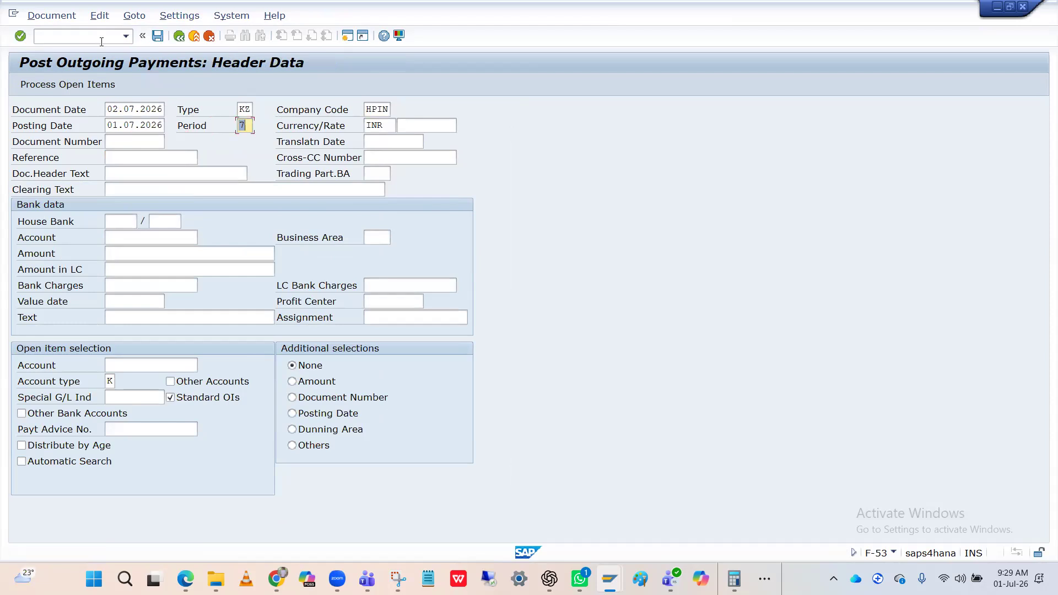
{"action": "key", "text": "shift+Tab"}
{"action": "key", "text": "Delete"}
{"action": "key", "text": "Down"}
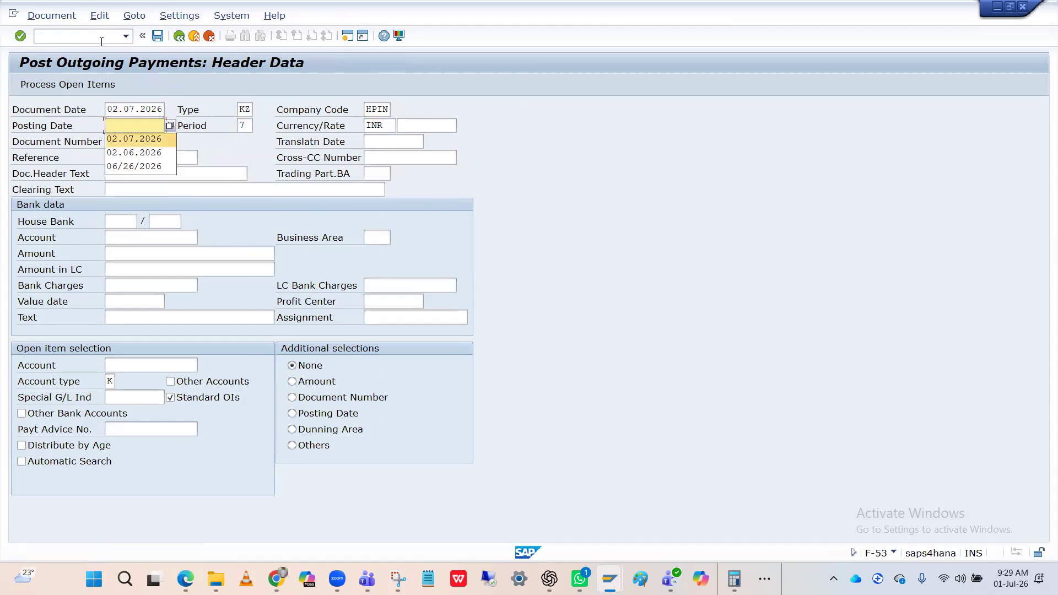
{"action": "key", "text": "Return"}
Set the payment currency to USD
{"action": "key", "text": "Tab"}
{"action": "key", "text": "Tab"}
{"action": "key", "text": "Delete"}
{"action": "key", "text": "Down"}
{"action": "key", "text": "Down"}
{"action": "key", "text": "Return"}
Enter HDFC as the house bank in the payment's bank data
{"action": "key", "text": "Tab"}
{"action": "key", "text": "Tab"}
{"action": "key", "text": "Tab"}
{"action": "key", "text": "Tab"}
{"action": "key", "text": "Tab"}
{"action": "key", "text": "Tab"}
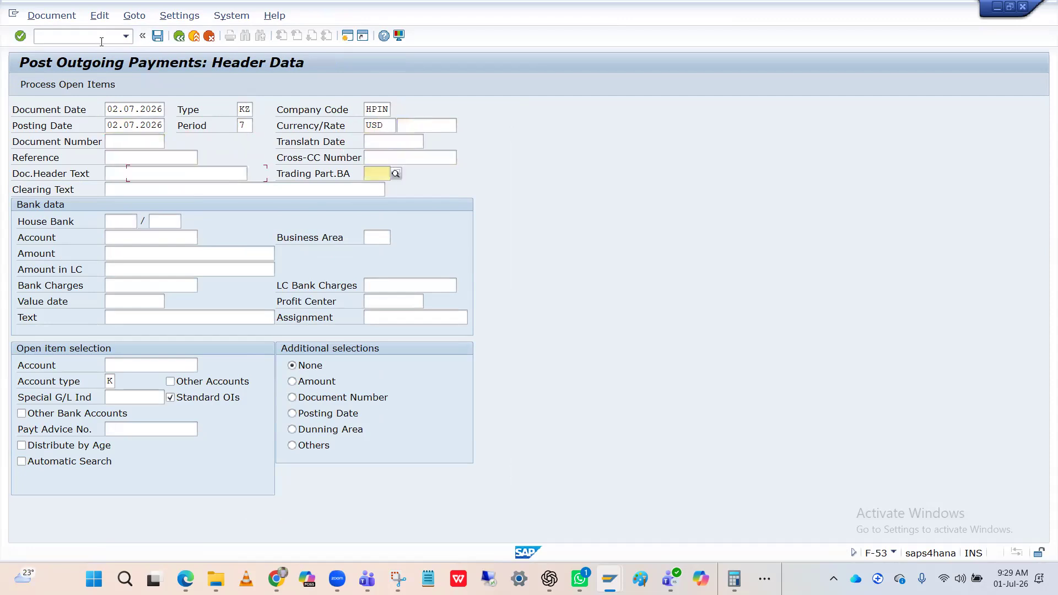
{"action": "key", "text": "shift+Tab"}
{"action": "type", "text": "HDFC"}
{"action": "key", "text": "Tab"}
Fill in the cash G/L account and a payment amount of 5000 in the bank data
{"action": "key", "text": "Tab"}
{"action": "key", "text": "Tab"}
{"action": "key", "text": "shift+Tab"}
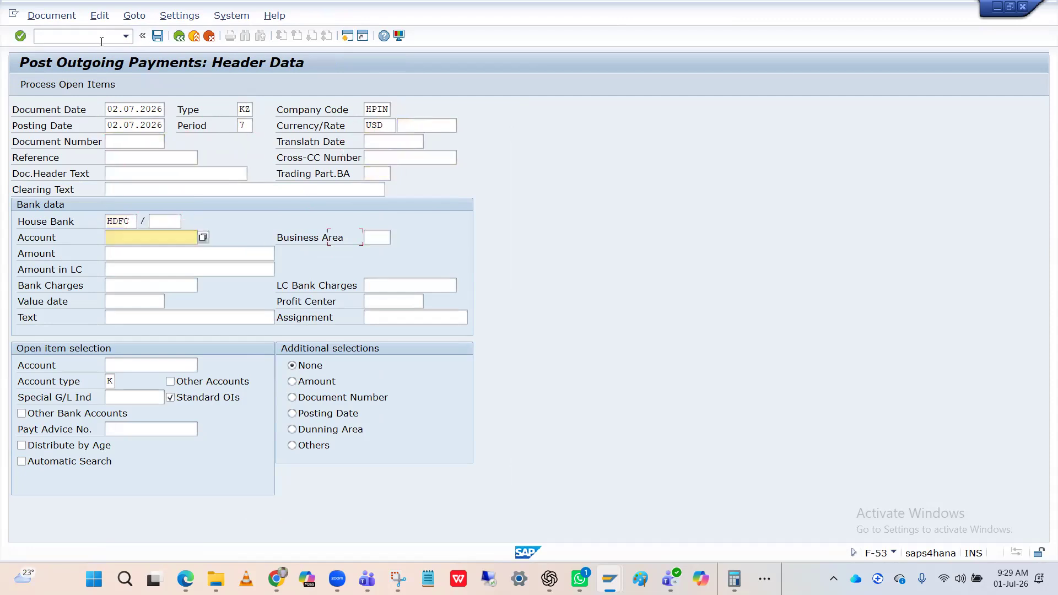
{"action": "key", "text": "space"}
{"action": "key", "text": "Down"}
{"action": "key", "text": "Return"}
{"action": "key", "text": "Tab"}
{"action": "key", "text": "Tab"}
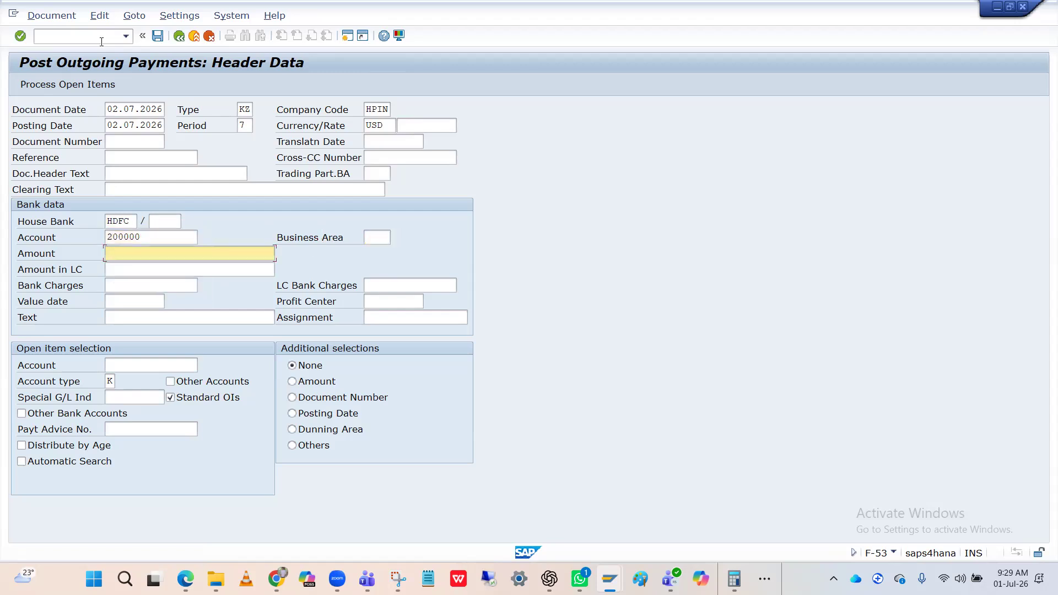
{"action": "key", "text": "space"}
{"action": "key", "text": "Down"}
{"action": "key", "text": "Return"}
Select the HP US Forex 1 vendor account under open item selection and process its open items
{"action": "key", "text": "Tab"}
{"action": "key", "text": "Tab"}
{"action": "key", "text": "Tab"}
{"action": "key", "text": "Tab"}
{"action": "key", "text": "Tab"}
{"action": "key", "text": "Tab"}
{"action": "key", "text": "Tab"}
{"action": "key", "text": "Tab"}
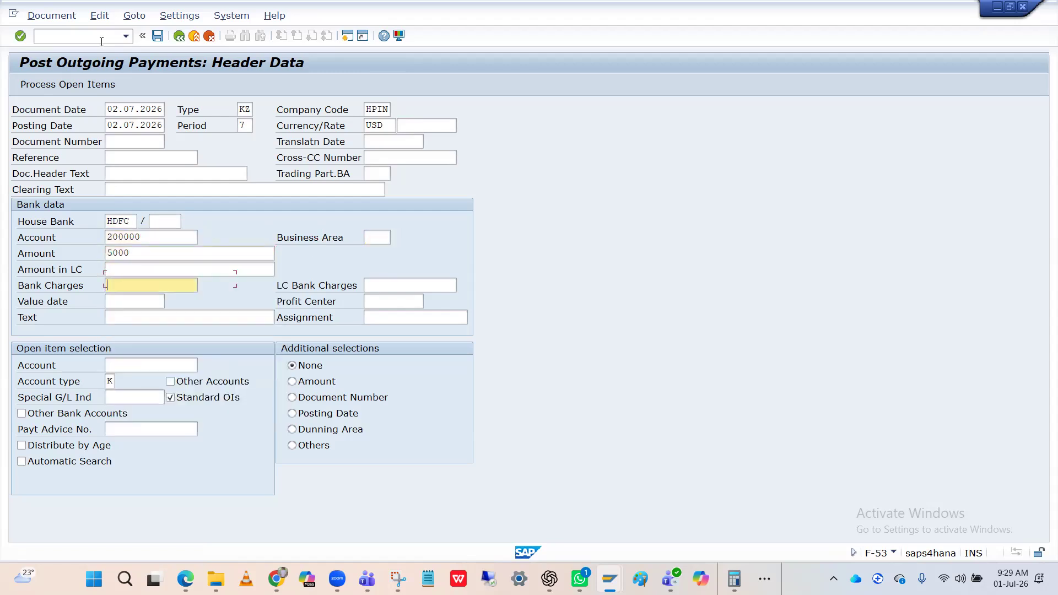
{"action": "key", "text": "space"}
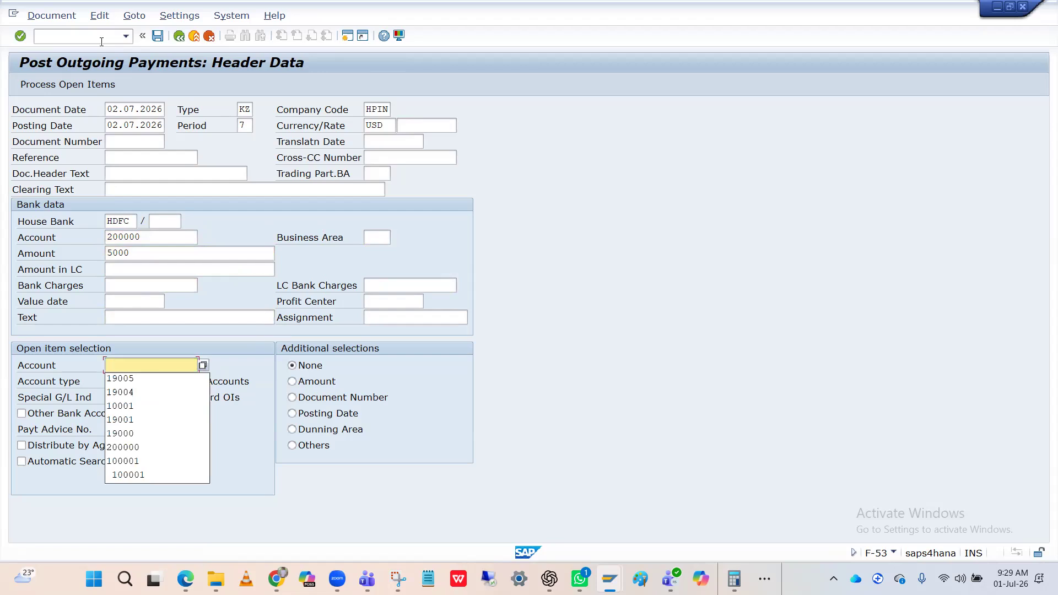
{"action": "key", "text": "Down"}
{"action": "key", "text": "Return"}
{"action": "key", "text": "Return"}
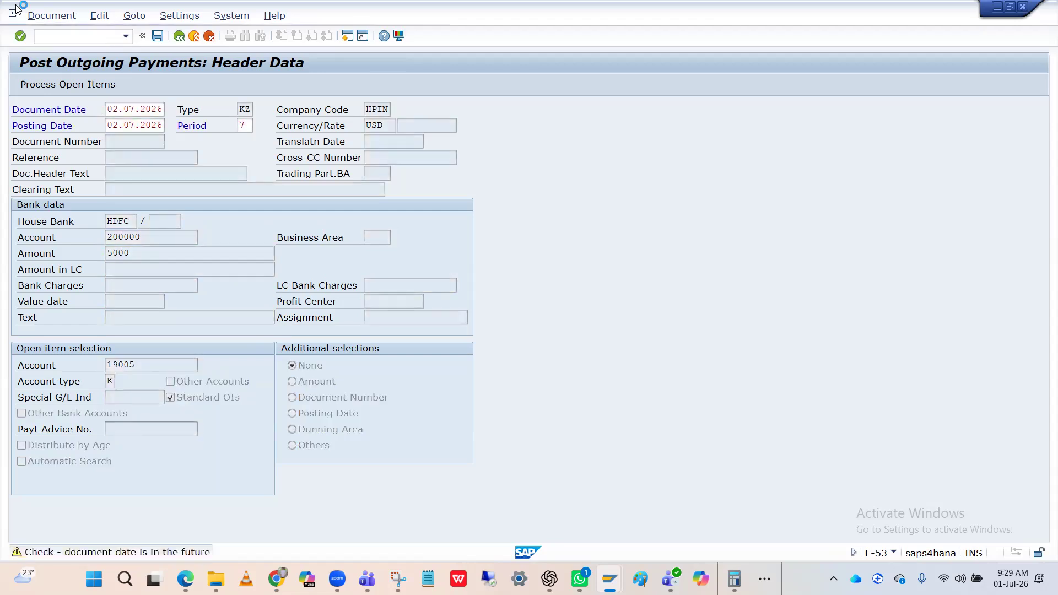
Simulate the outgoing payment and show its line items in local currency
{"action": "left_click", "coordinate": [52, 15]}
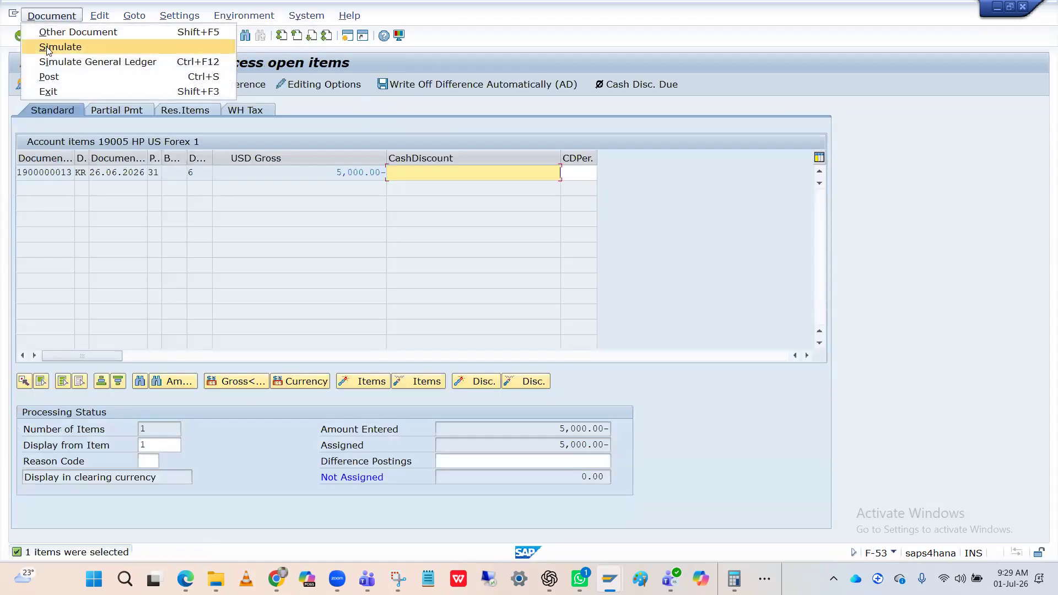
{"action": "left_click", "coordinate": [48, 48]}
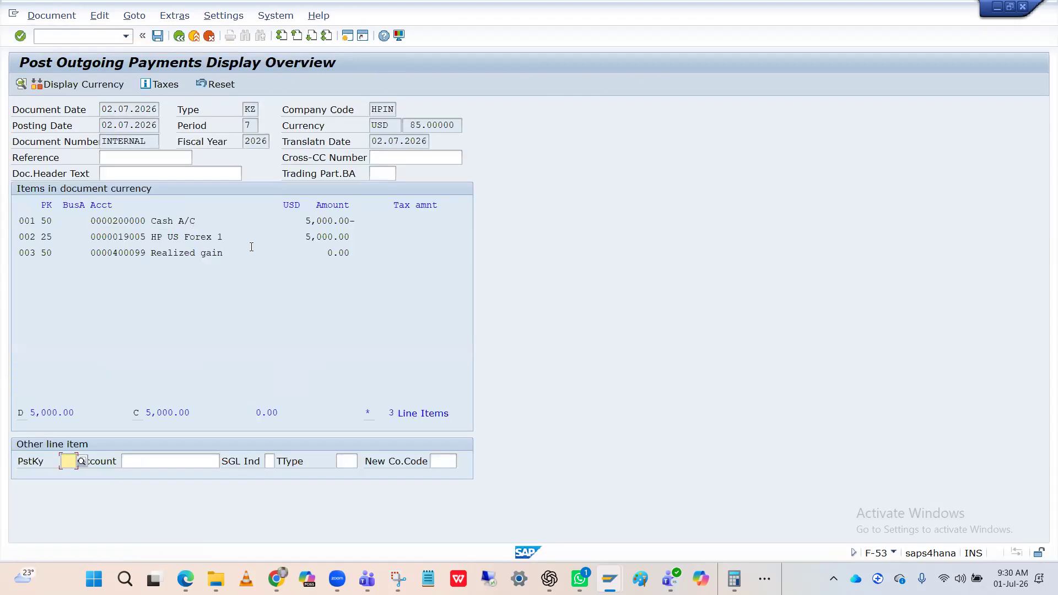
{"action": "left_click", "coordinate": [104, 88]}
{"action": "left_click", "coordinate": [196, 263]}
{"action": "left_click", "coordinate": [298, 345]}
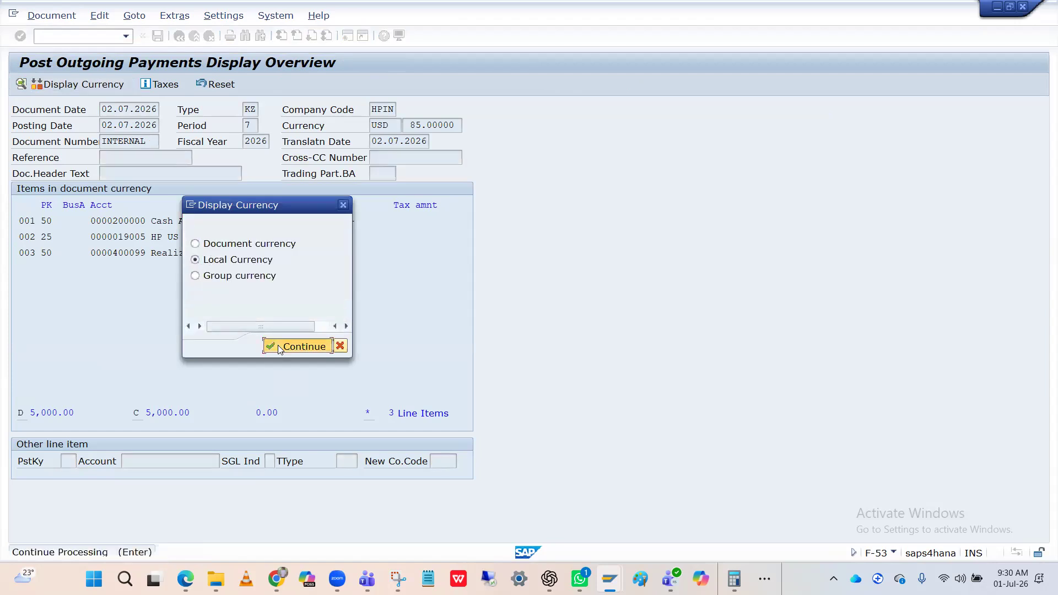
{"action": "left_click", "coordinate": [267, 255]}
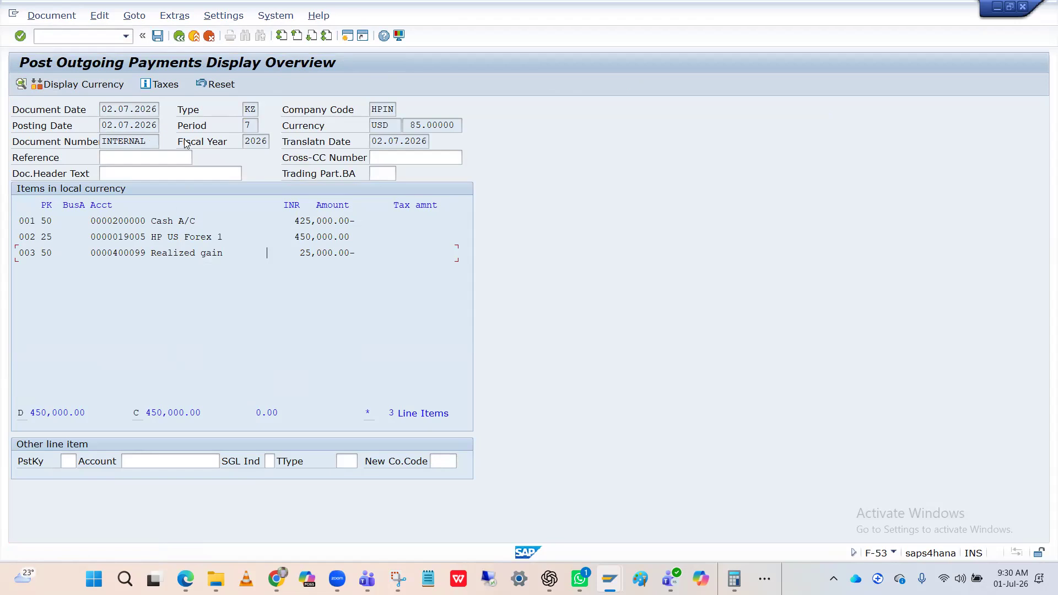
Compare the payment simulation with the 02.07.2026 USD to INR entry in the exchange rate table
{"action": "key", "text": "alt+Tab"}
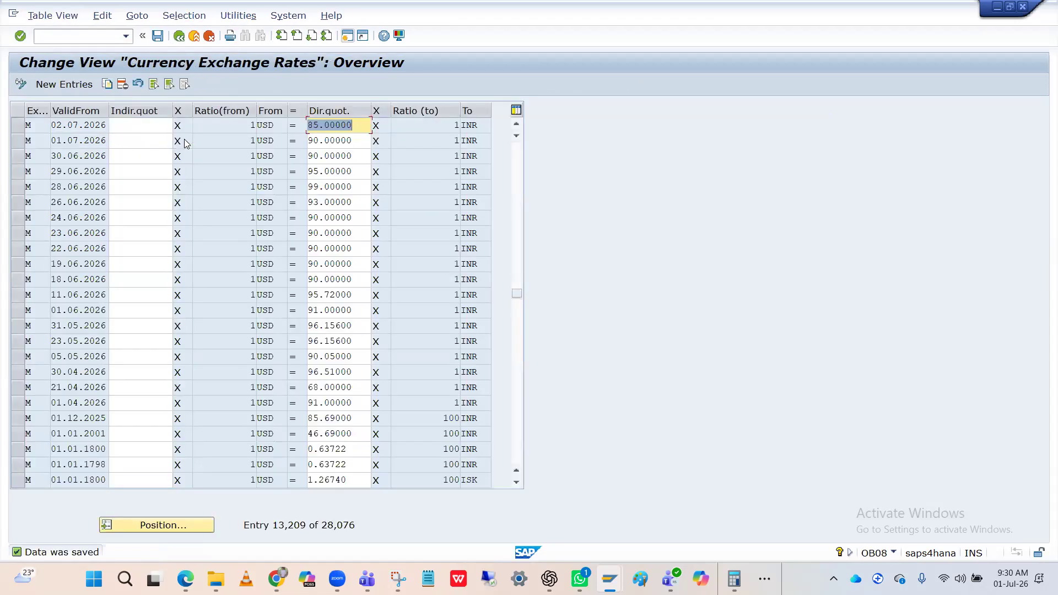
{"action": "key", "text": "alt+Tab"}
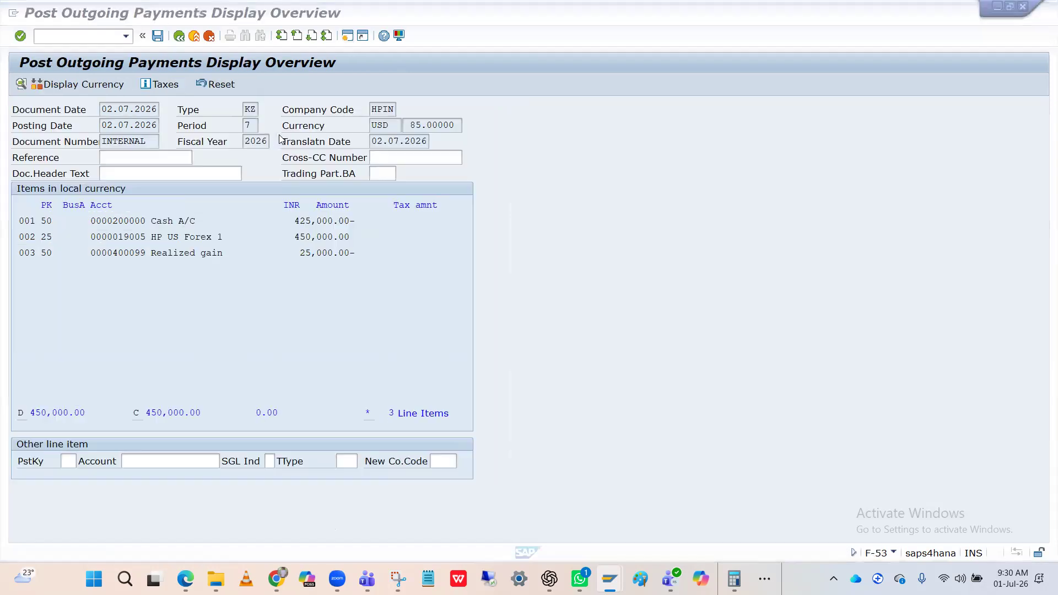
{"action": "key", "text": "alt+Tab"}
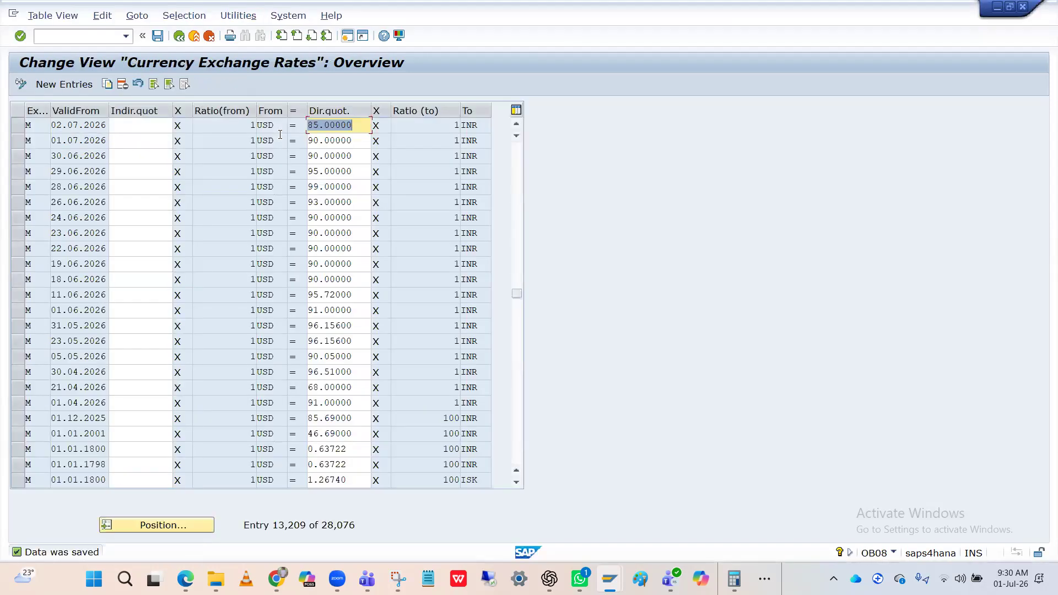
{"action": "left_click", "coordinate": [324, 125]}
{"action": "left_click", "coordinate": [80, 125]}
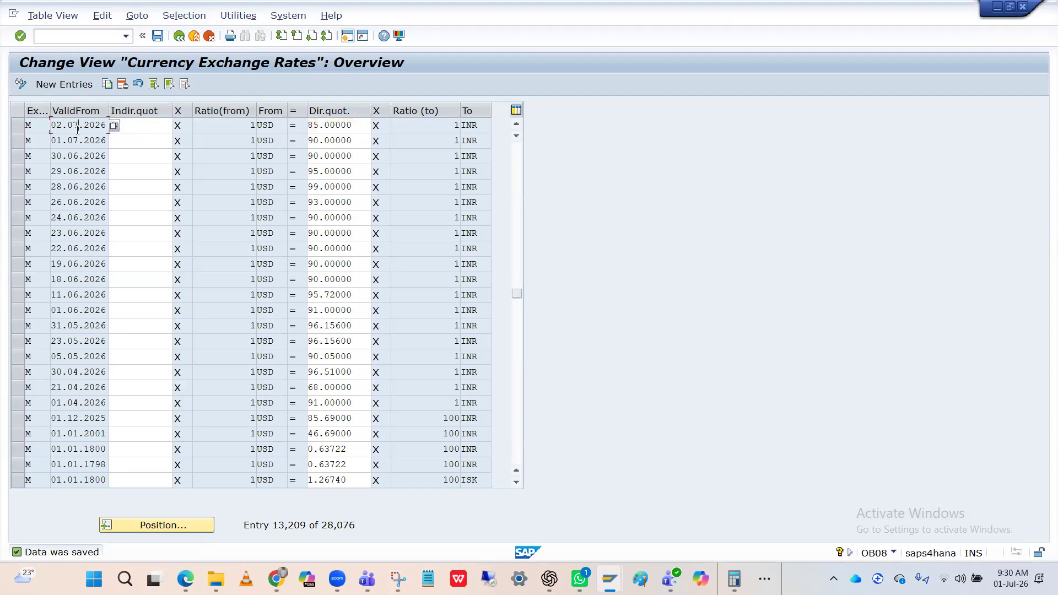
{"action": "left_click", "coordinate": [19, 130]}
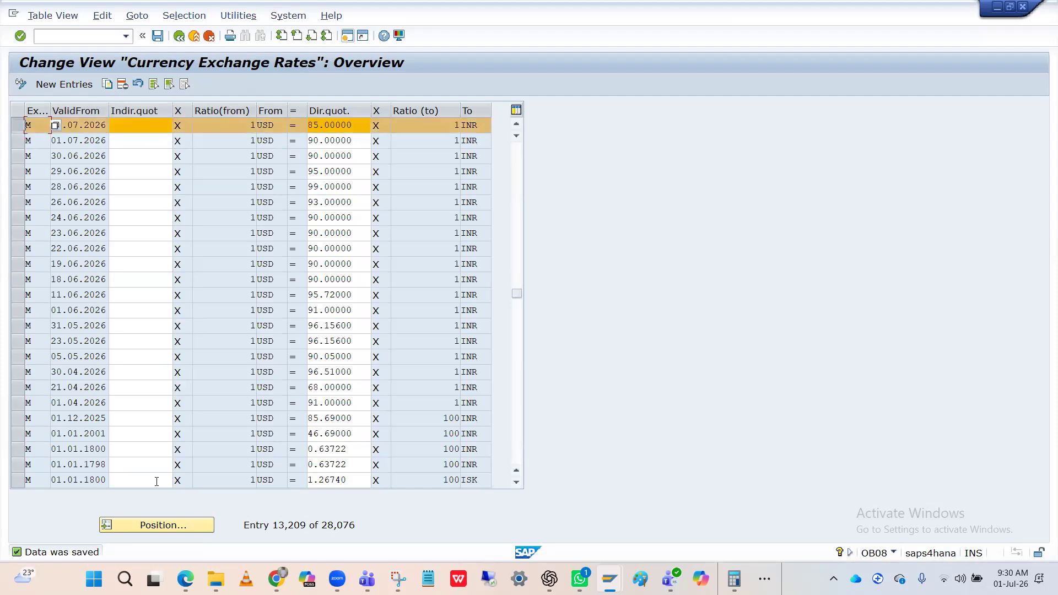
Position the exchange rate table at the rate type M entries from INR to USD
{"action": "left_click", "coordinate": [157, 529]}
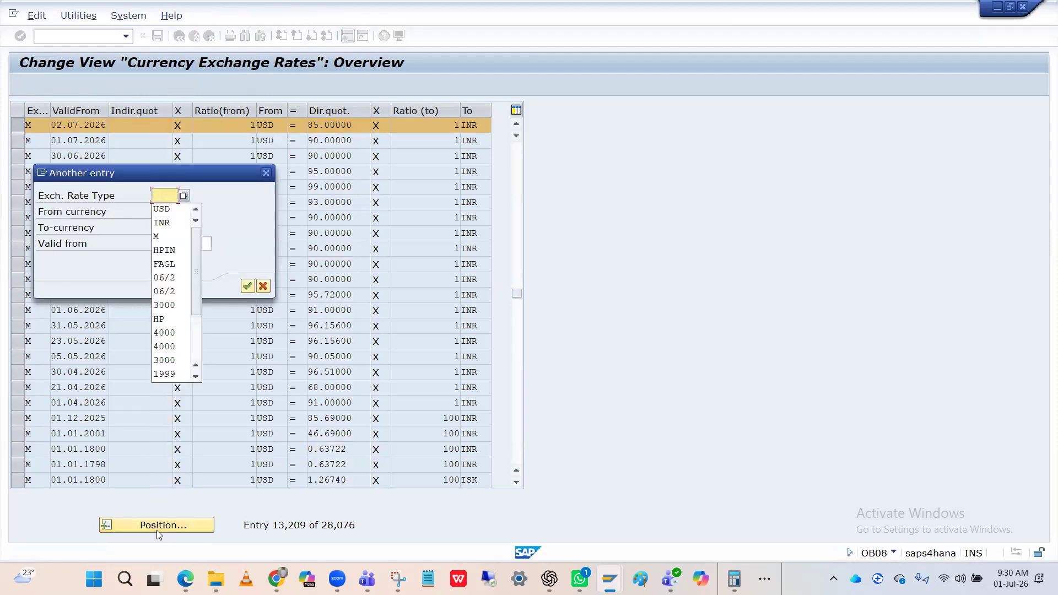
{"action": "type", "text": "m"}
{"action": "key", "text": "Tab"}
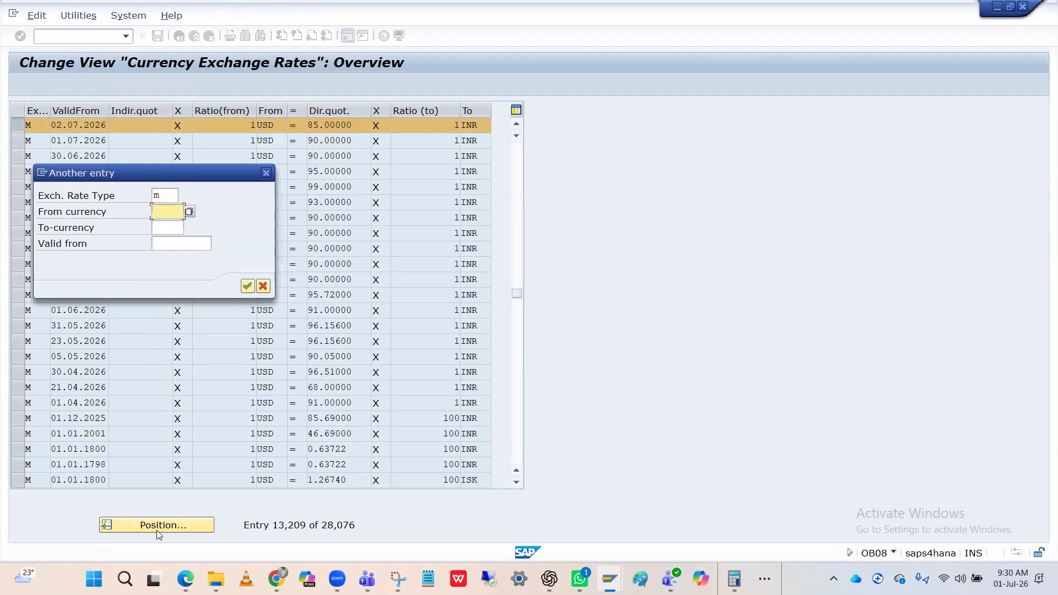
{"action": "type", "text": "i"}
{"action": "key", "text": "Down"}
{"action": "key", "text": "Return"}
{"action": "key", "text": "Tab"}
{"action": "type", "text": "USD"}
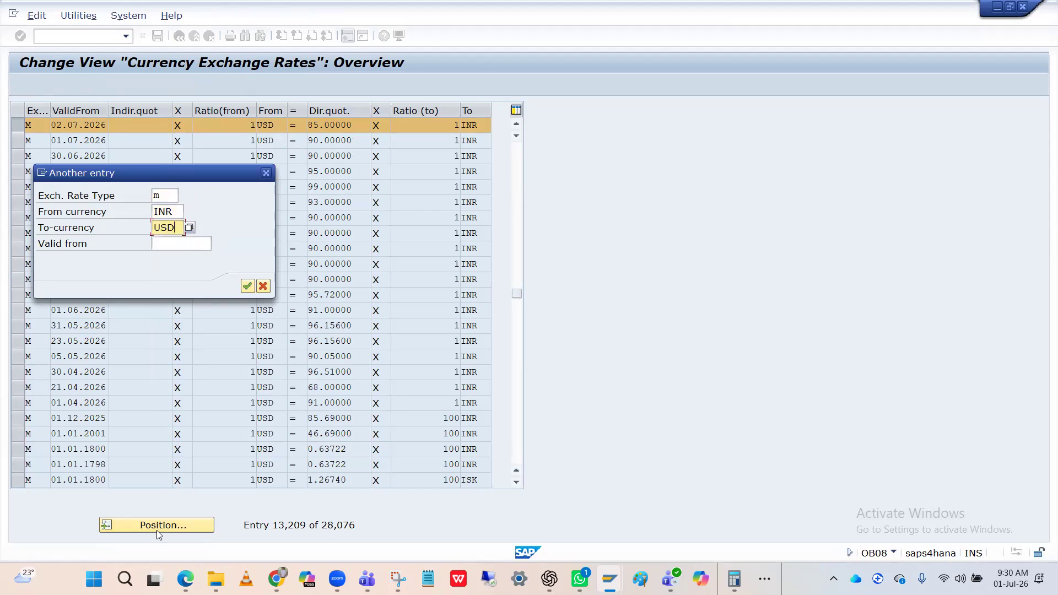
{"action": "key", "text": "Return"}
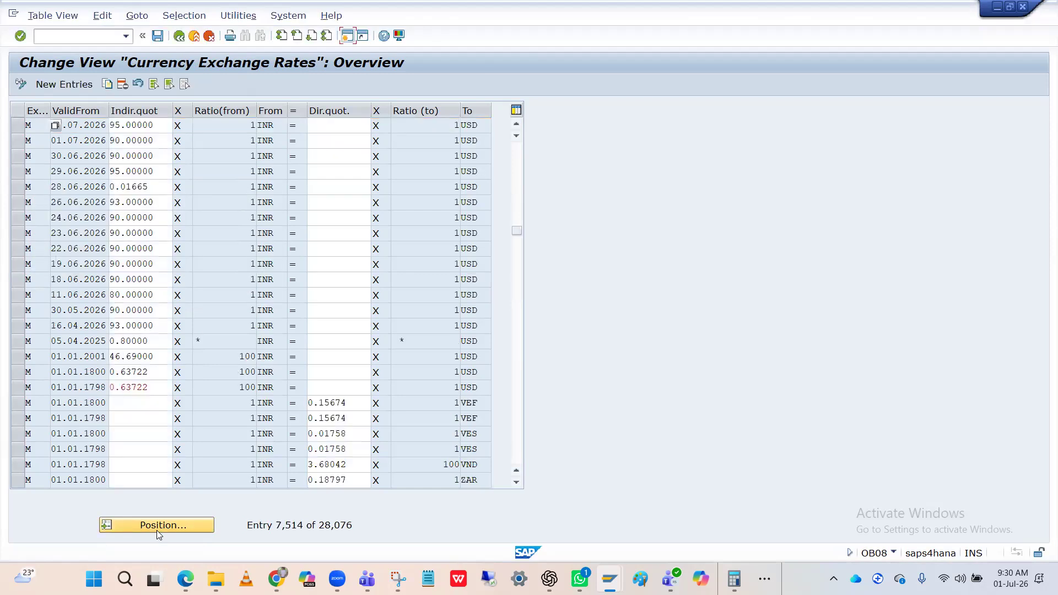
Check the 02.07.2026 INR to USD quotation against the simulated payment's date and rate
{"action": "left_click", "coordinate": [130, 125]}
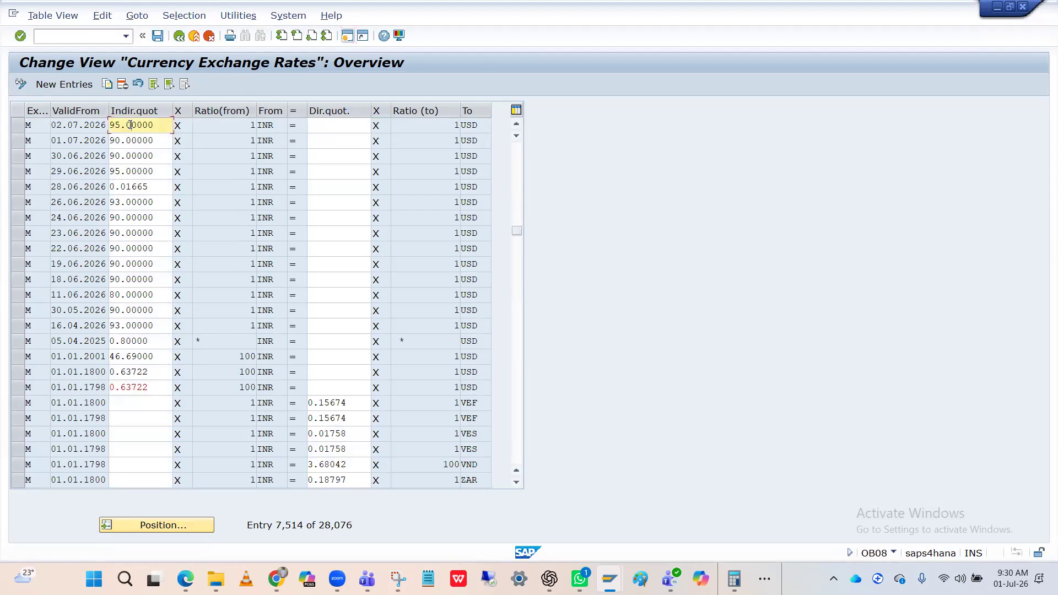
{"action": "left_click", "coordinate": [22, 130]}
{"action": "key", "text": "alt+Tab"}
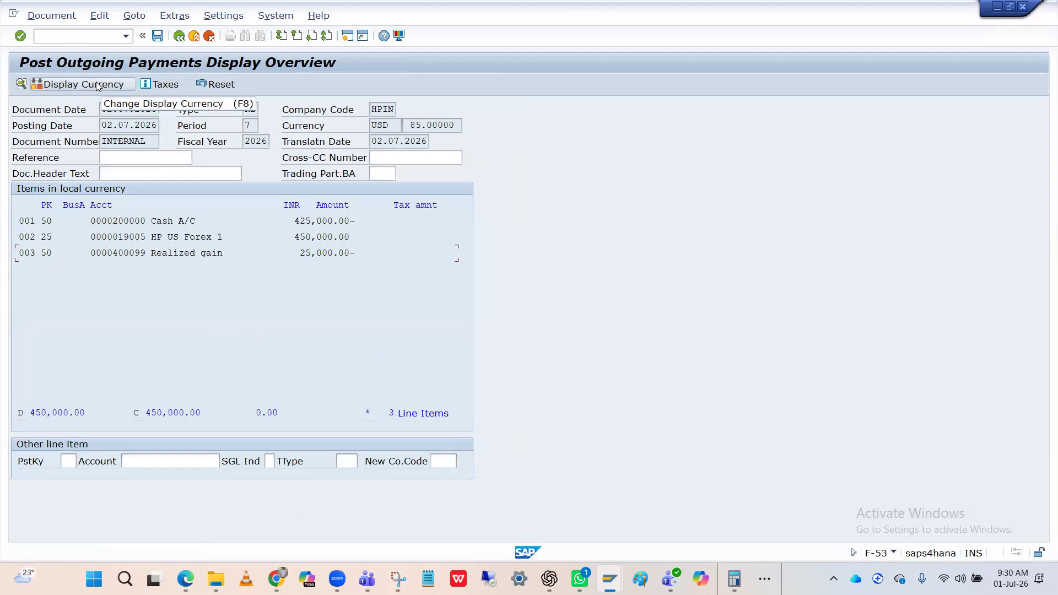
{"action": "key", "text": "alt+Tab"}
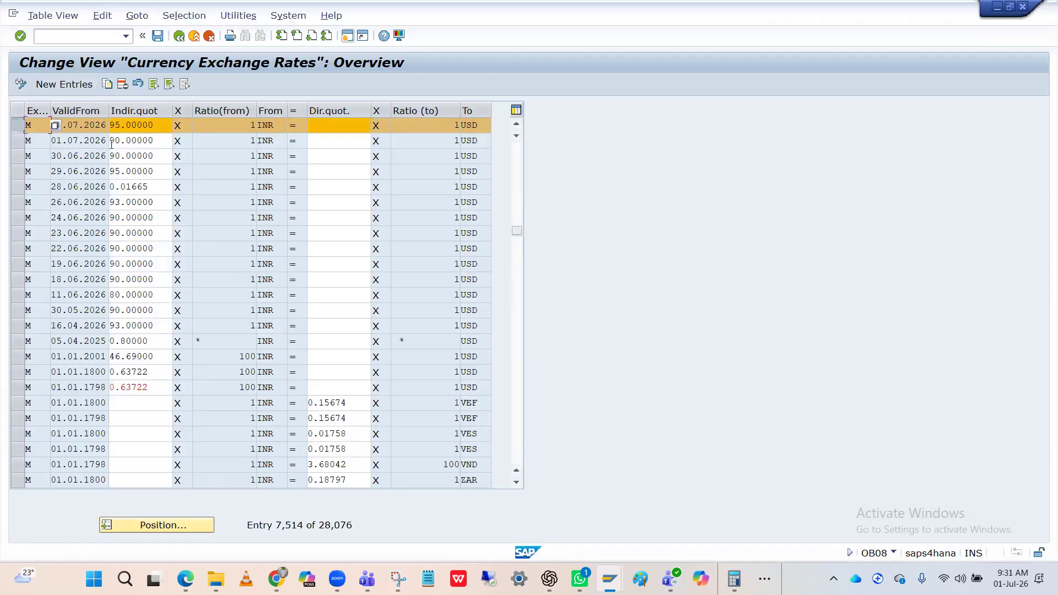
{"action": "left_click", "coordinate": [91, 126]}
{"action": "key", "text": "alt+Tab"}
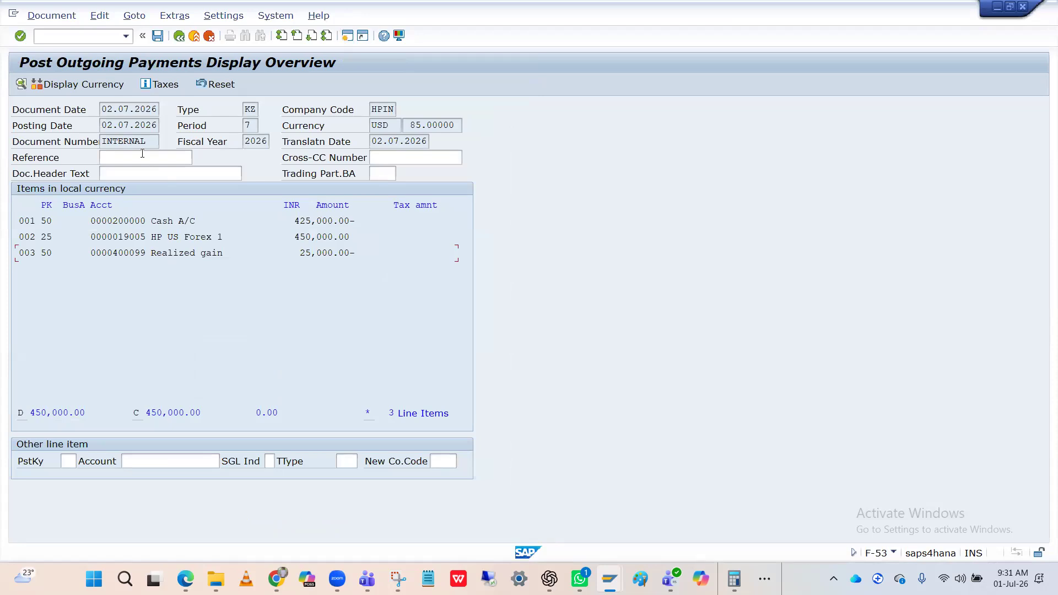
{"action": "key", "text": "alt+Tab"}
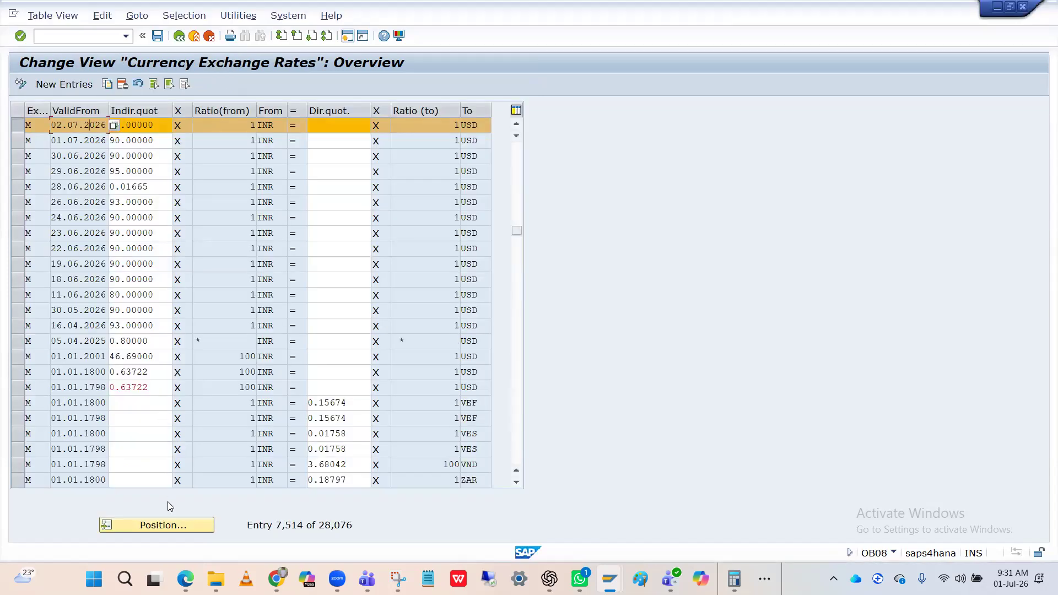
Leave the rate maintenance for transaction SE16N and choose table TCURR for display
{"action": "left_click", "coordinate": [164, 526]}
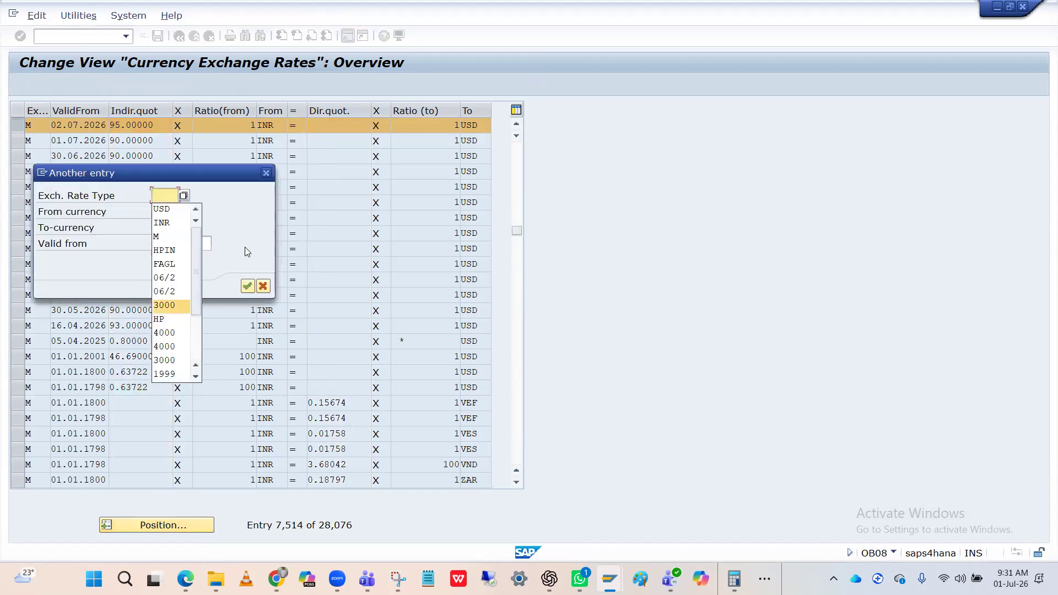
{"action": "left_click", "coordinate": [266, 173]}
{"action": "left_click", "coordinate": [85, 36]}
{"action": "type", "text": "/nob08"}
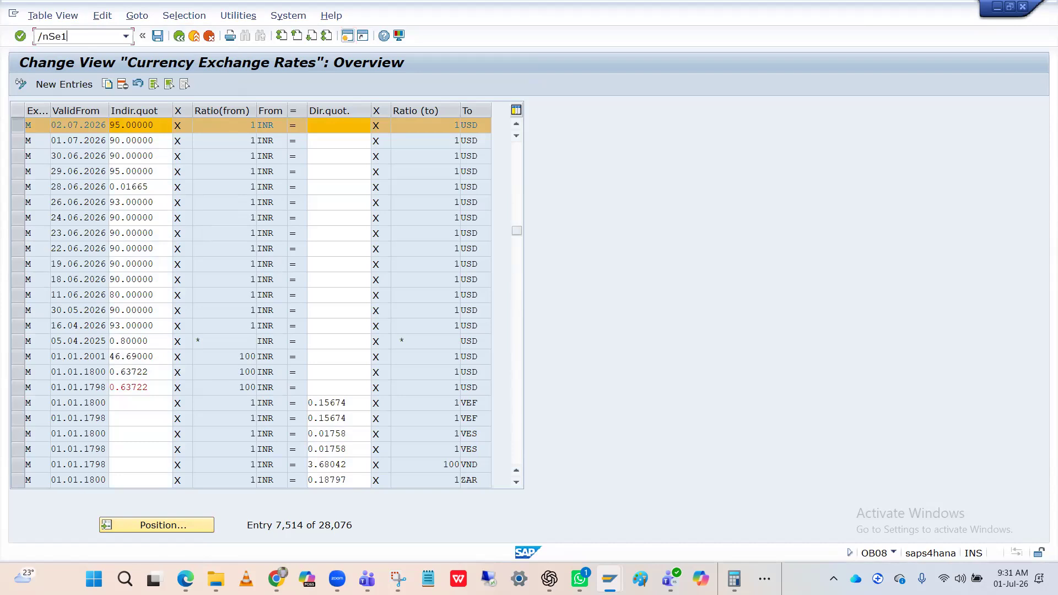
{"action": "key", "text": "Return"}
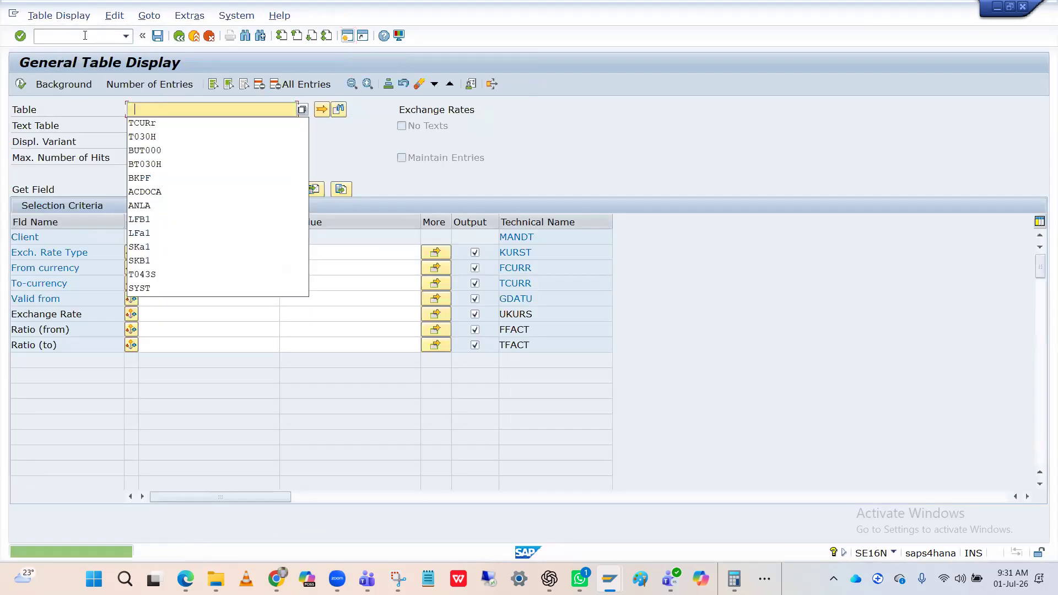
{"action": "key", "text": "Down"}
{"action": "key", "text": "Return"}
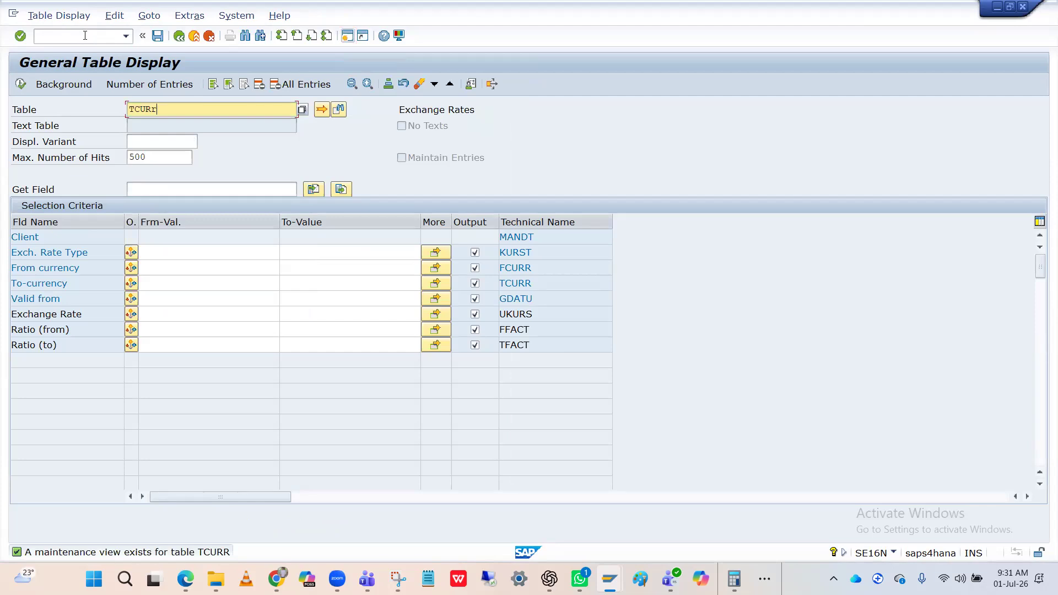
Switch to transaction SM30 and open the V_TCURR view for editing
{"action": "left_click", "coordinate": [85, 36]}
{"action": "type", "text": "/nse16n"}
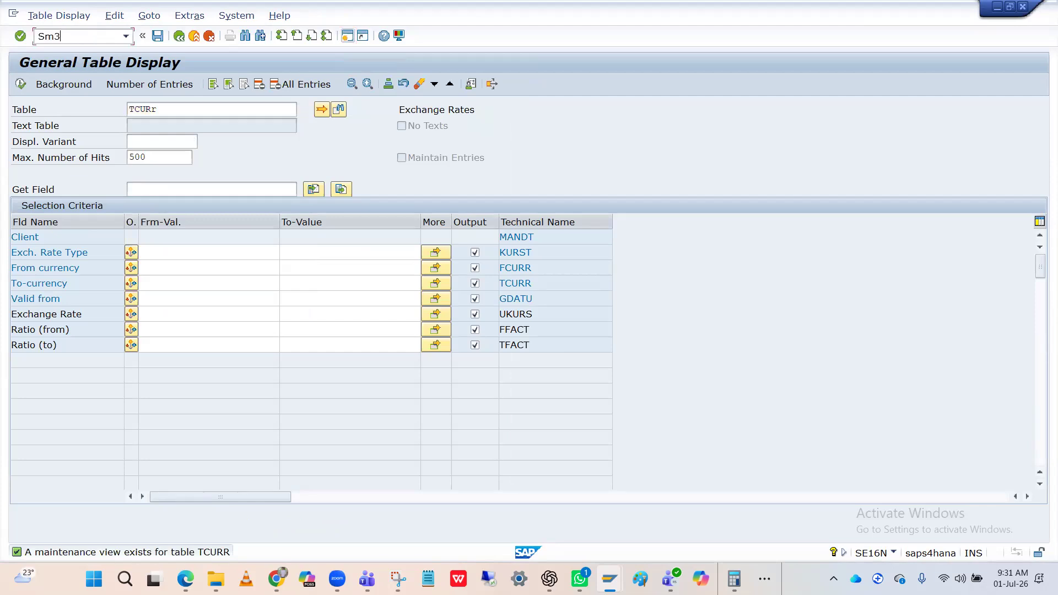
{"action": "key", "text": "Return"}
{"action": "left_click", "coordinate": [85, 35]}
{"action": "type", "text": "/nsm30"}
{"action": "key", "text": "Return"}
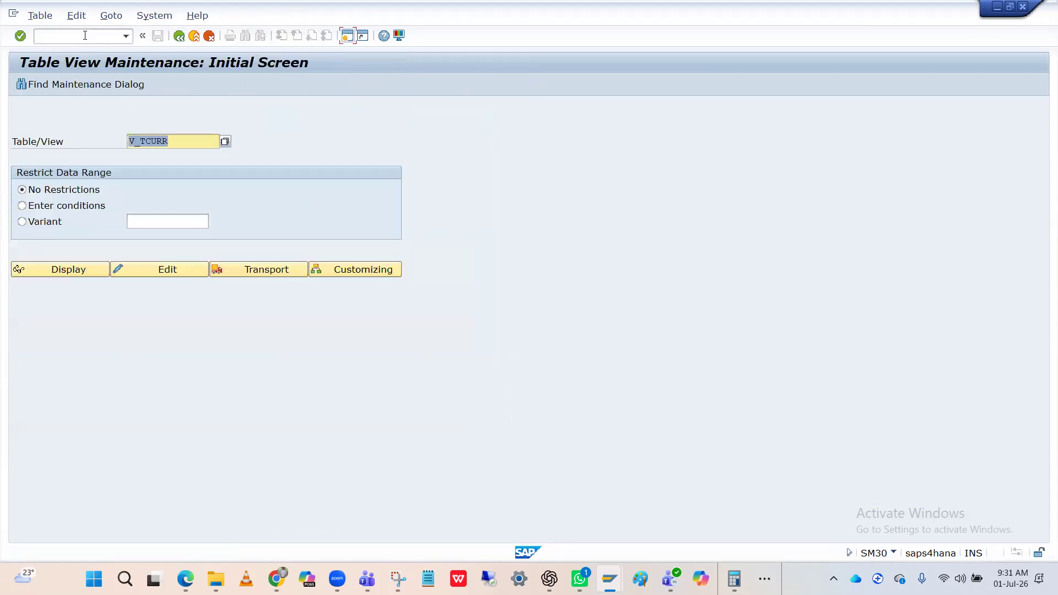
{"action": "left_click", "coordinate": [165, 273]}
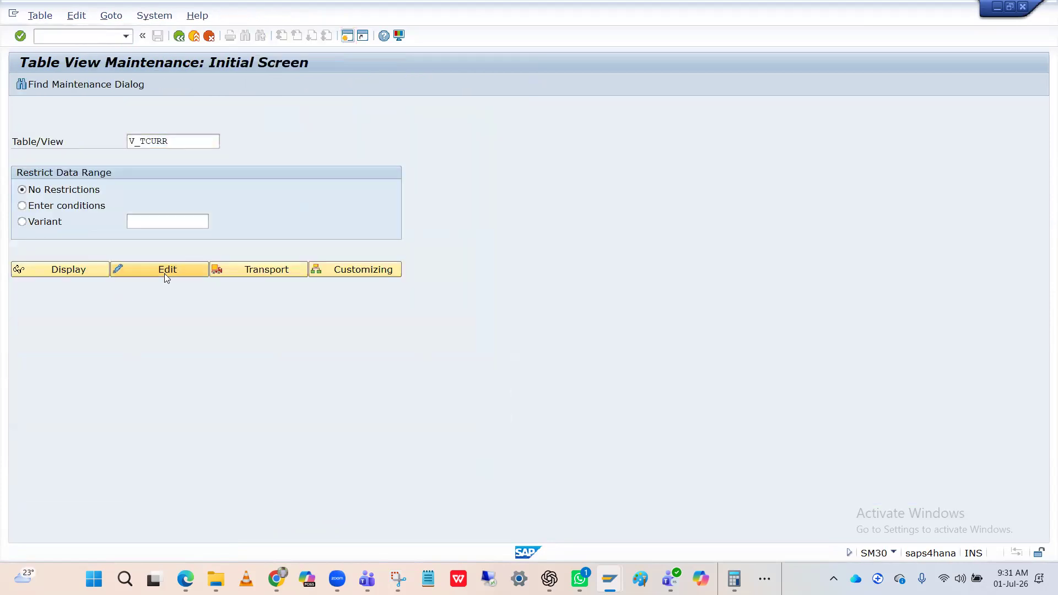
Position the view at rate type M from USD to INR and select the 02.07.2026 entry
{"action": "left_click", "coordinate": [158, 524]}
{"action": "type", "text": "M"}
{"action": "key", "text": "Tab"}
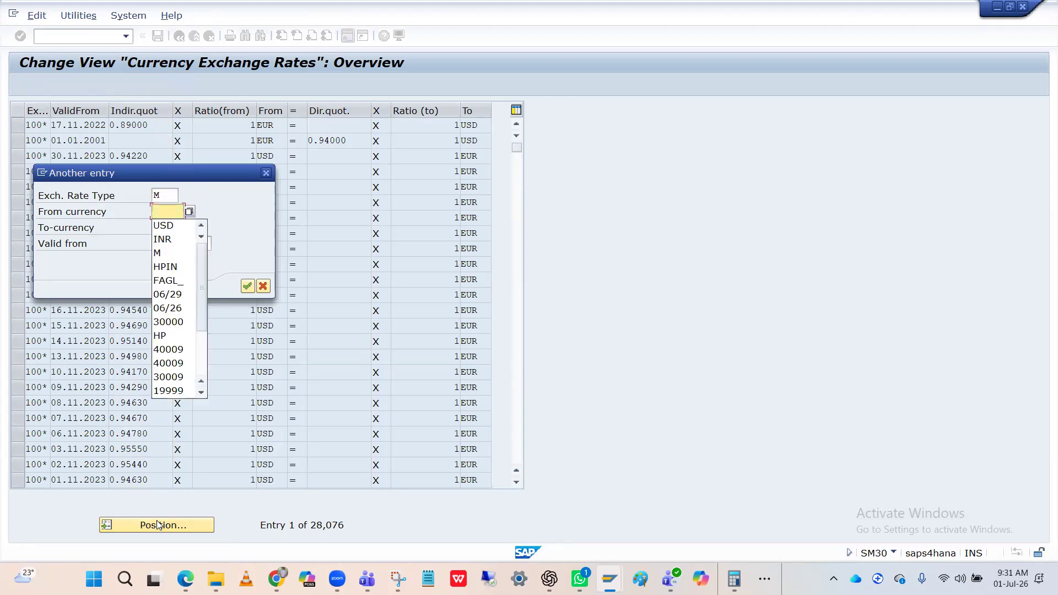
{"action": "key", "text": "Down"}
{"action": "key", "text": "Return"}
{"action": "key", "text": "Tab"}
{"action": "key", "text": "Down"}
{"action": "key", "text": "Down"}
{"action": "key", "text": "Return"}
{"action": "key", "text": "Return"}
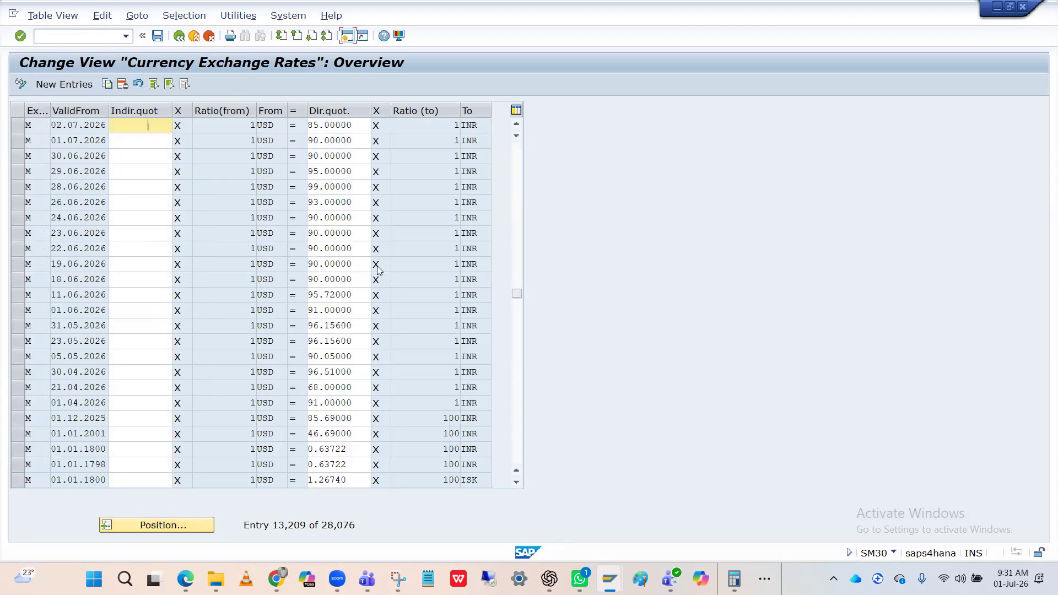
{"action": "left_click", "coordinate": [21, 131]}
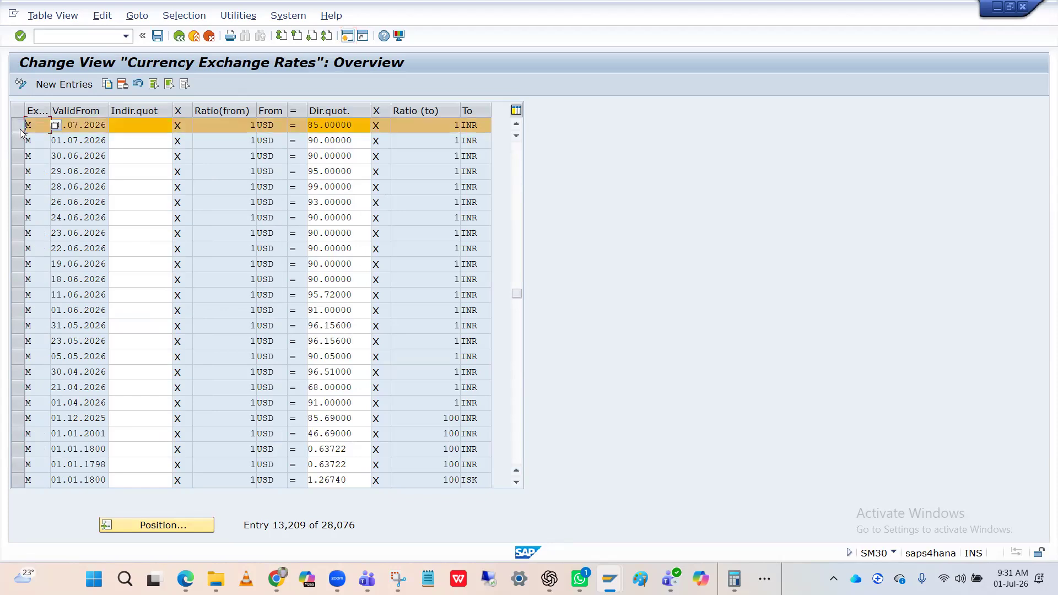
{"action": "left_click", "coordinate": [20, 131]}
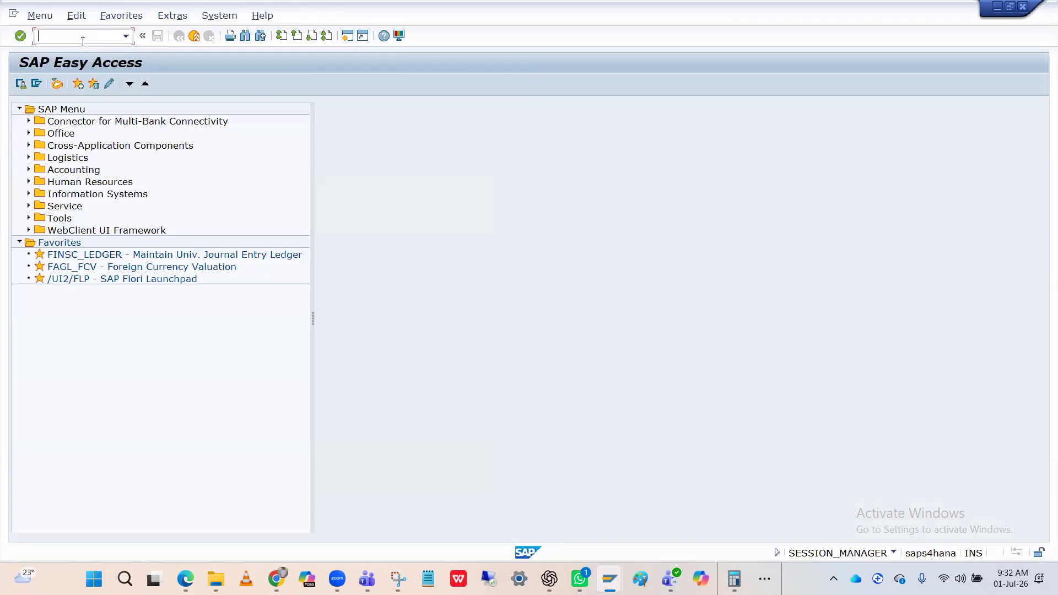
Open the general table display SE16N for table TCURR from the SAP Easy Access session
{"action": "type", "text": "SE16N"}
{"action": "key", "text": "Return"}
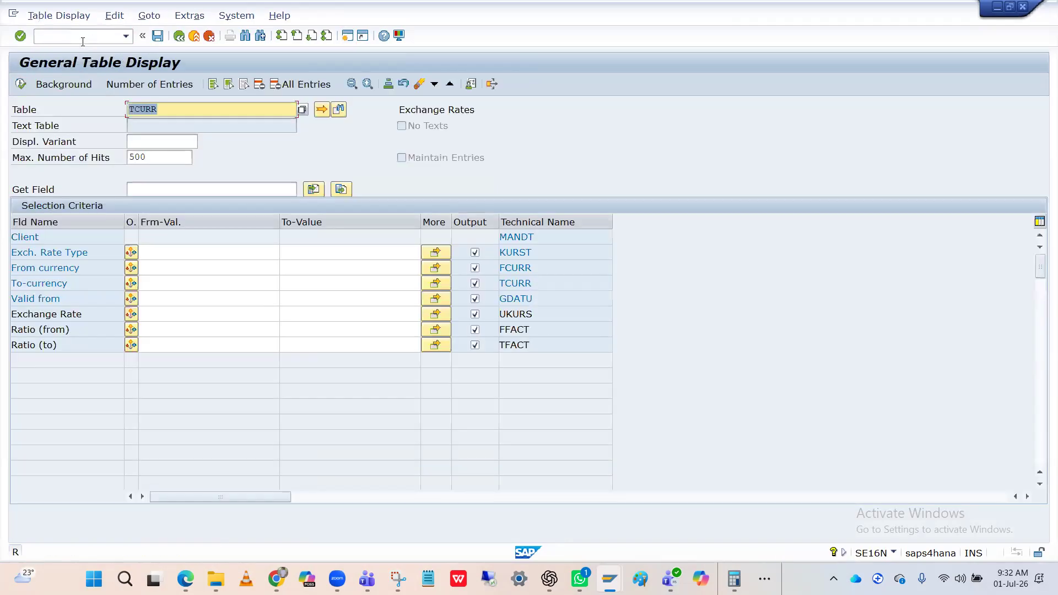
{"action": "key", "text": "space"}
{"action": "key", "text": "Down"}
{"action": "key", "text": "Return"}
Restrict the TCURR selection to exchange rate type M
{"action": "left_click", "coordinate": [174, 252]}
{"action": "type", "text": "M"}
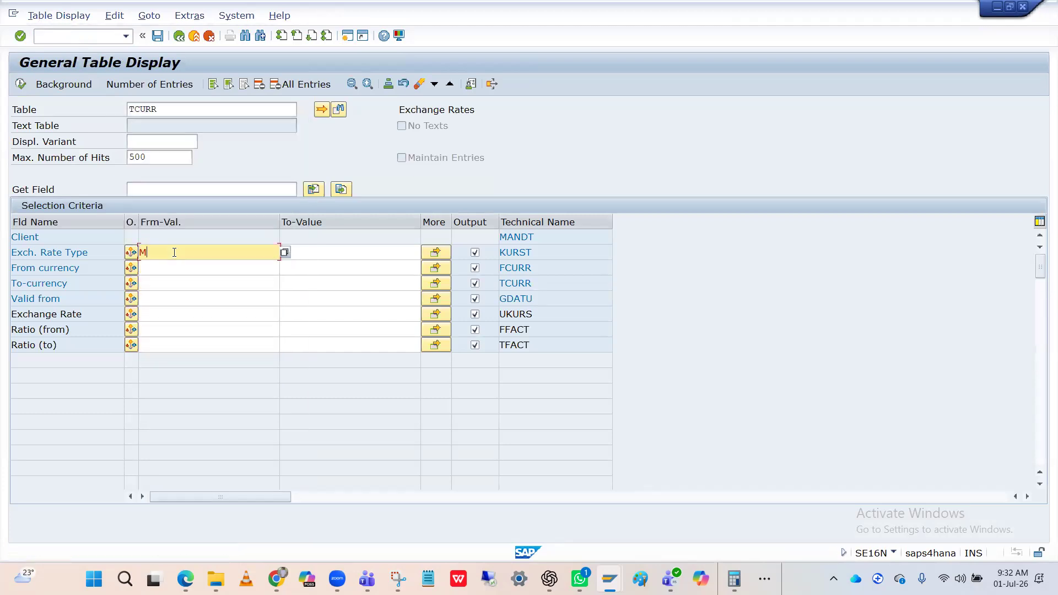
{"action": "key", "text": "Tab"}
{"action": "key", "text": "Tab"}
{"action": "left_click", "coordinate": [172, 252]}
Restrict the TCURR selection's from-currency to the two values USD and INR
{"action": "left_click", "coordinate": [161, 269]}
{"action": "left_click", "coordinate": [435, 267]}
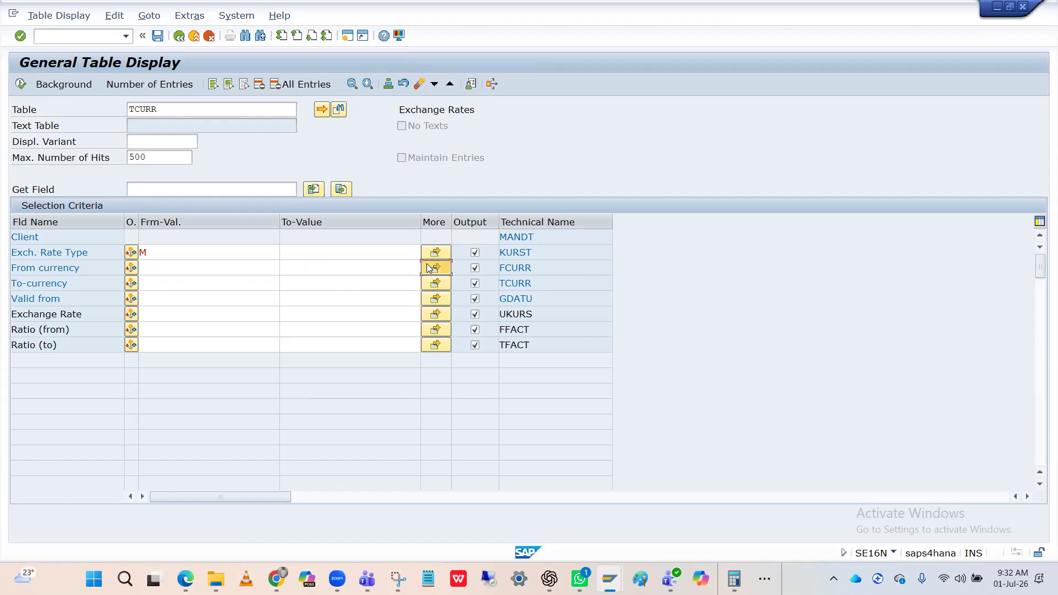
{"action": "type", "text": "USD"}
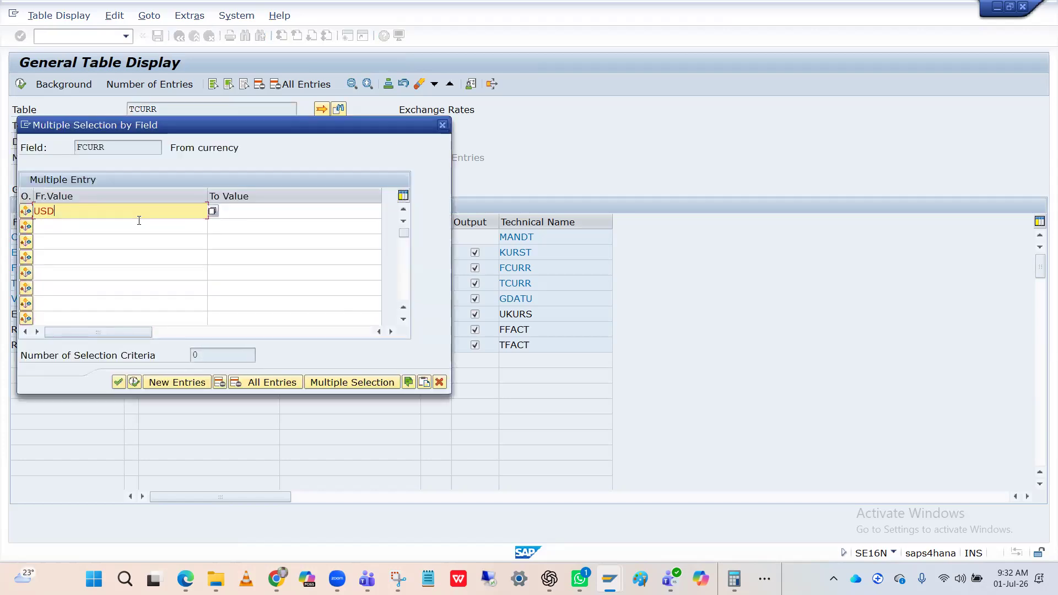
{"action": "left_click", "coordinate": [110, 228]}
{"action": "type", "text": "I"}
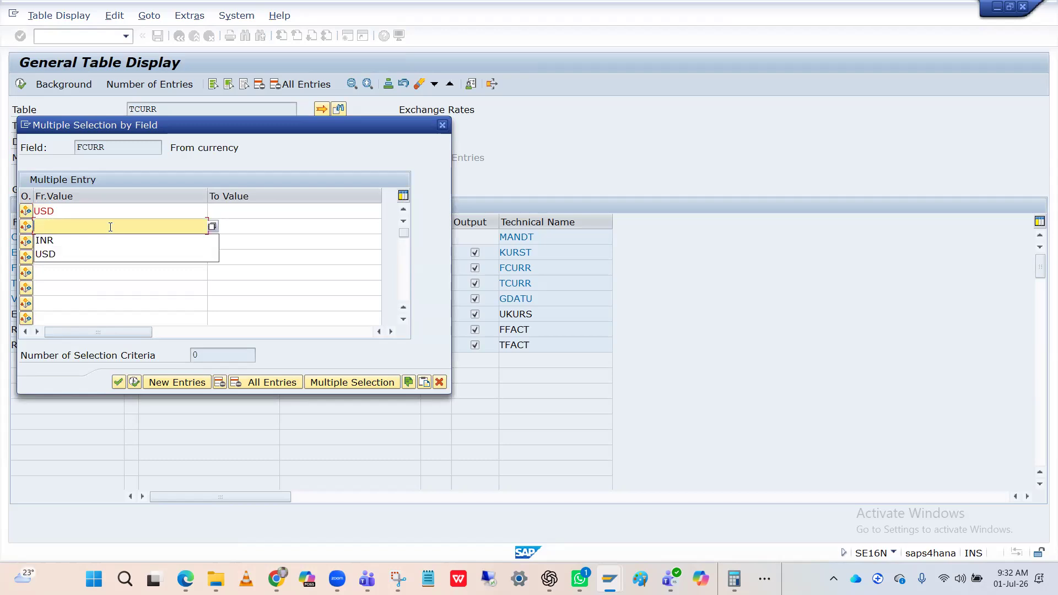
{"action": "type", "text": "NR"}
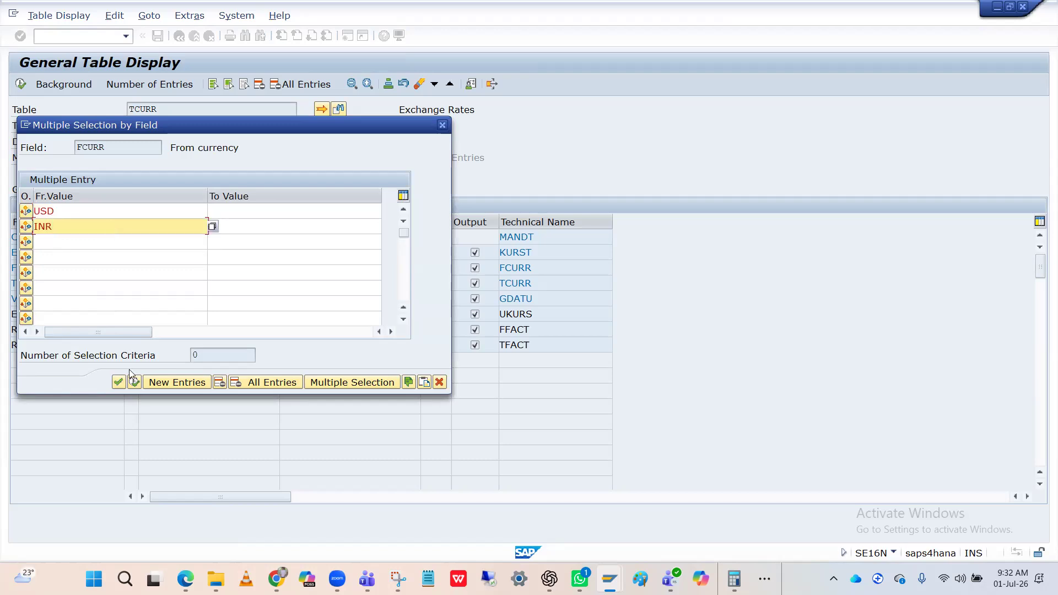
{"action": "left_click", "coordinate": [133, 383]}
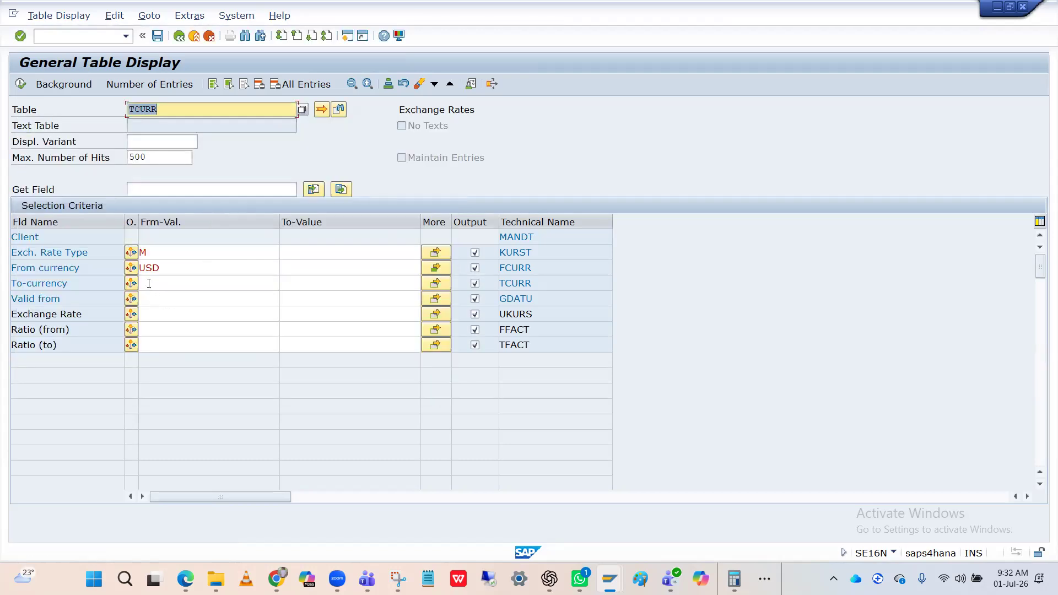
Restrict the TCURR selection's to-currency to the two values INR and USD
{"action": "left_click", "coordinate": [149, 283]}
{"action": "left_click", "coordinate": [436, 283]}
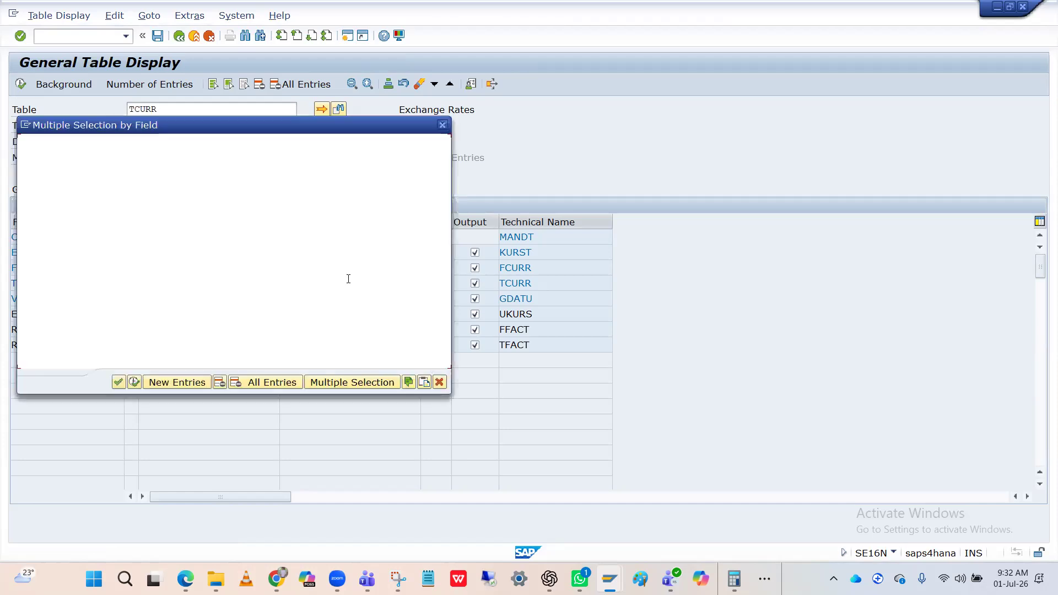
{"action": "type", "text": "INR"}
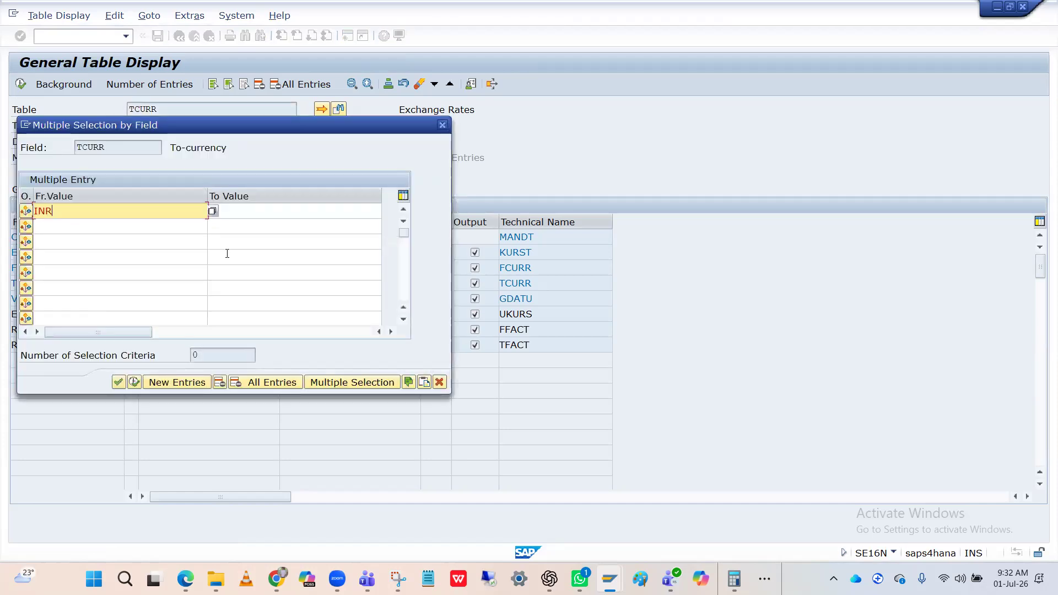
{"action": "left_click", "coordinate": [142, 227]}
{"action": "type", "text": "USD"}
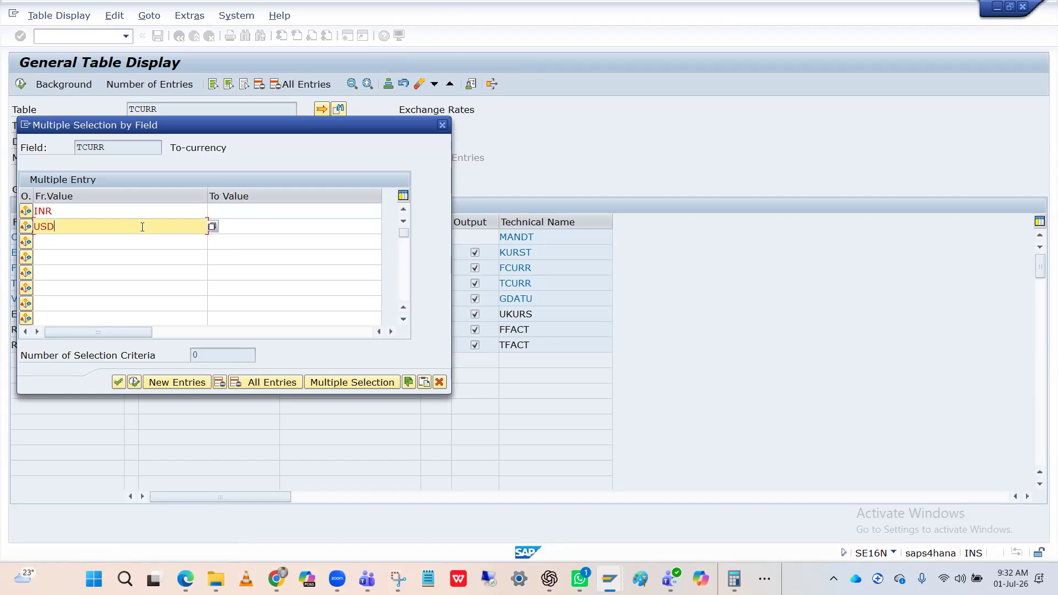
{"action": "left_click", "coordinate": [133, 382]}
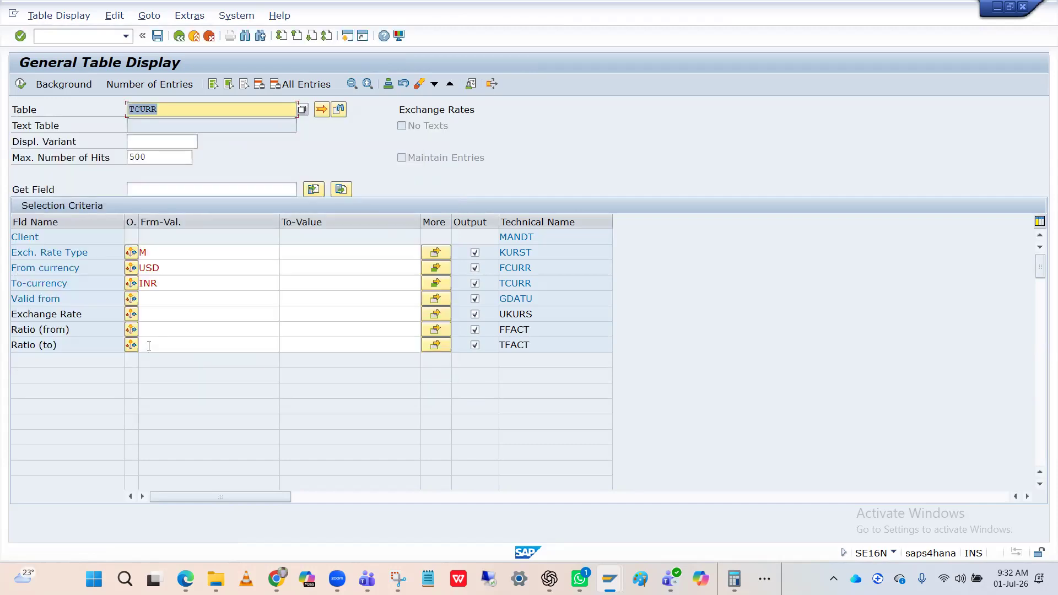
Set the valid-from date to 02.07.2026 and run the TCURR selection
{"action": "left_click", "coordinate": [157, 302]}
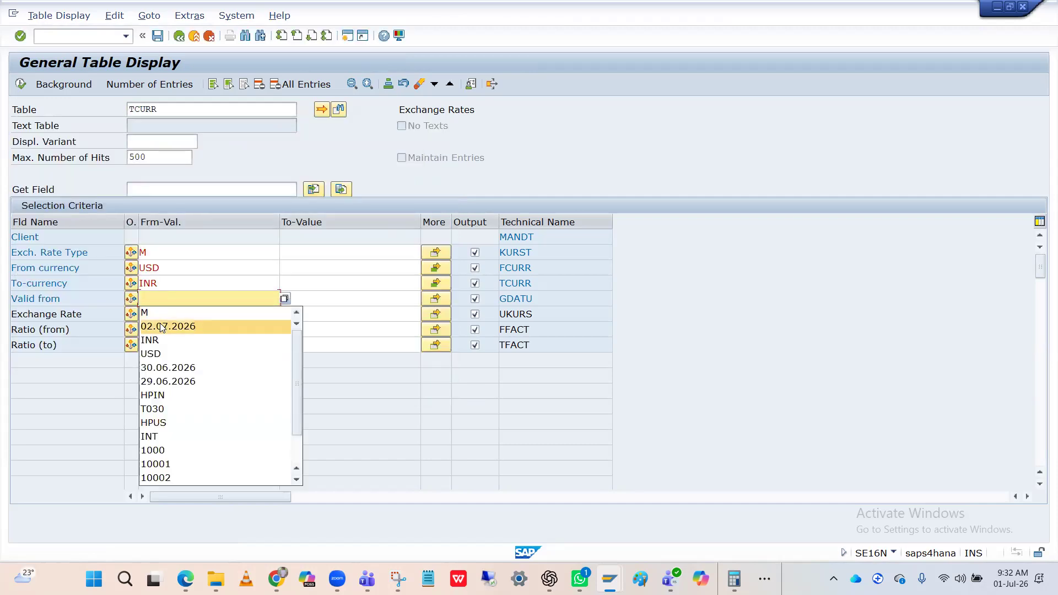
{"action": "left_click", "coordinate": [162, 325]}
{"action": "left_click", "coordinate": [26, 84]}
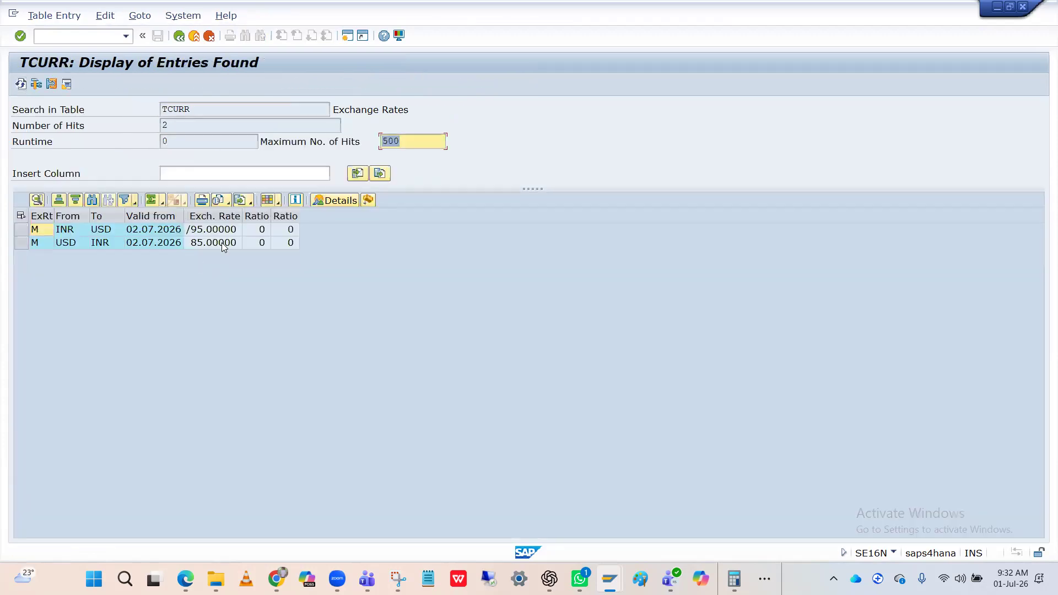
Examine the exchange rates of the INR-to-USD and USD-to-INR entries in the TCURR results
{"action": "left_click", "coordinate": [223, 244]}
{"action": "left_click", "coordinate": [222, 232]}
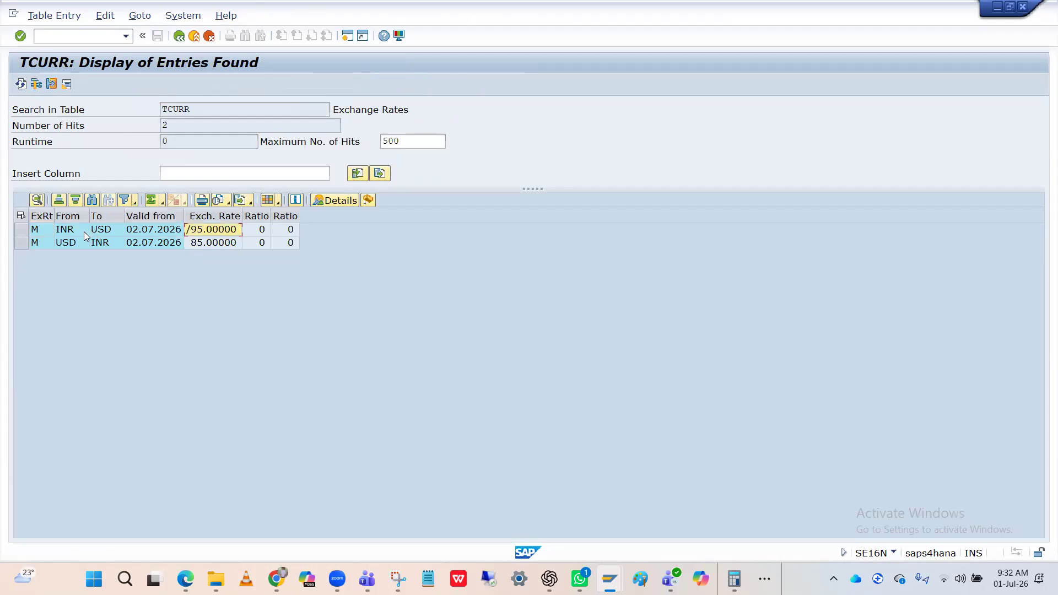
{"action": "left_click", "coordinate": [67, 231]}
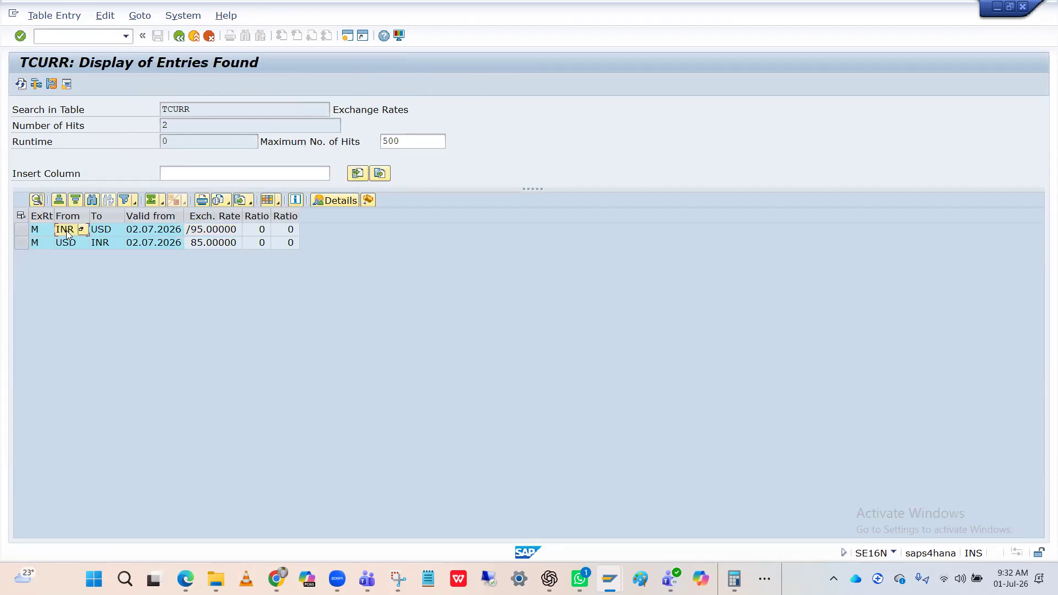
{"action": "left_click", "coordinate": [93, 234]}
{"action": "left_click", "coordinate": [207, 234]}
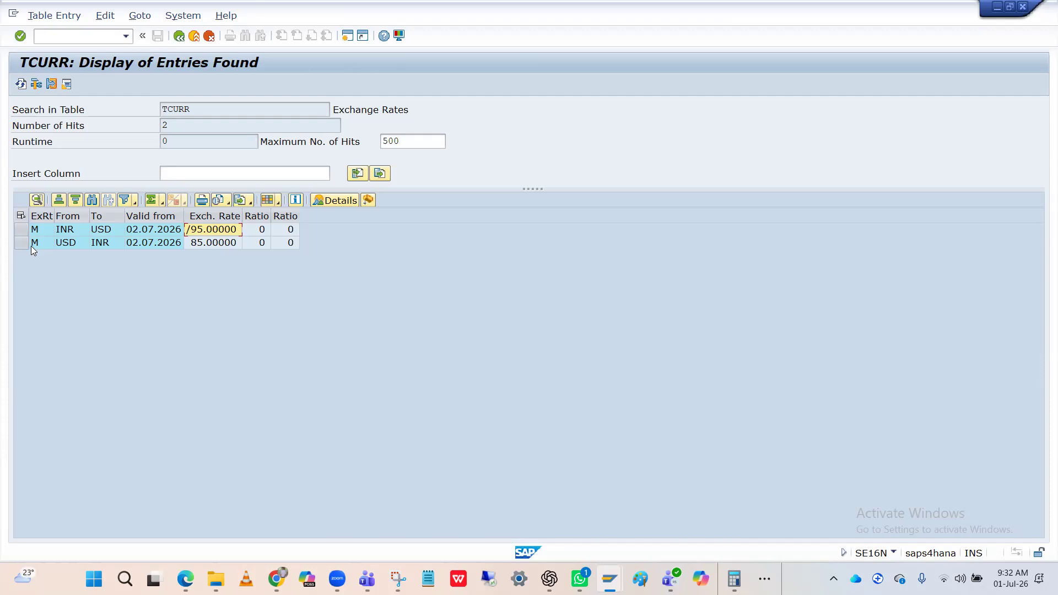
{"action": "left_click", "coordinate": [64, 245]}
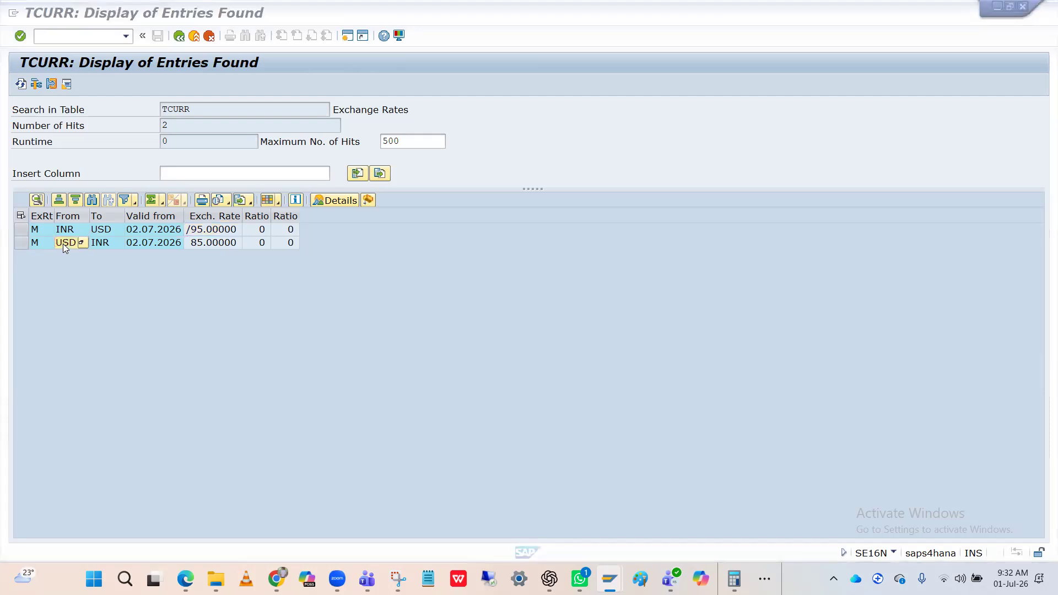
Compare the currency rate in the F-53 outgoing payment overview with the USD-to-INR and INR-to-USD rates in TCURR
{"action": "key", "text": "alt+Tab"}
{"action": "key", "text": "alt+Tab"}
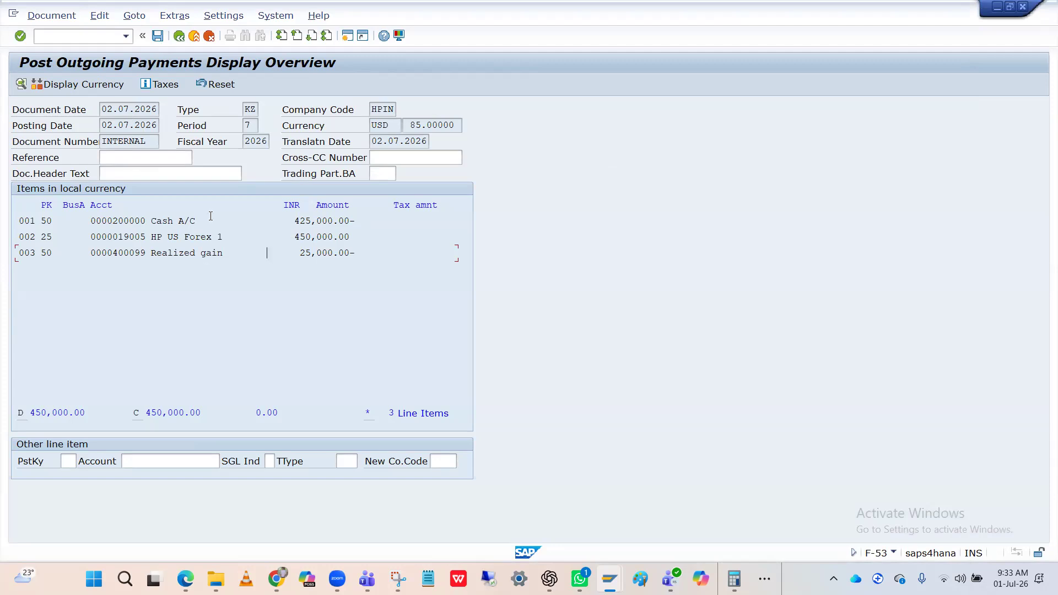
{"action": "left_click", "coordinate": [402, 125]}
{"action": "key", "text": "alt+Tab"}
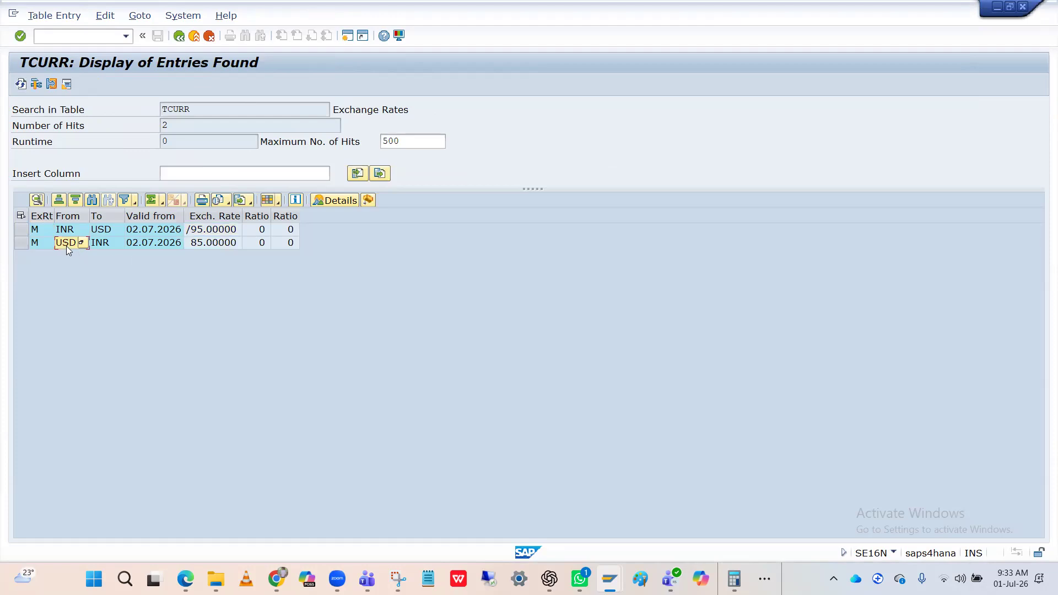
{"action": "left_click", "coordinate": [109, 246]}
{"action": "left_click", "coordinate": [193, 243]}
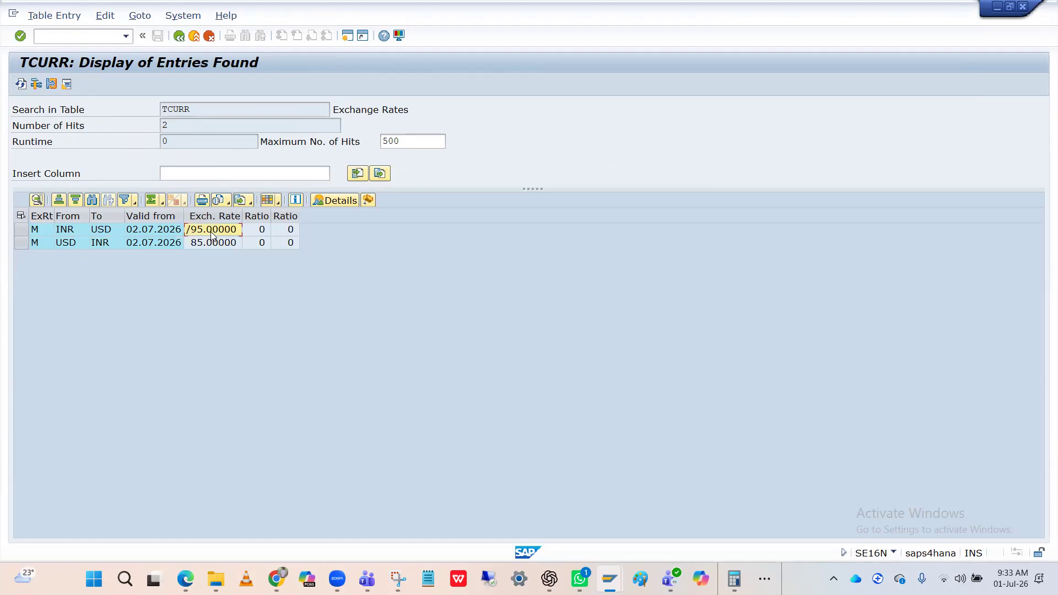
Switch to the SM30 currency exchange rates view and position it at rate type M from USD to INR
{"action": "key", "text": "alt+Tab"}
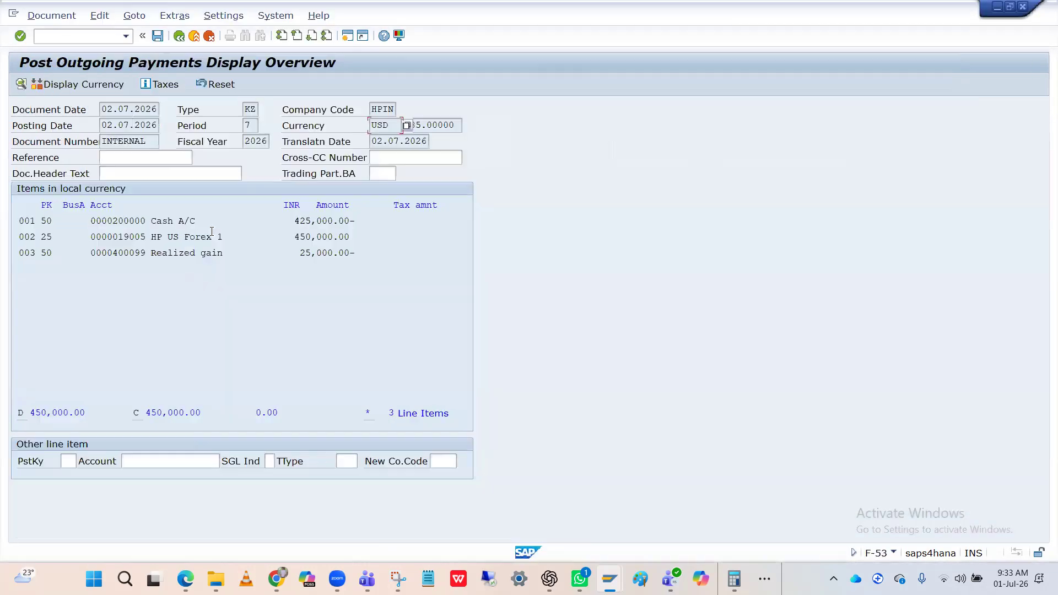
{"action": "key", "text": "alt+Tab"}
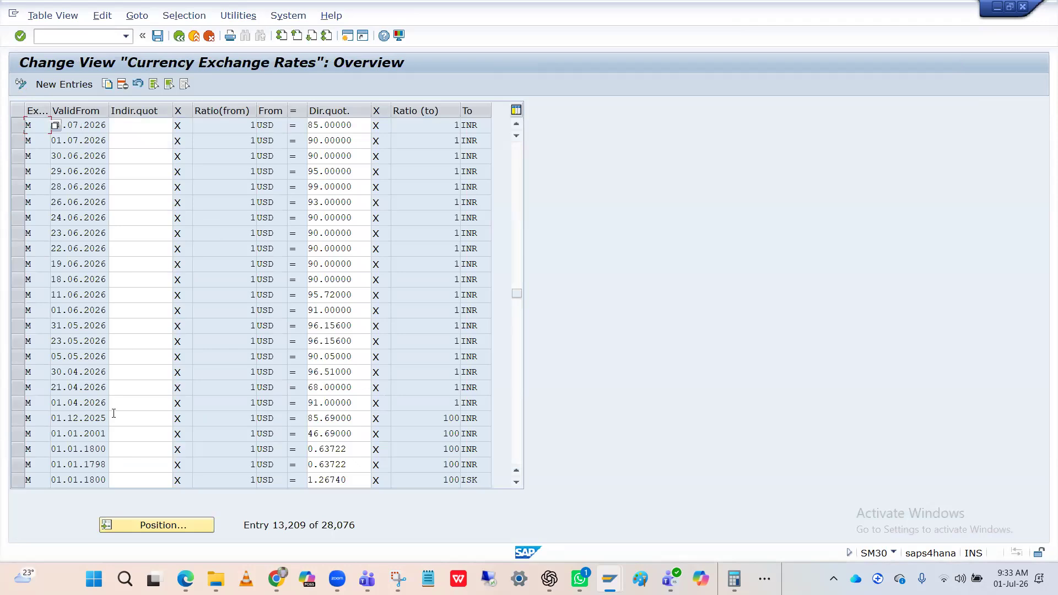
{"action": "left_click", "coordinate": [145, 524]}
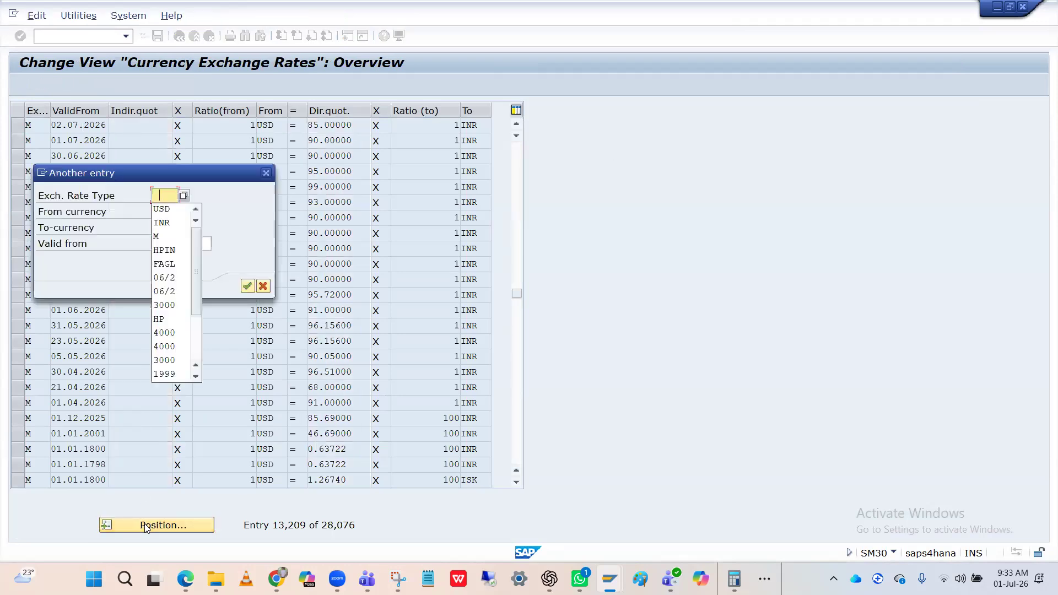
{"action": "type", "text": "M"}
{"action": "key", "text": "Tab"}
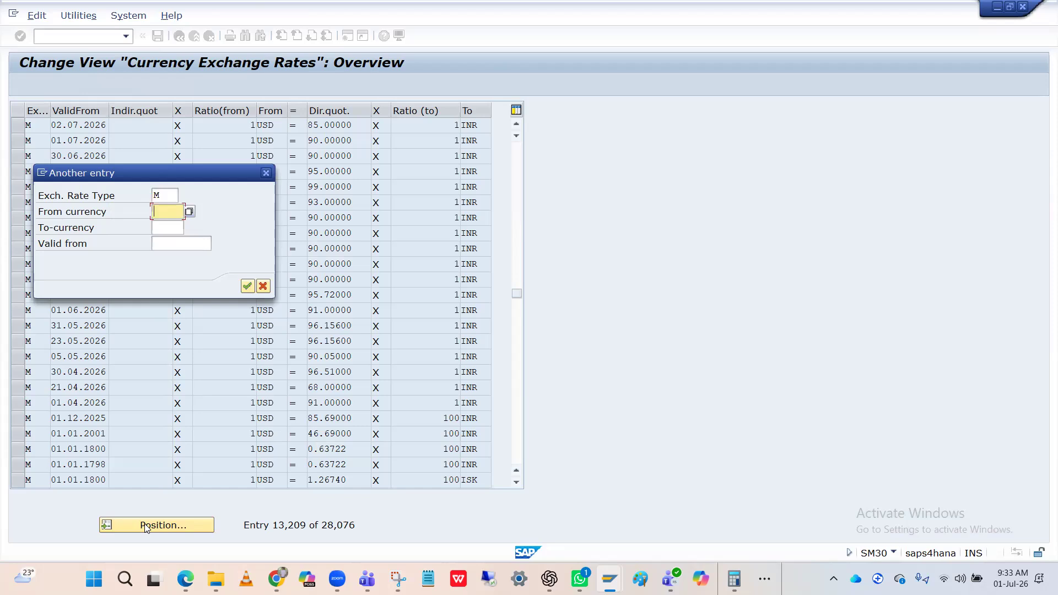
{"action": "type", "text": "I"}
{"action": "key", "text": "BackSpace"}
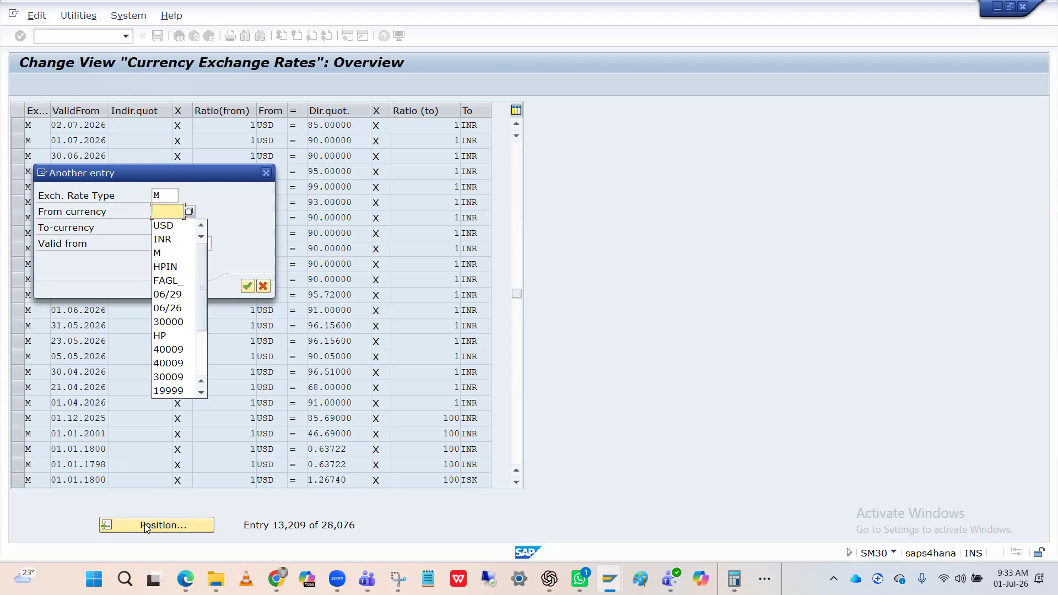
{"action": "type", "text": "USD"}
{"action": "key", "text": "Tab"}
{"action": "type", "text": "INR"}
{"action": "key", "text": "Return"}
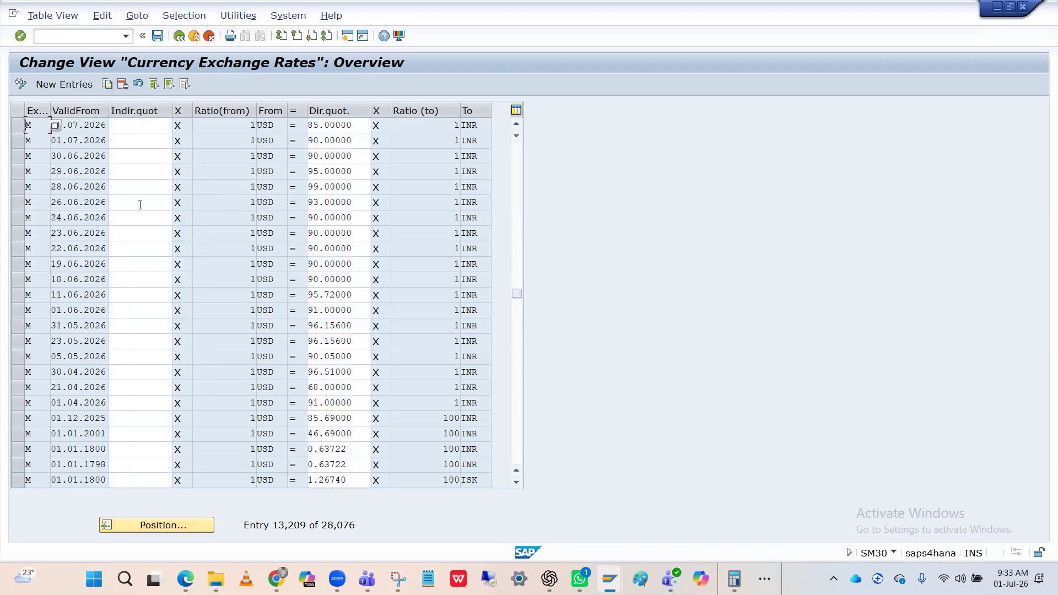
Position the exchange rates view at rate type M from INR to USD
{"action": "left_click", "coordinate": [176, 527]}
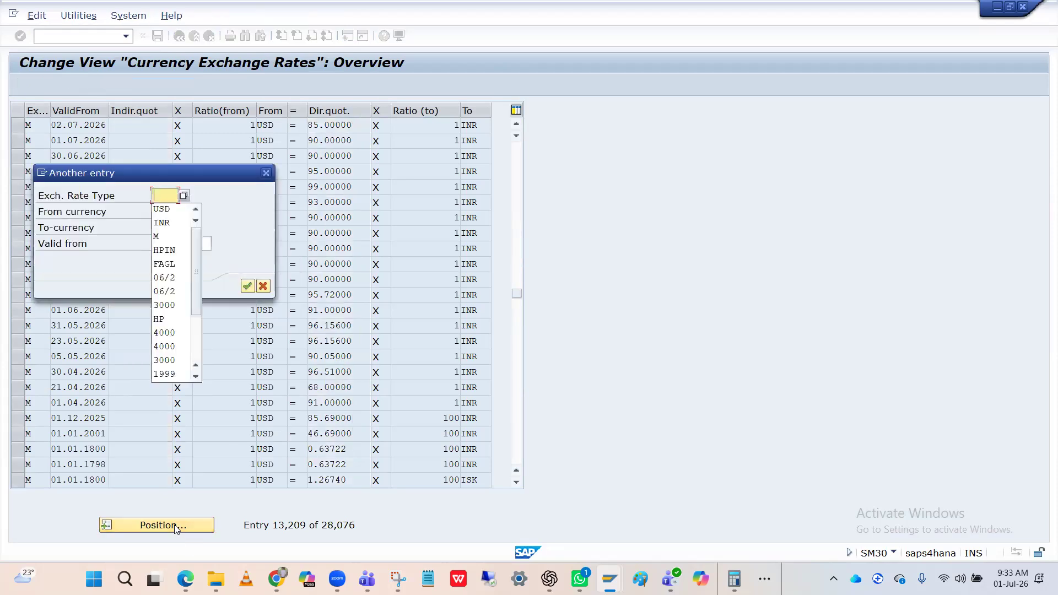
{"action": "type", "text": "M"}
{"action": "key", "text": "Tab"}
{"action": "type", "text": "INR"}
{"action": "key", "text": "Tab"}
{"action": "type", "text": "USD"}
{"action": "key", "text": "Return"}
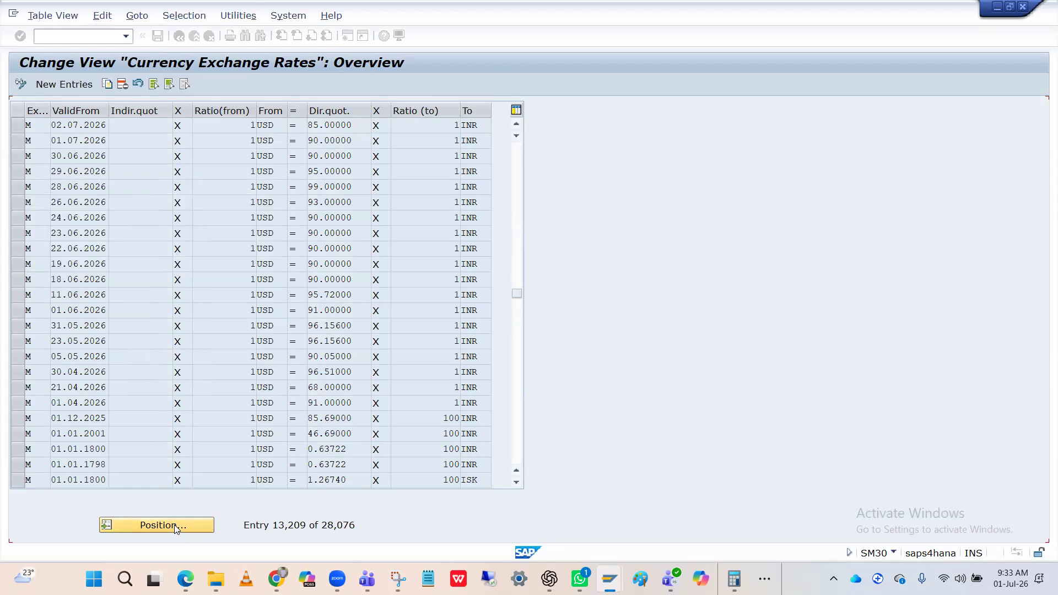
Set the indirect quotation of the INR-to-USD entry dated 02.07.2026 to 85.00000 and save the rates
{"action": "left_click", "coordinate": [121, 126]}
{"action": "key", "text": "BackSpace"}
{"action": "type", "text": "8"}
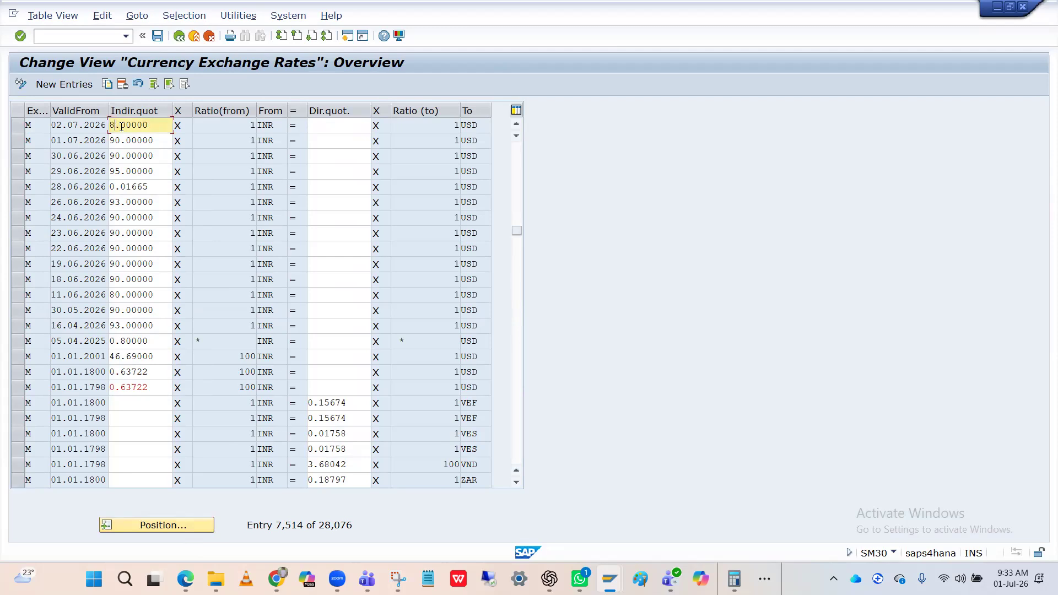
{"action": "key", "text": "Return"}
{"action": "left_click", "coordinate": [155, 38]}
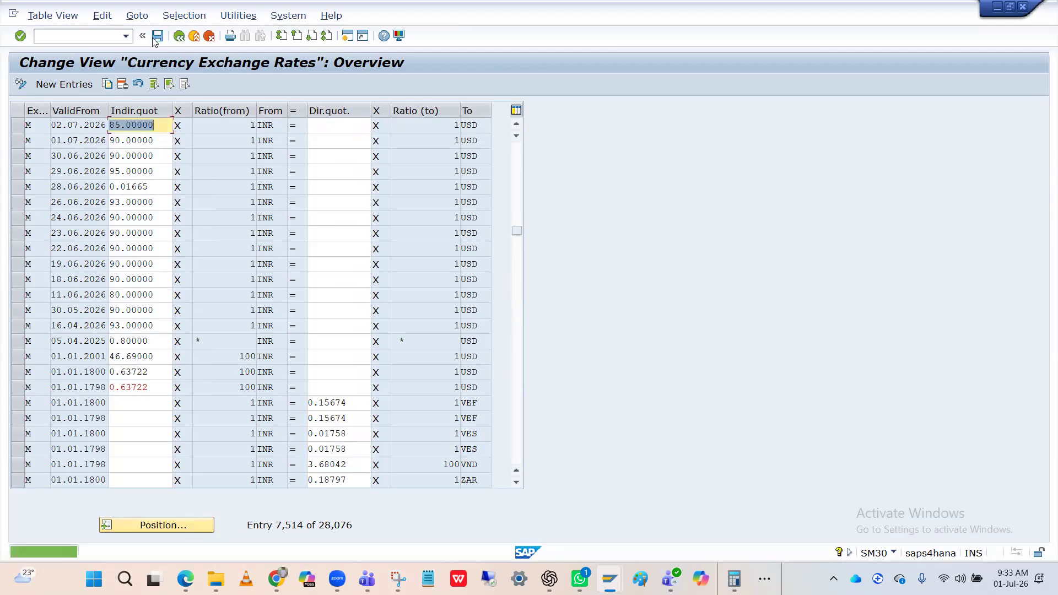
Return to the TCURR results and examine the from and to currencies of both 02.07.2026 entries
{"action": "key", "text": "alt+Tab"}
{"action": "key", "text": "Tab"}
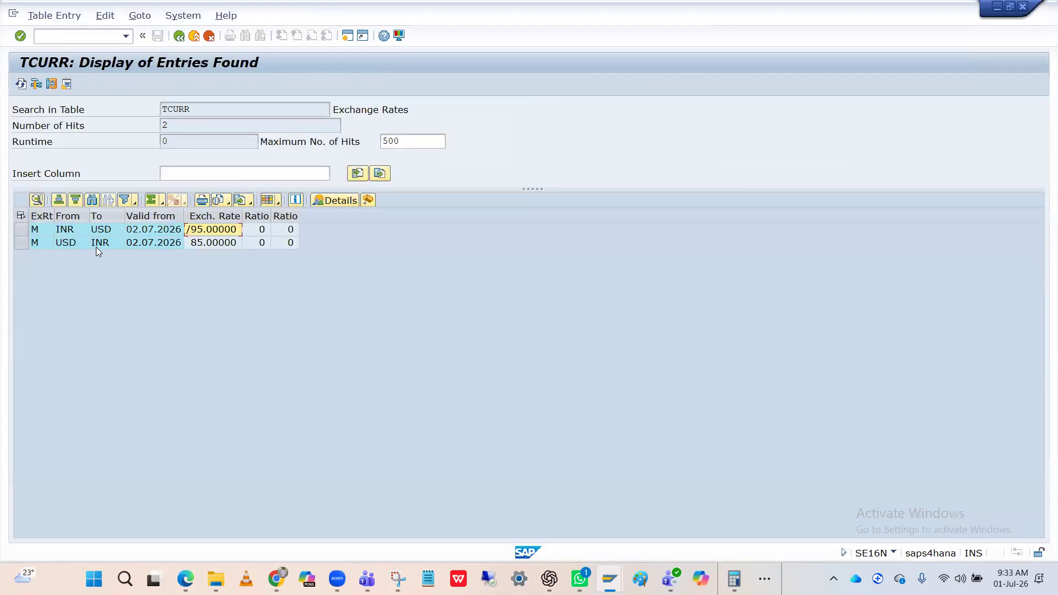
{"action": "left_click", "coordinate": [75, 242]}
{"action": "left_click", "coordinate": [76, 230]}
{"action": "left_click", "coordinate": [99, 228]}
{"action": "left_click", "coordinate": [66, 246]}
{"action": "left_click", "coordinate": [104, 245]}
{"action": "left_click", "coordinate": [81, 232]}
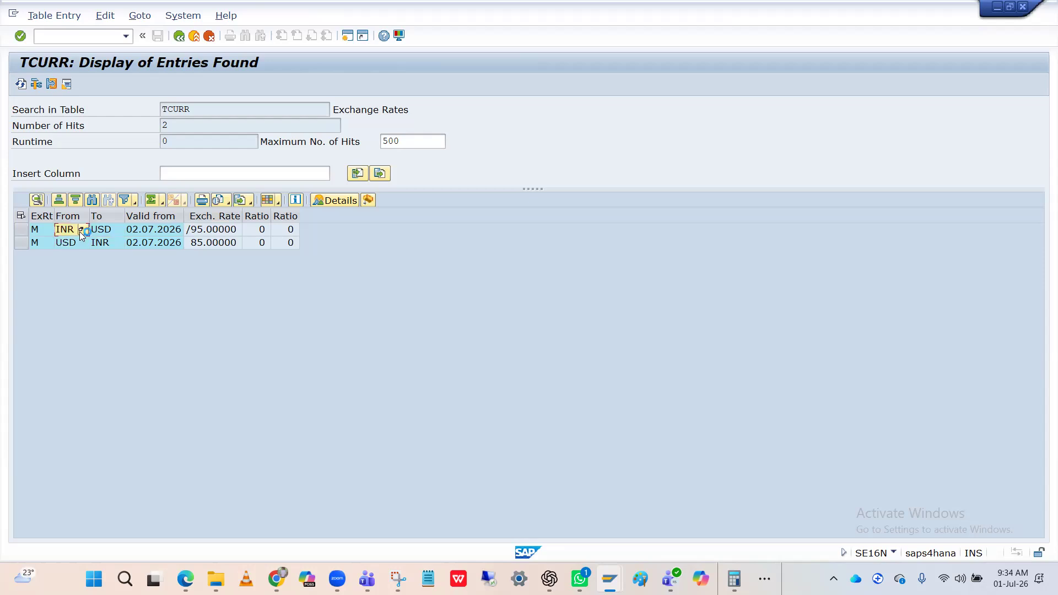
{"action": "left_click", "coordinate": [101, 232]}
{"action": "left_click", "coordinate": [25, 232]}
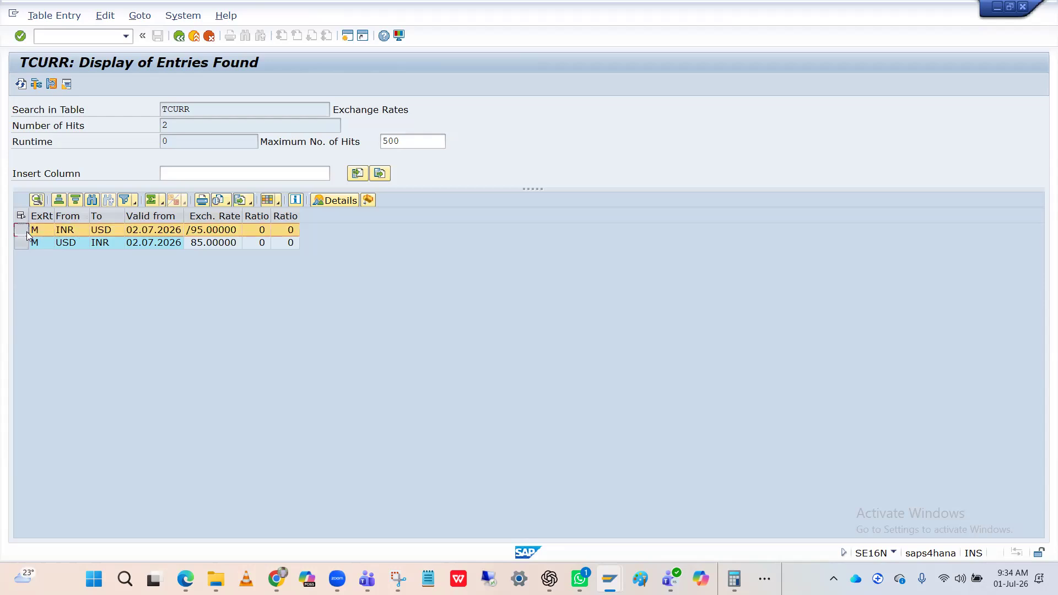
{"action": "left_click", "coordinate": [24, 232]}
{"action": "left_click", "coordinate": [24, 231]}
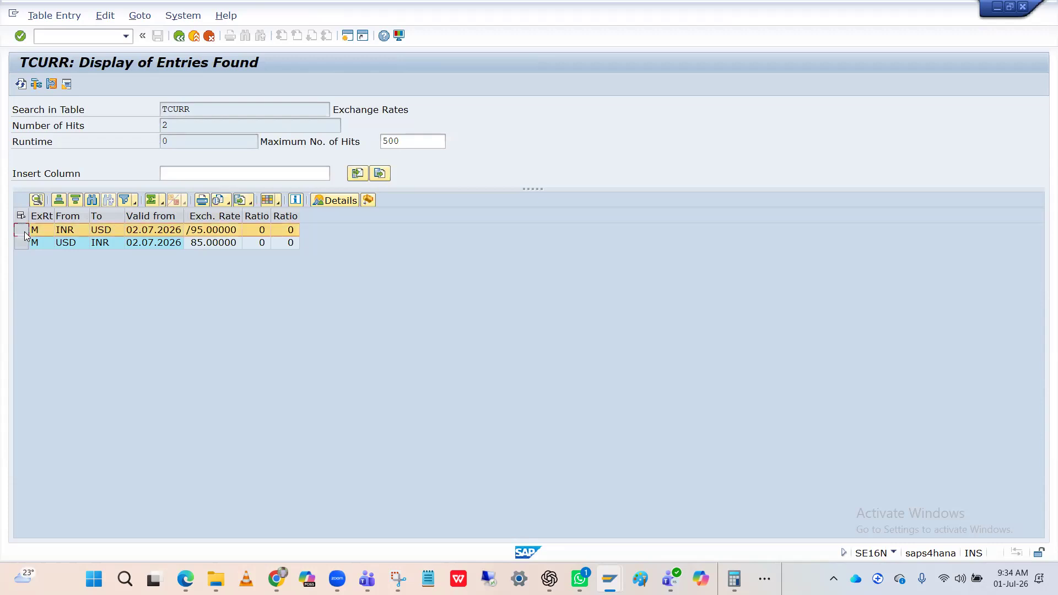
Refresh the TCURR results and check the INR-to-USD entry
{"action": "left_click", "coordinate": [66, 231]}
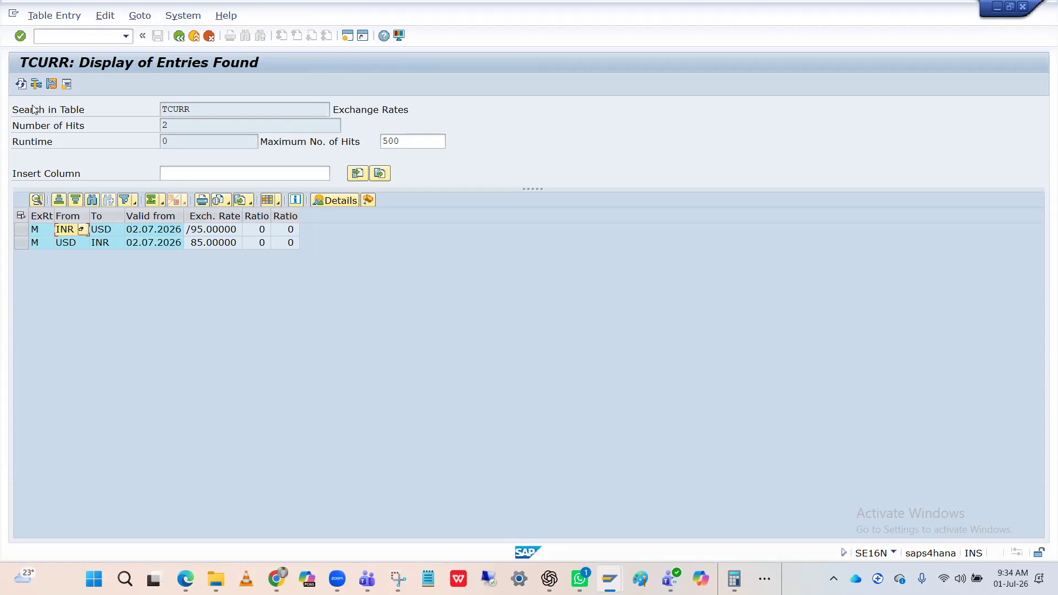
{"action": "left_click", "coordinate": [21, 85]}
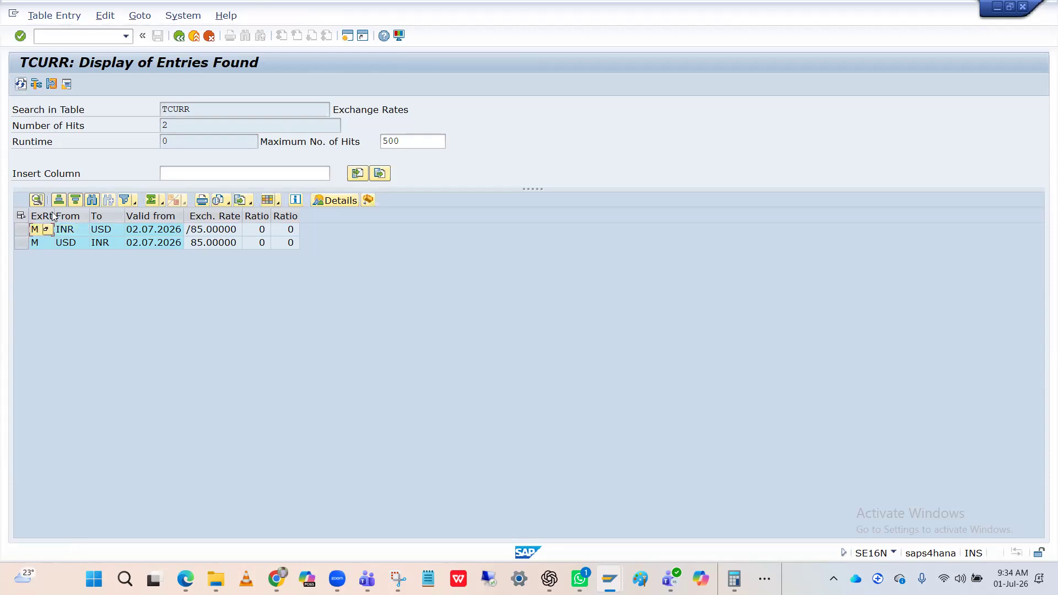
{"action": "left_click", "coordinate": [60, 233]}
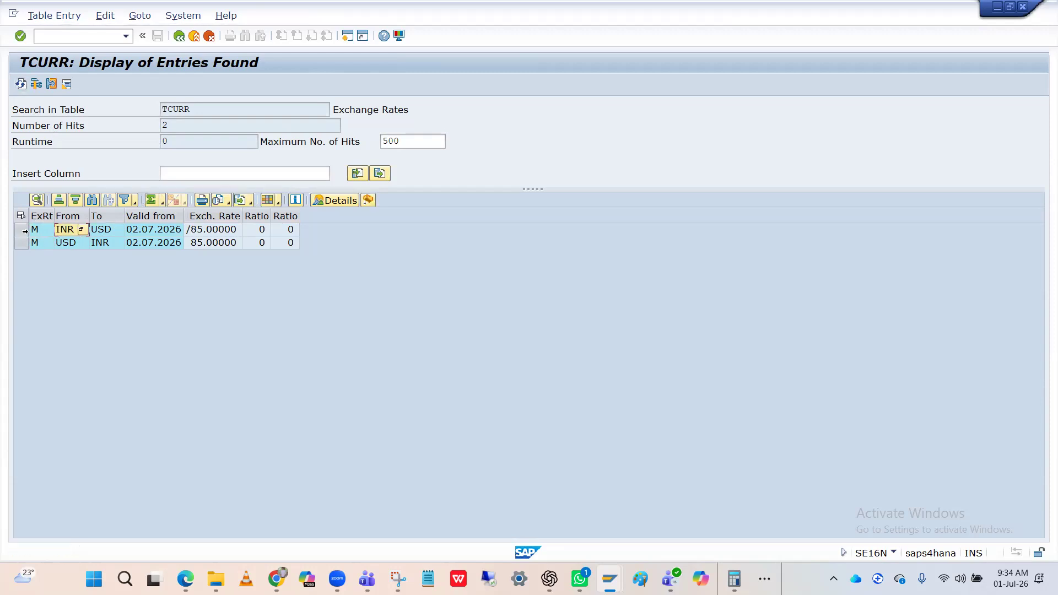
Compare the currency pairs and exchange rate notation of the two 02.07.2026 entries in the TCURR results
{"action": "left_click", "coordinate": [22, 232]}
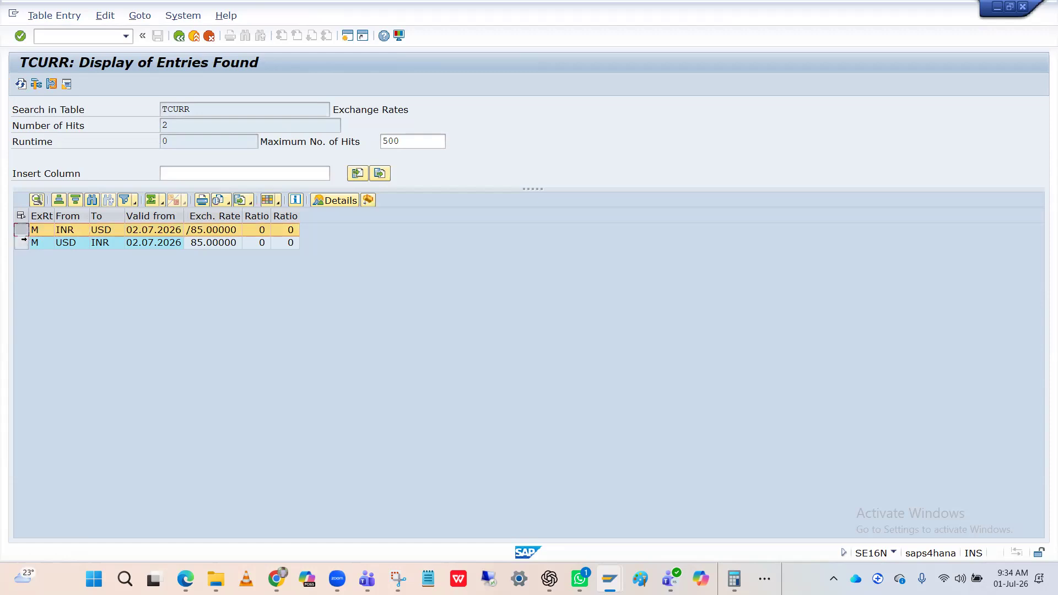
{"action": "left_click", "coordinate": [72, 232]}
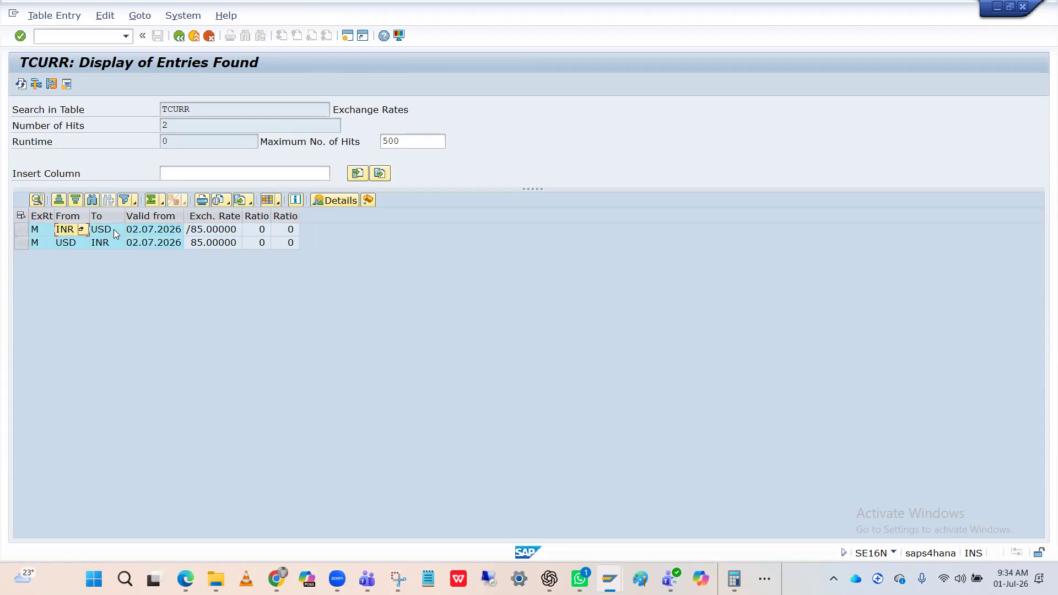
{"action": "left_click", "coordinate": [236, 236]}
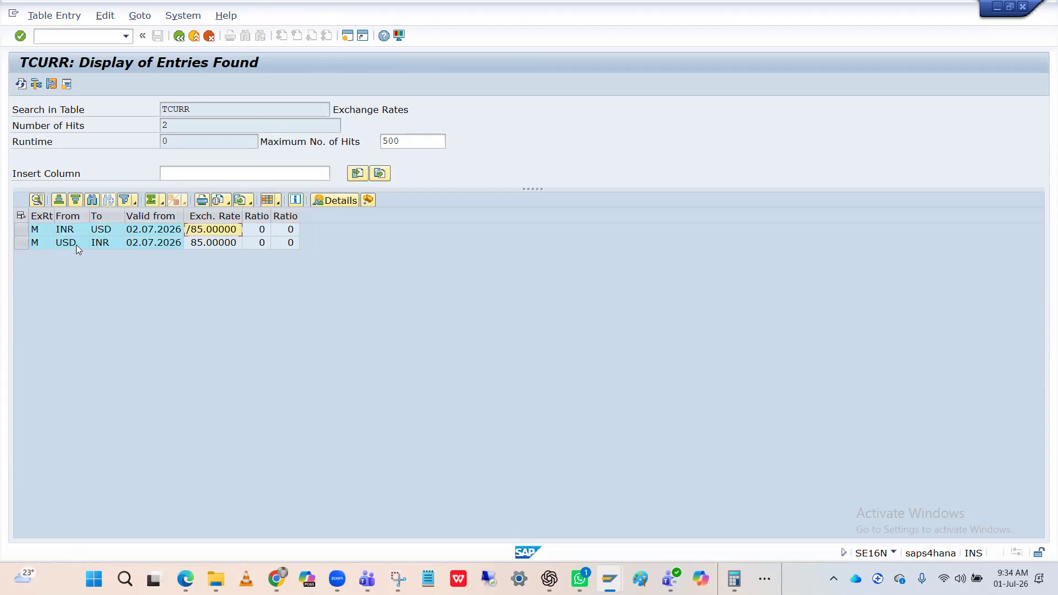
{"action": "left_click", "coordinate": [205, 245]}
{"action": "left_click", "coordinate": [206, 235]}
{"action": "left_click", "coordinate": [206, 243]}
{"action": "left_click", "coordinate": [209, 234]}
{"action": "left_click", "coordinate": [208, 244]}
{"action": "left_click", "coordinate": [209, 232]}
{"action": "left_click", "coordinate": [208, 244]}
{"action": "left_click", "coordinate": [208, 236]}
Return to the outgoing payment overview and examine the vendor line against the cash and realized gain items
{"action": "key", "text": "alt+Tab"}
{"action": "key", "text": "alt+Tab"}
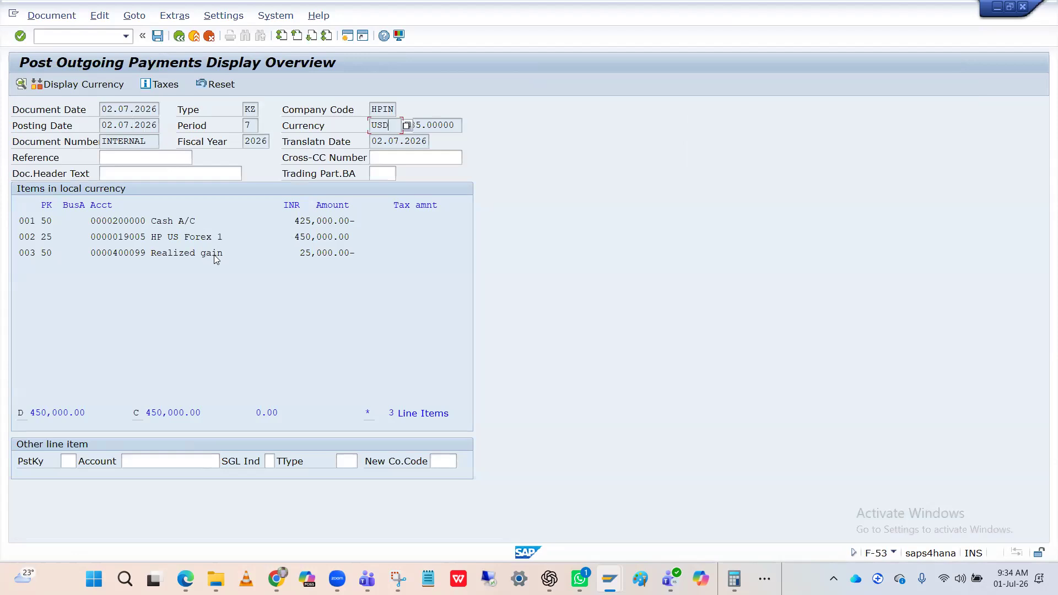
{"action": "key", "text": "alt+Tab"}
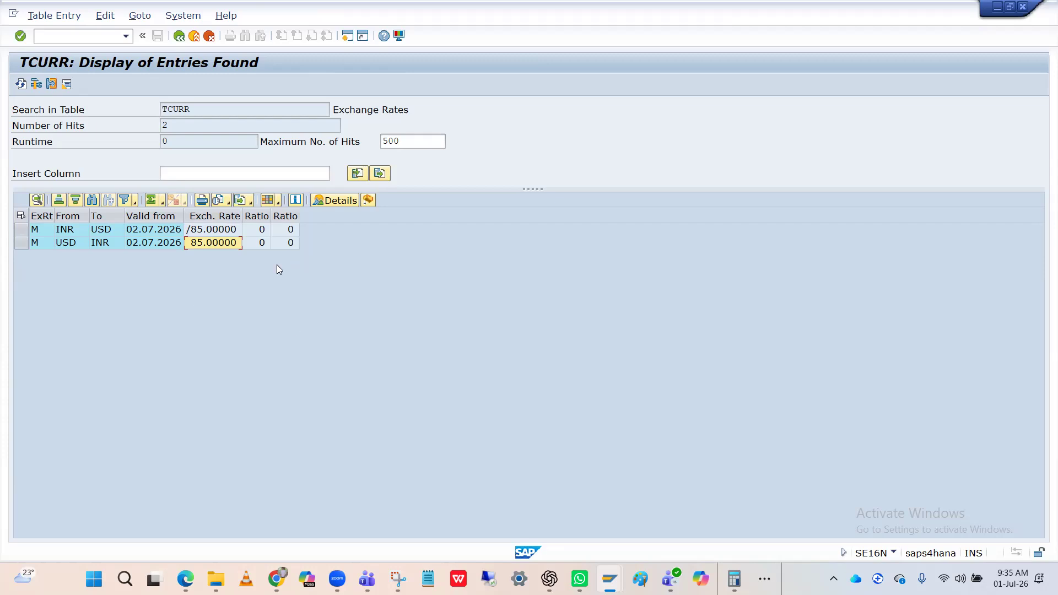
{"action": "key", "text": "alt+Tab"}
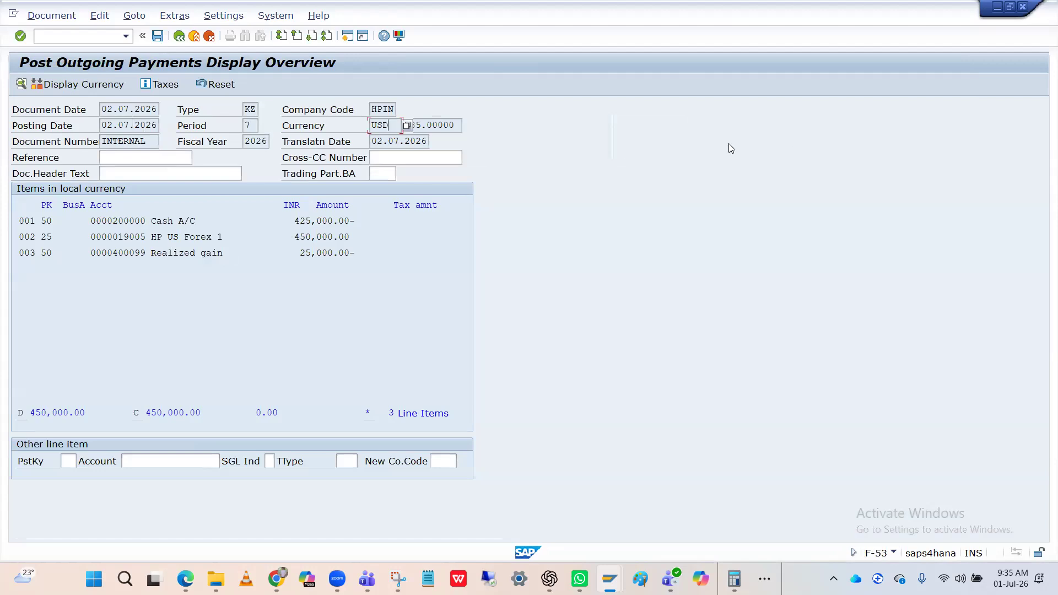
{"action": "left_click", "coordinate": [195, 238]}
{"action": "left_click", "coordinate": [136, 237]}
{"action": "left_click", "coordinate": [142, 235]}
{"action": "left_click", "coordinate": [199, 237]}
{"action": "left_click", "coordinate": [195, 237]}
Open Excel and create a new blank workbook
{"action": "key", "text": "super"}
{"action": "type", "text": "ex"}
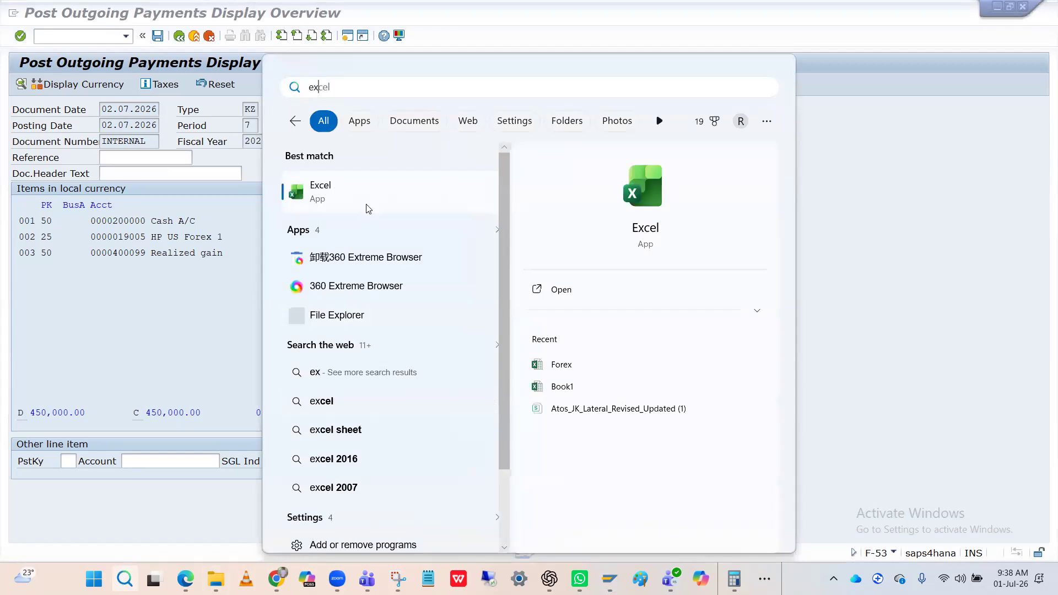
{"action": "left_click", "coordinate": [368, 207]}
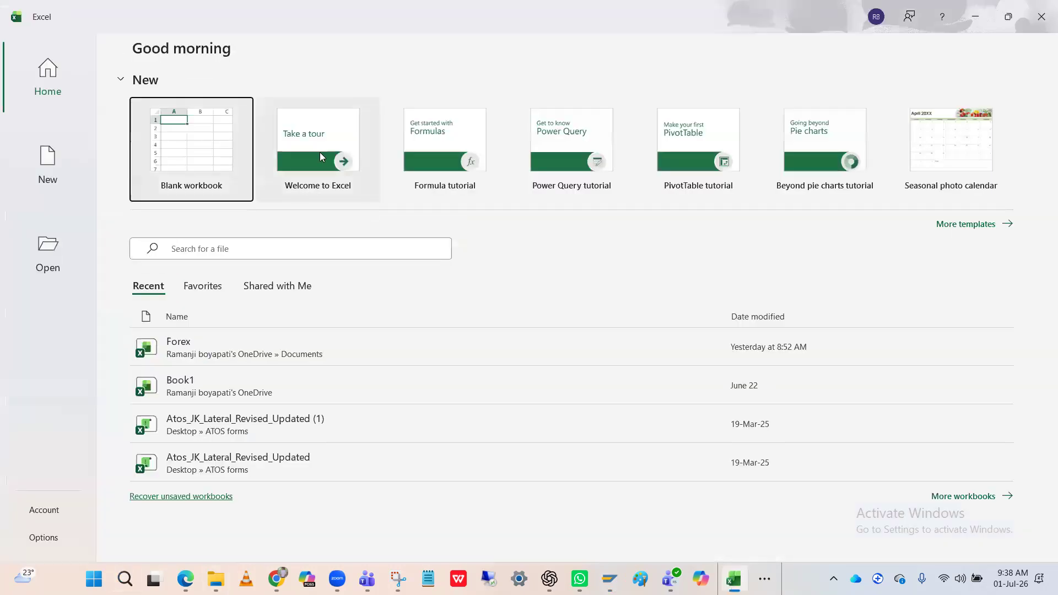
{"action": "left_click", "coordinate": [323, 158]}
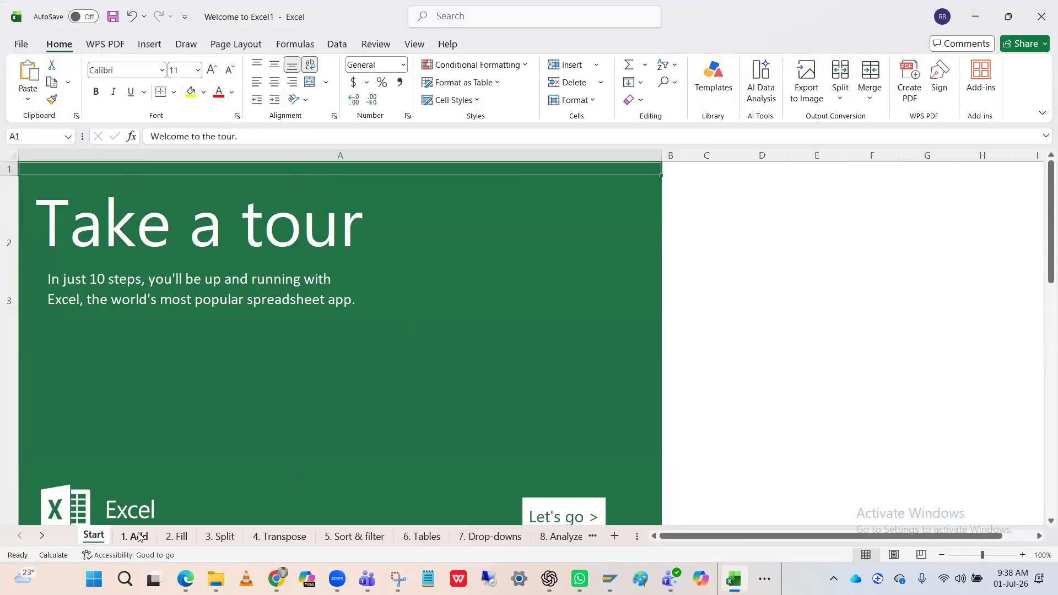
{"action": "left_click", "coordinate": [139, 537]}
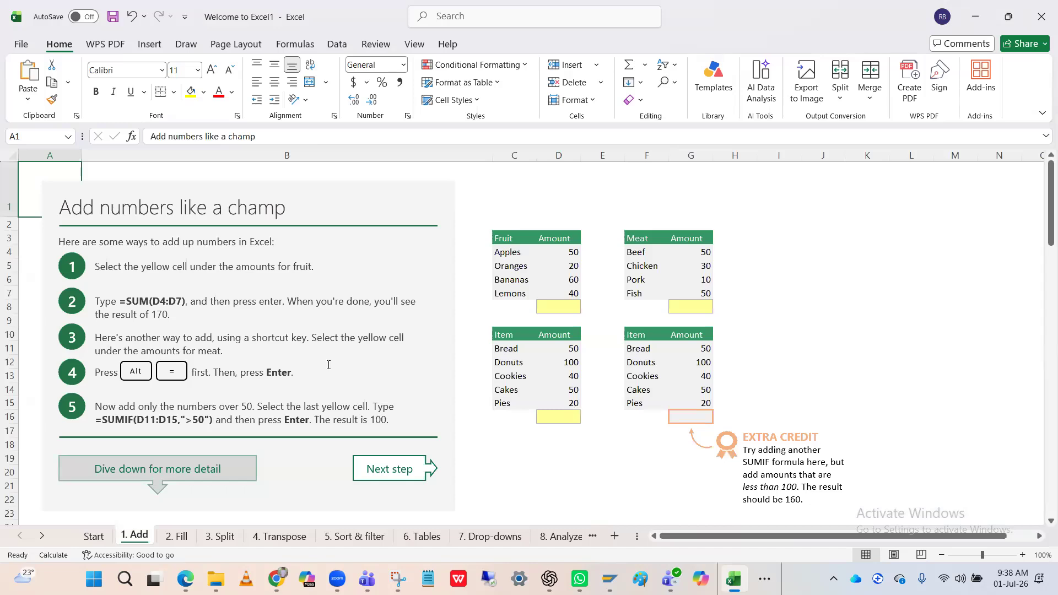
{"action": "key", "text": "ctrl+n"}
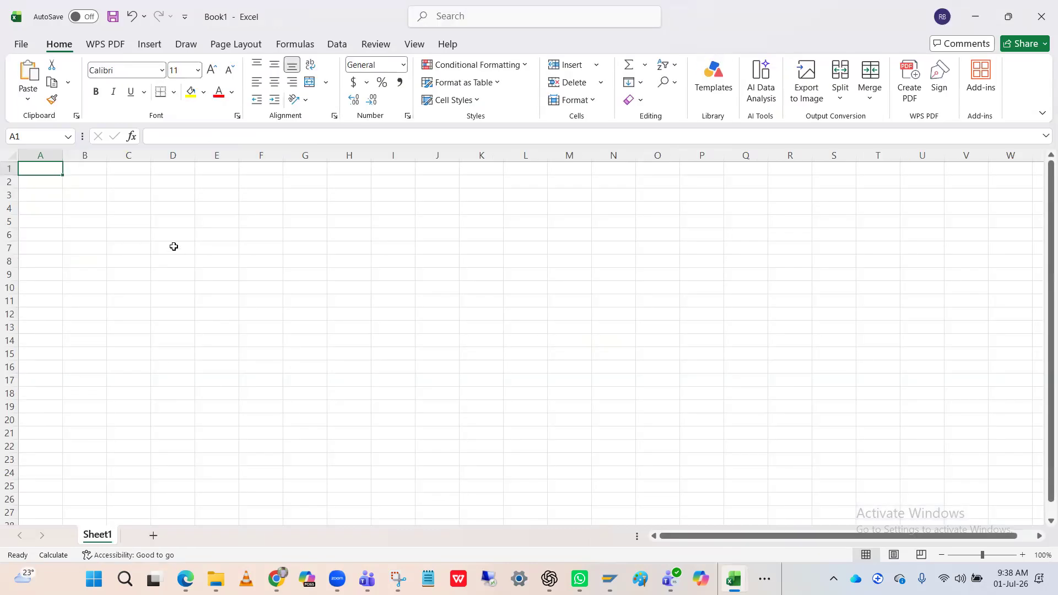
Enter the heading TAXEs in cell E5 of the blank sheet
{"action": "left_click", "coordinate": [174, 247]}
{"action": "left_click", "coordinate": [174, 239]}
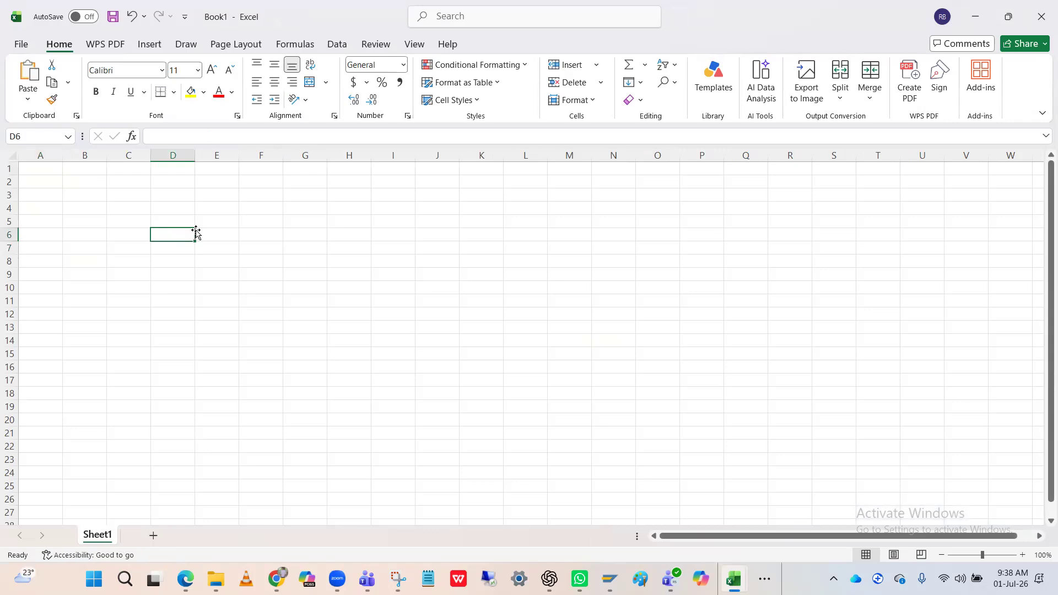
{"action": "left_click", "coordinate": [212, 224]}
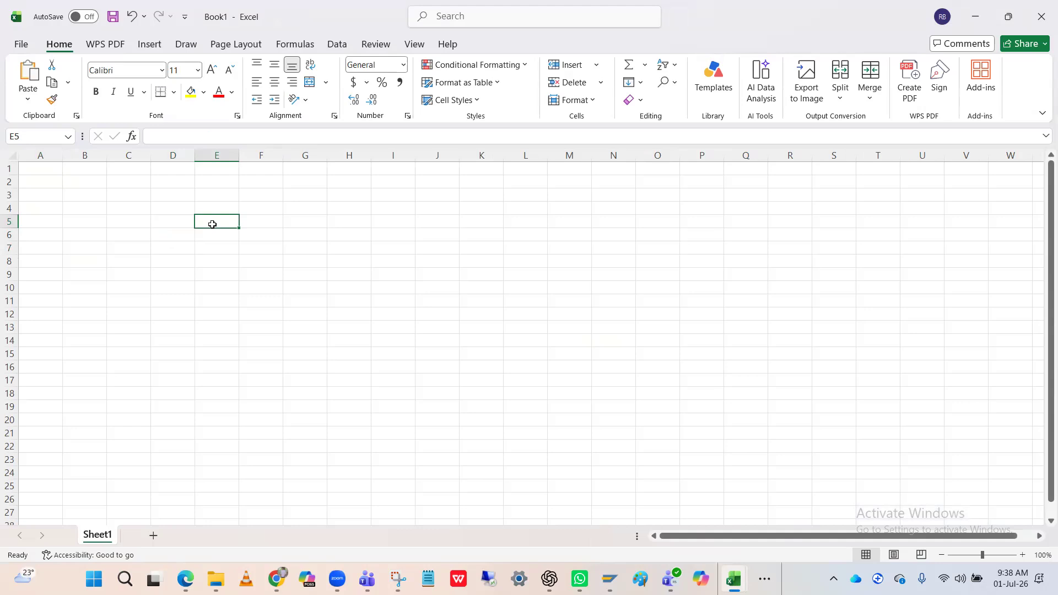
{"action": "type", "text": "ta"}
{"action": "key", "text": "BackSpace"}
{"action": "key", "text": "BackSpace"}
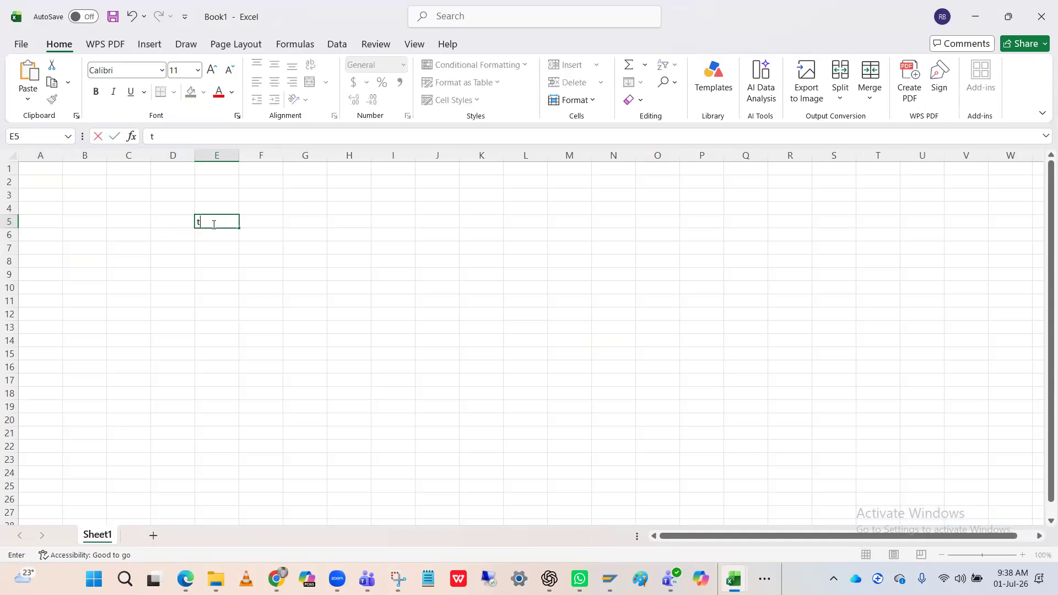
{"action": "type", "text": "TAXEs"}
{"action": "left_click", "coordinate": [267, 218]}
Enter the tax categories Direct tax in cell E6 and Indirect tax in cell F6
{"action": "left_click", "coordinate": [216, 237]}
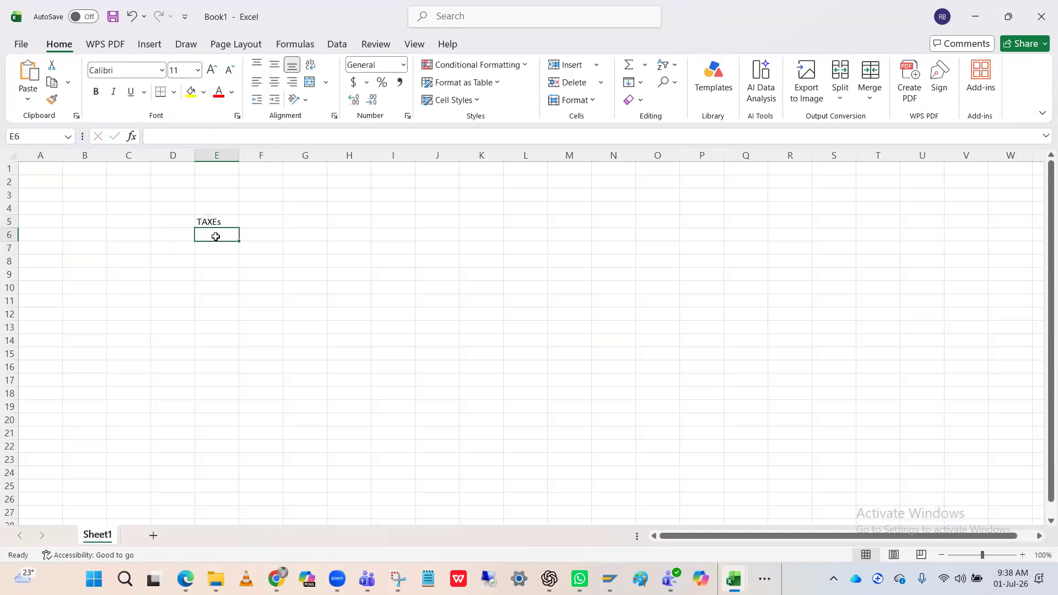
{"action": "type", "text": "Dire"}
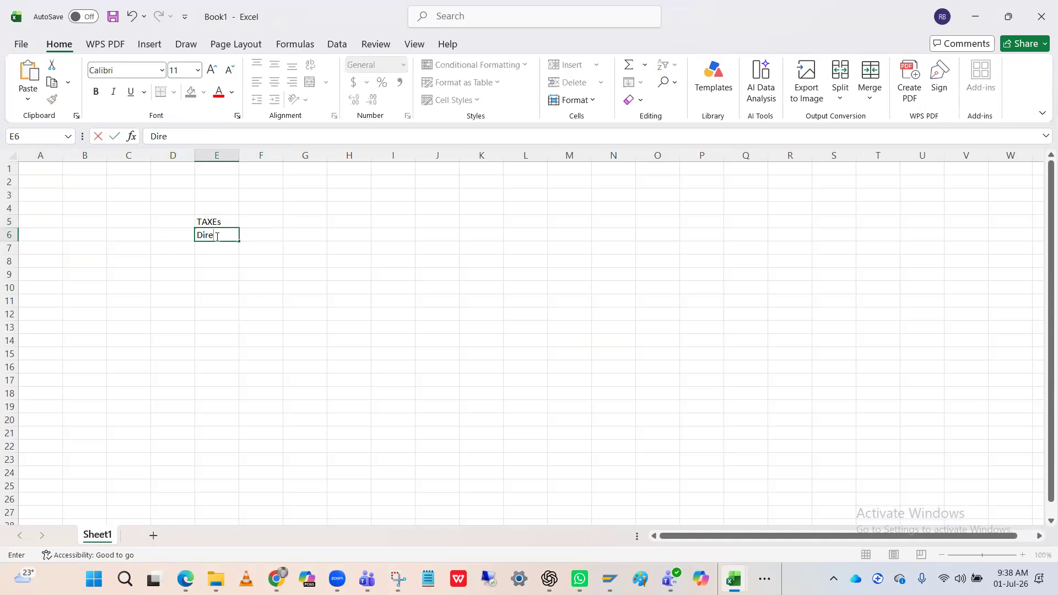
{"action": "type", "text": "ct tax"}
{"action": "key", "text": "Tab"}
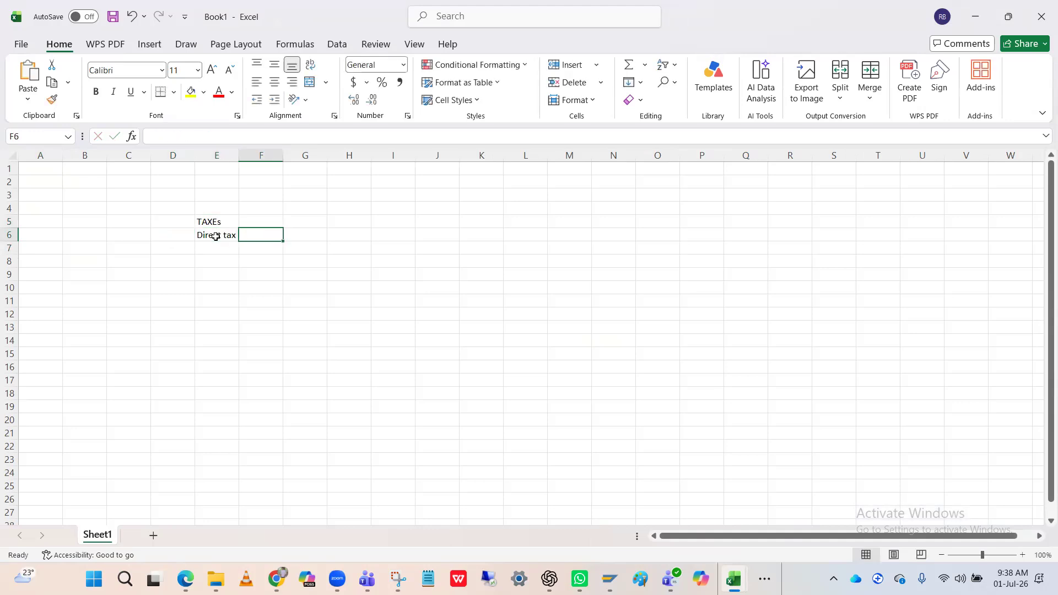
{"action": "type", "text": "Indirect tax"}
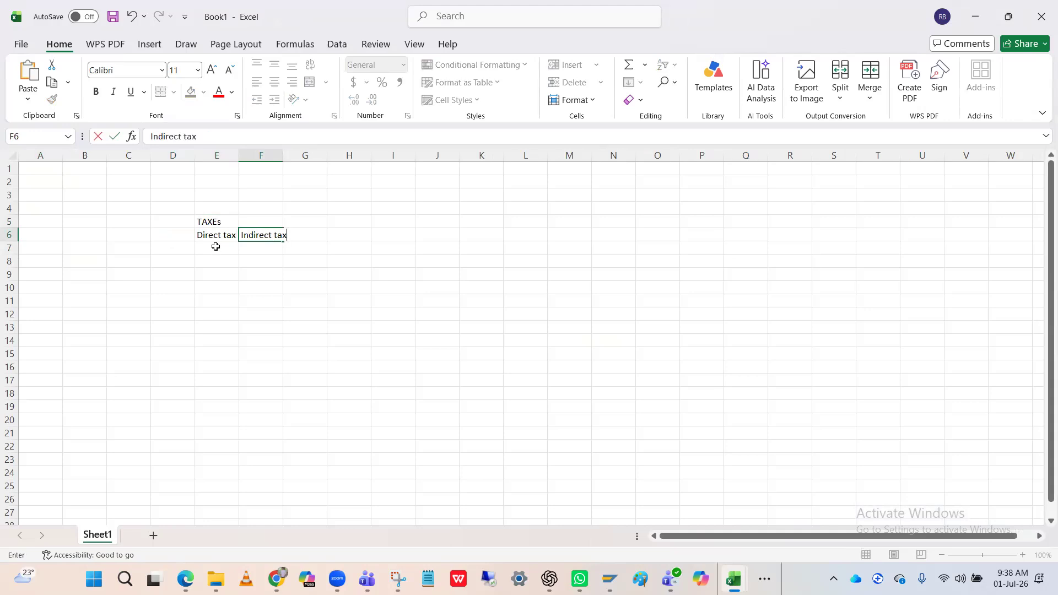
Enter TDS under Direct tax in cell E7 and GST under Indirect tax in cell F7
{"action": "left_click", "coordinate": [215, 247]}
{"action": "type", "text": "TDS"}
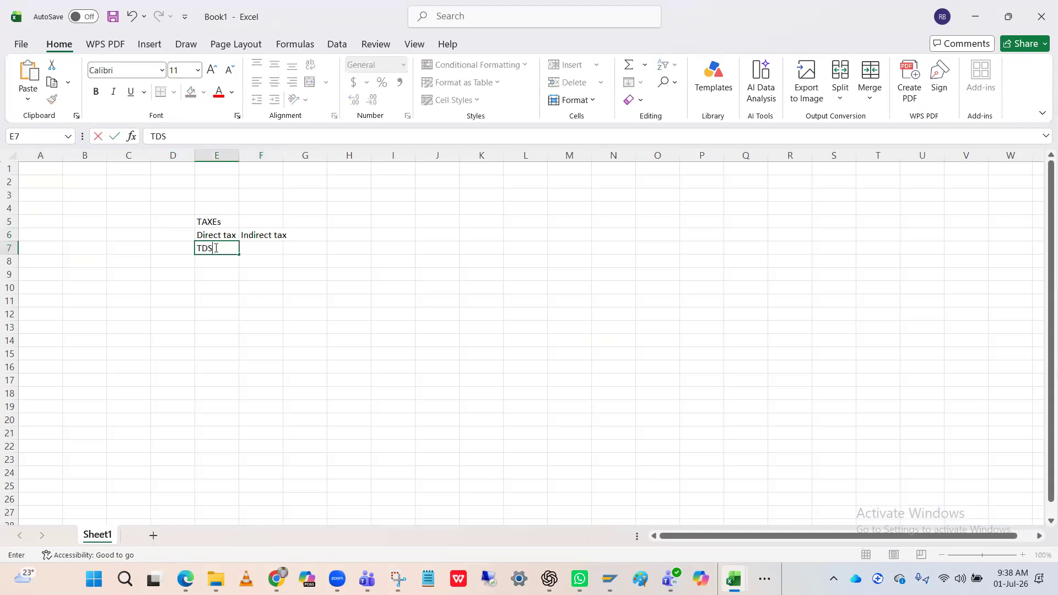
{"action": "left_click", "coordinate": [254, 252]}
{"action": "type", "text": "GST"}
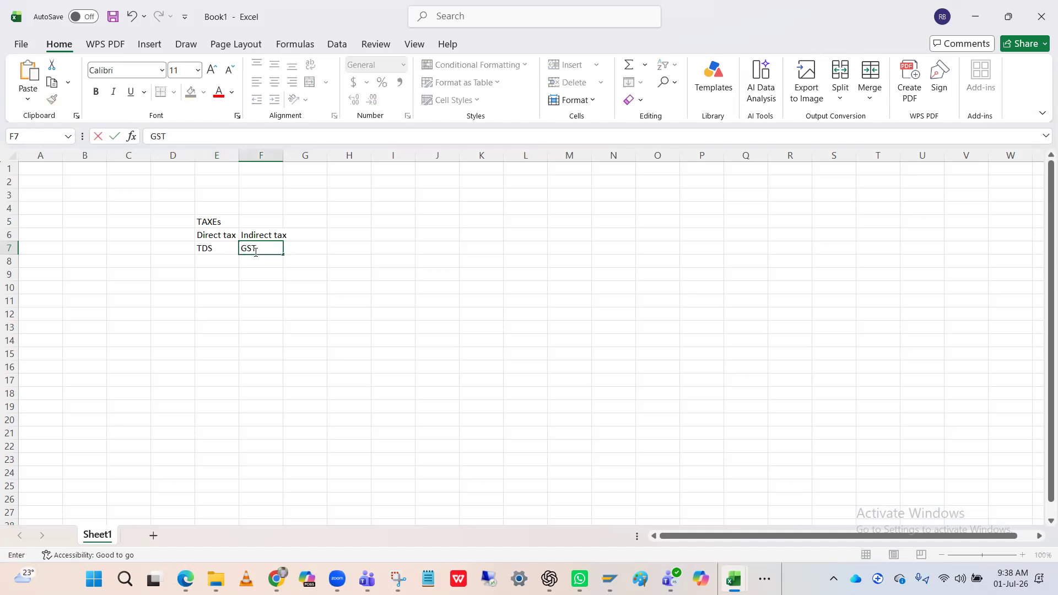
{"action": "left_click", "coordinate": [212, 267]}
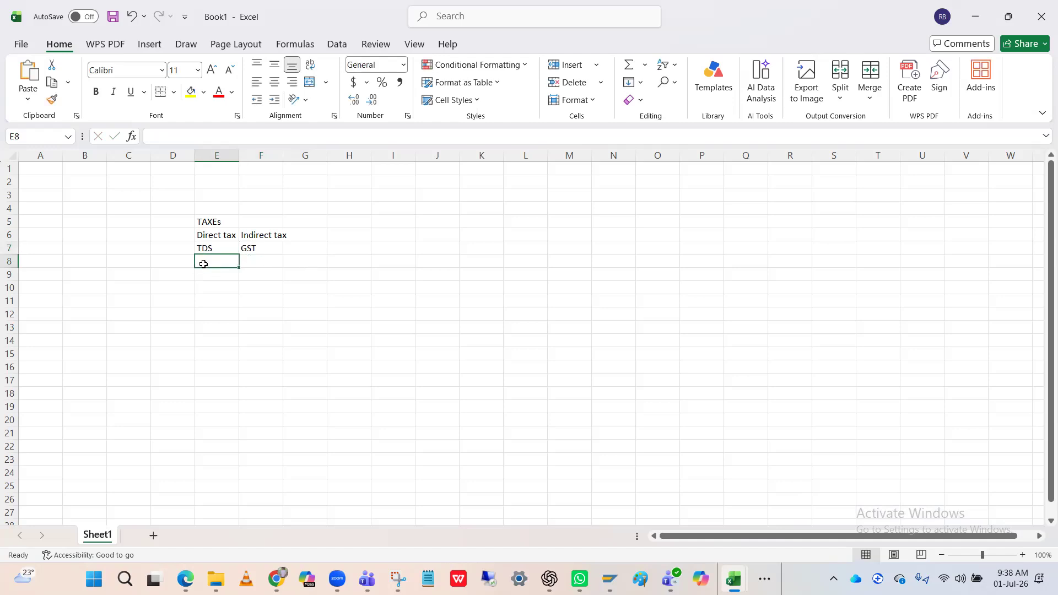
{"action": "left_click", "coordinate": [178, 276]}
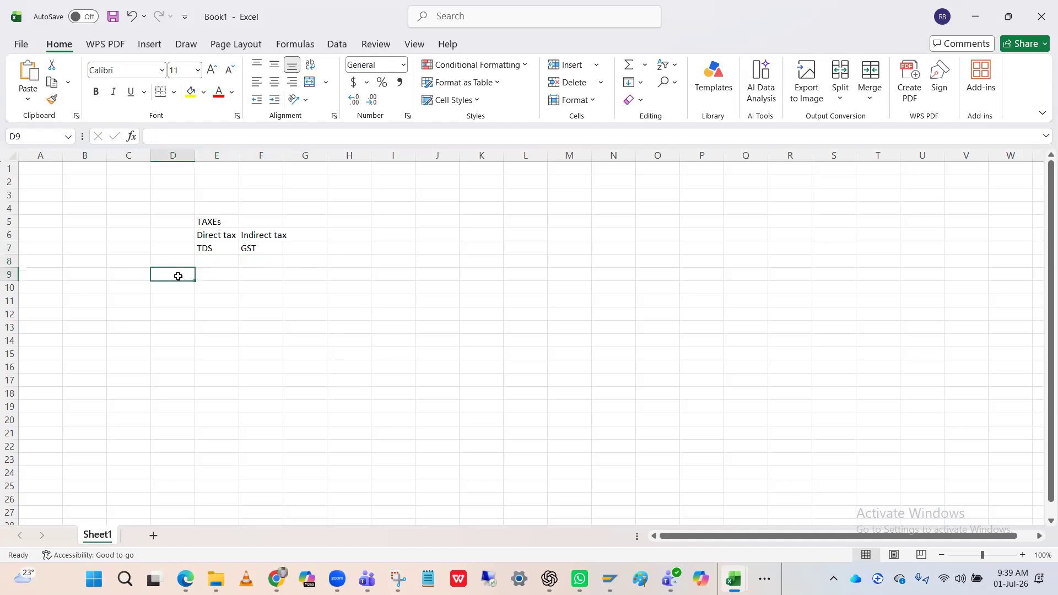
{"action": "left_click", "coordinate": [210, 263]}
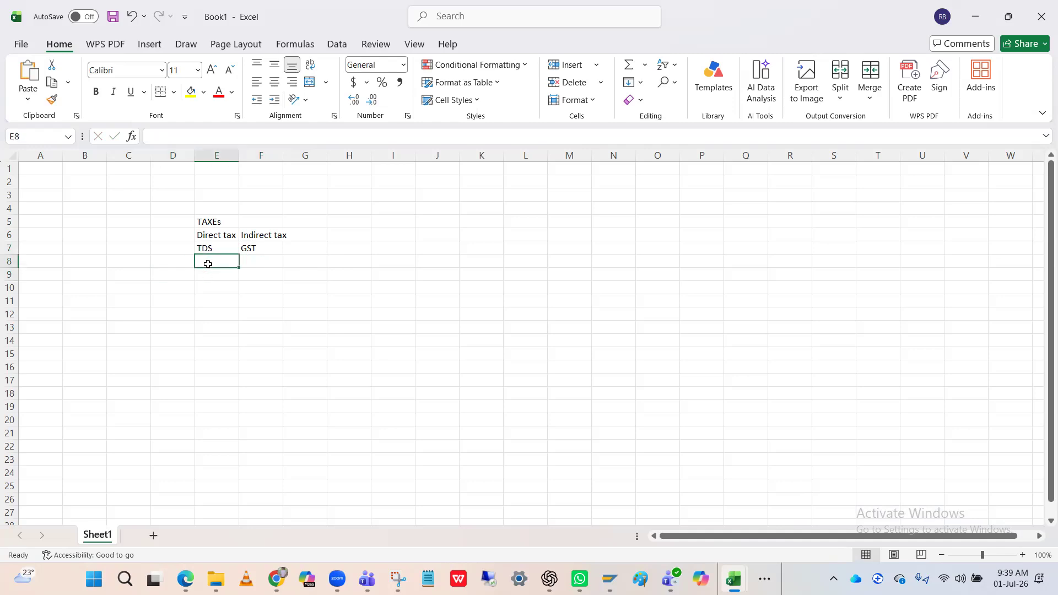
{"action": "left_click", "coordinate": [180, 273]}
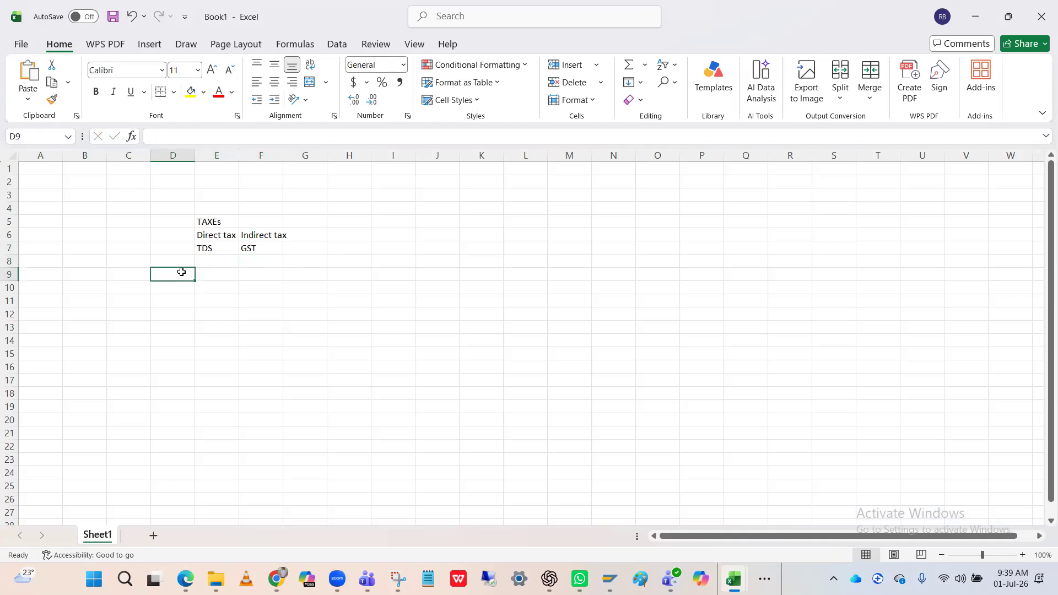
{"action": "left_click", "coordinate": [188, 263]}
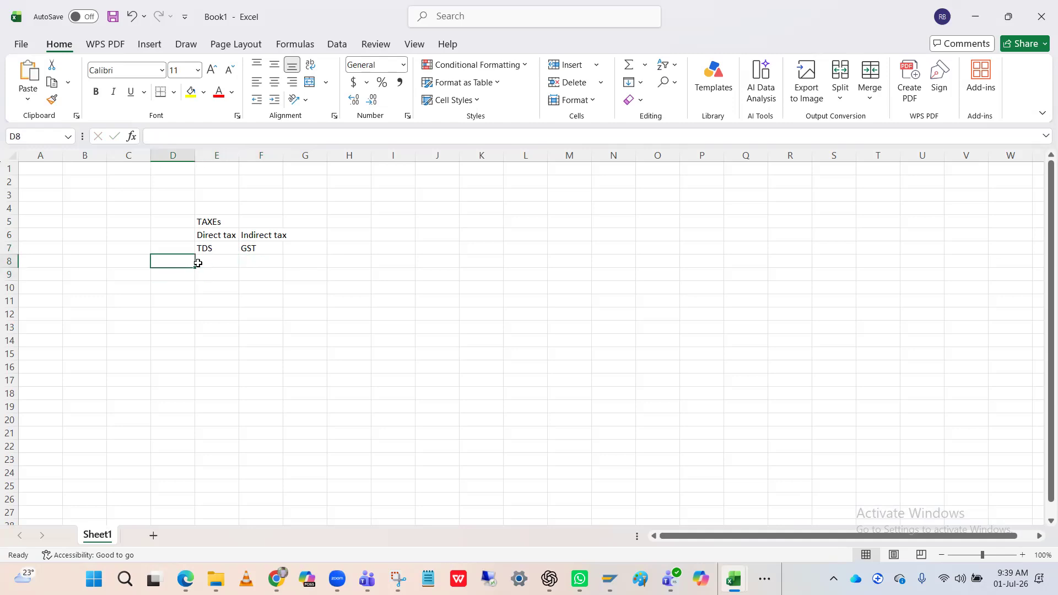
{"action": "left_click", "coordinate": [204, 263]}
{"action": "left_click", "coordinate": [181, 279]}
Enter Salary in cell E9 and move that entry to cell C9
{"action": "left_click", "coordinate": [223, 275]}
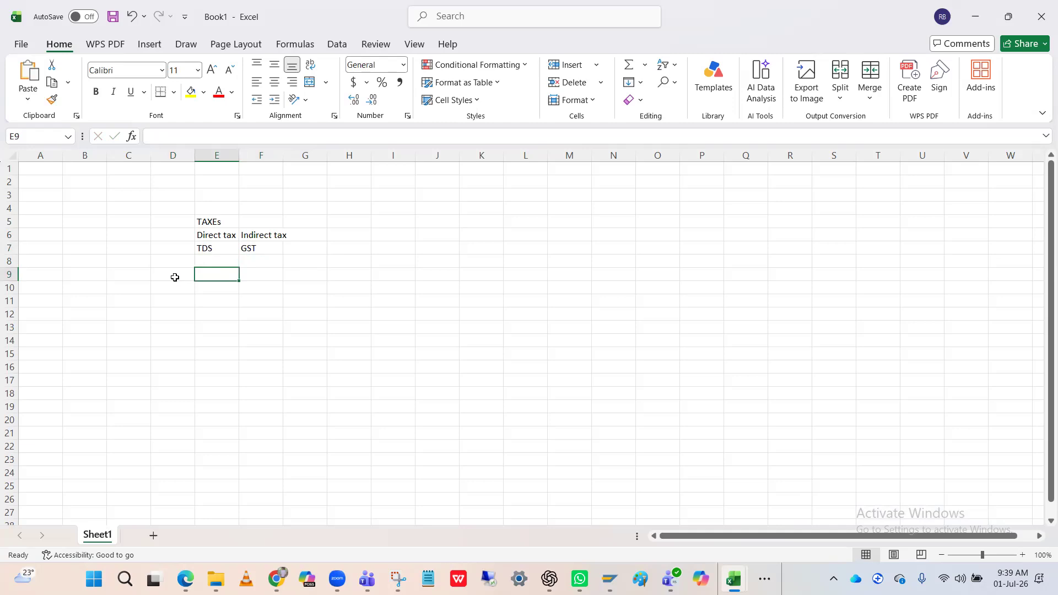
{"action": "type", "text": "Sala"}
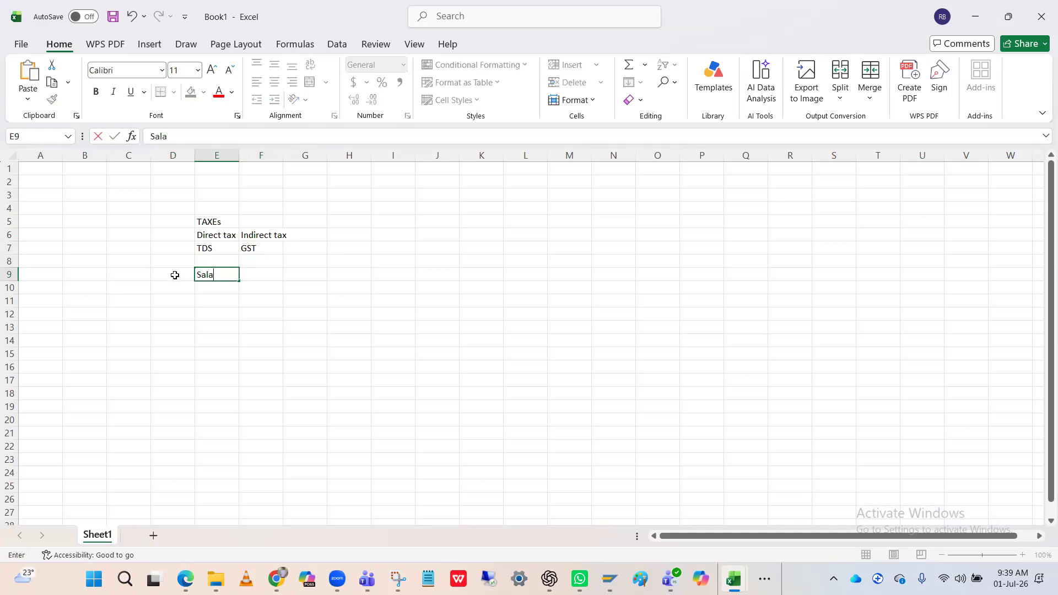
{"action": "type", "text": "ry"}
{"action": "key", "text": "Tab"}
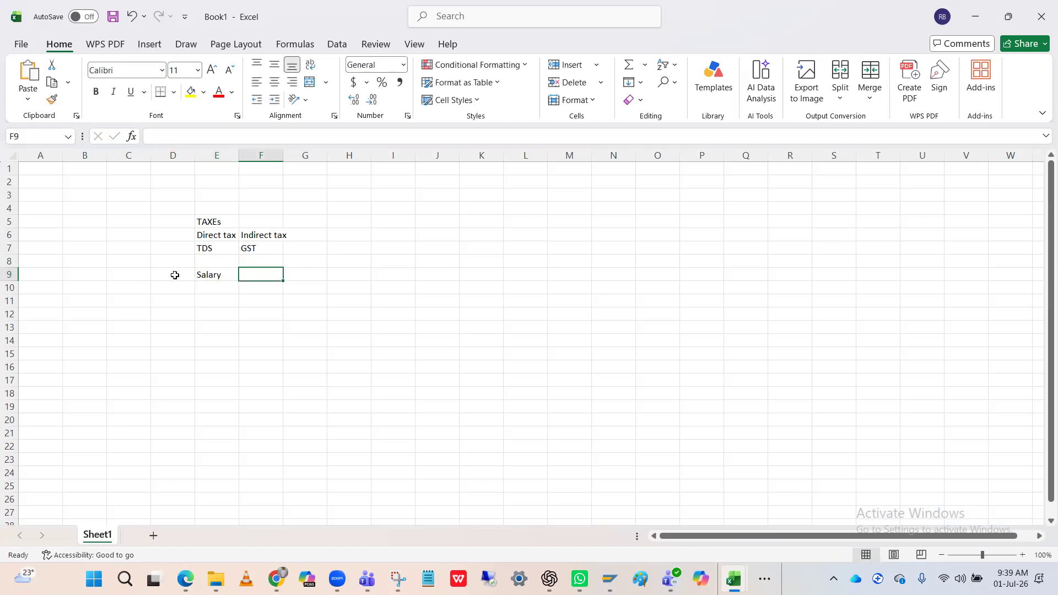
{"action": "left_click", "coordinate": [214, 276]}
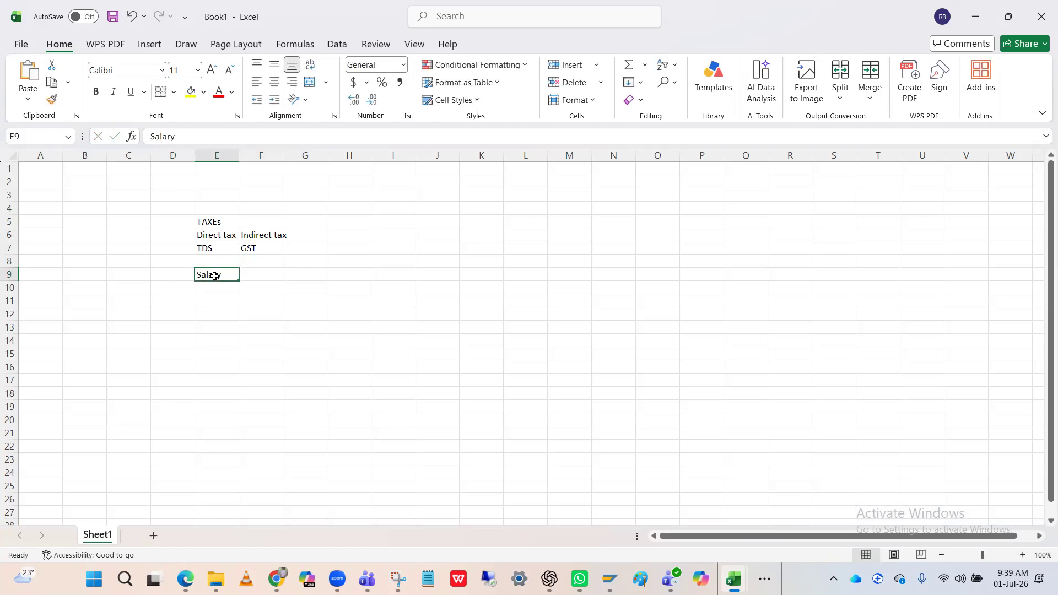
{"action": "key", "text": "ctrl+c"}
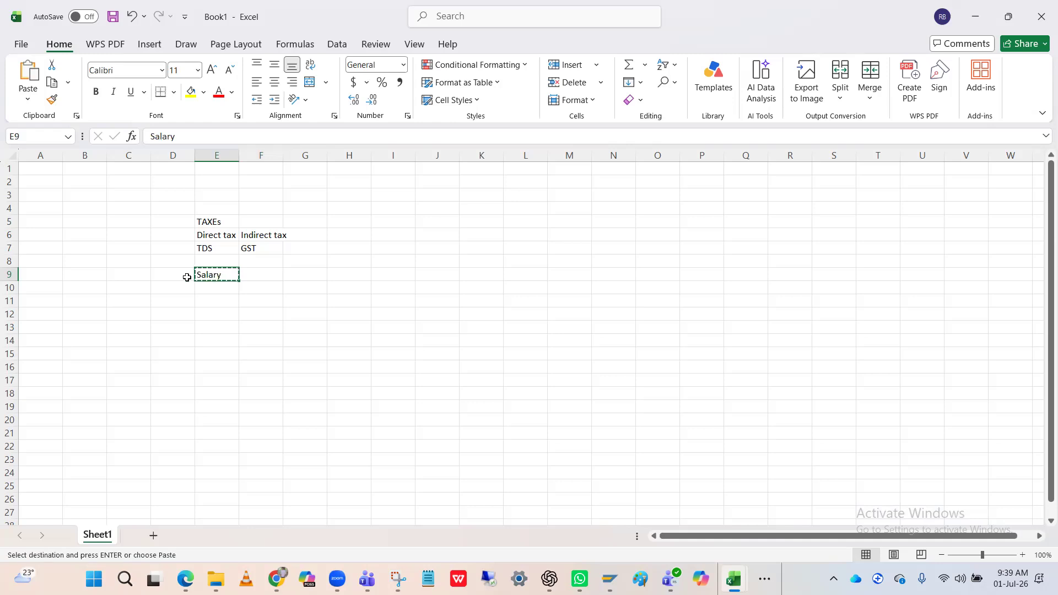
{"action": "left_click", "coordinate": [134, 277]}
{"action": "key", "text": "Return"}
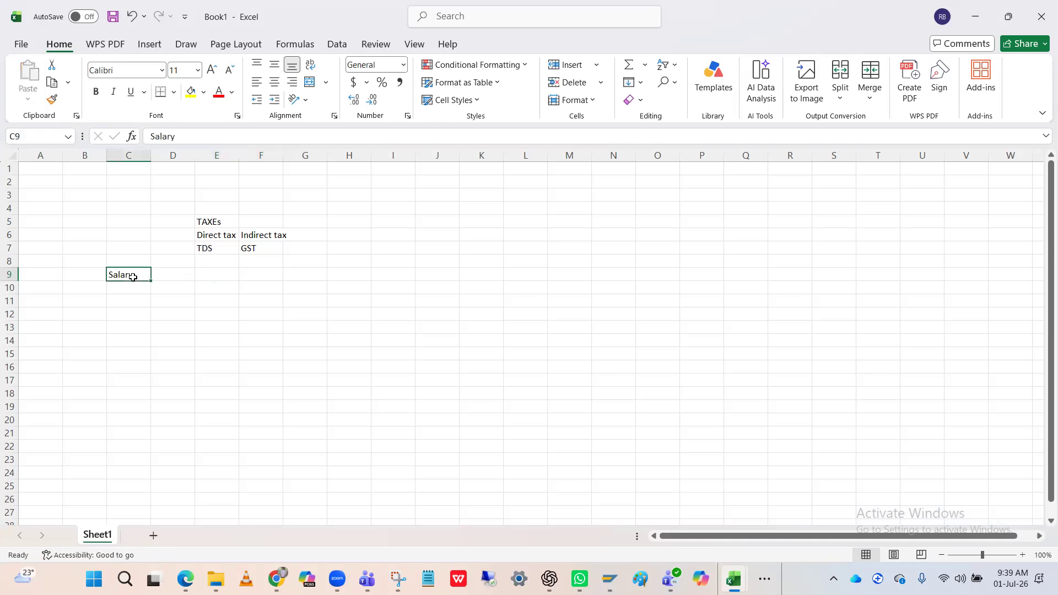
Mark the Salary line as Dr in cell D9 and enter the employee's name below it in cell C10
{"action": "left_click", "coordinate": [180, 275]}
{"action": "type", "text": "D"}
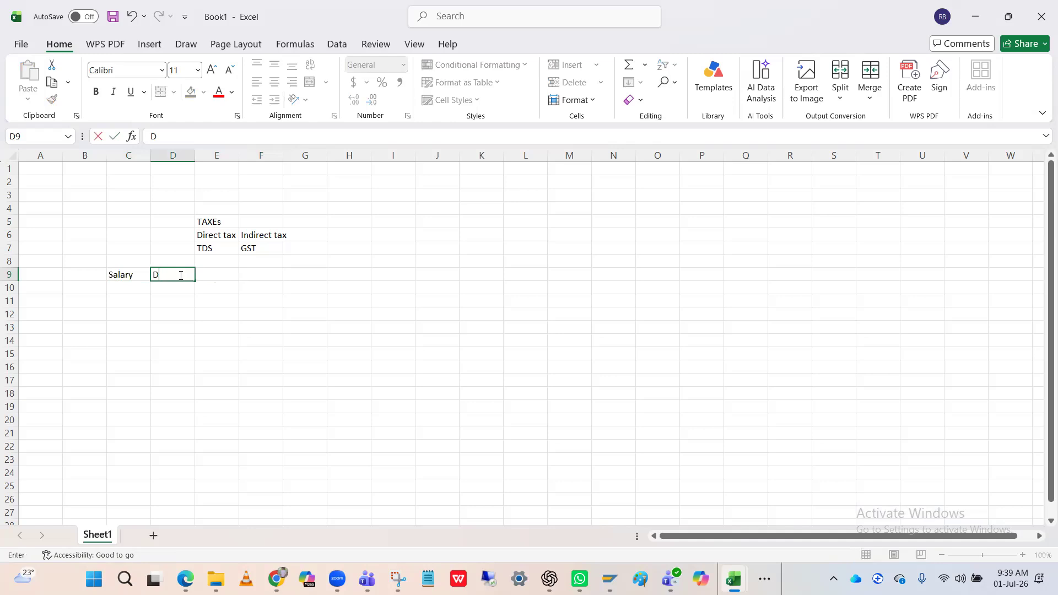
{"action": "type", "text": "r"}
{"action": "left_click", "coordinate": [131, 289]}
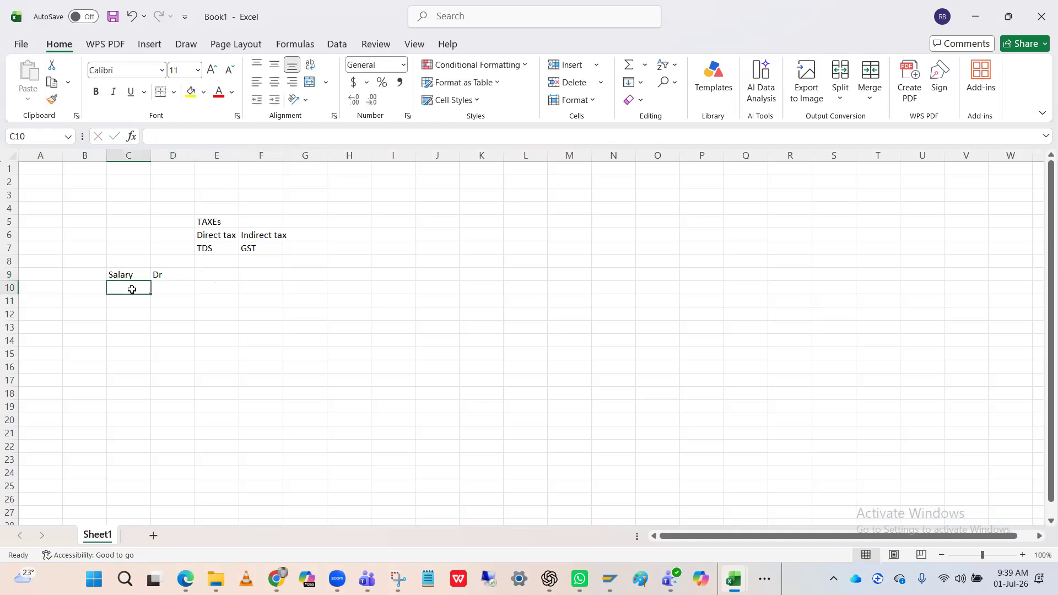
{"action": "type", "text": "Nagendra"}
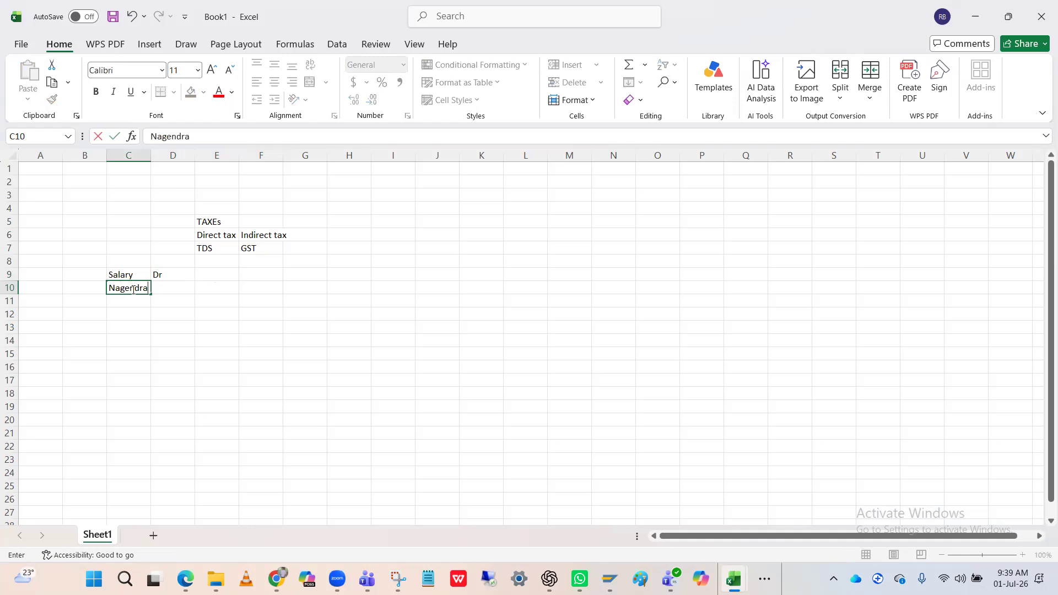
{"action": "left_click", "coordinate": [164, 292]}
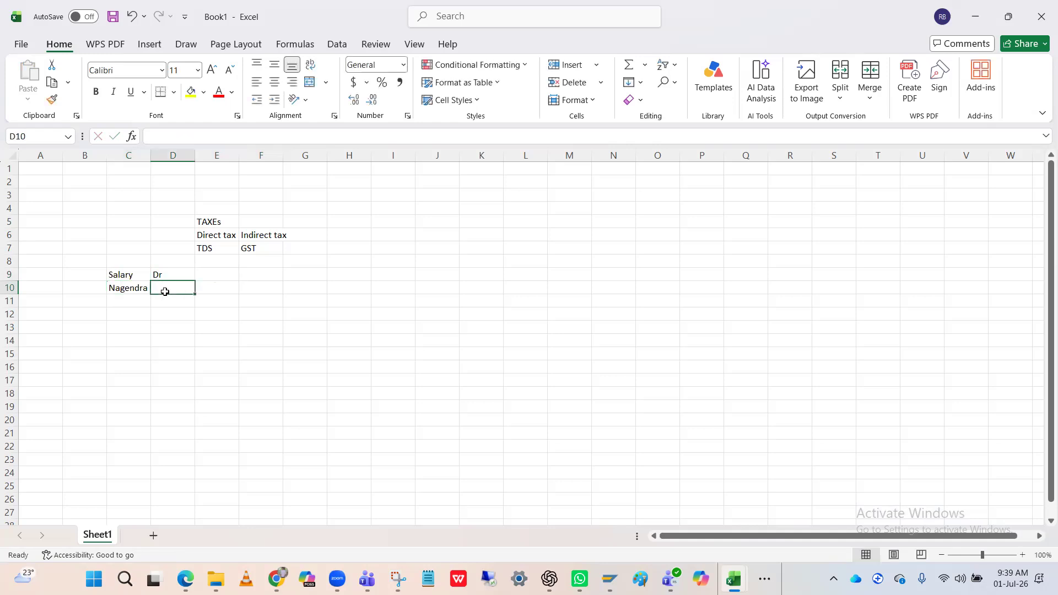
Mark the employee's line as cr in cell D10
{"action": "type", "text": "cr"}
{"action": "key", "text": "Tab"}
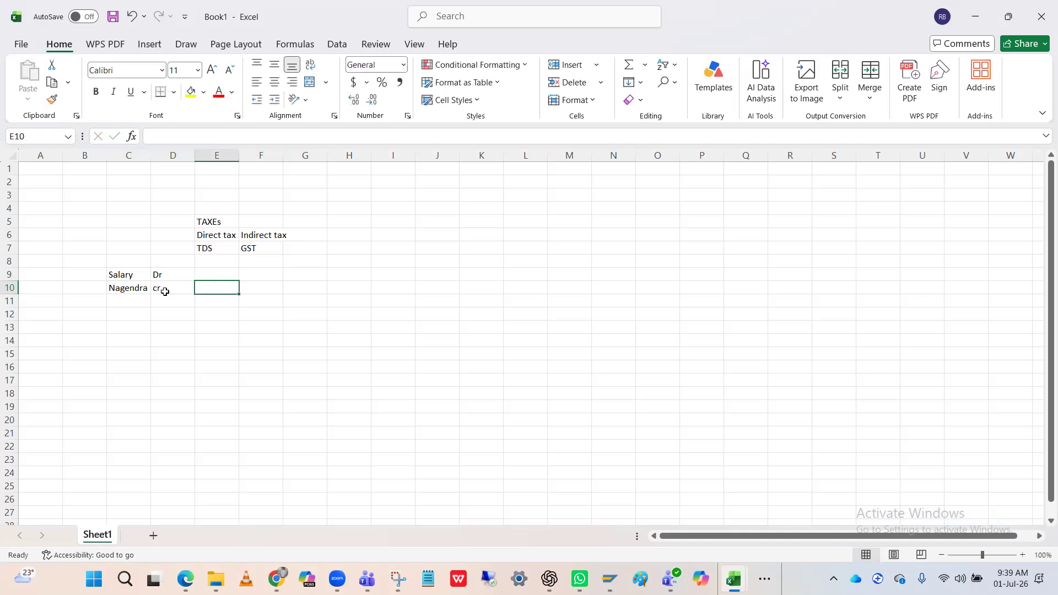
{"action": "left_click", "coordinate": [186, 277]}
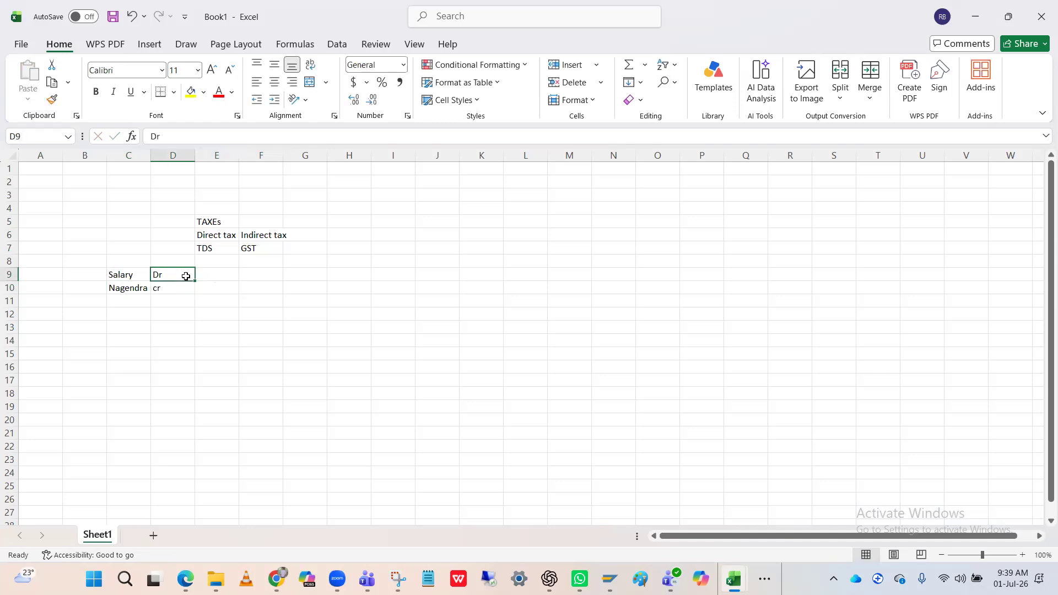
{"action": "left_click", "coordinate": [117, 277]}
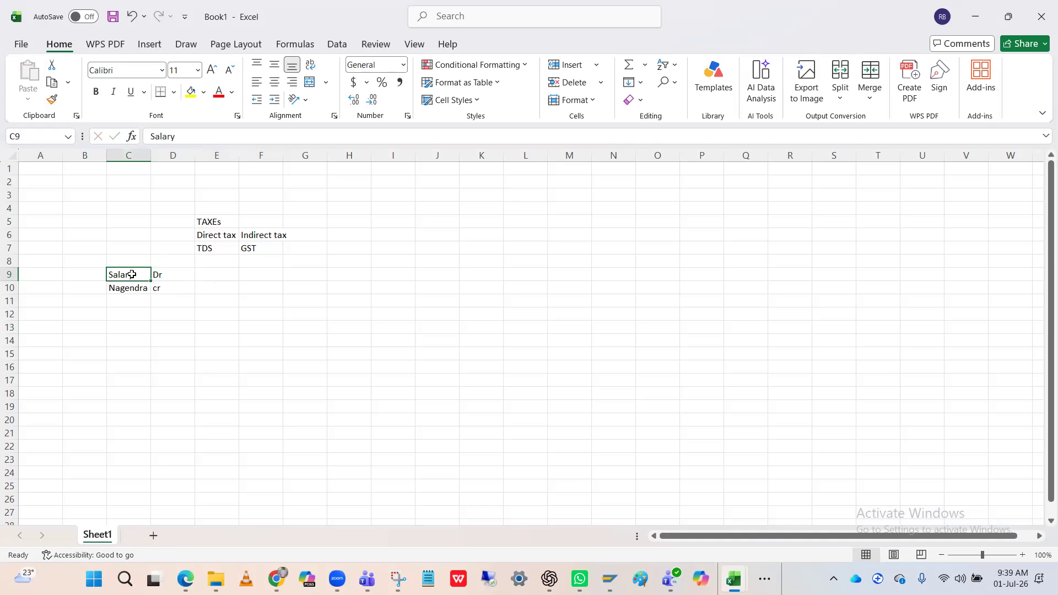
{"action": "left_click", "coordinate": [125, 291]}
Enter the amount 5000 for the Salary line in cell E9 and for the employee's line in cell E10
{"action": "left_click", "coordinate": [217, 276]}
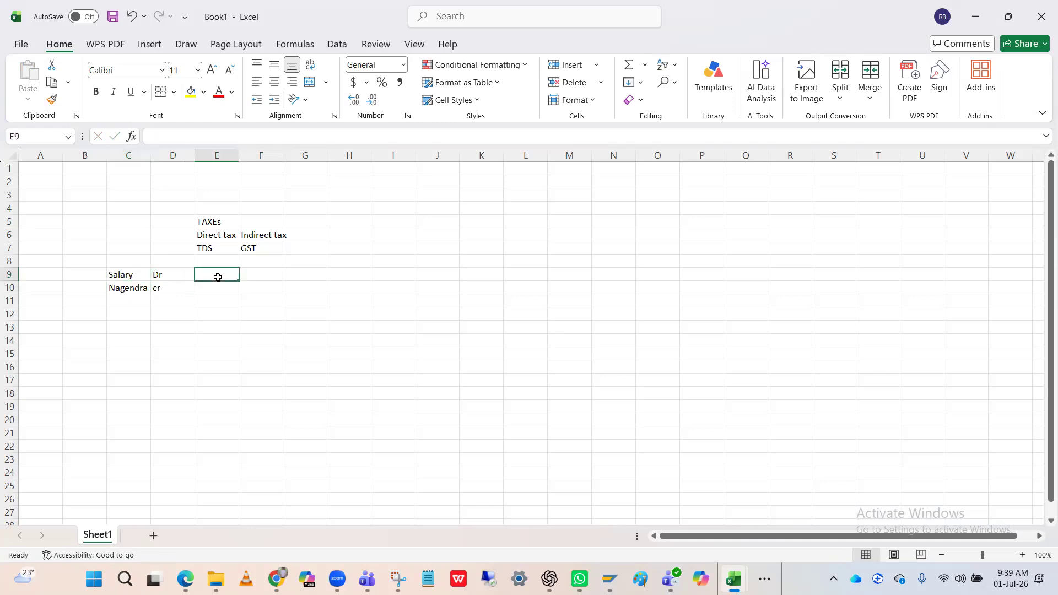
{"action": "type", "text": "5000"}
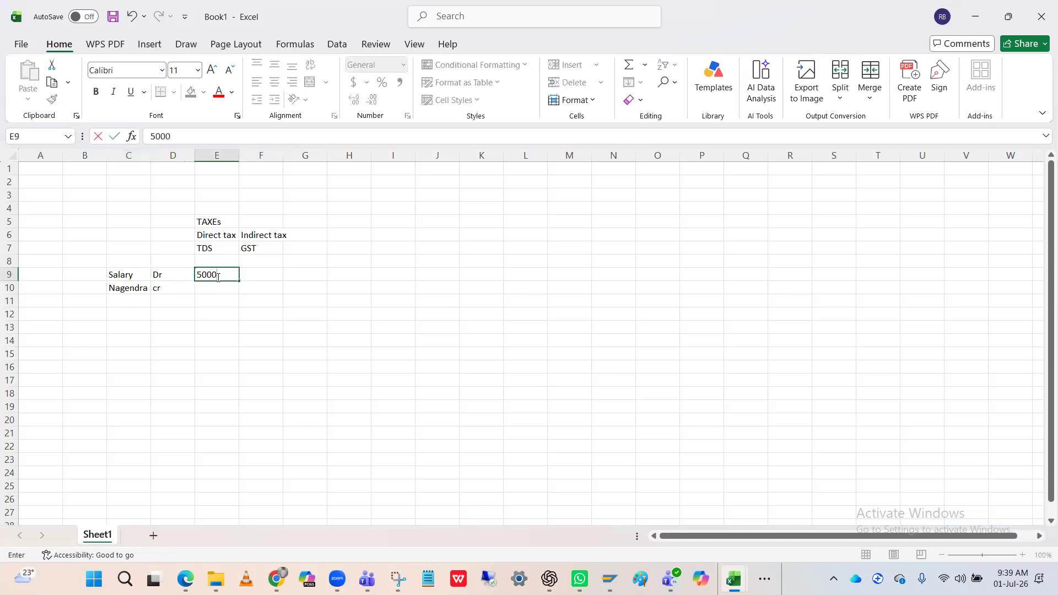
{"action": "left_click", "coordinate": [136, 289]}
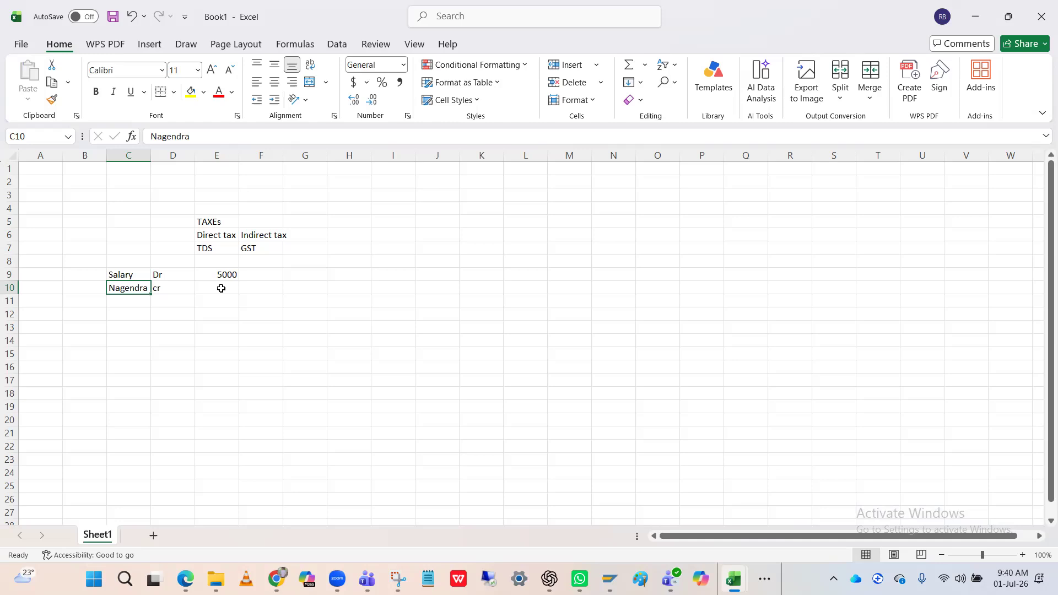
{"action": "left_click", "coordinate": [221, 288]}
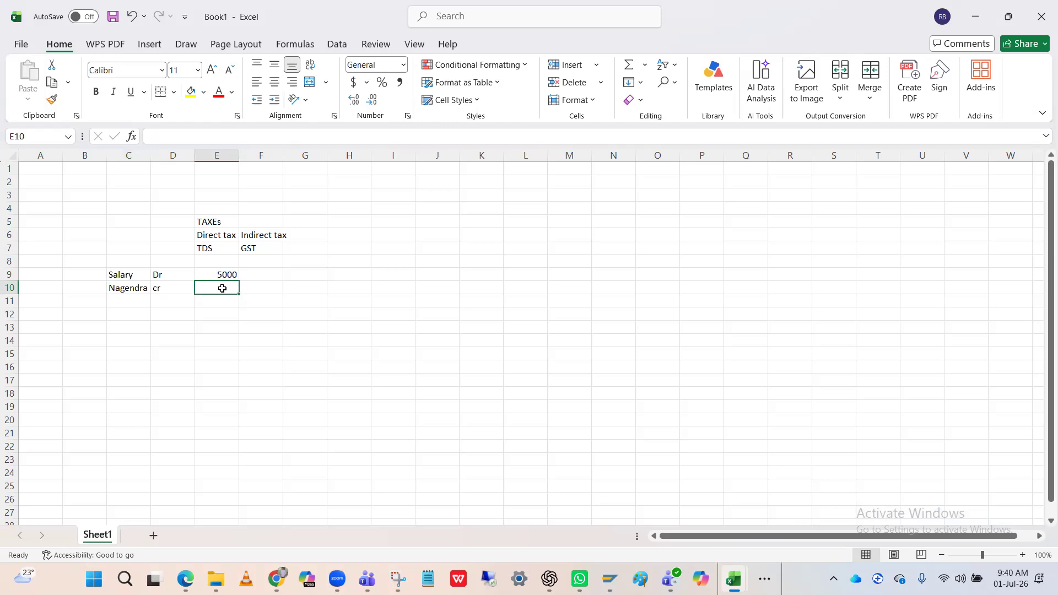
{"action": "type", "text": "5000"}
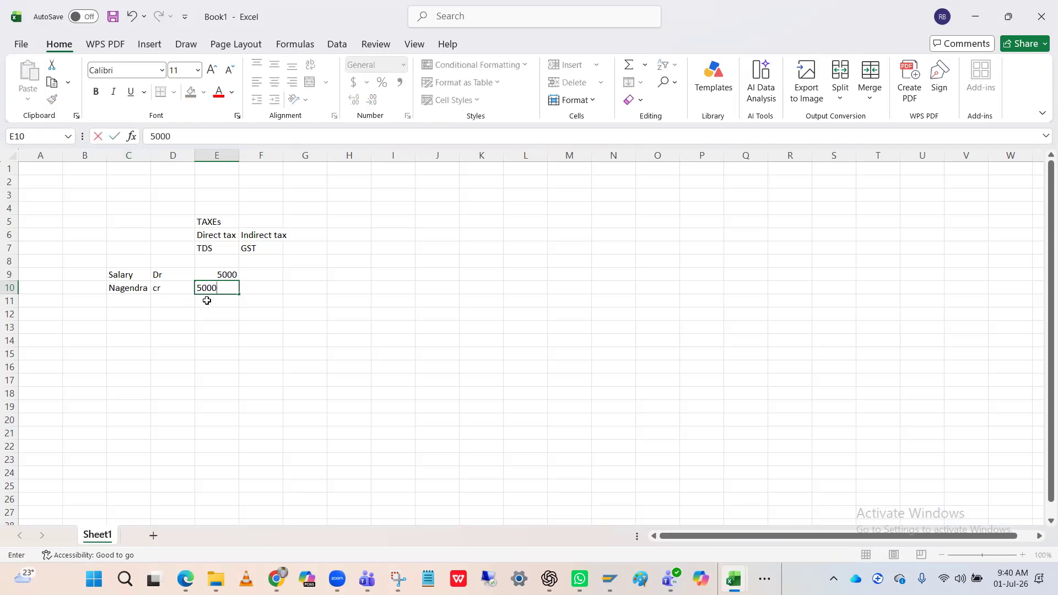
{"action": "left_click", "coordinate": [217, 301]}
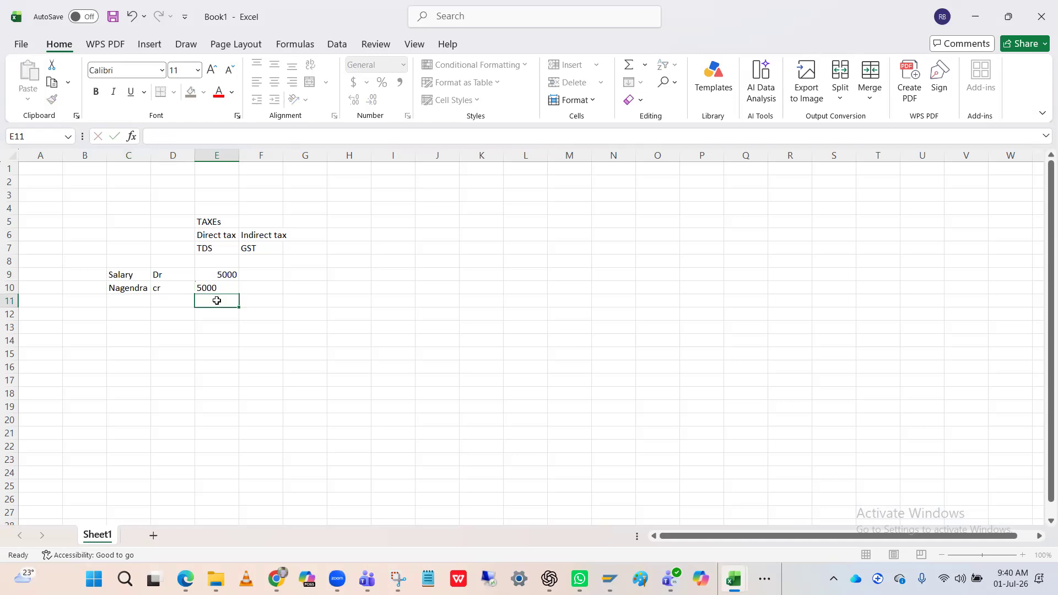
Add a TDS line below the employee's name in cell C11
{"action": "left_click", "coordinate": [127, 298]}
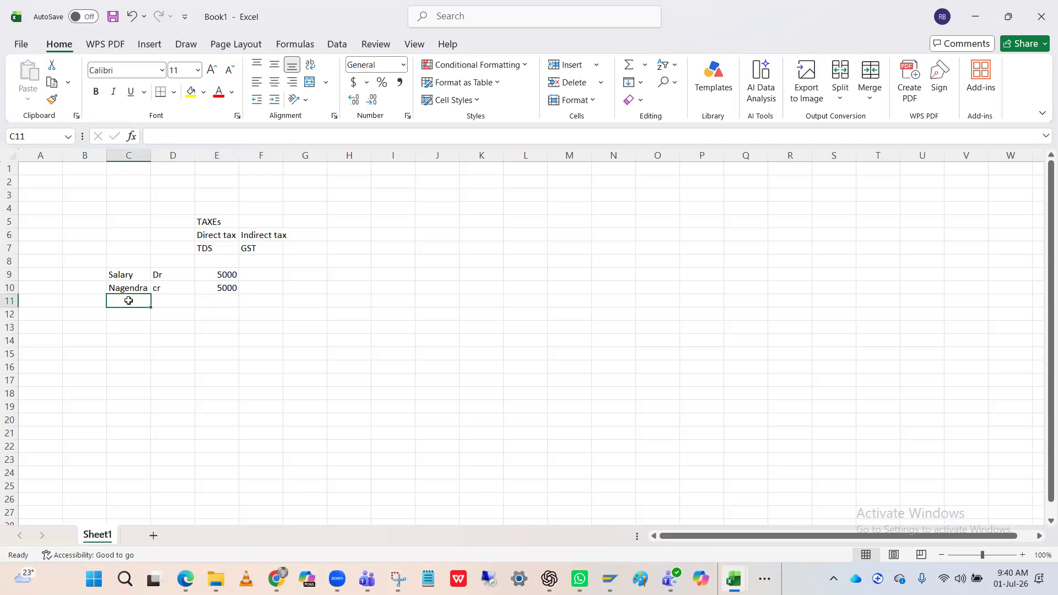
{"action": "type", "text": "TDS"}
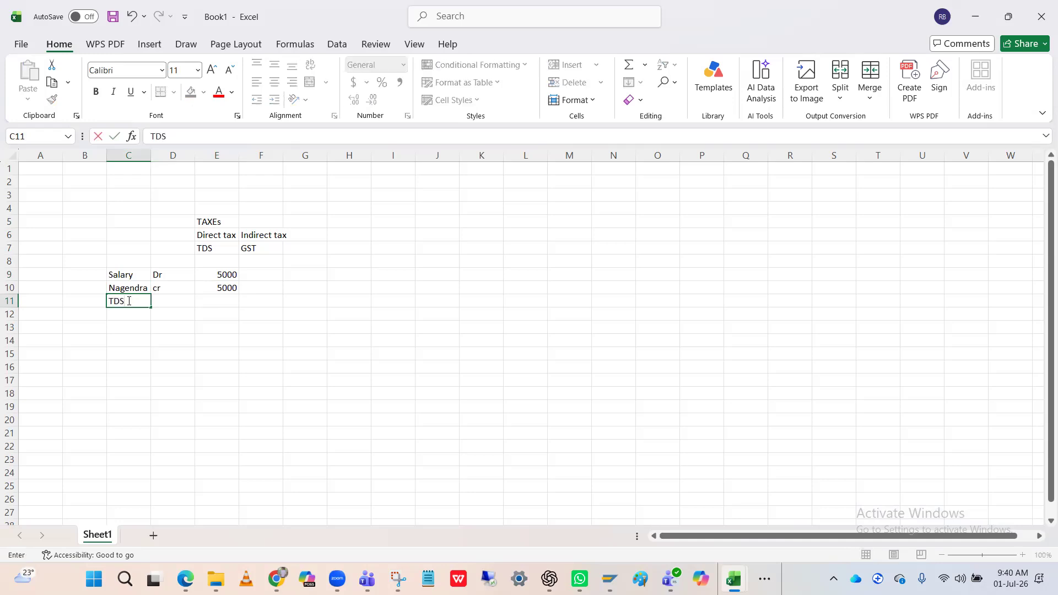